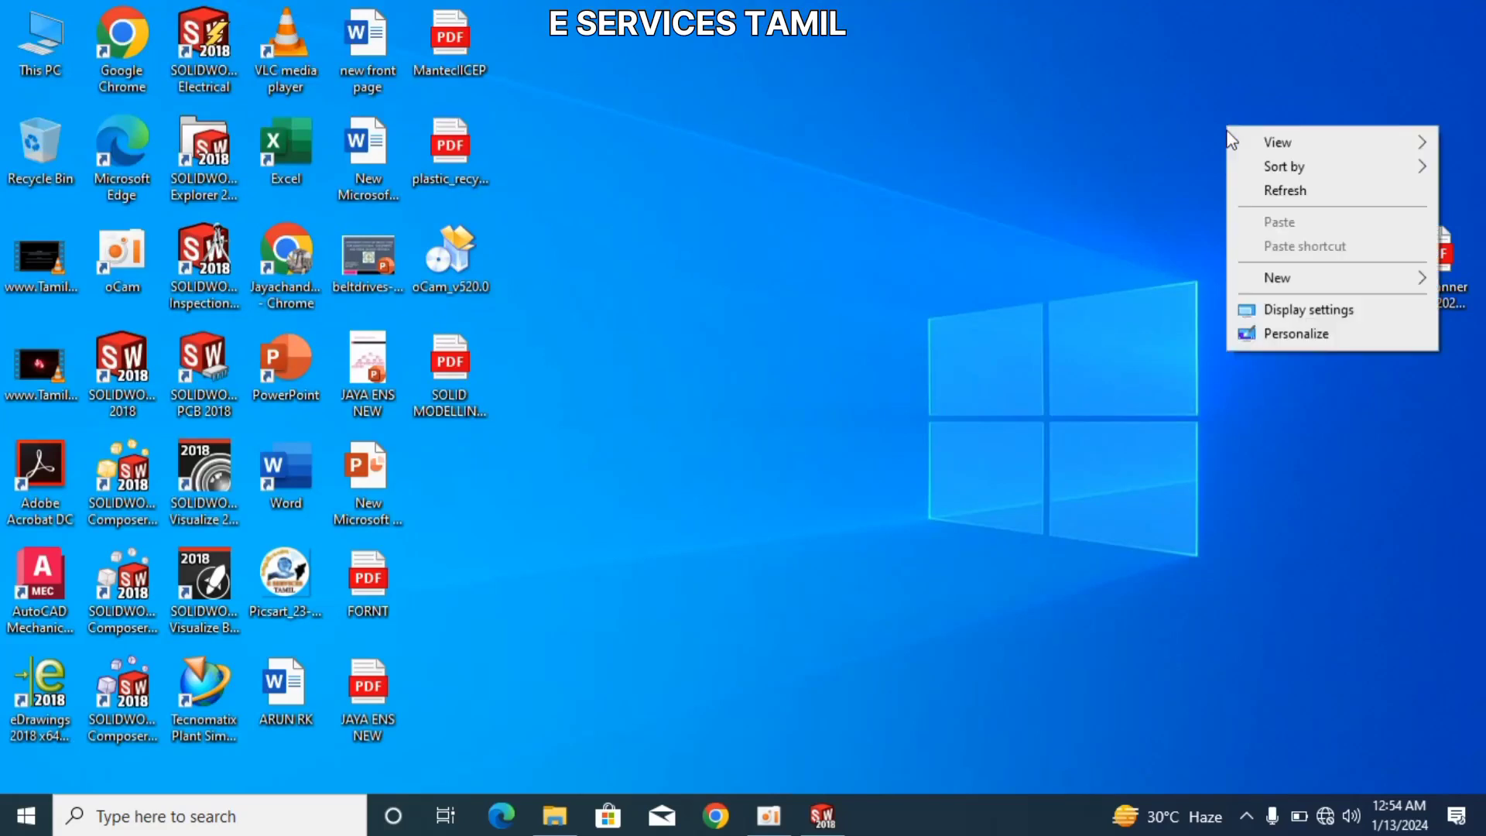
# - Refresh the Windows desktop twice, then restore the SOLIDWORKS 2018 window from the taskbar
pyautogui.click(1269, 192)
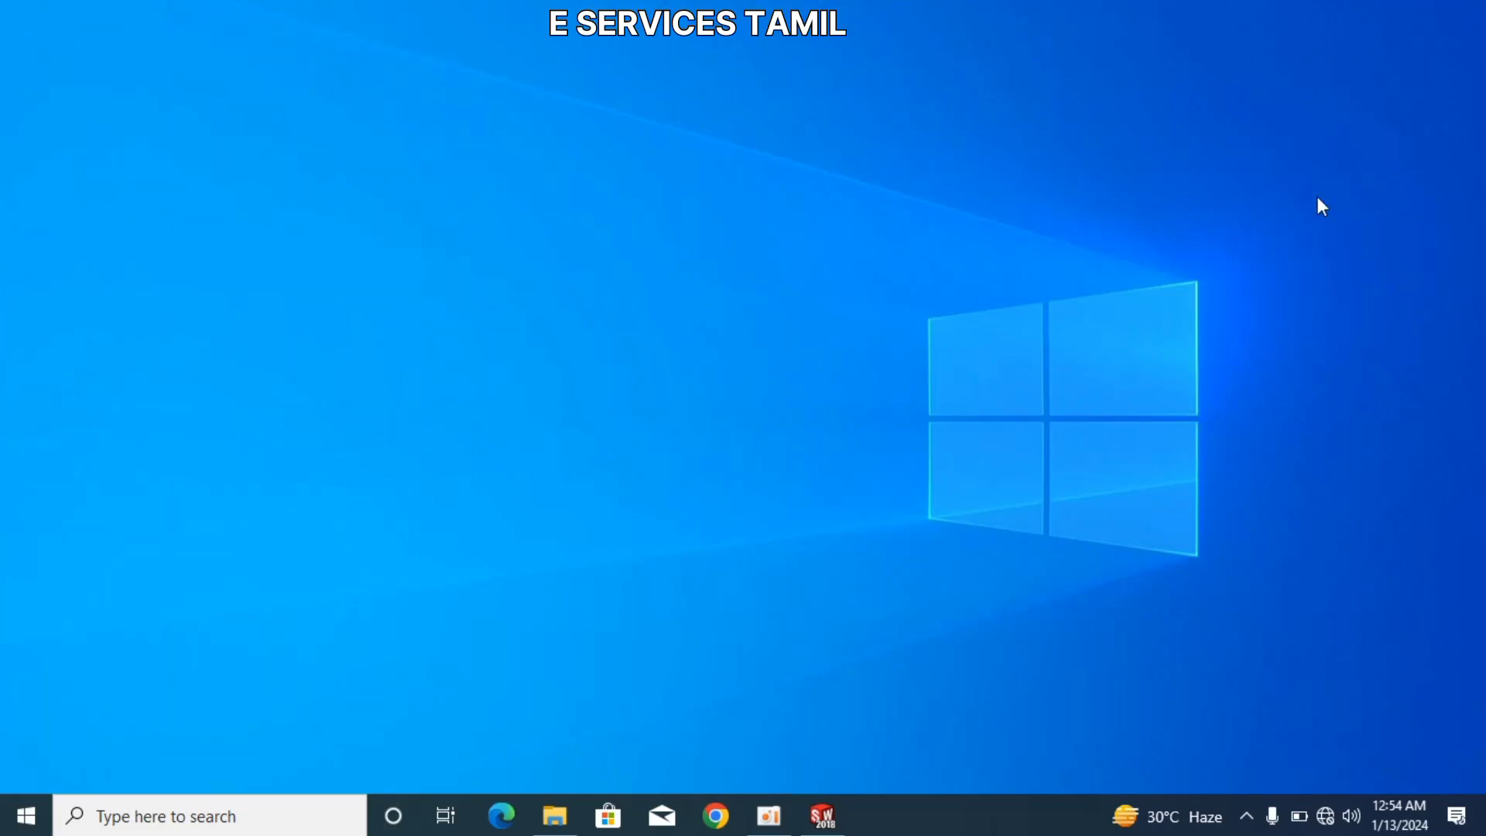
pyautogui.rightClick(1226, 221)
pyautogui.moveTo(1284, 260)
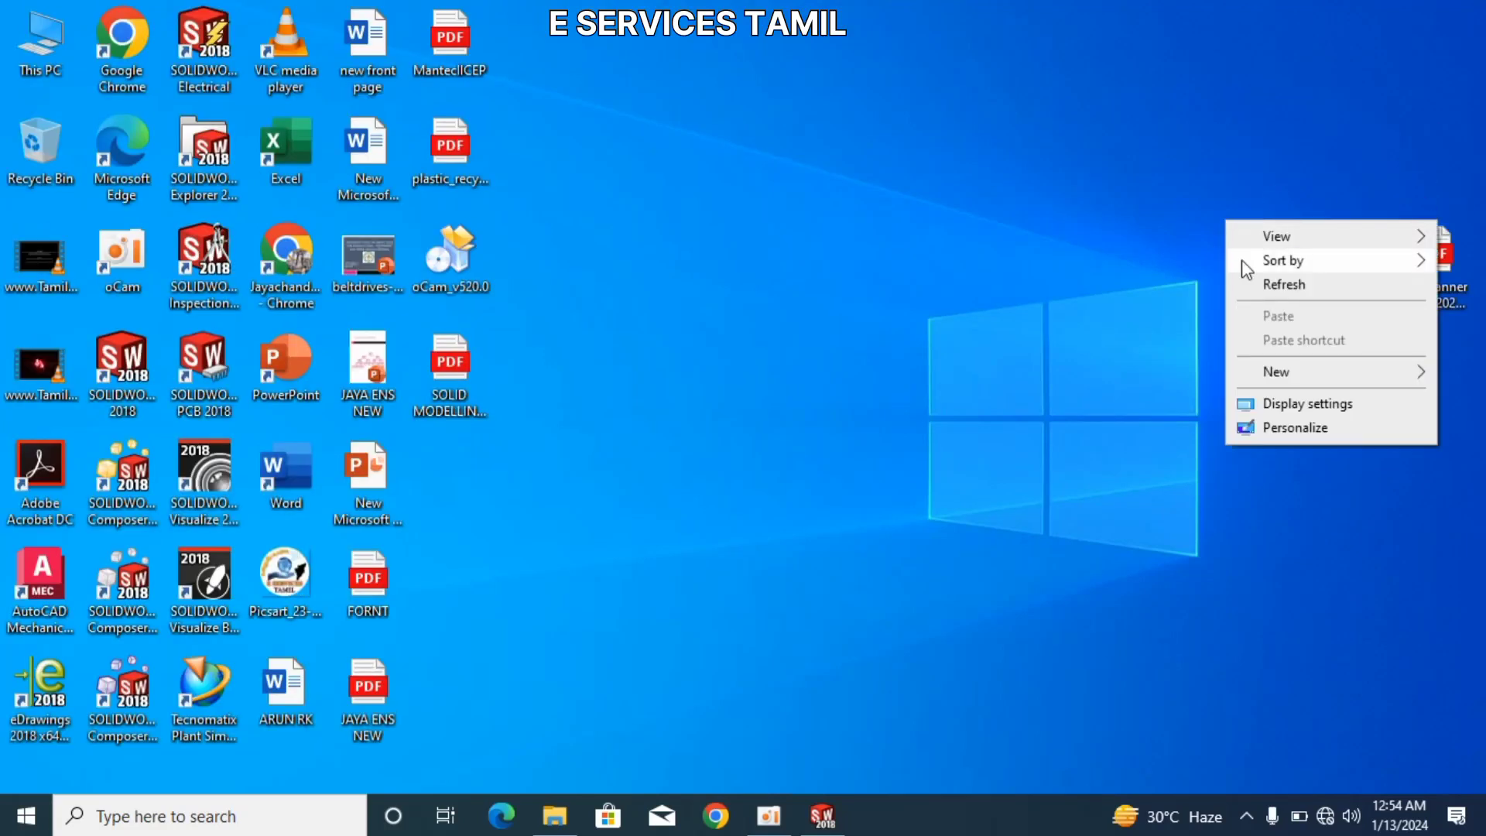
pyautogui.click(1255, 278)
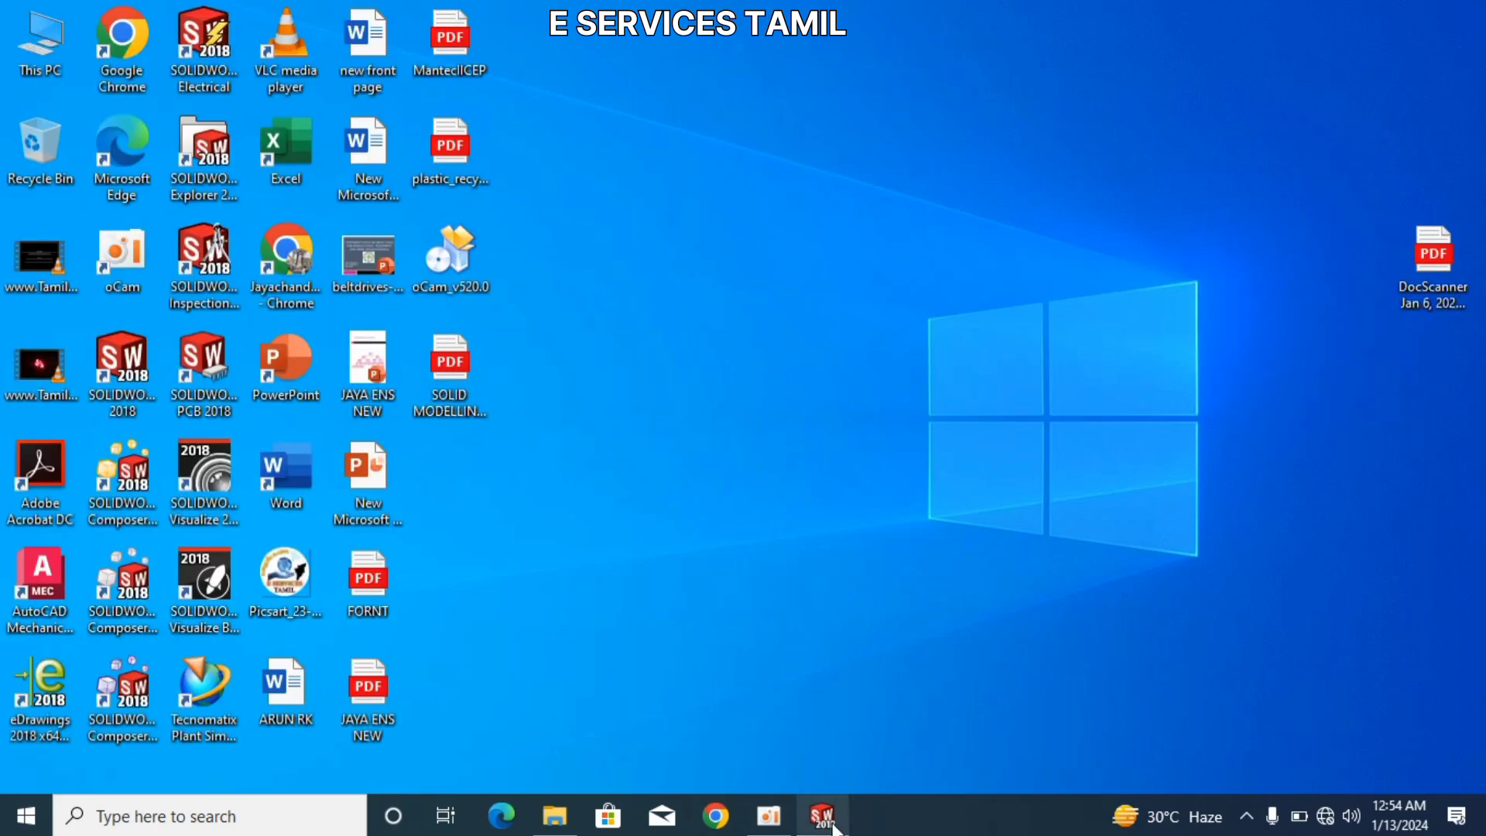
pyautogui.click(835, 826)
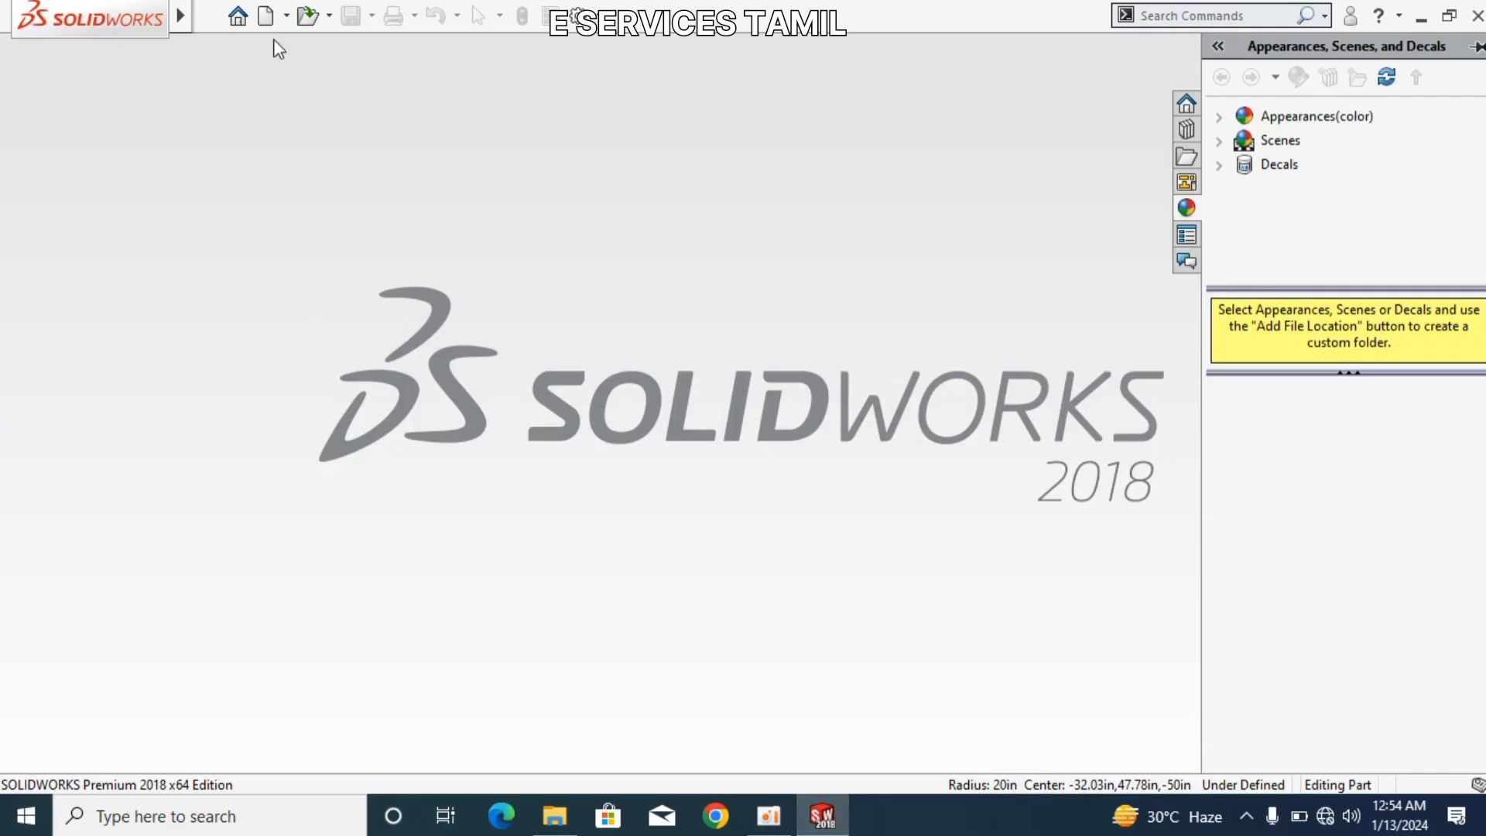
# - Create a new Part document and start a sketch on the Front Plane
pyautogui.click(264, 16)
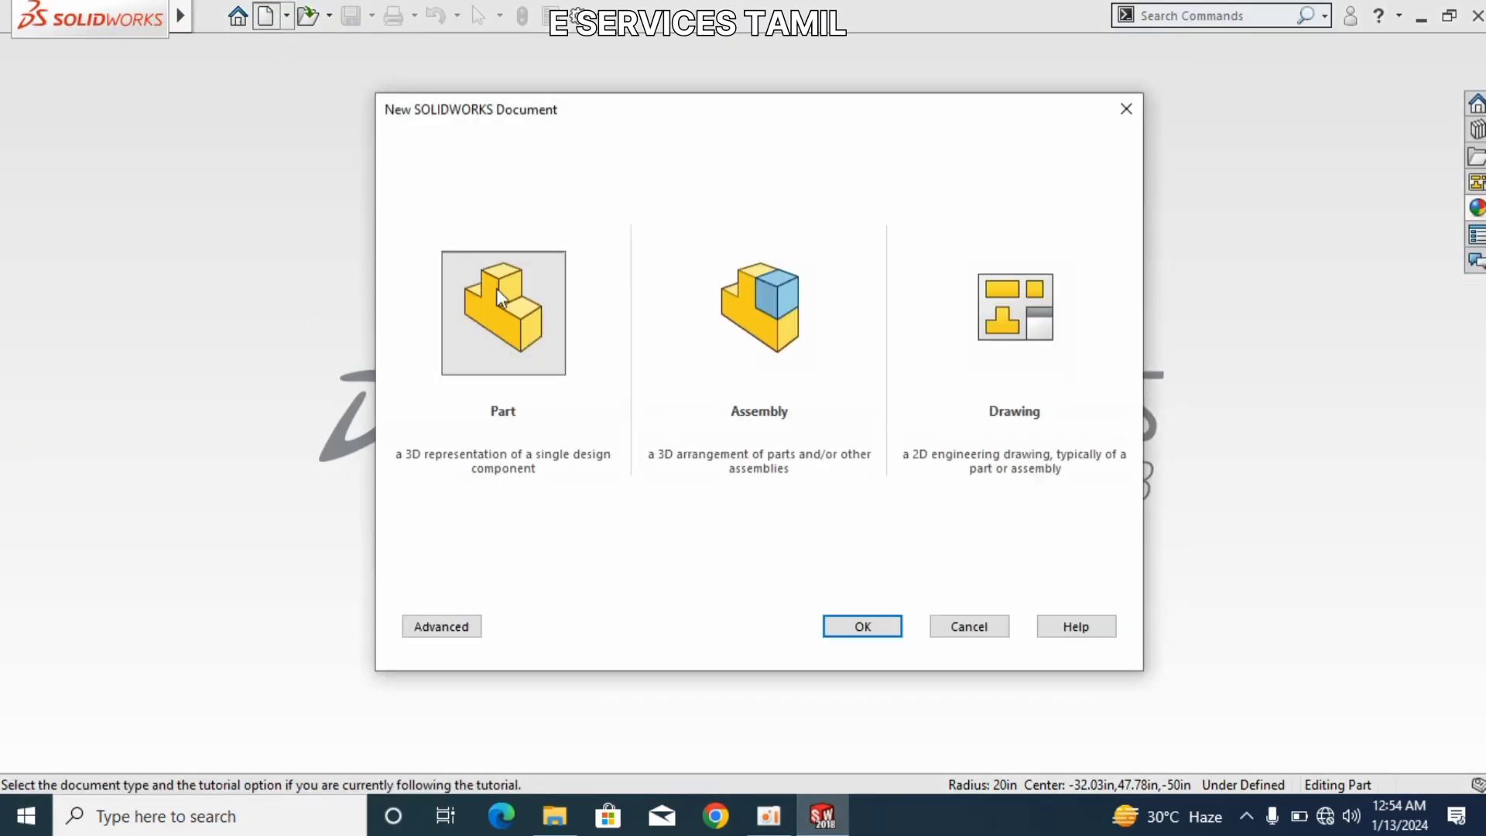
pyautogui.click(845, 623)
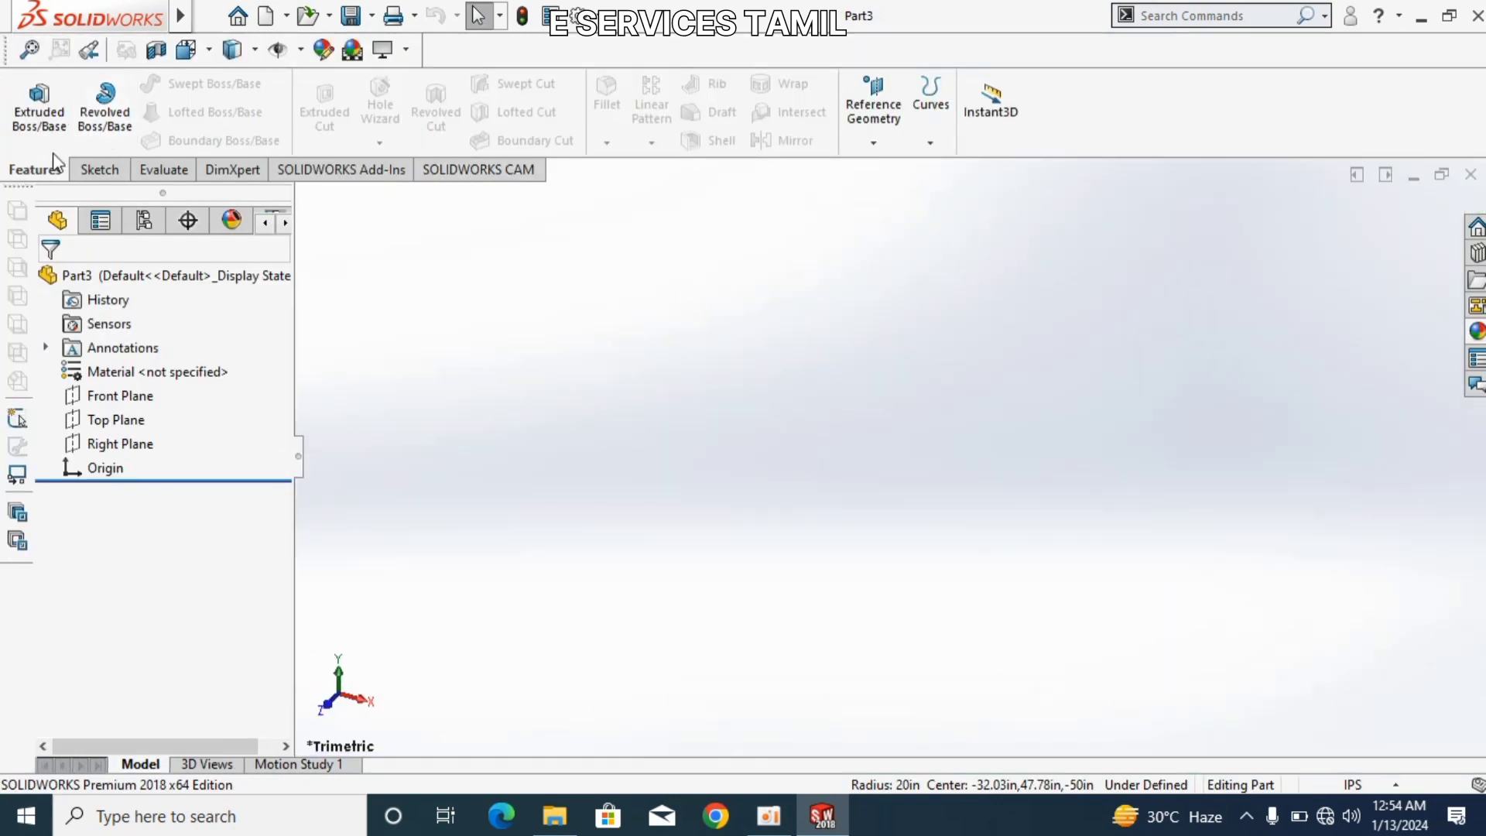
pyautogui.click(99, 169)
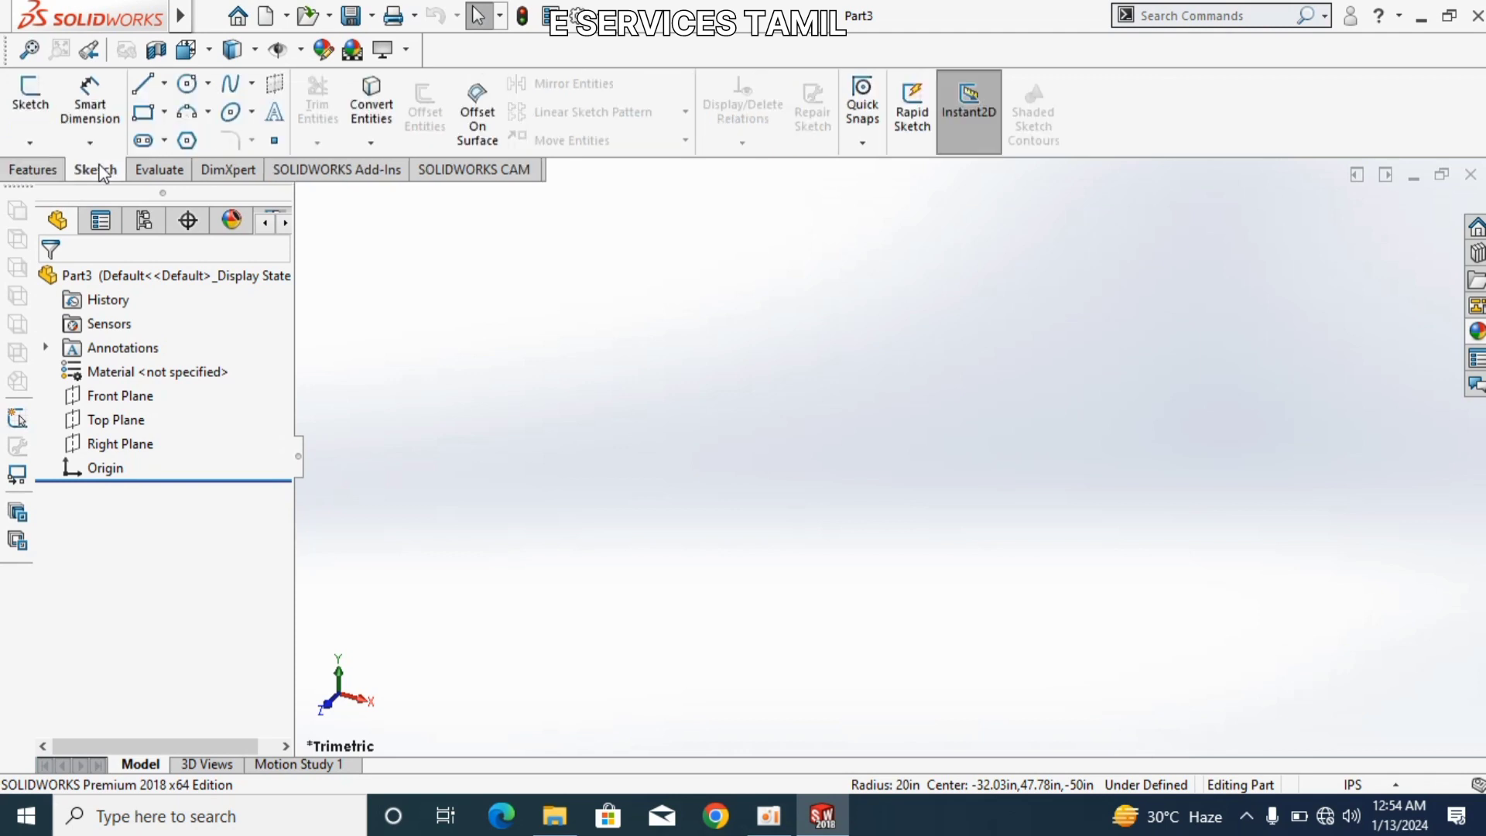
pyautogui.click(34, 112)
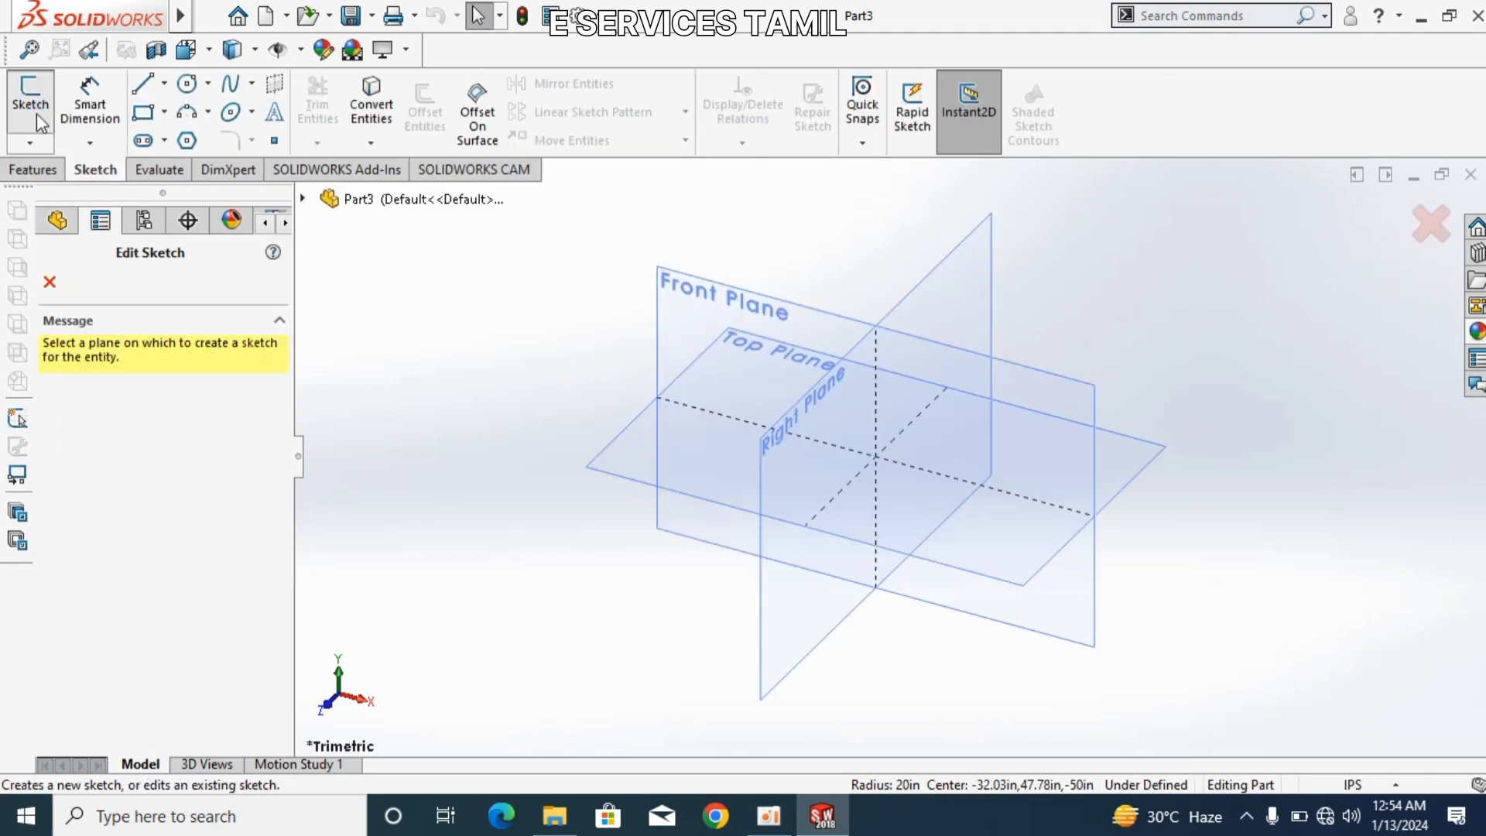
pyautogui.click(667, 318)
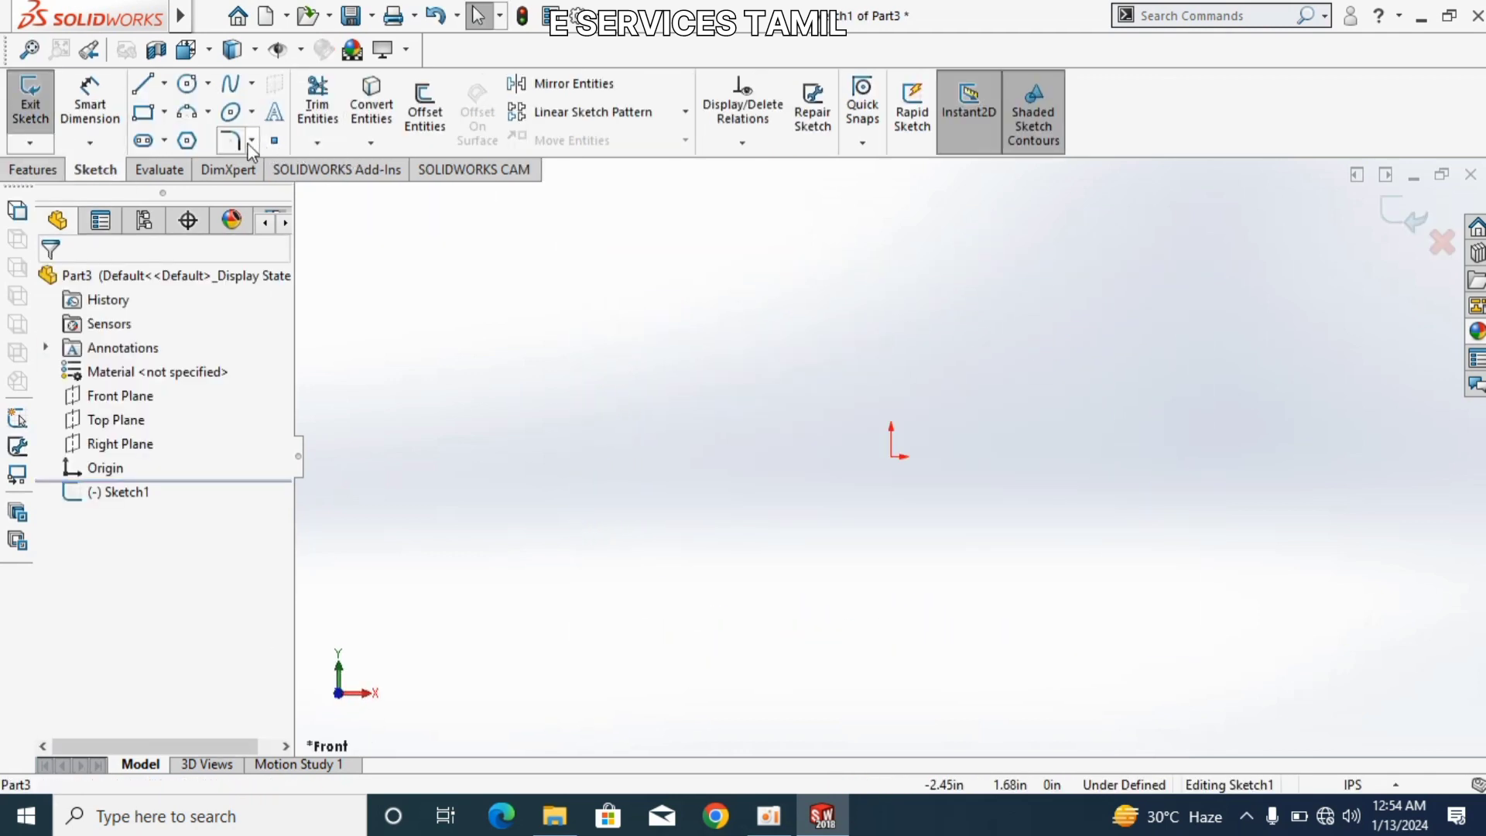
# - Draw a corner rectangle on the Front Plane
pyautogui.click(144, 111)
pyautogui.click(783, 372)
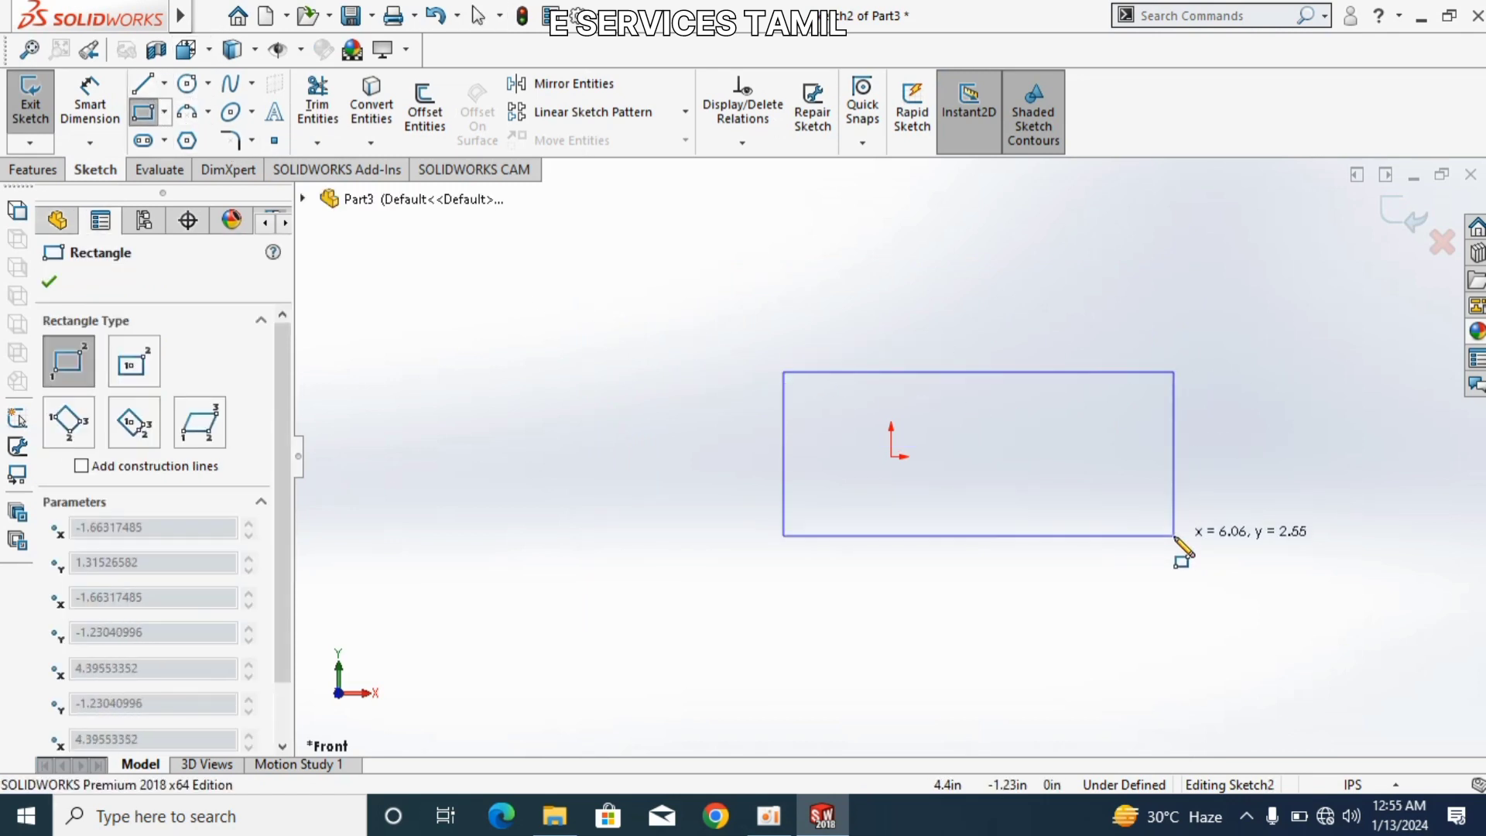
pyautogui.click(1174, 537)
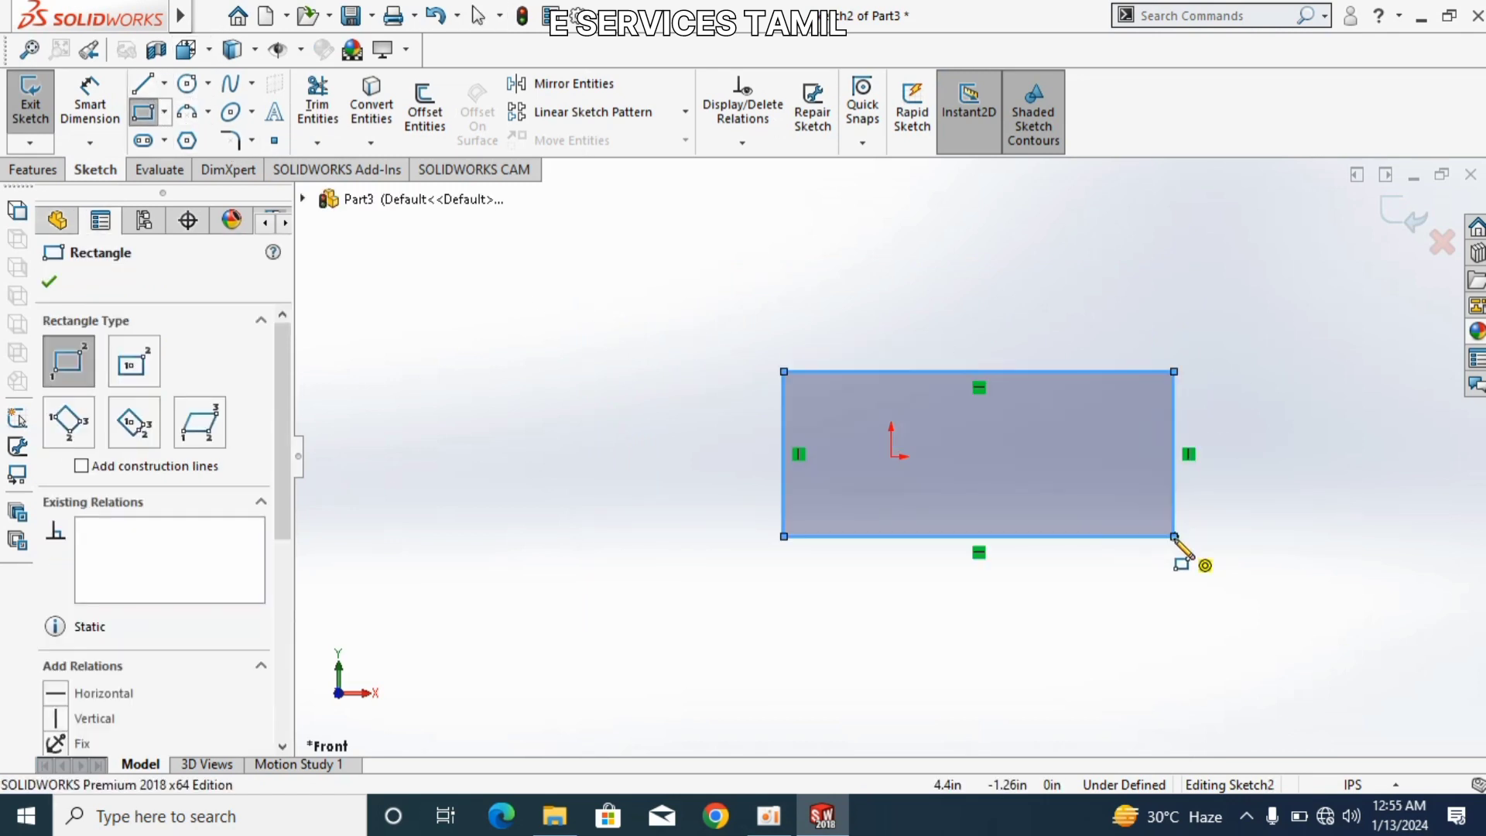
# - Dimension the rectangle's bottom edge to 75 and its right edge to 15
pyautogui.click(103, 109)
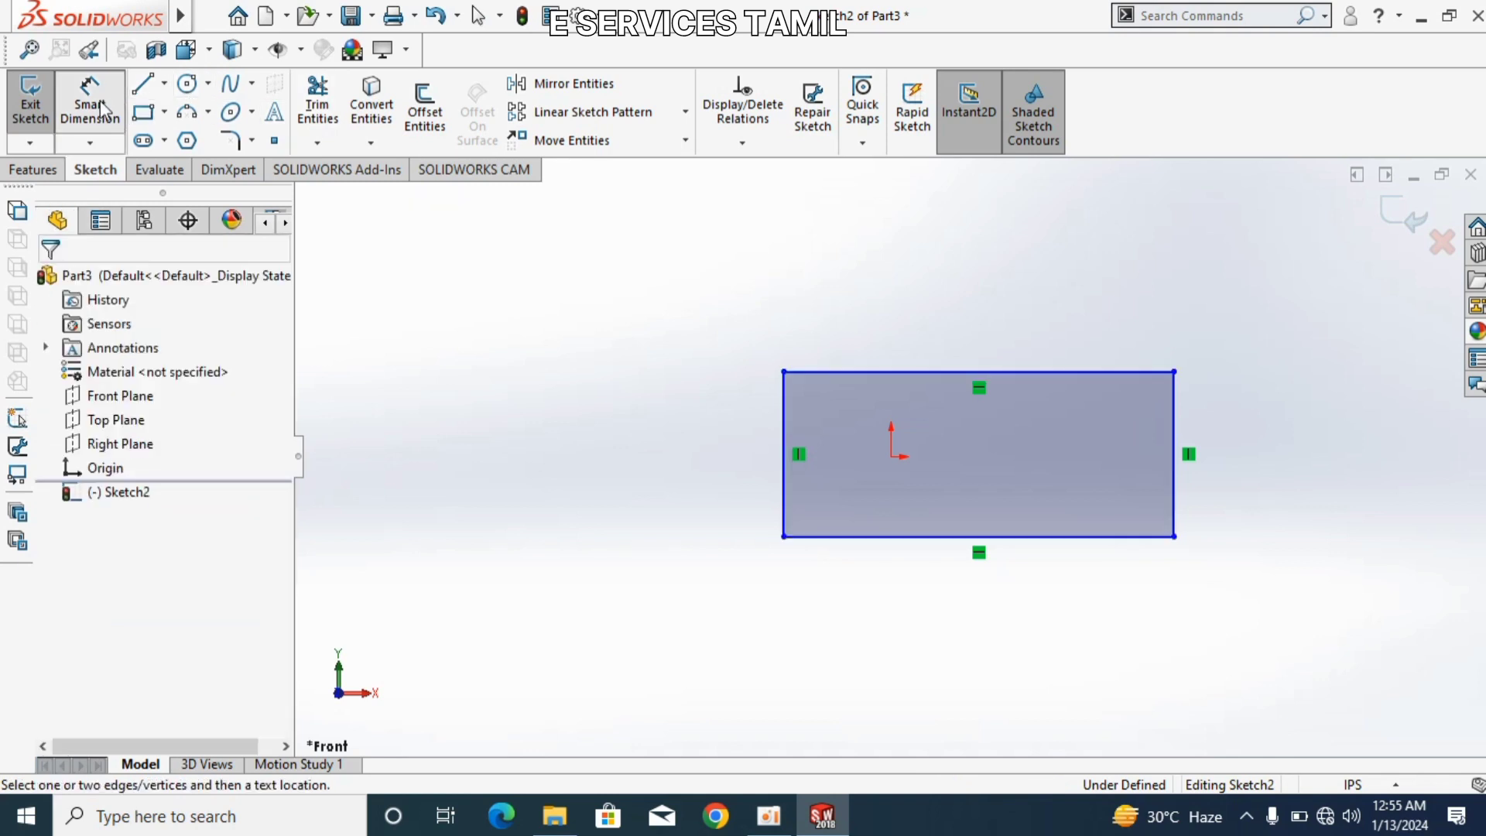
pyautogui.click(931, 539)
pyautogui.click(941, 623)
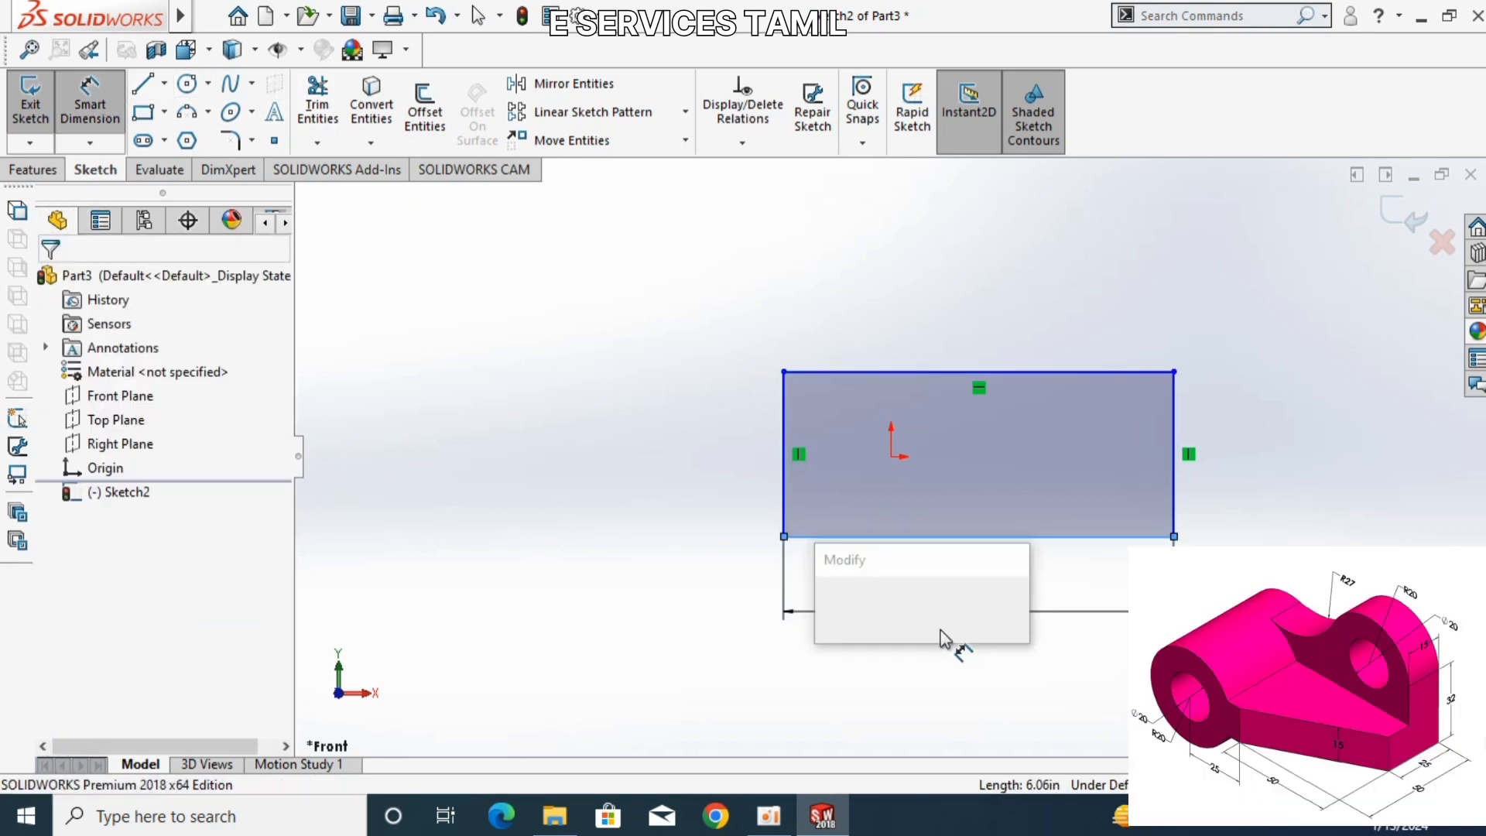
pyautogui.write('75')
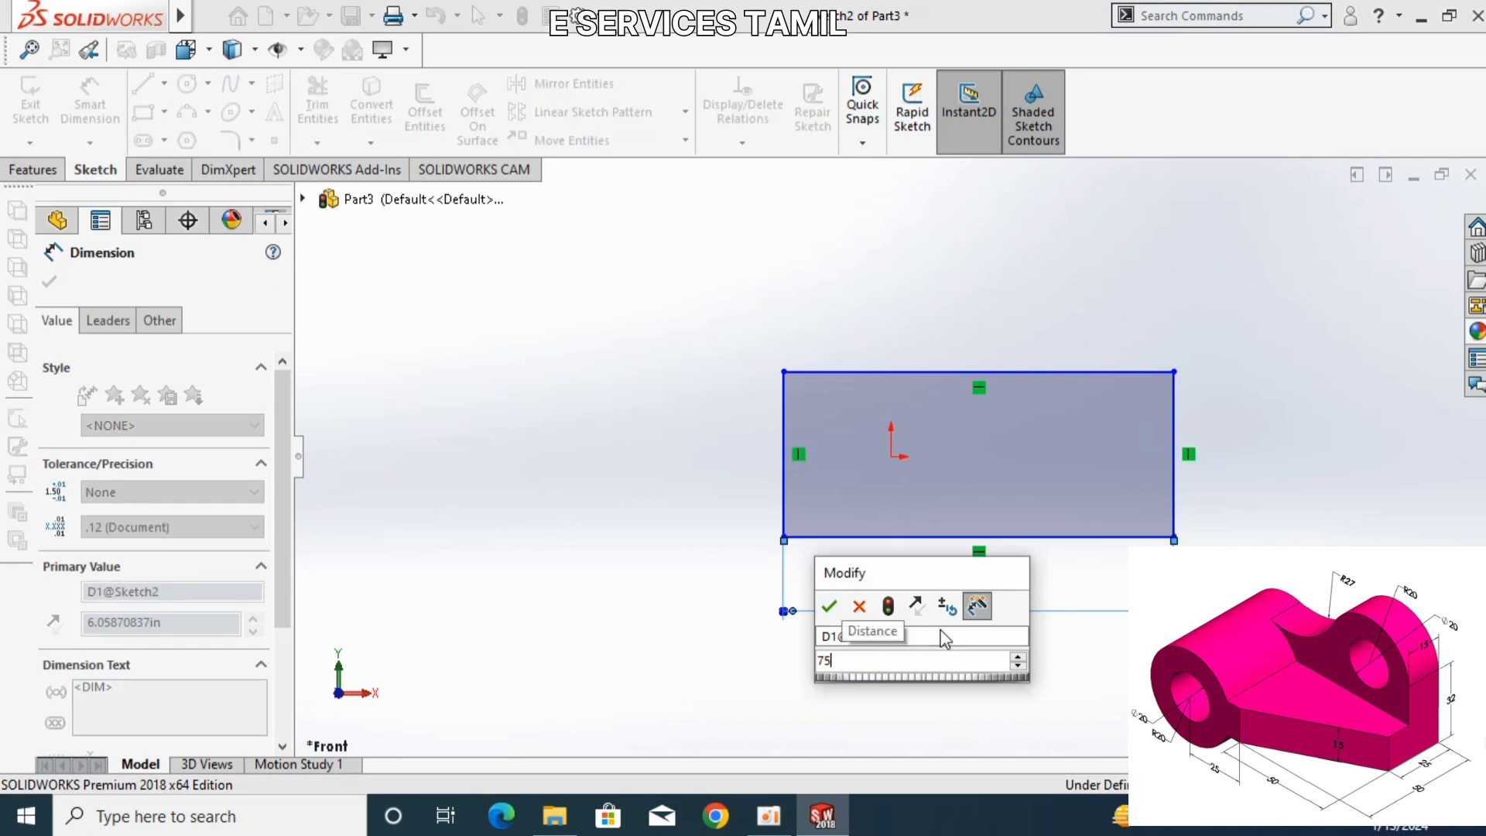
pyautogui.press('Return')
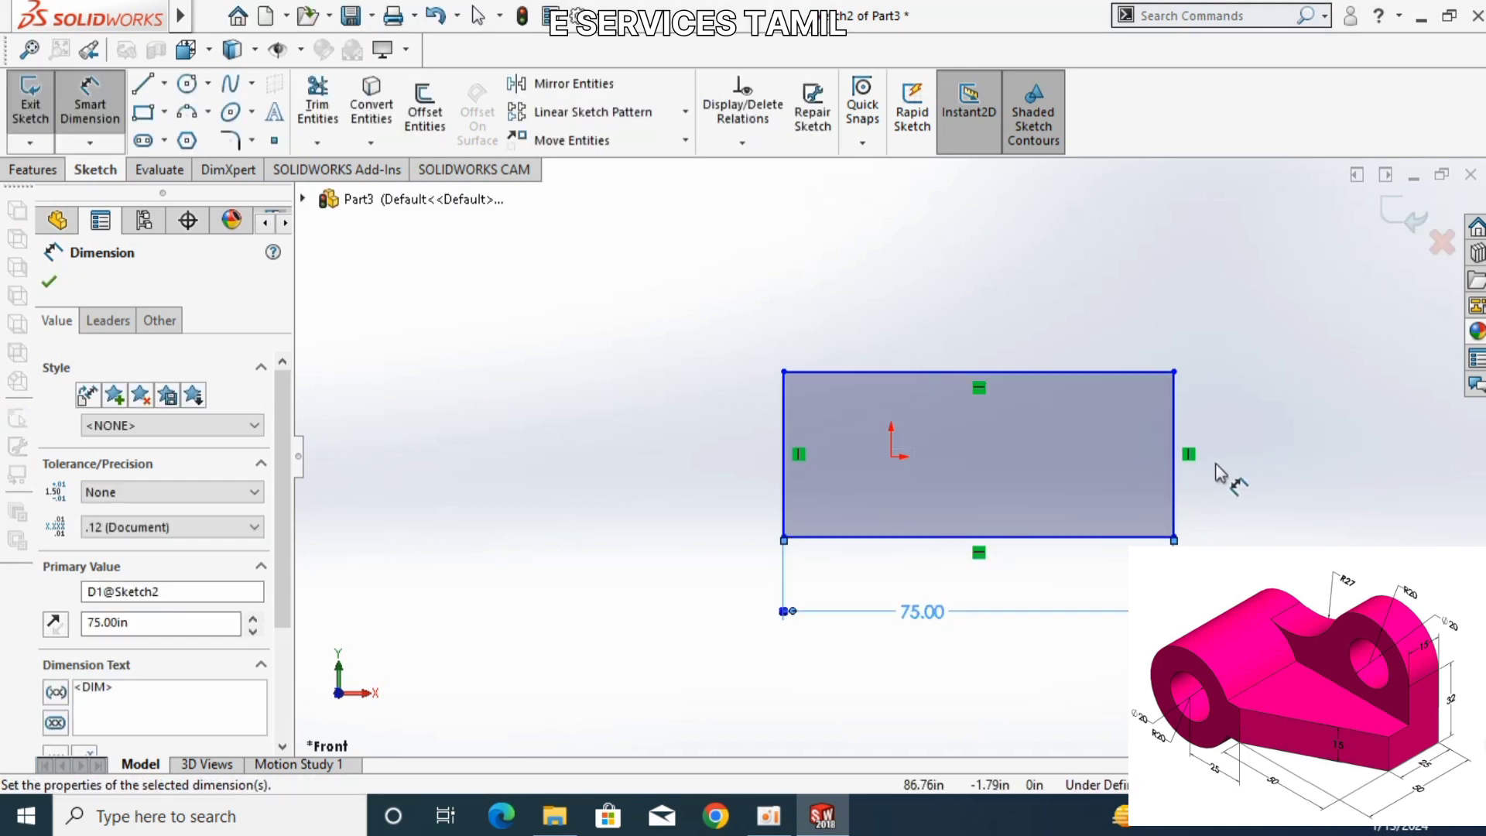
pyautogui.click(1291, 465)
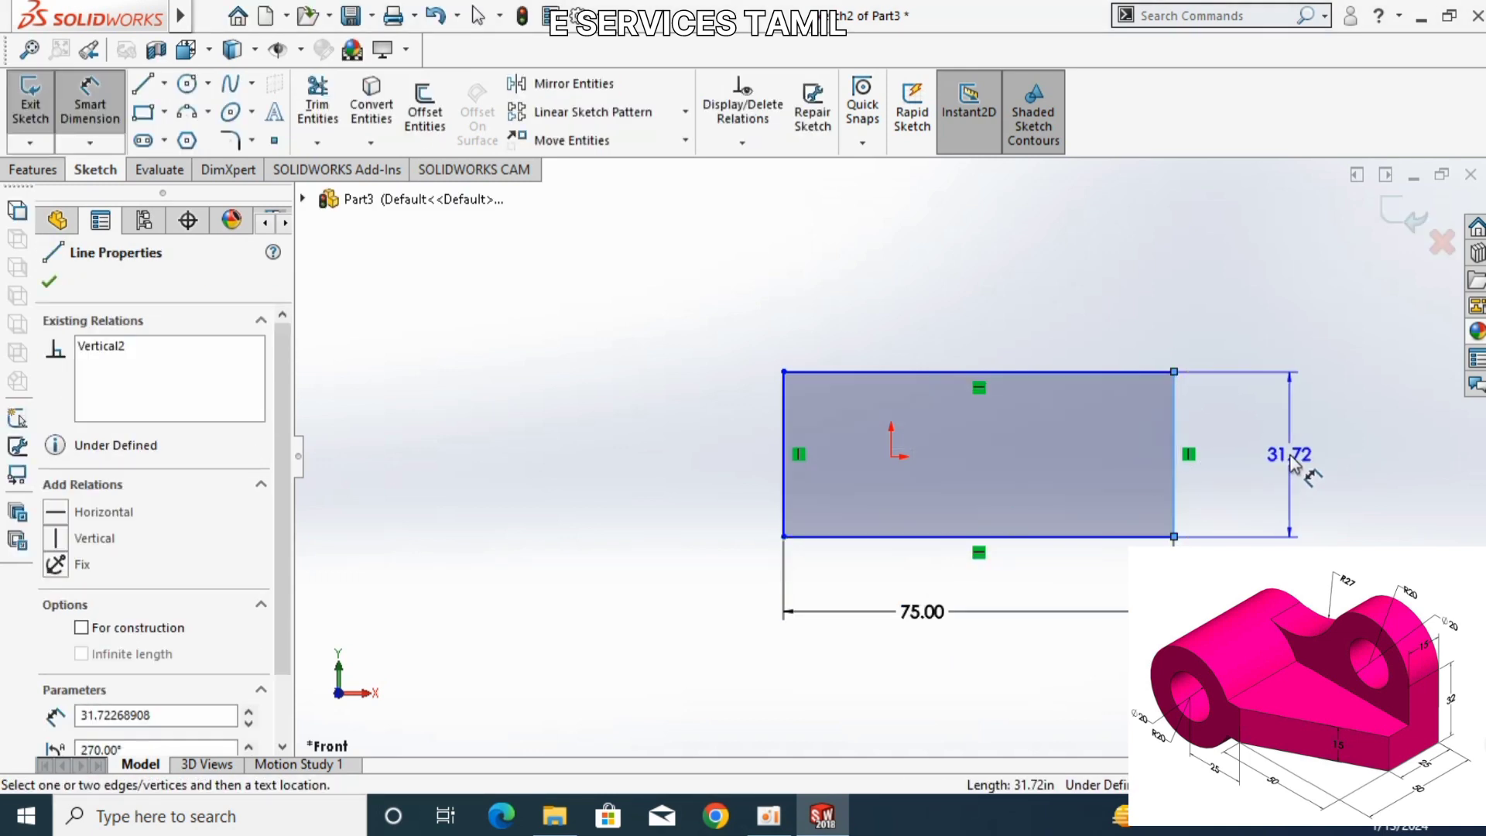
pyautogui.click(1308, 463)
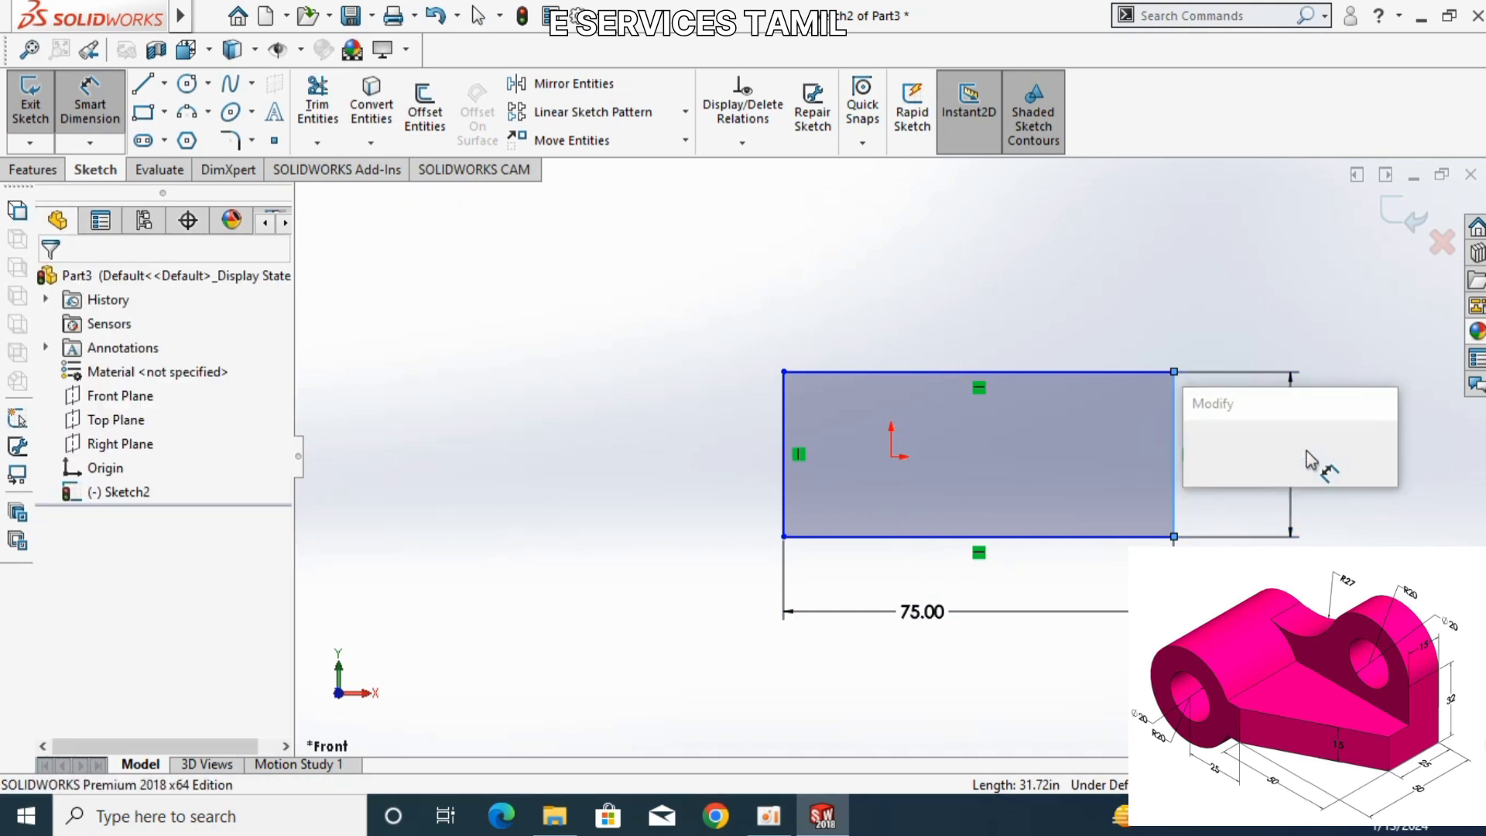
pyautogui.write('15')
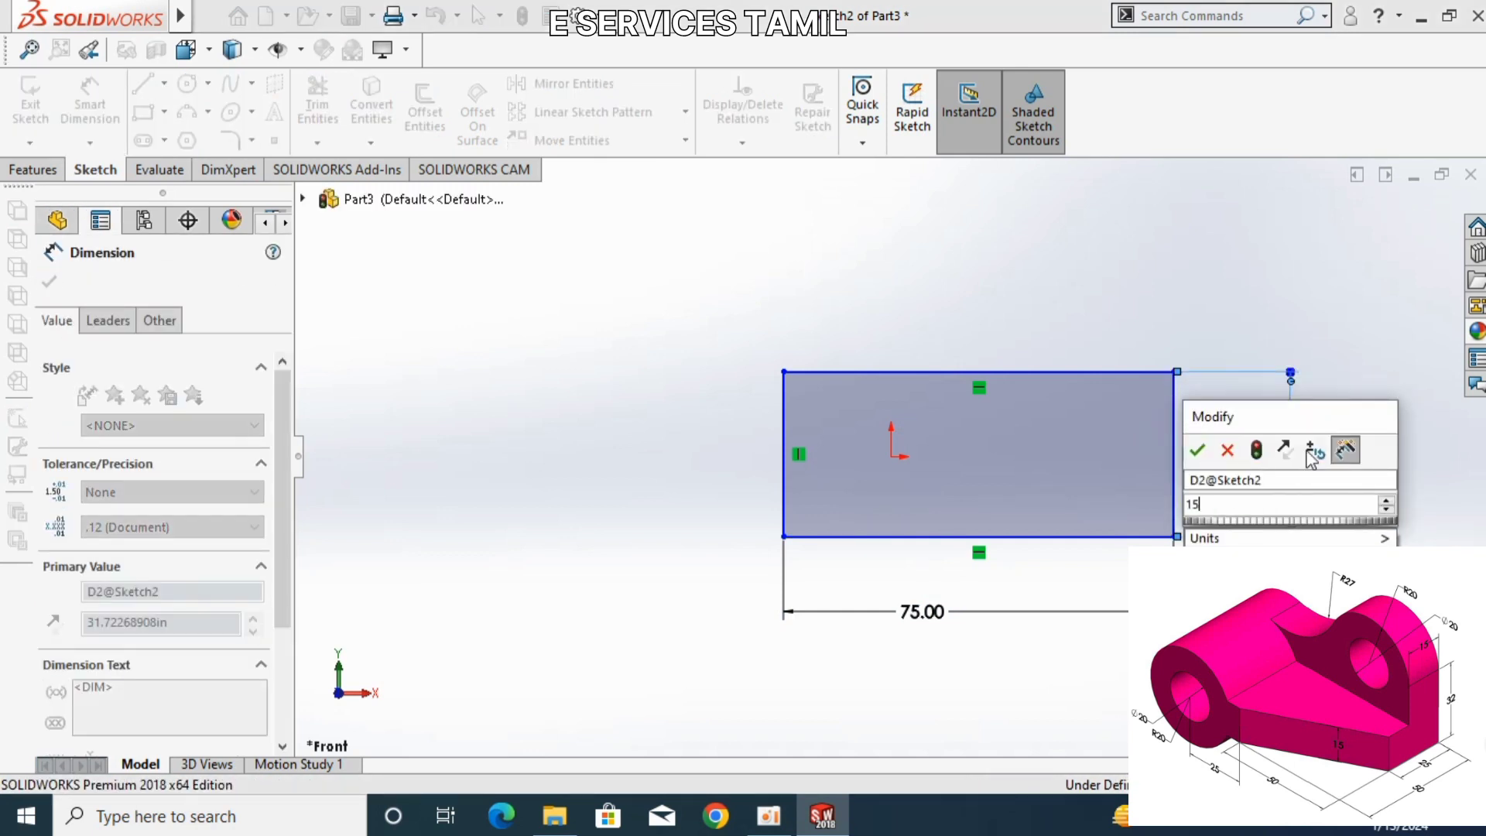
pyautogui.press('Escape')
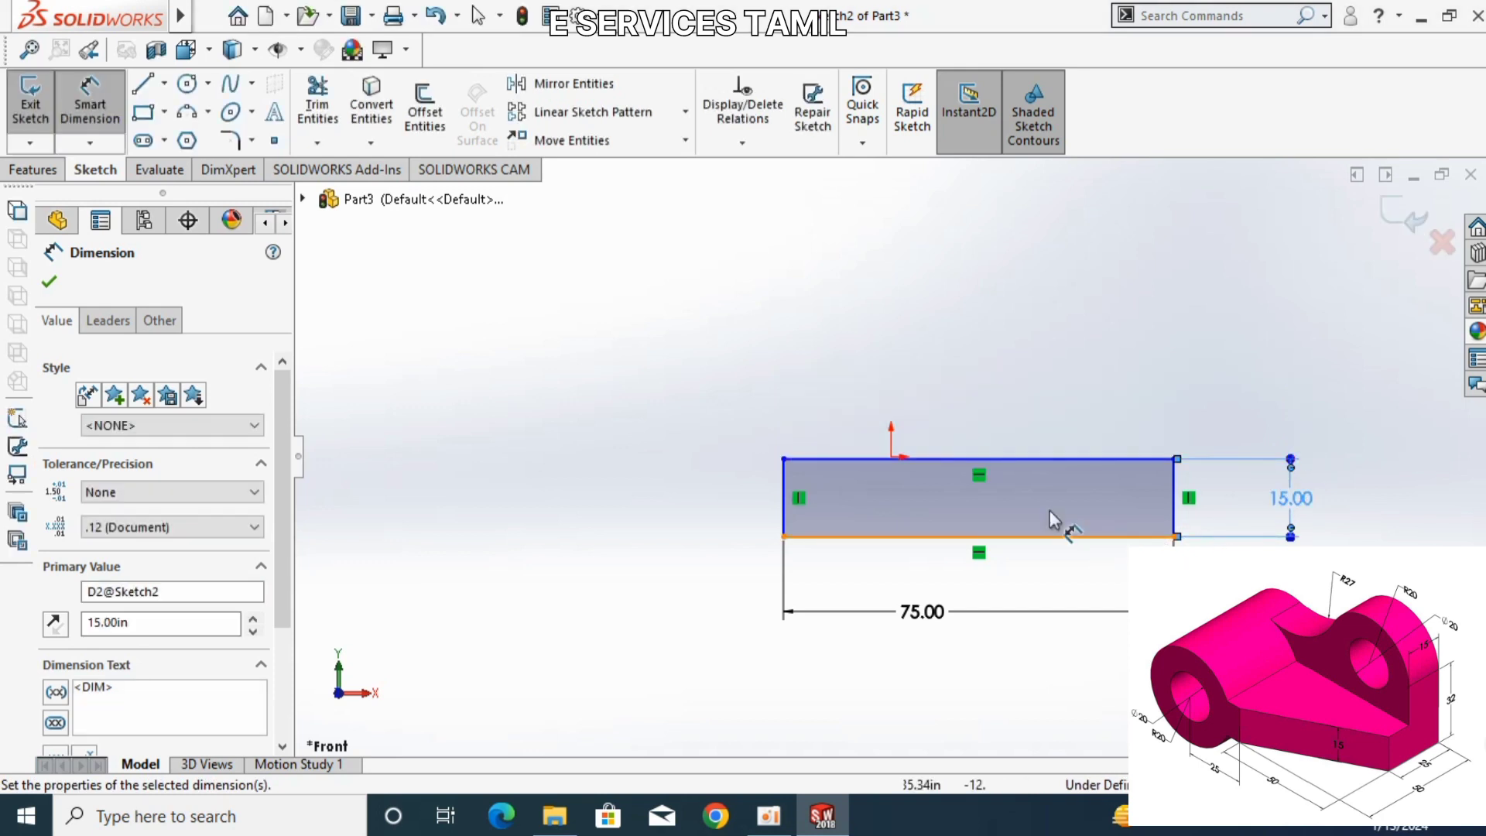
pyautogui.scroll(-1, 851, 565)
pyautogui.scroll(-1, 851, 565)
pyautogui.press('Escape')
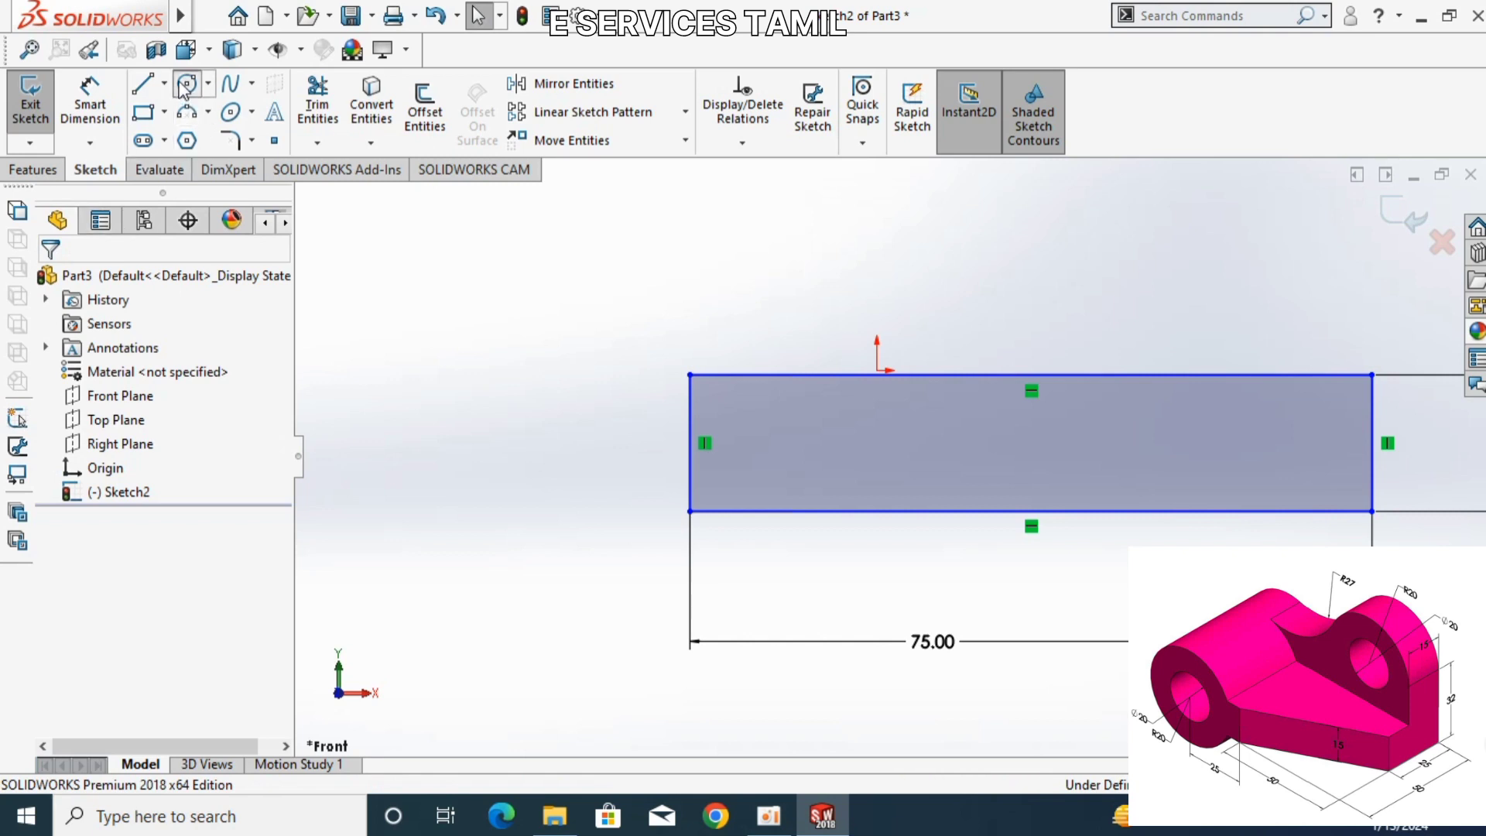
# - Draw two concentric circles centred on the rectangle's left edge
pyautogui.click(185, 85)
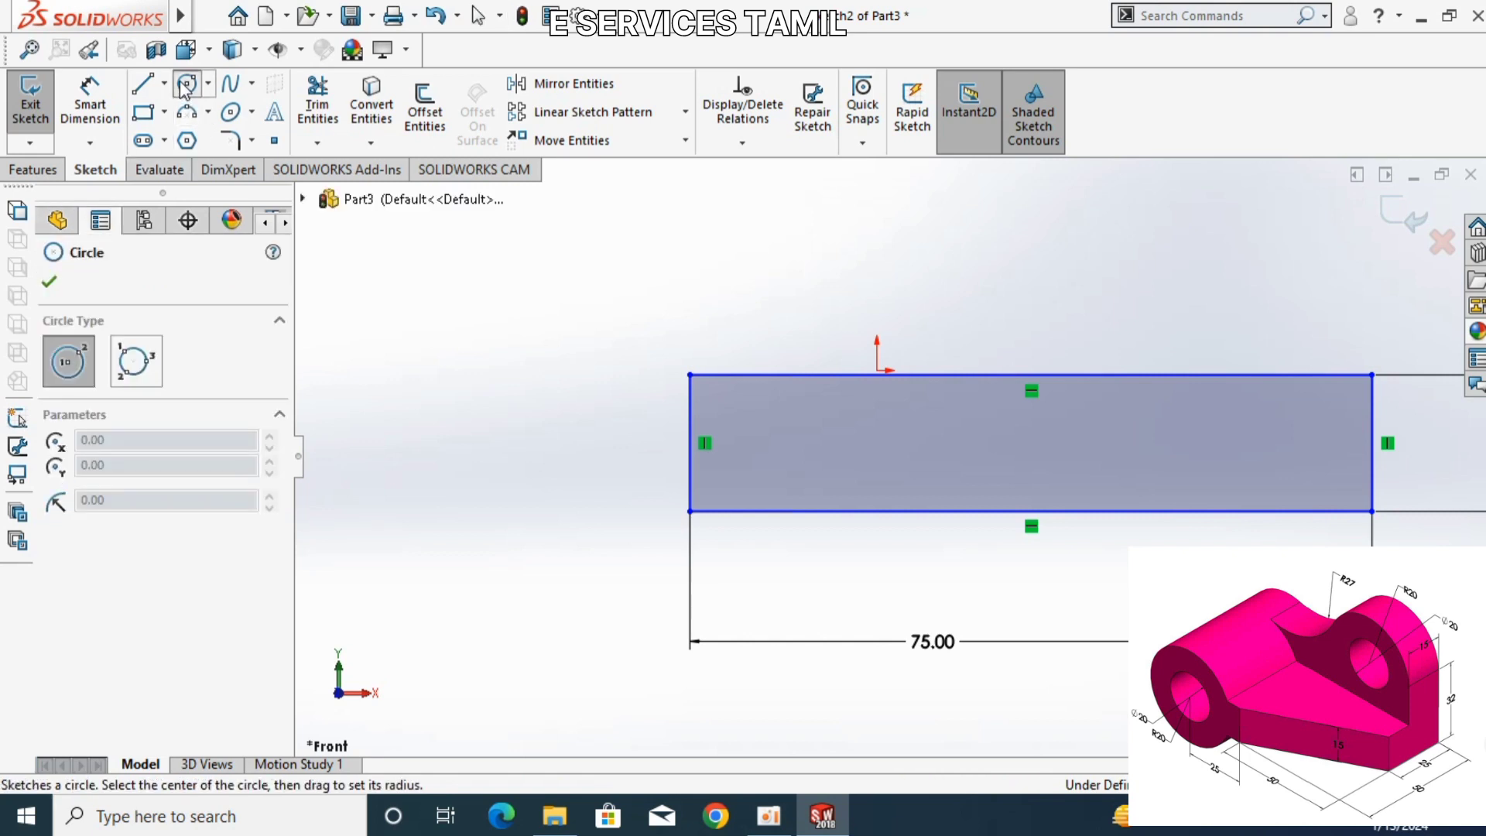
pyautogui.click(691, 444)
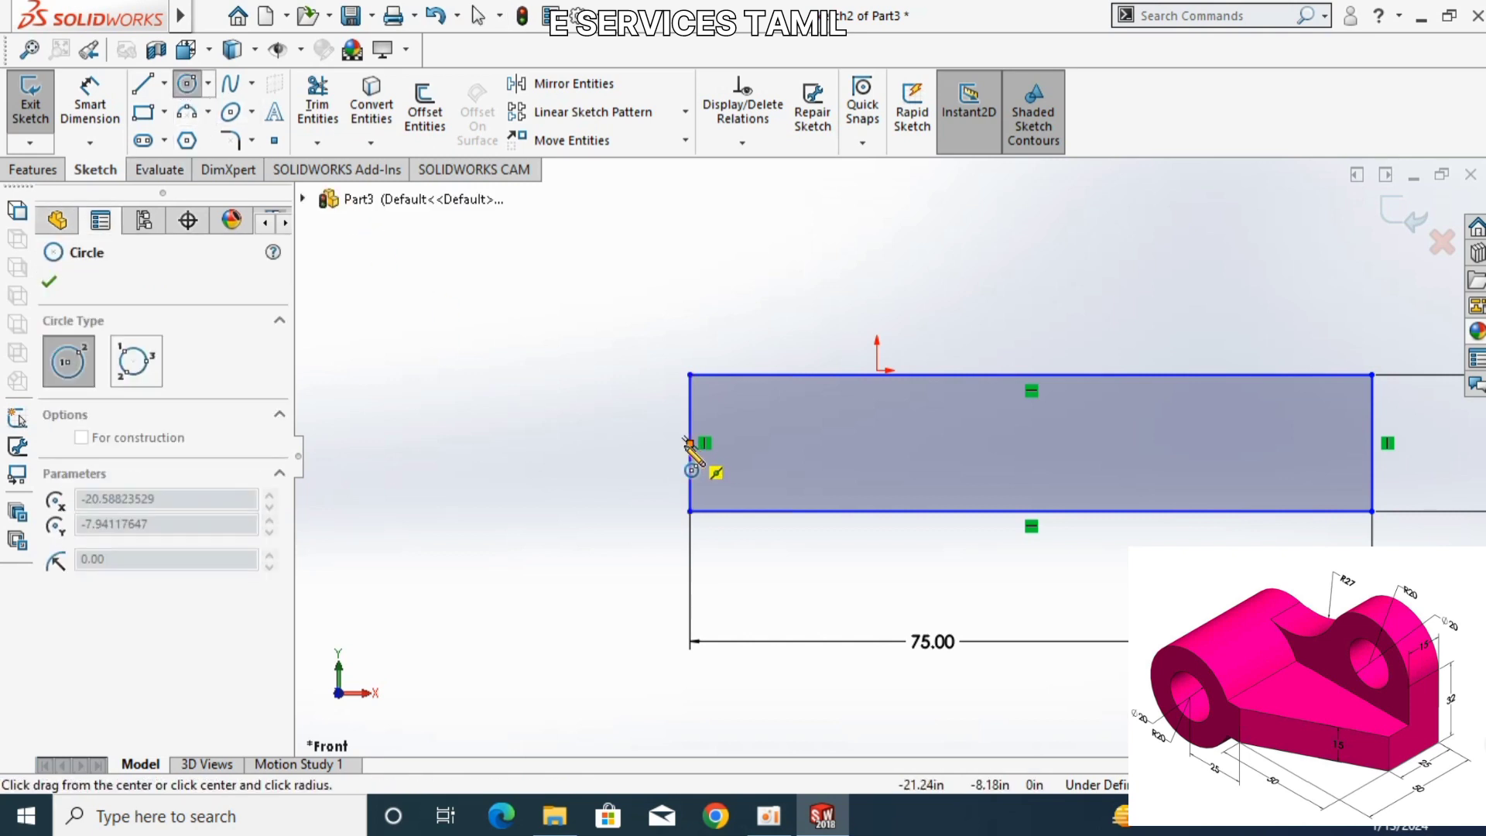
pyautogui.click(596, 526)
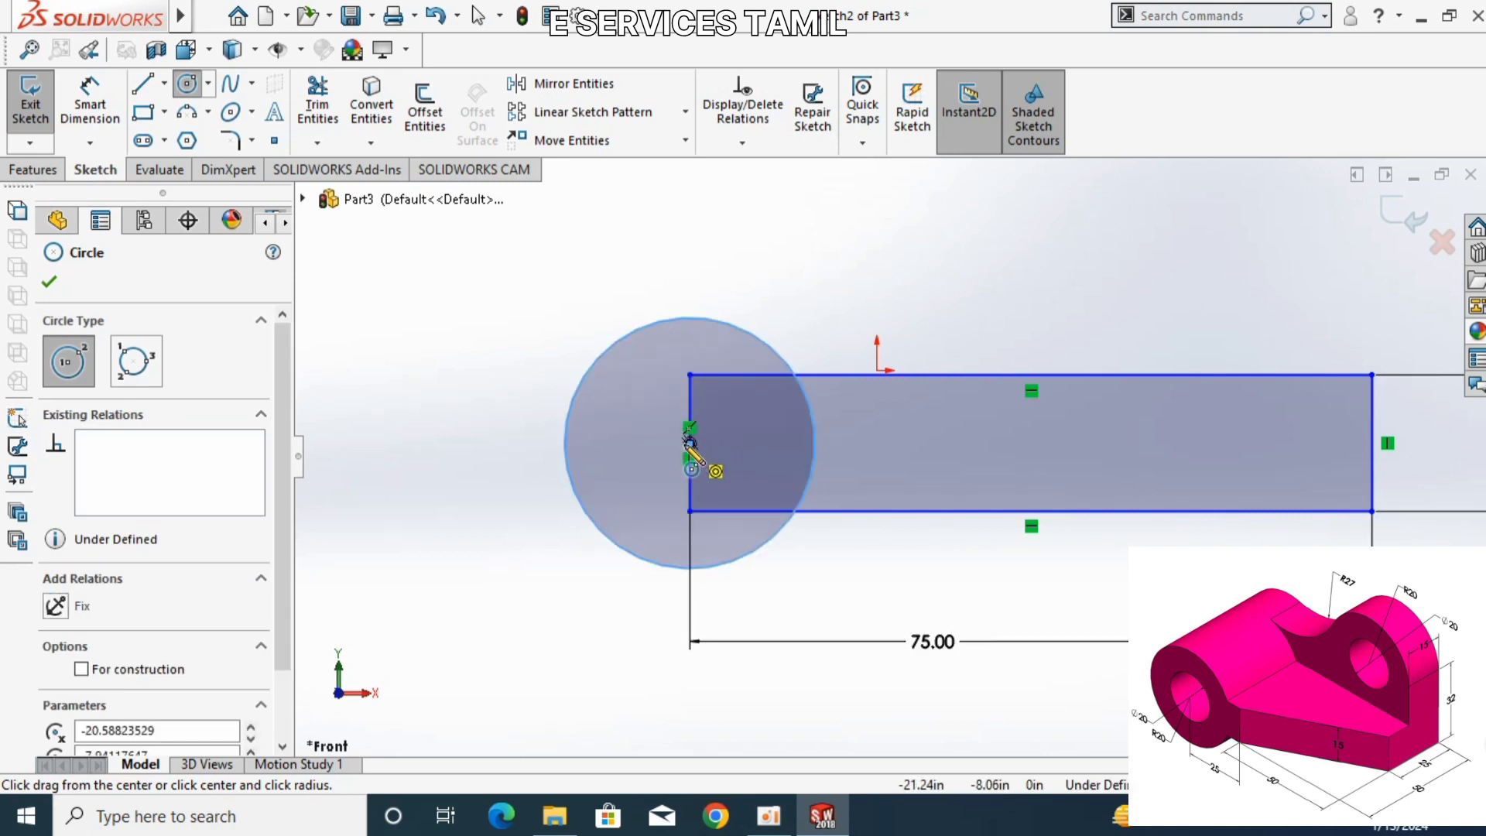
pyautogui.click(689, 442)
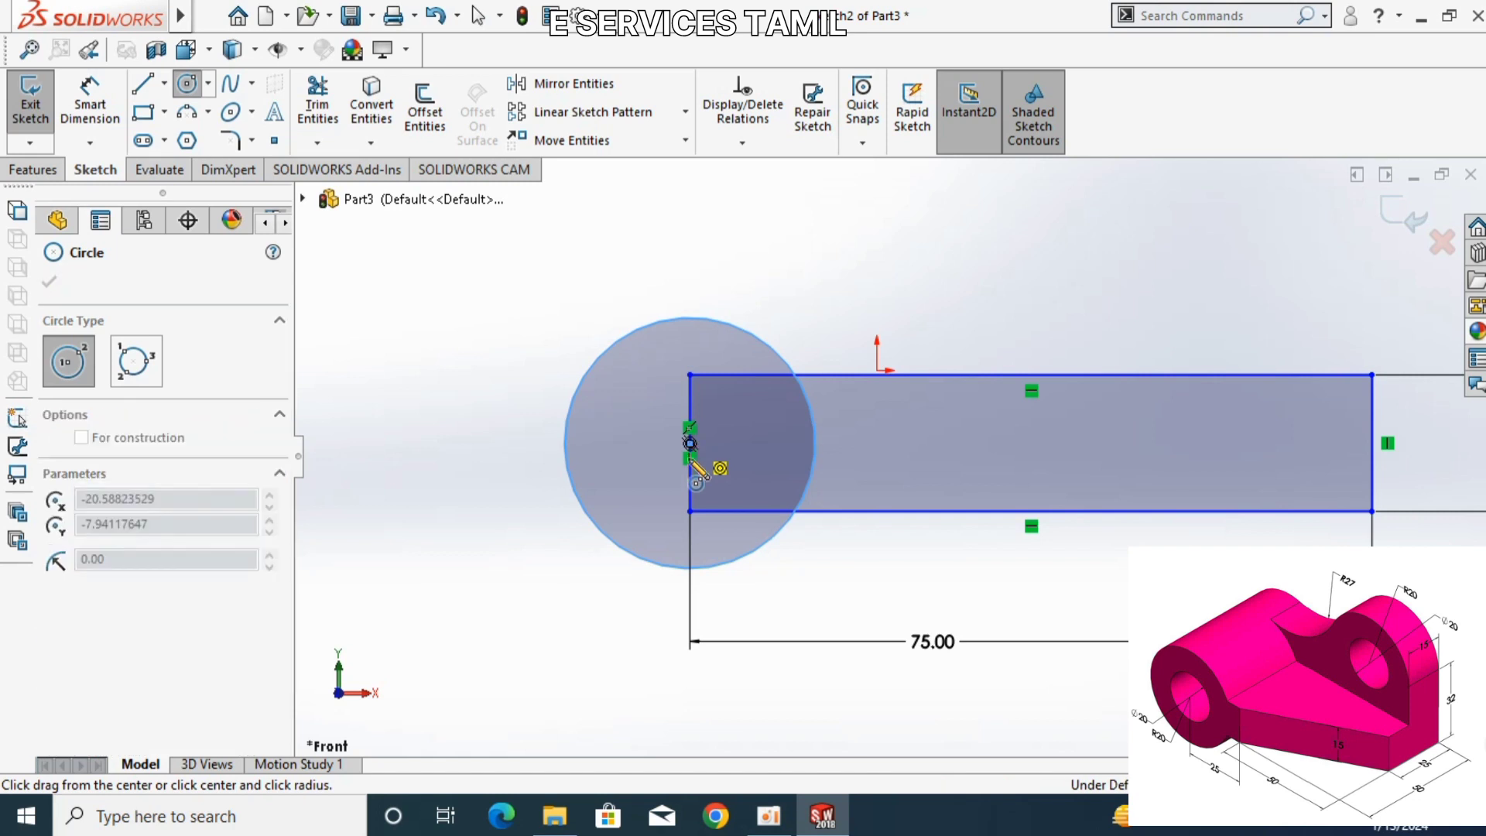
pyautogui.click(672, 517)
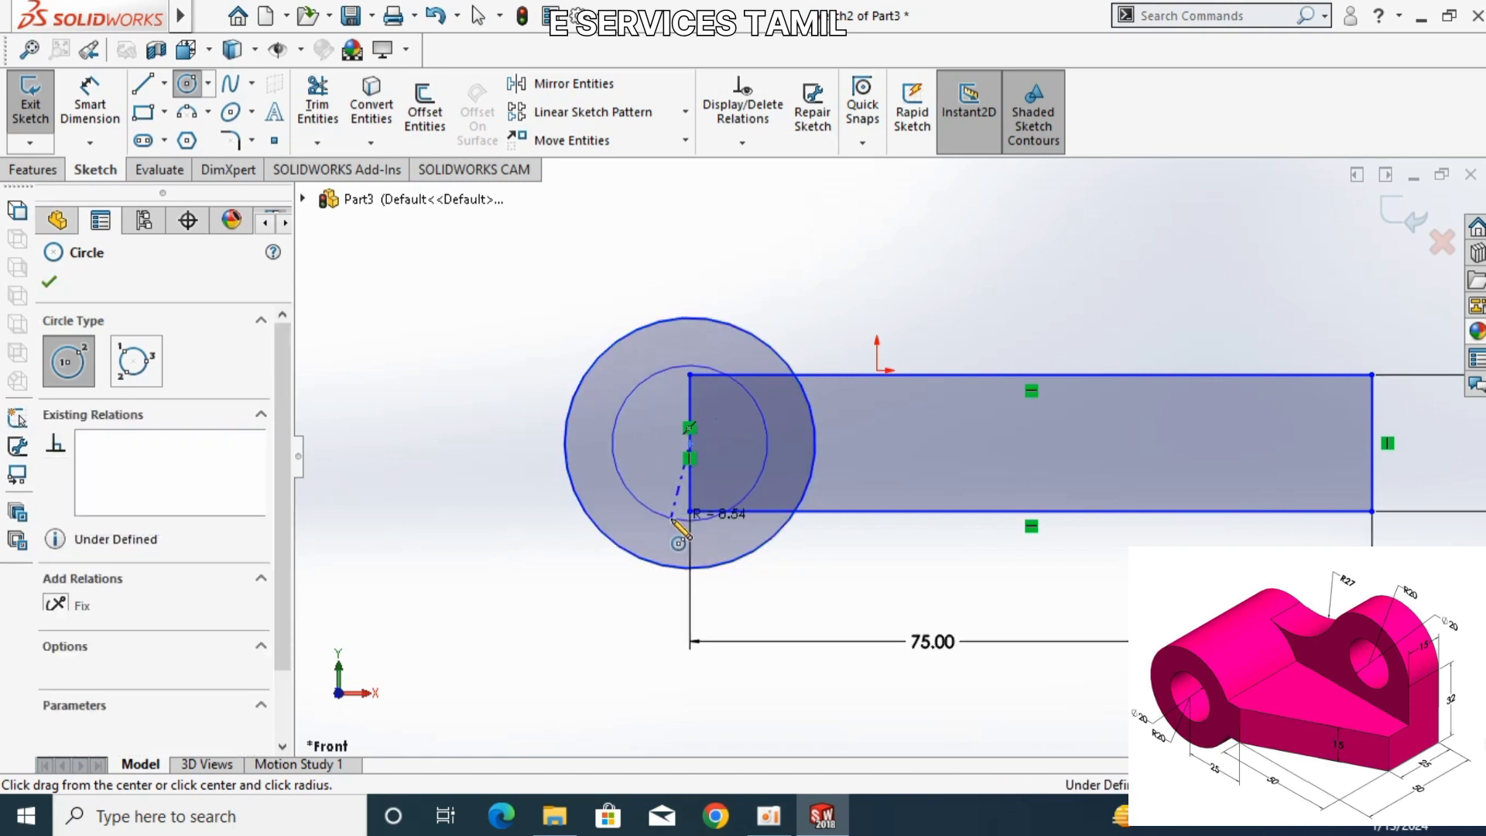
# - Dimension the outer circle to Ø40 and the inner circle to Ø20
pyautogui.click(94, 126)
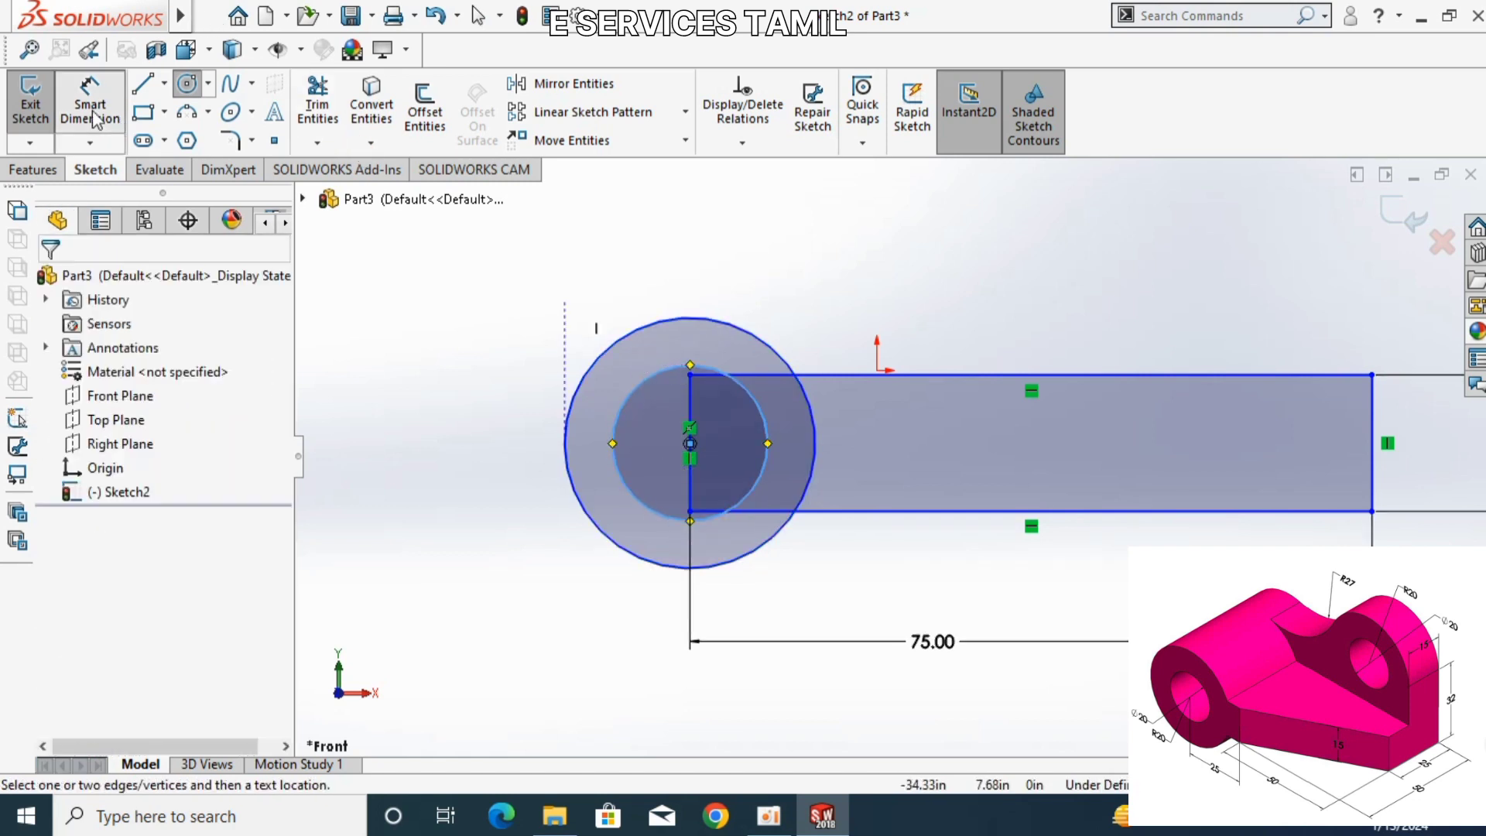
pyautogui.click(585, 380)
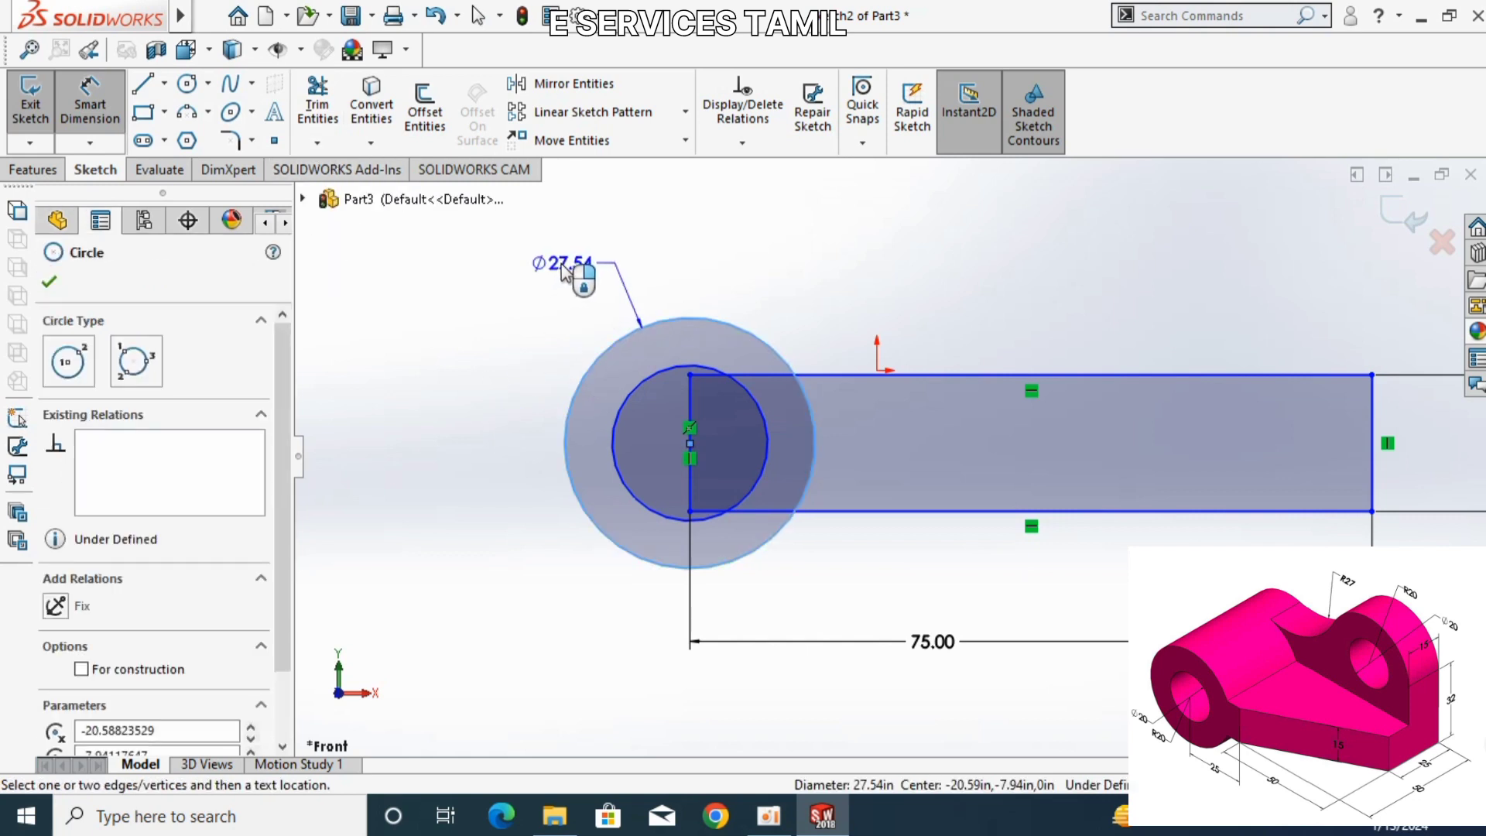
pyautogui.click(565, 275)
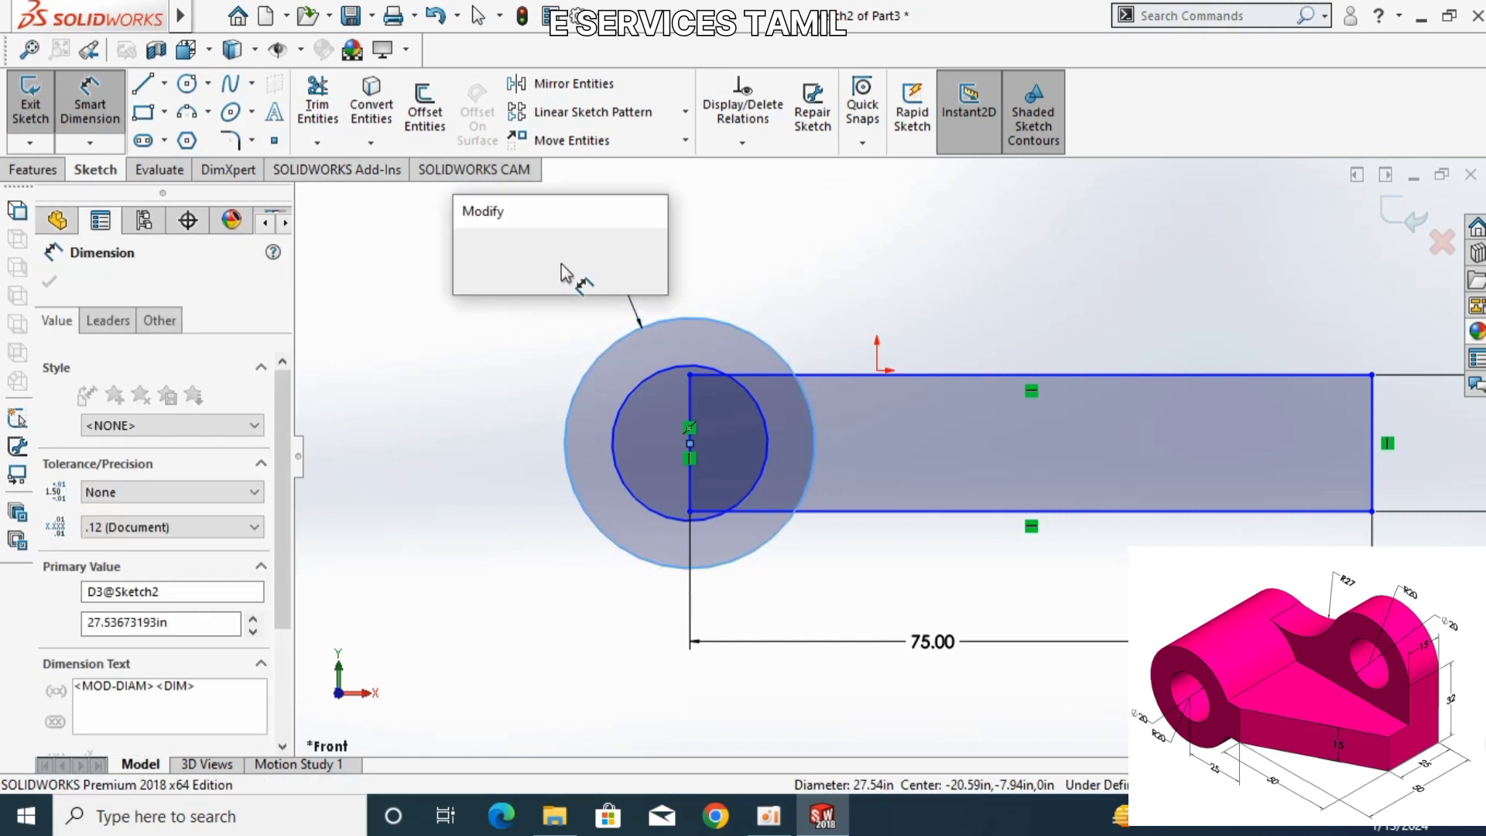
pyautogui.write('4')
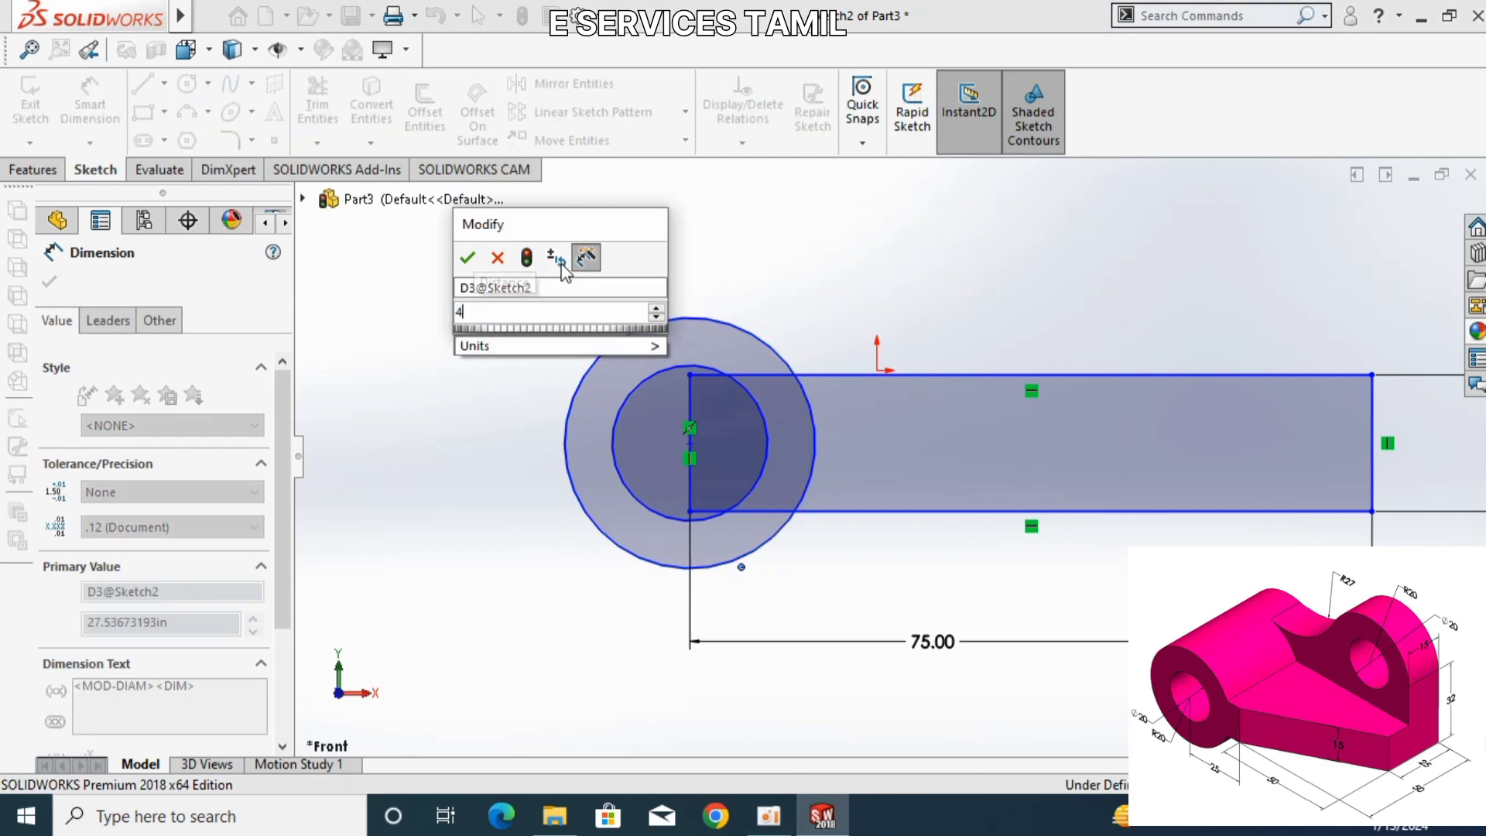
pyautogui.write('0')
pyautogui.press('Return')
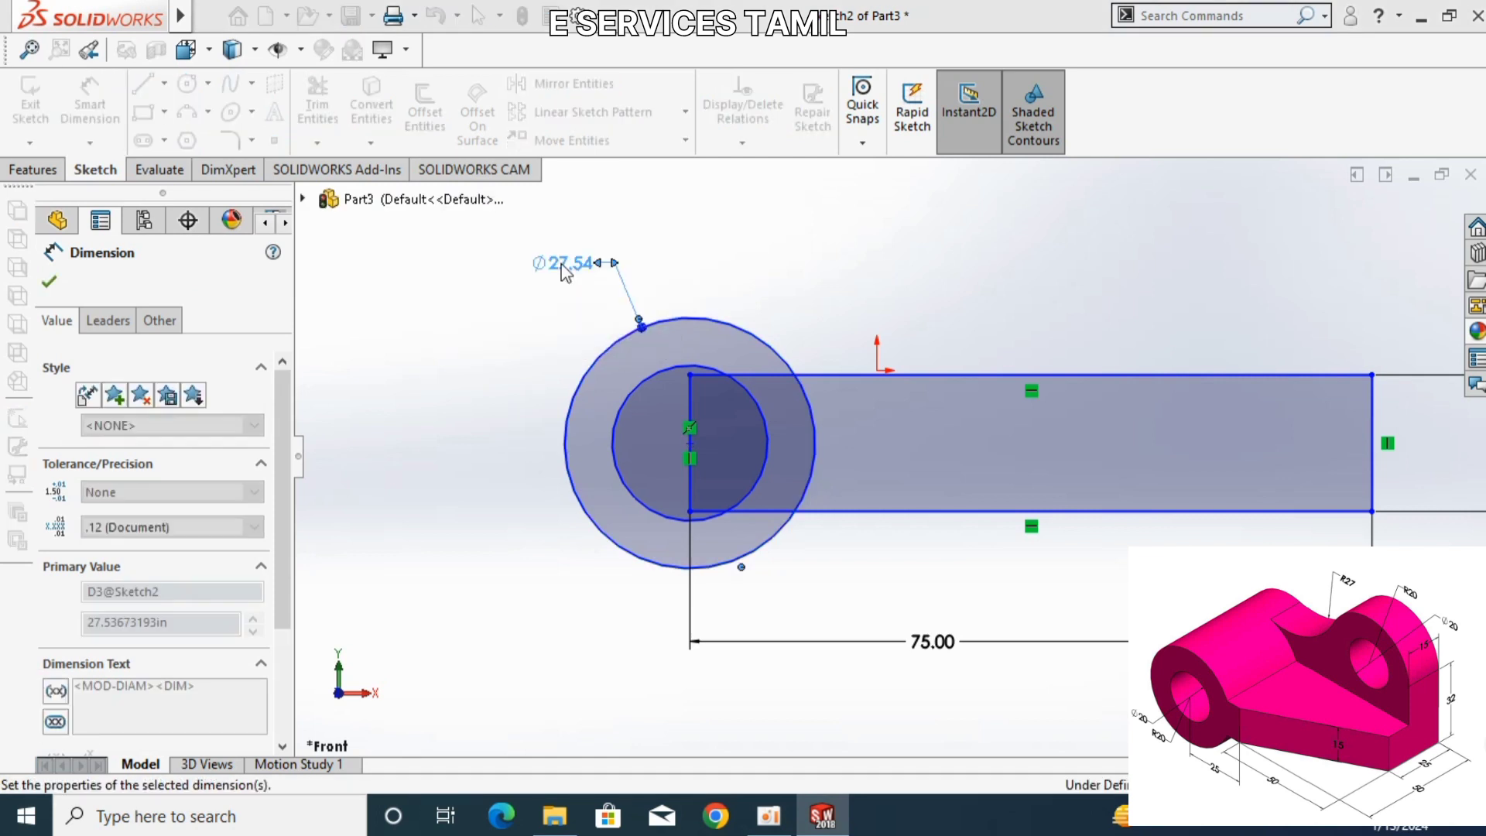
pyautogui.click(613, 431)
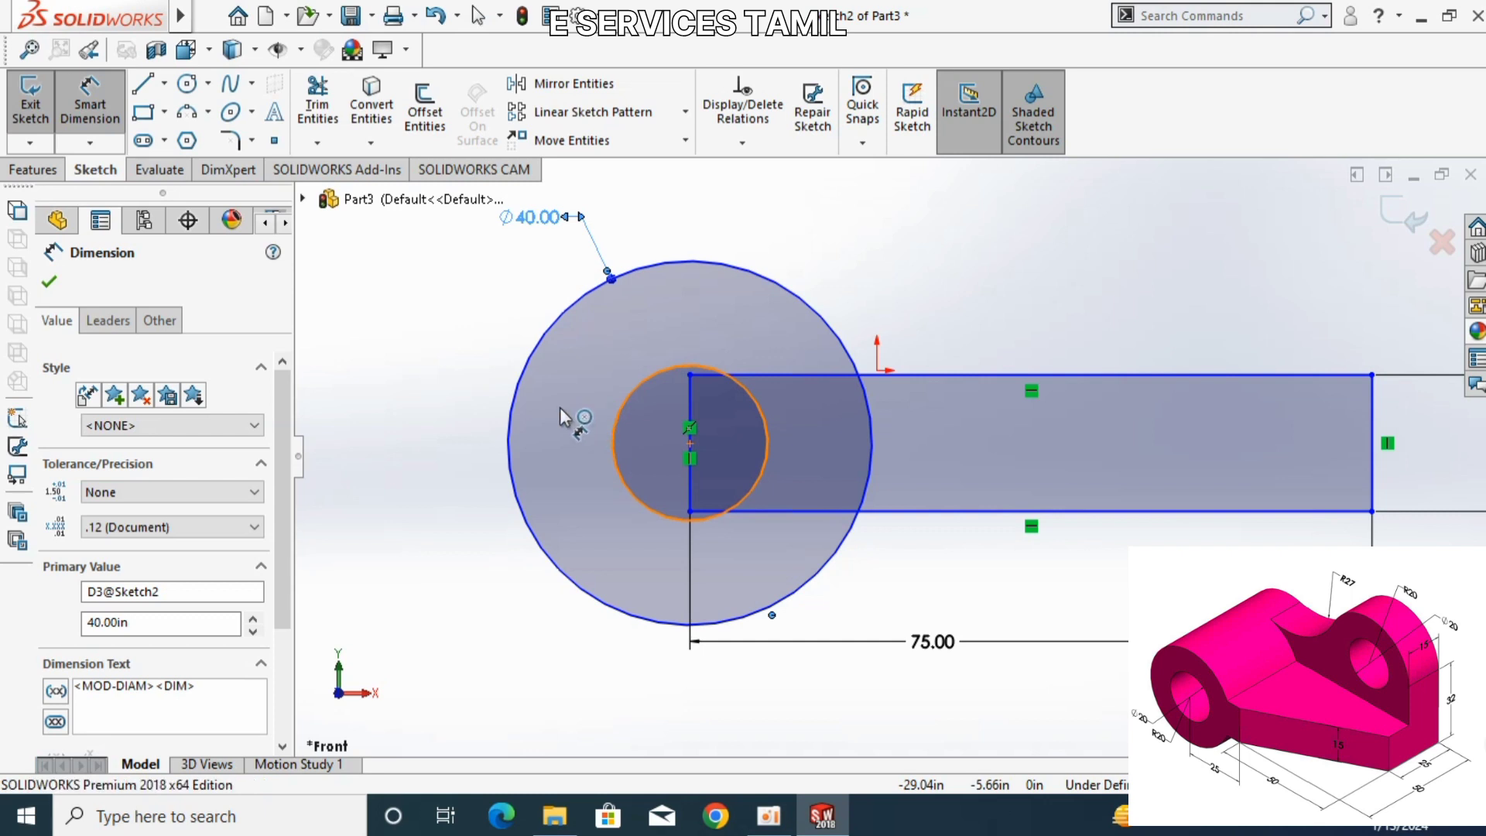
pyautogui.click(481, 325)
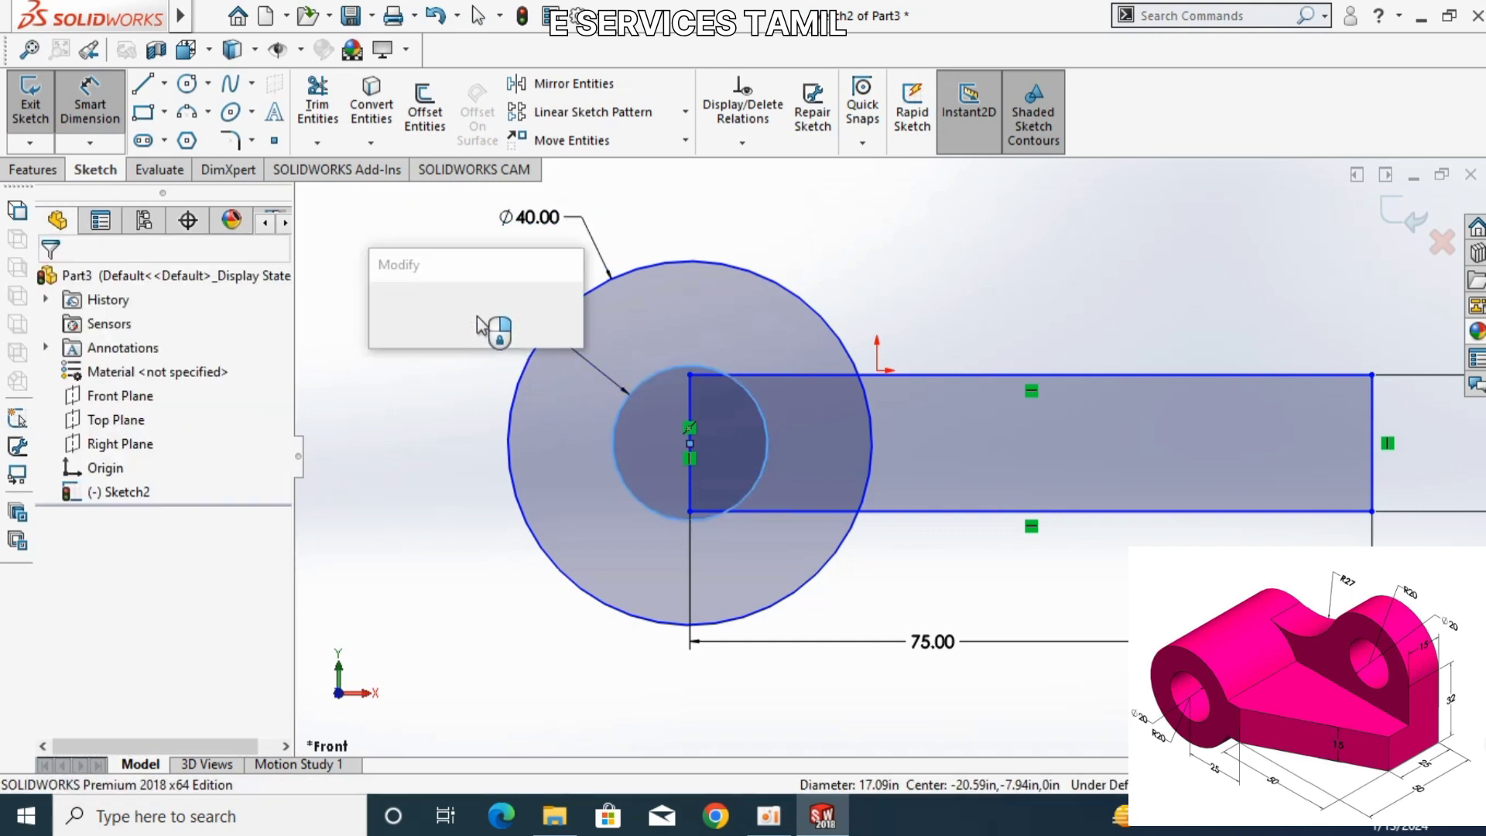
pyautogui.write('20.00in')
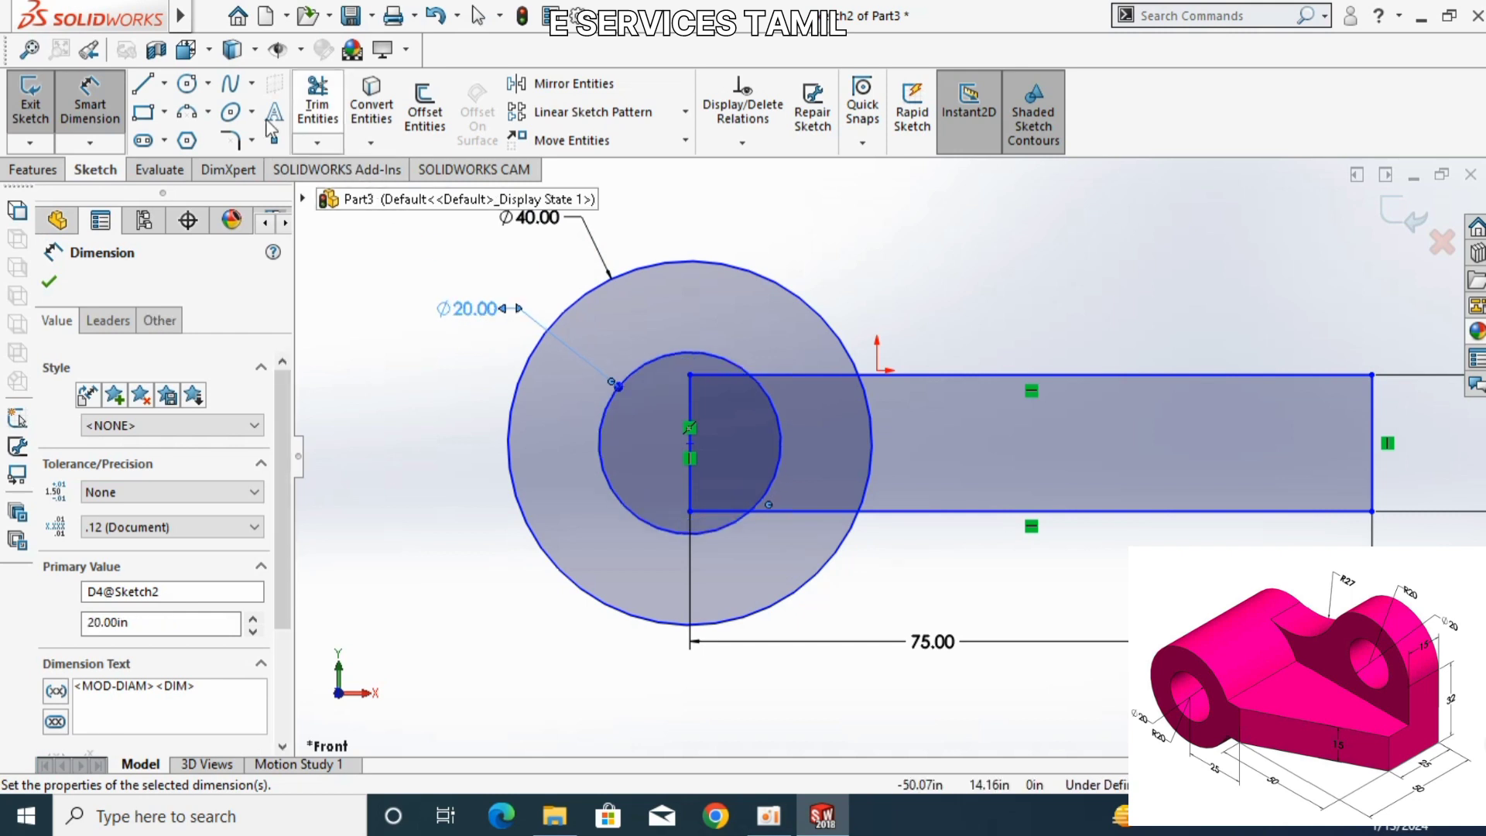
# - Power-trim the rectangle edges inside the ring and the outer arc where the arm joins
pyautogui.click(317, 105)
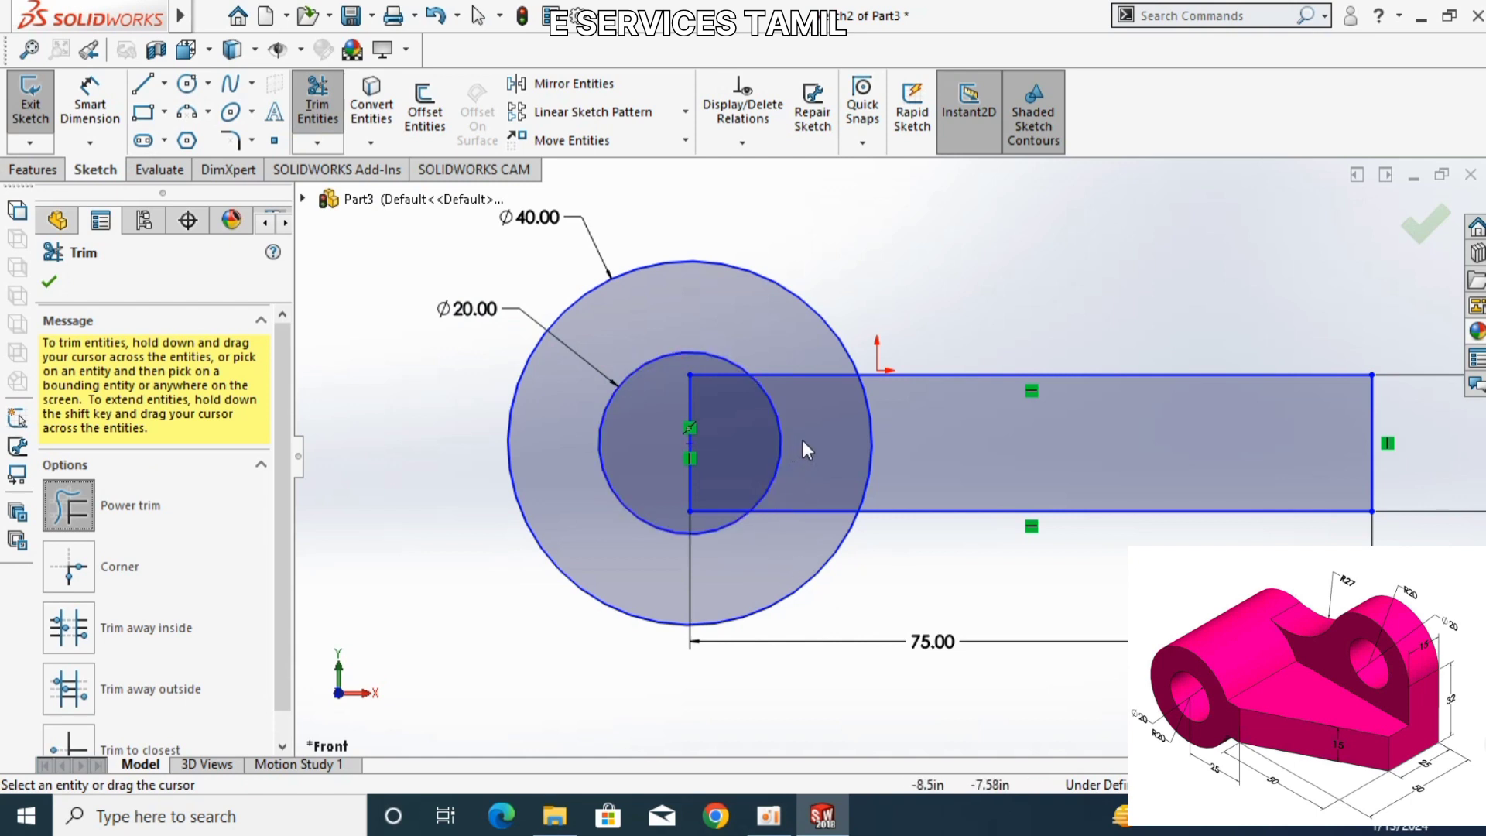
pyautogui.moveTo(795, 508); pyautogui.dragTo(782, 534)
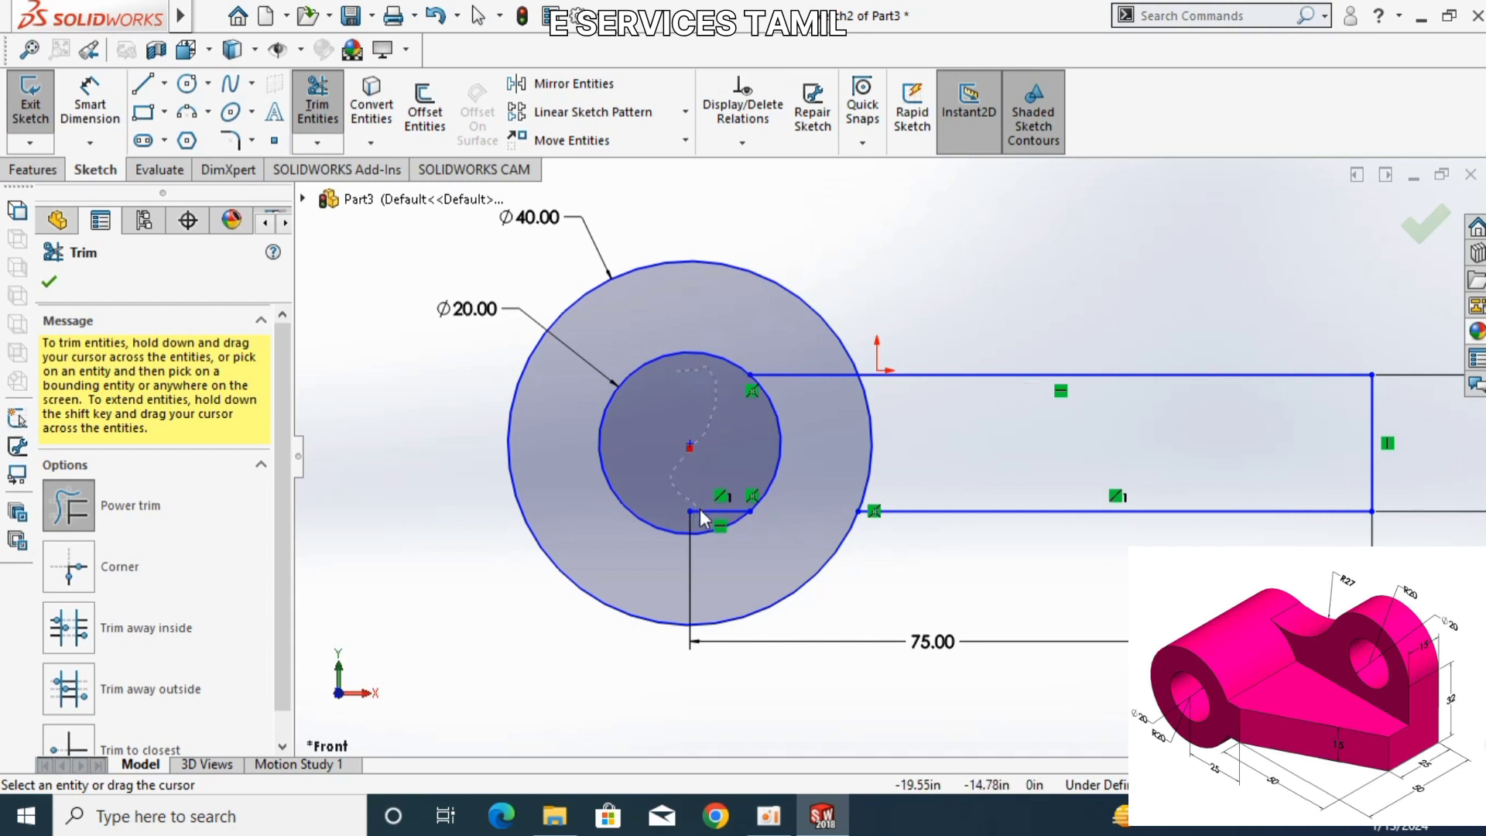
pyautogui.moveTo(700, 510); pyautogui.dragTo(701, 512)
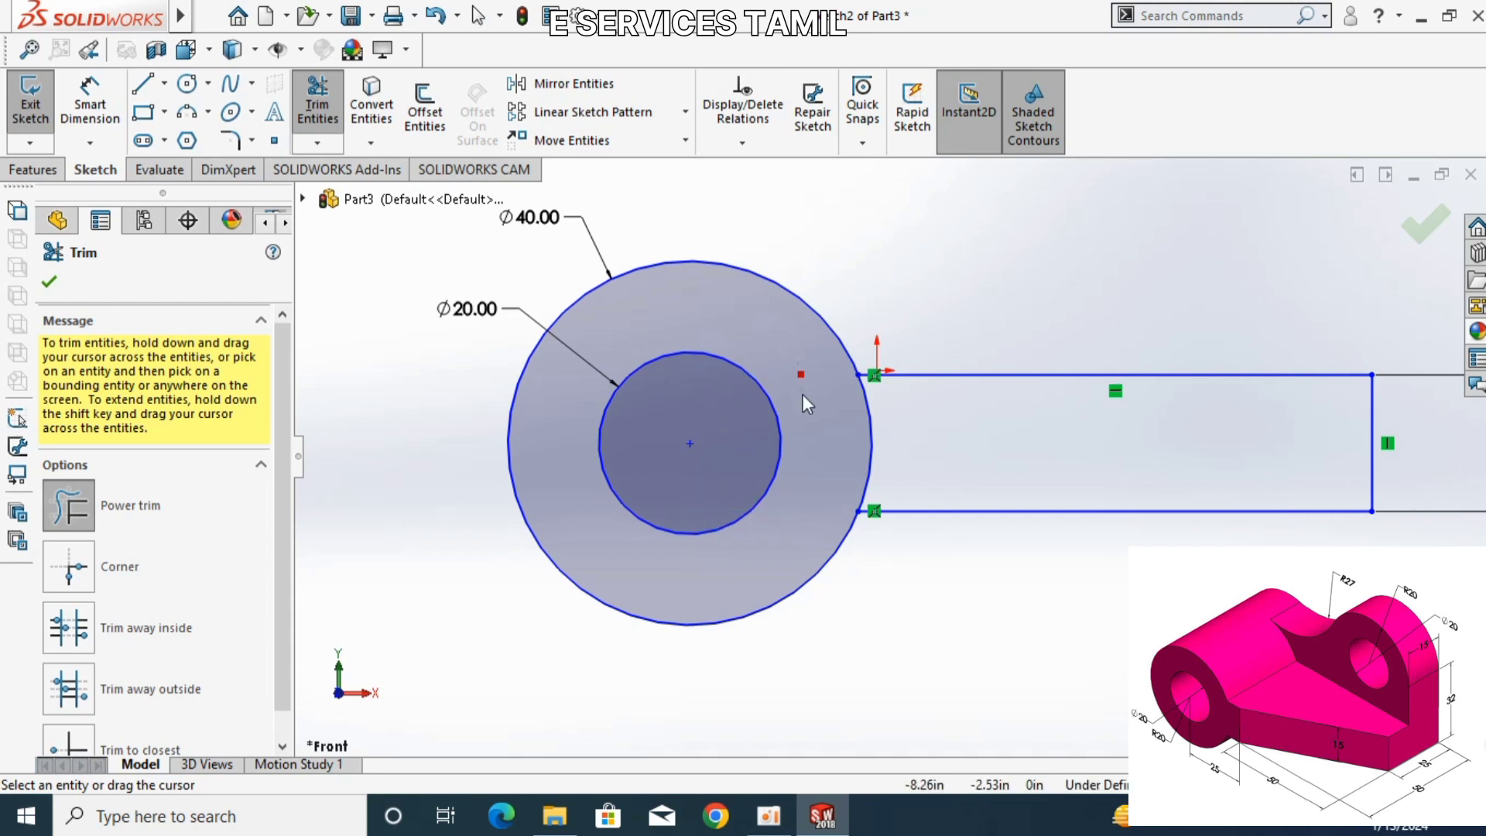
pyautogui.moveTo(835, 434); pyautogui.dragTo(926, 434)
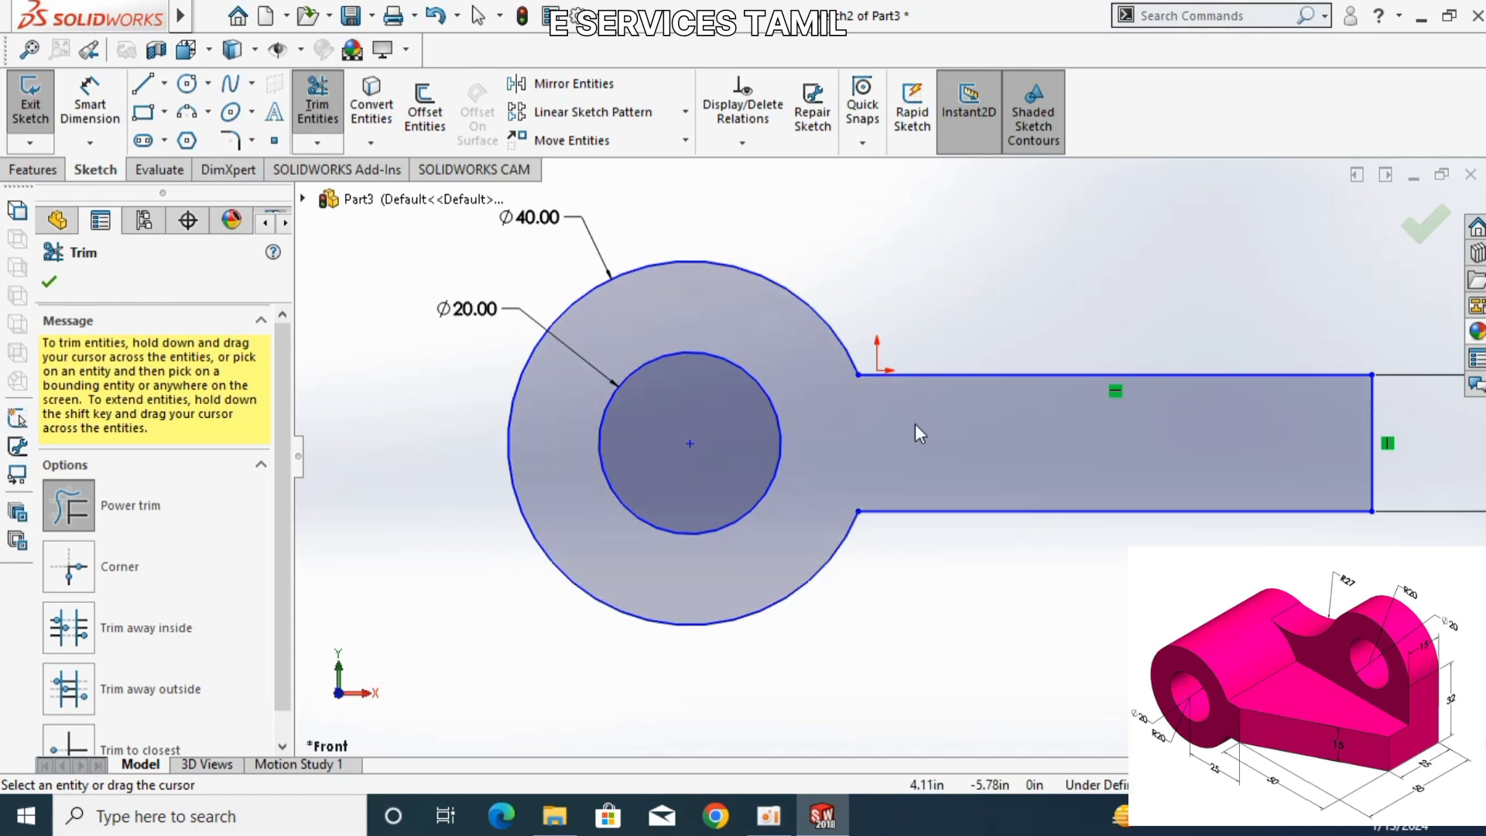
pyautogui.click(1430, 232)
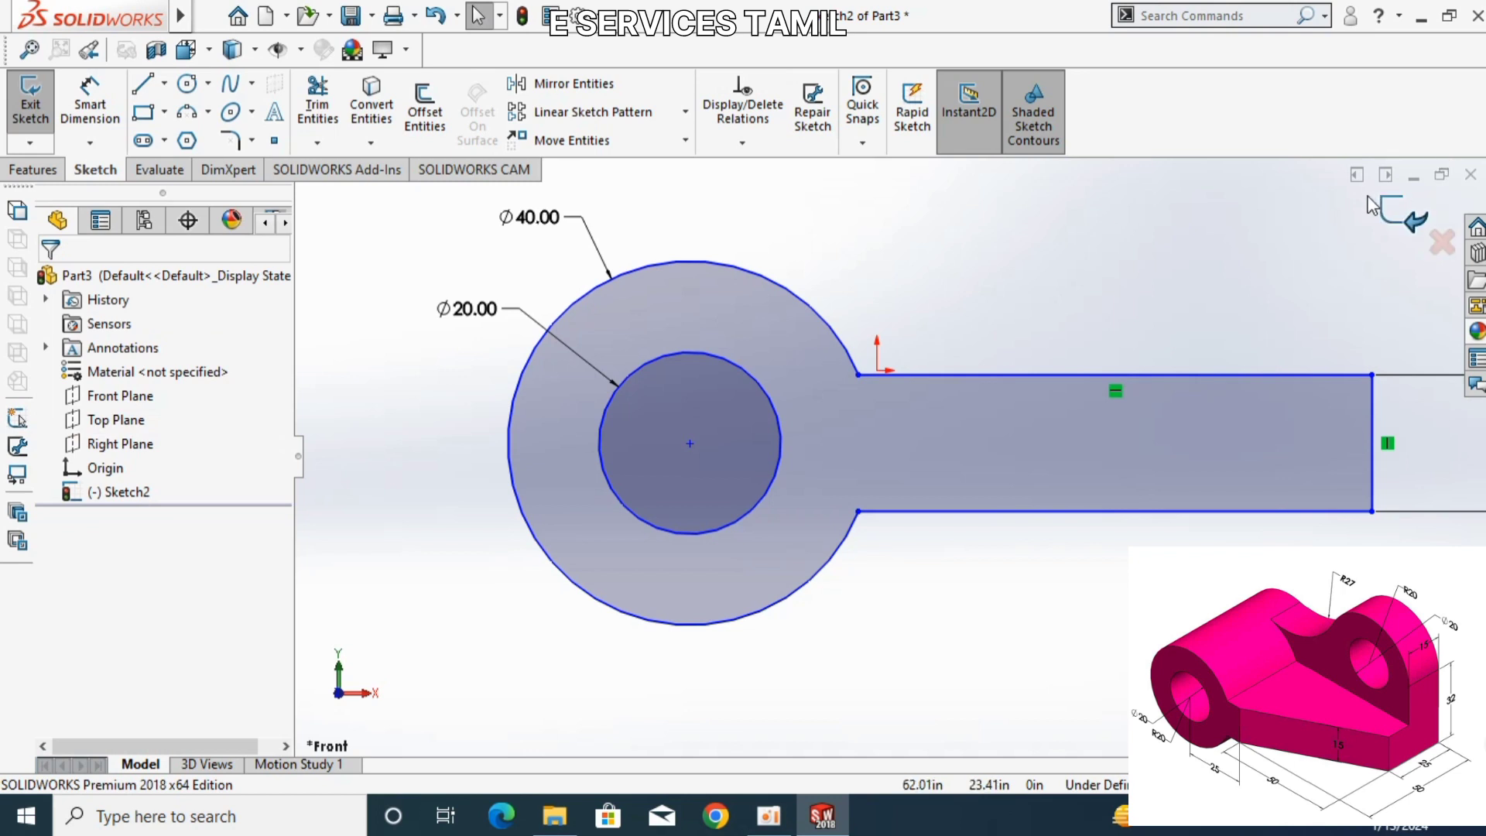
pyautogui.click(203, 61)
# - Switch to isometric view and extrude the profile 50 deep in the reversed direction
pyautogui.click(336, 96)
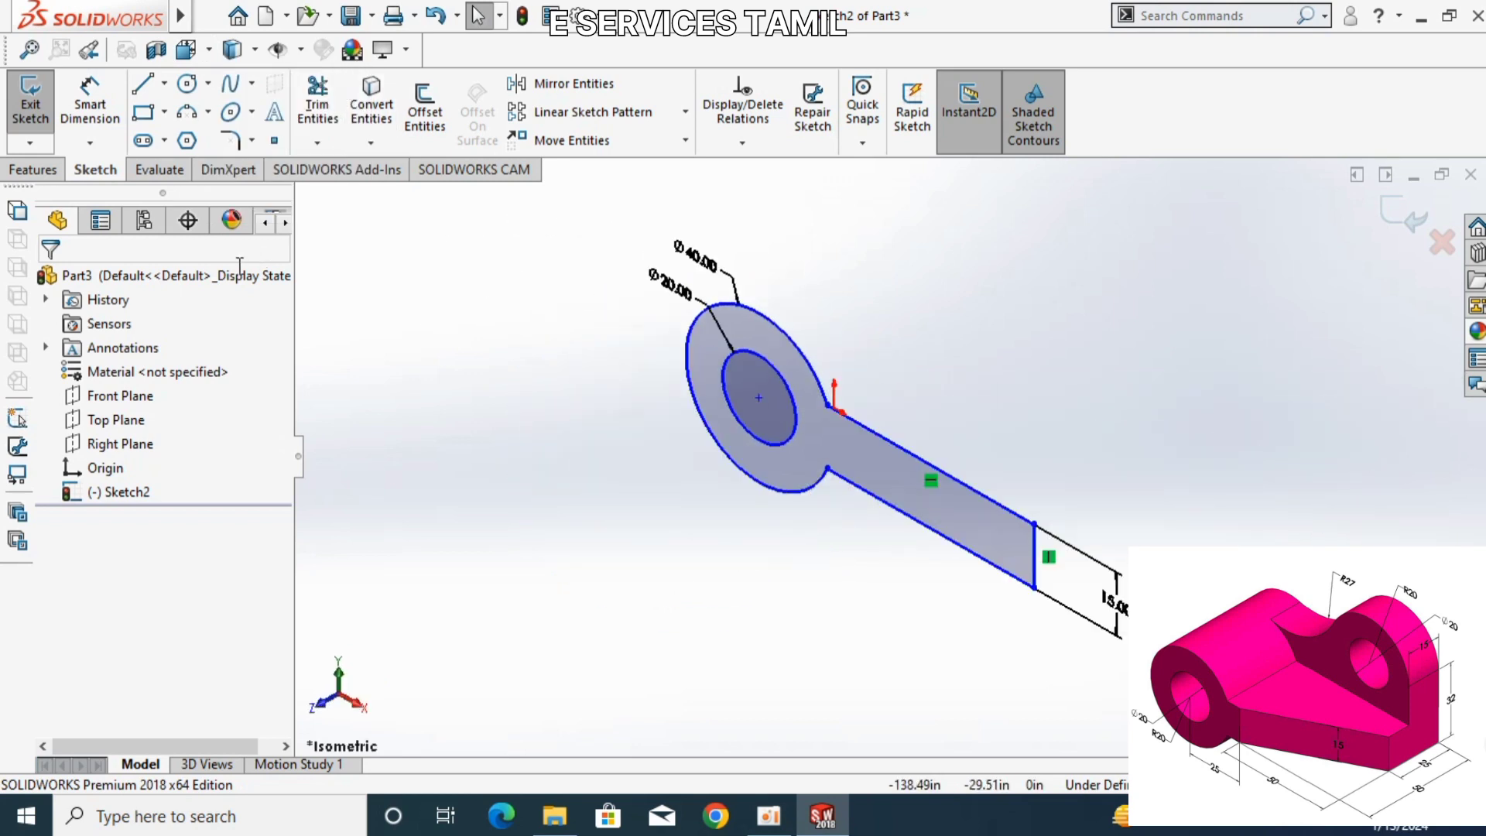
pyautogui.click(39, 169)
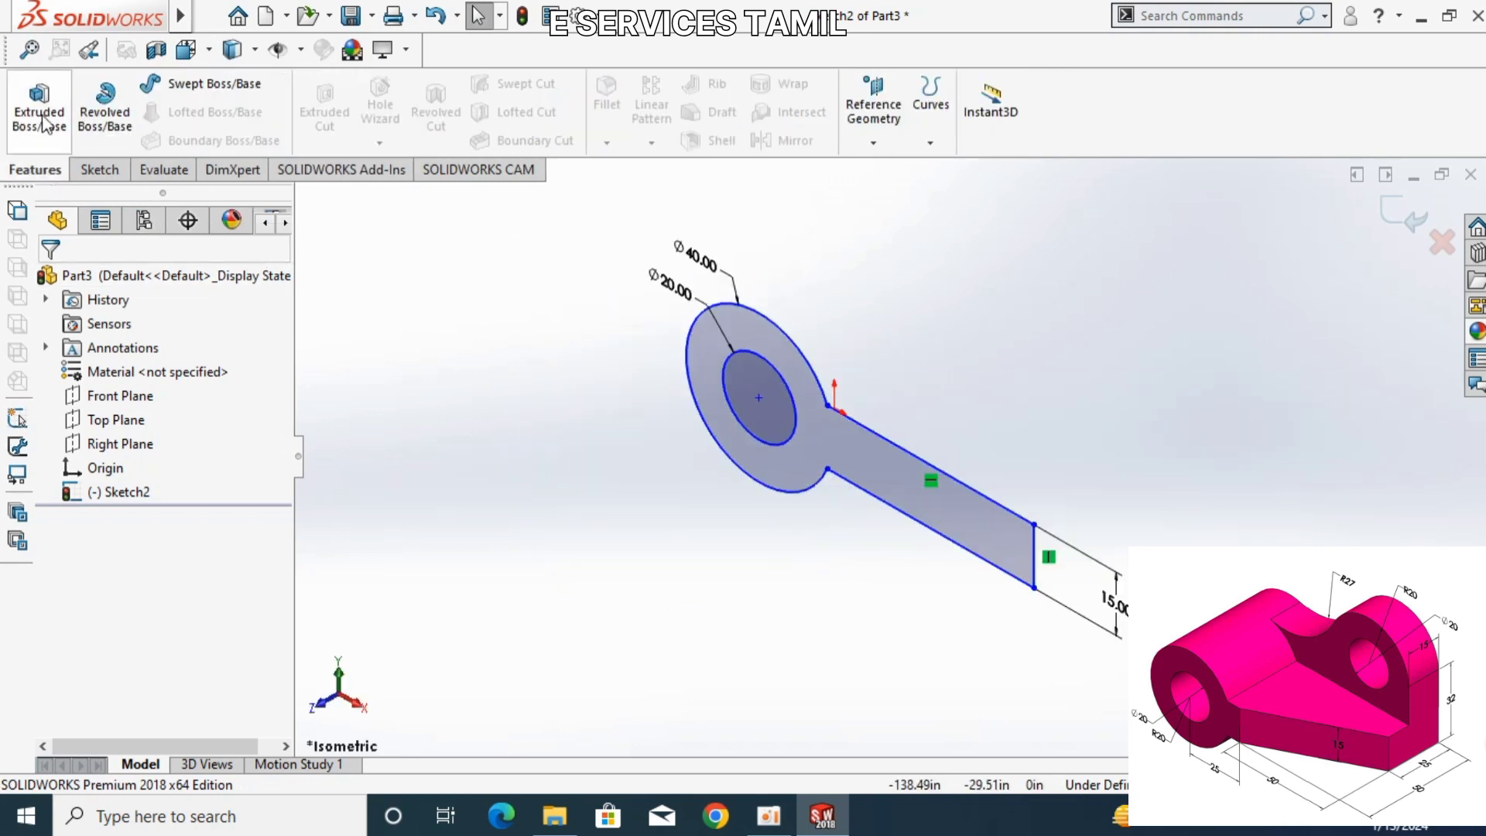
pyautogui.click(41, 113)
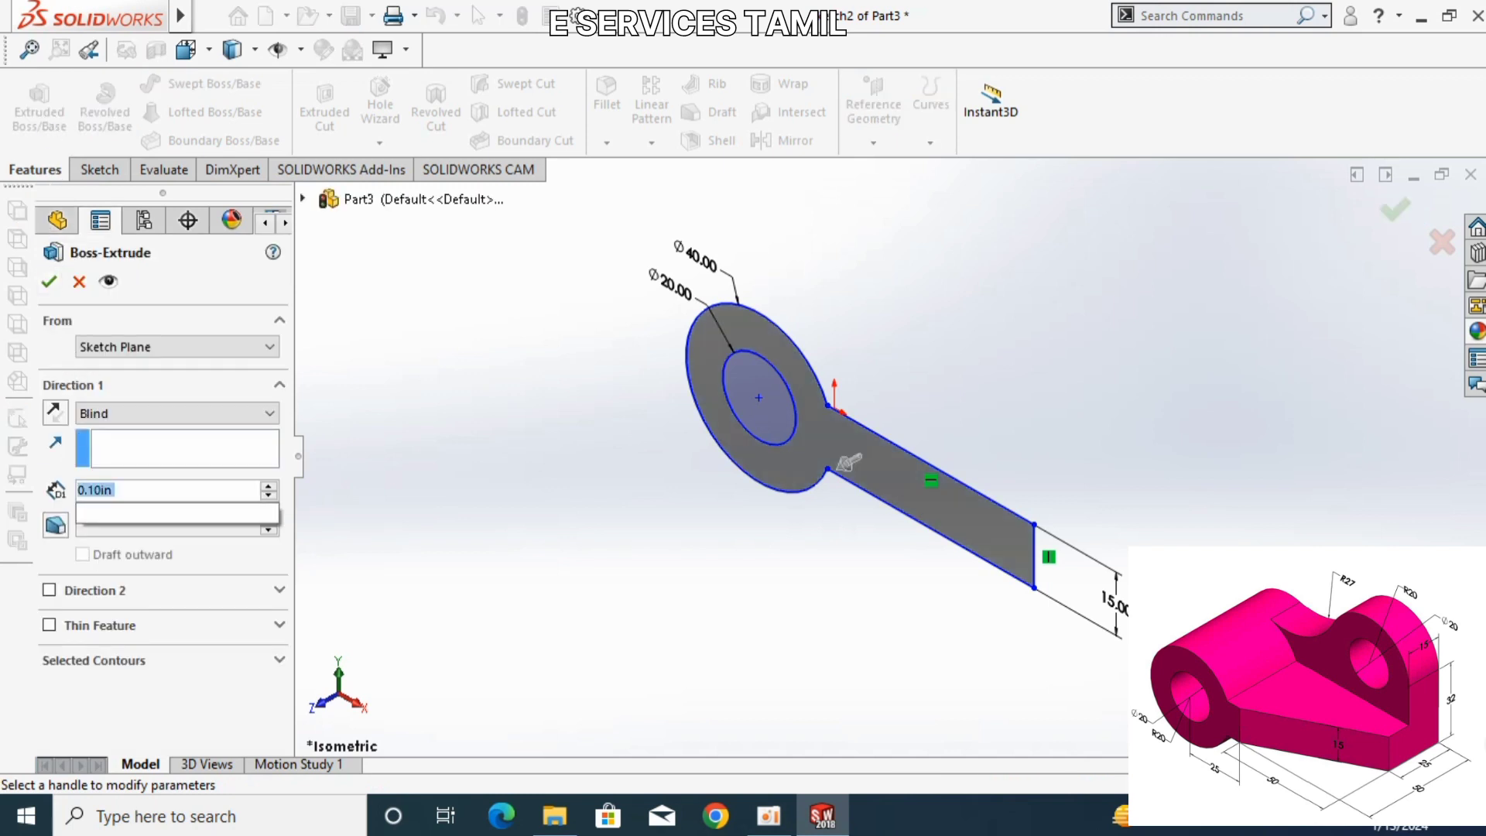
pyautogui.write('50')
pyautogui.press('Return')
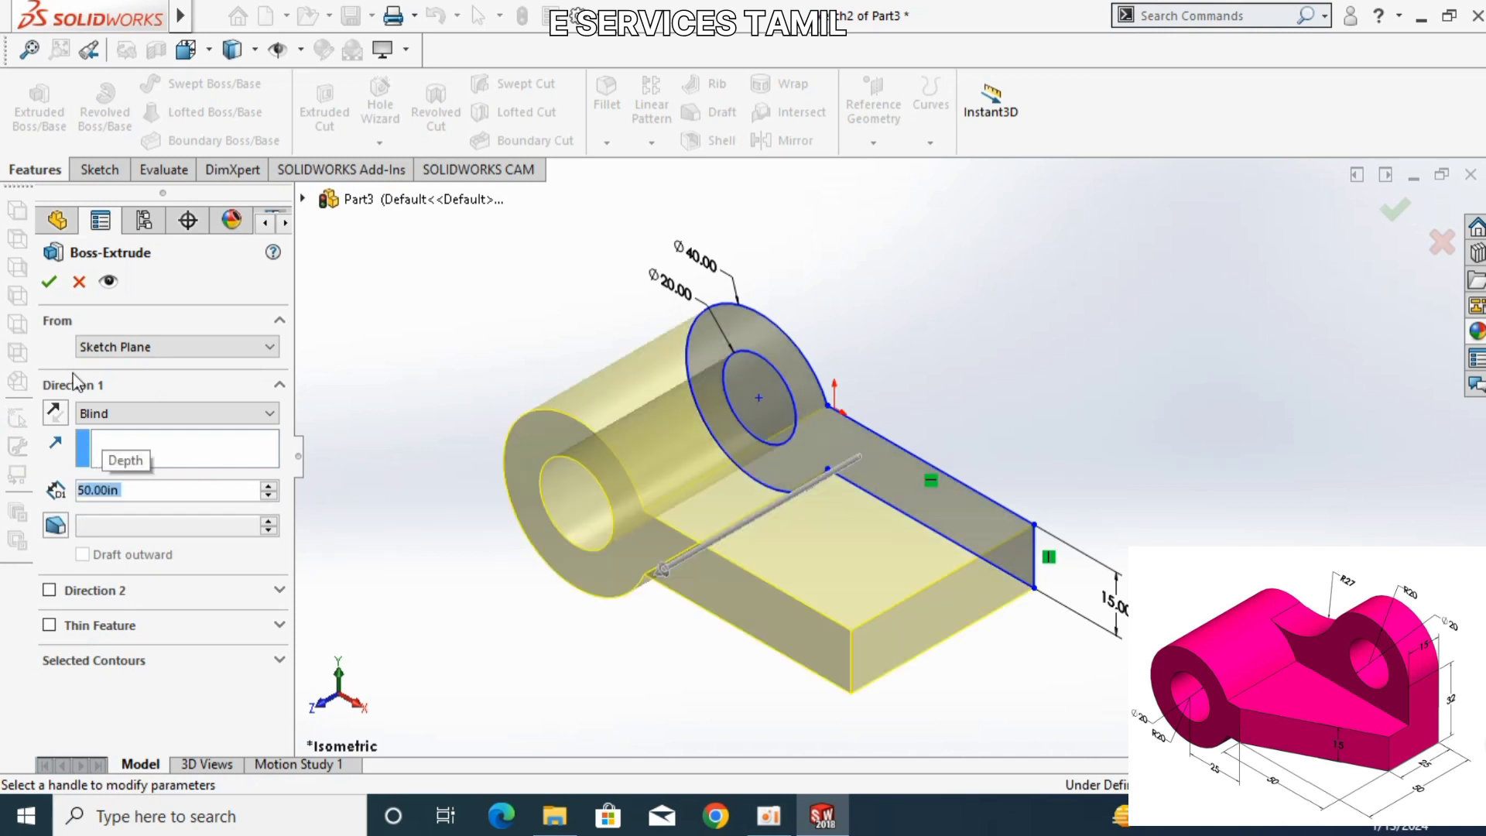
pyautogui.click(62, 417)
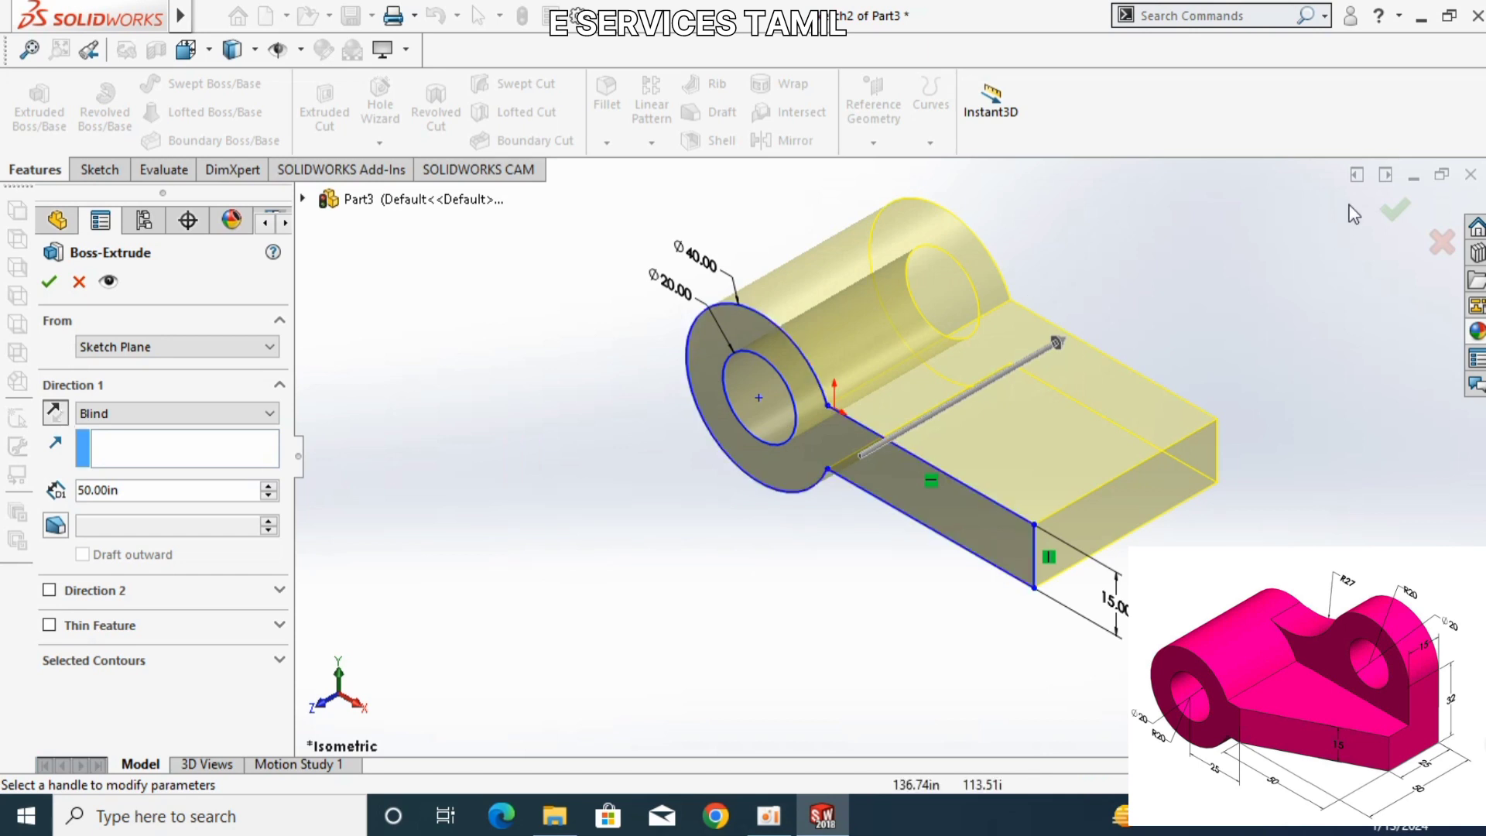
pyautogui.click(1394, 207)
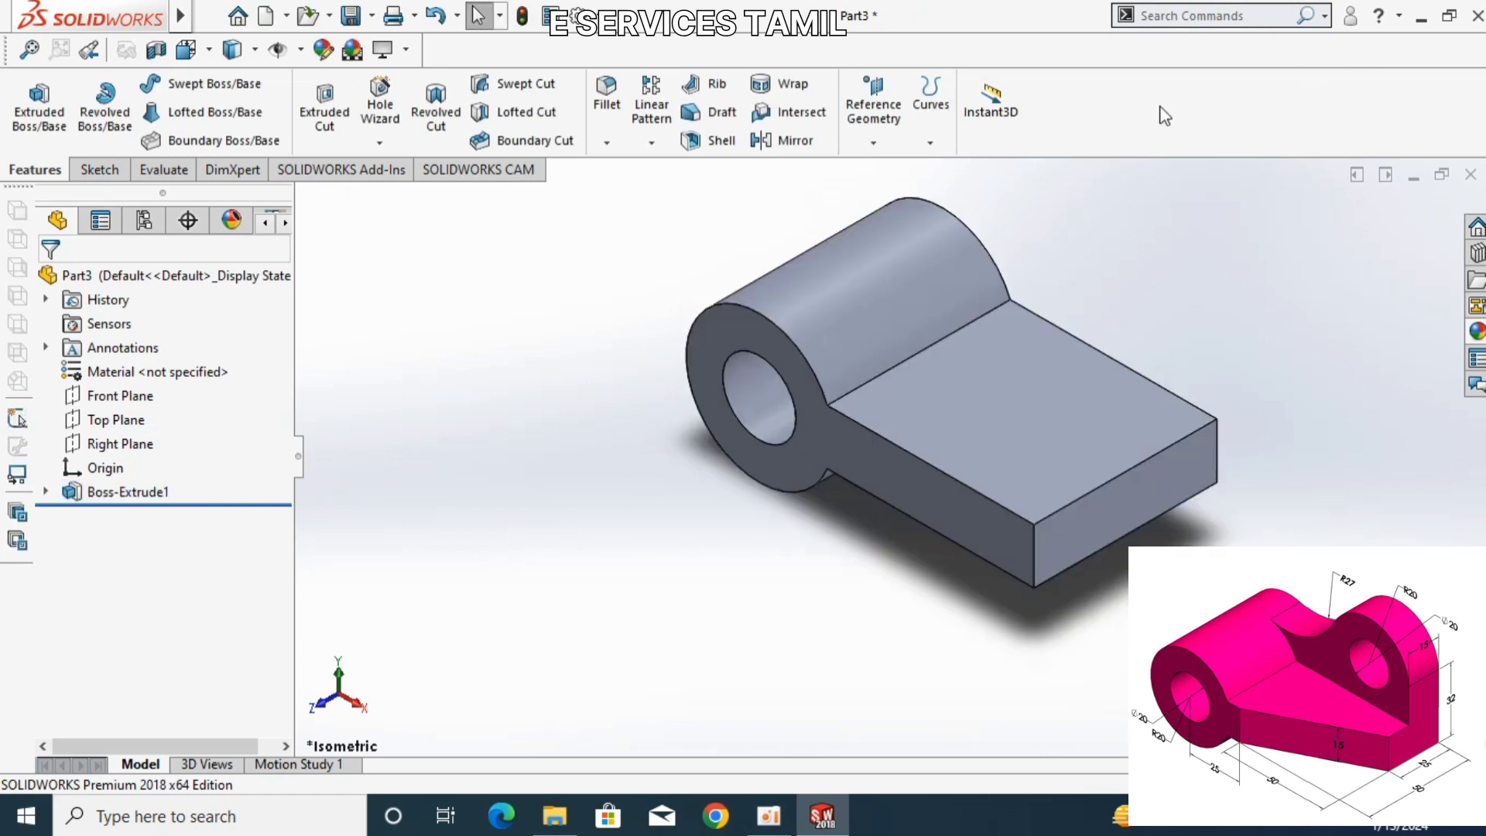
# - Face the arm's top face Normal To and sketch a rectangle covering it
pyautogui.click(1056, 430)
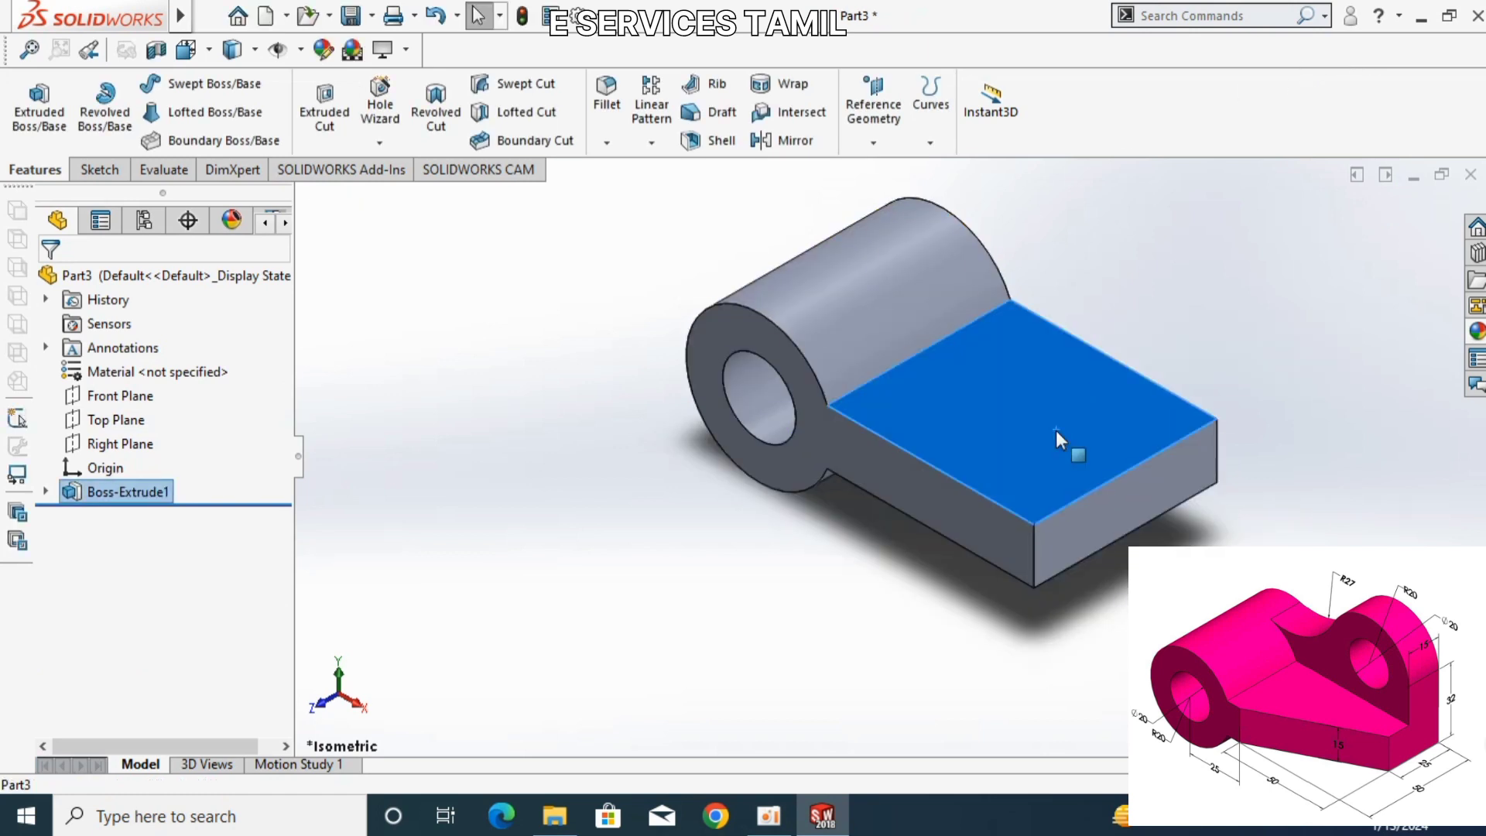
pyautogui.rightClick(1055, 430)
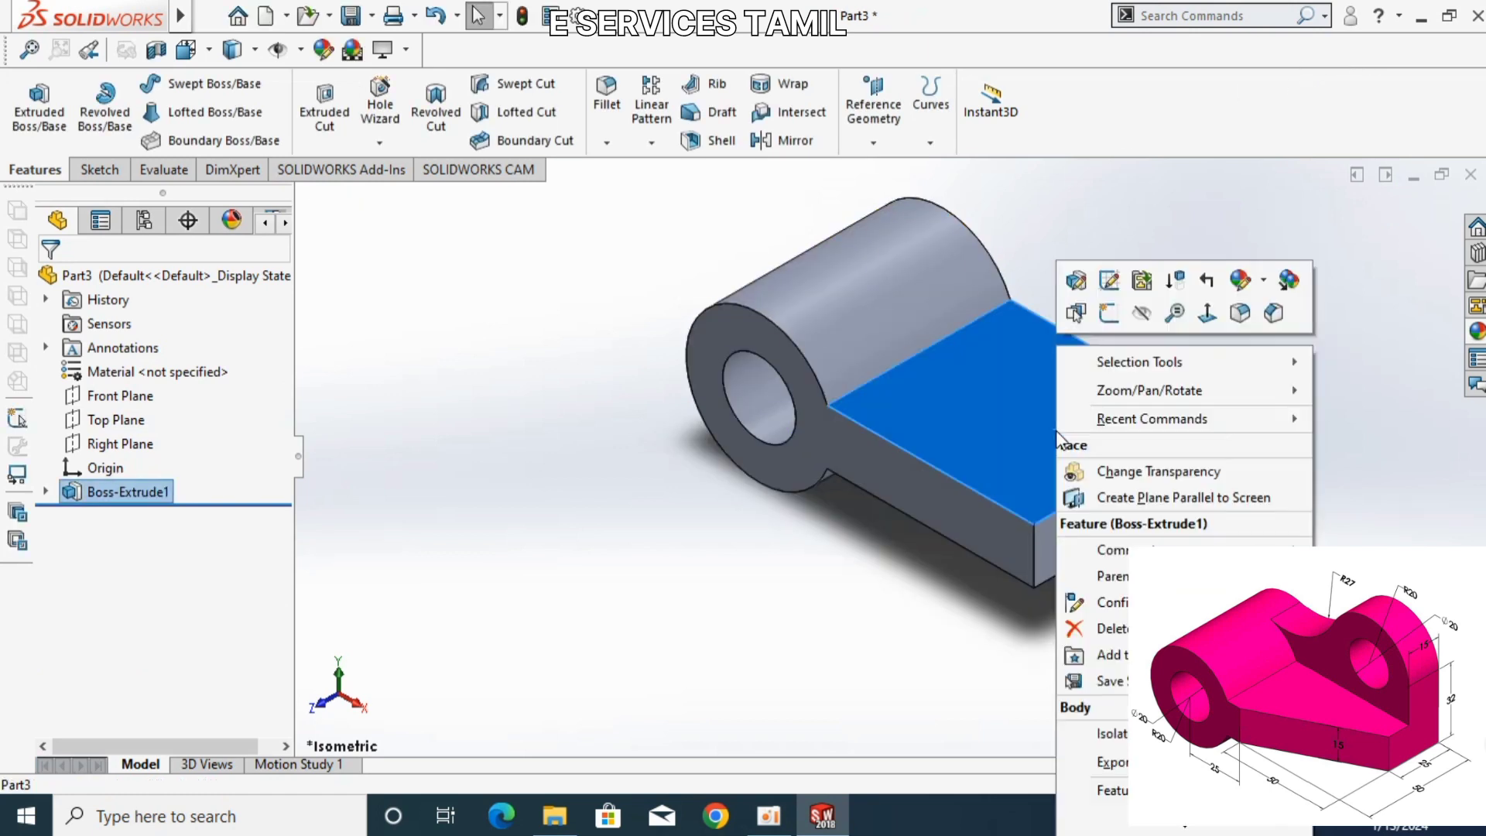
pyautogui.click(1210, 316)
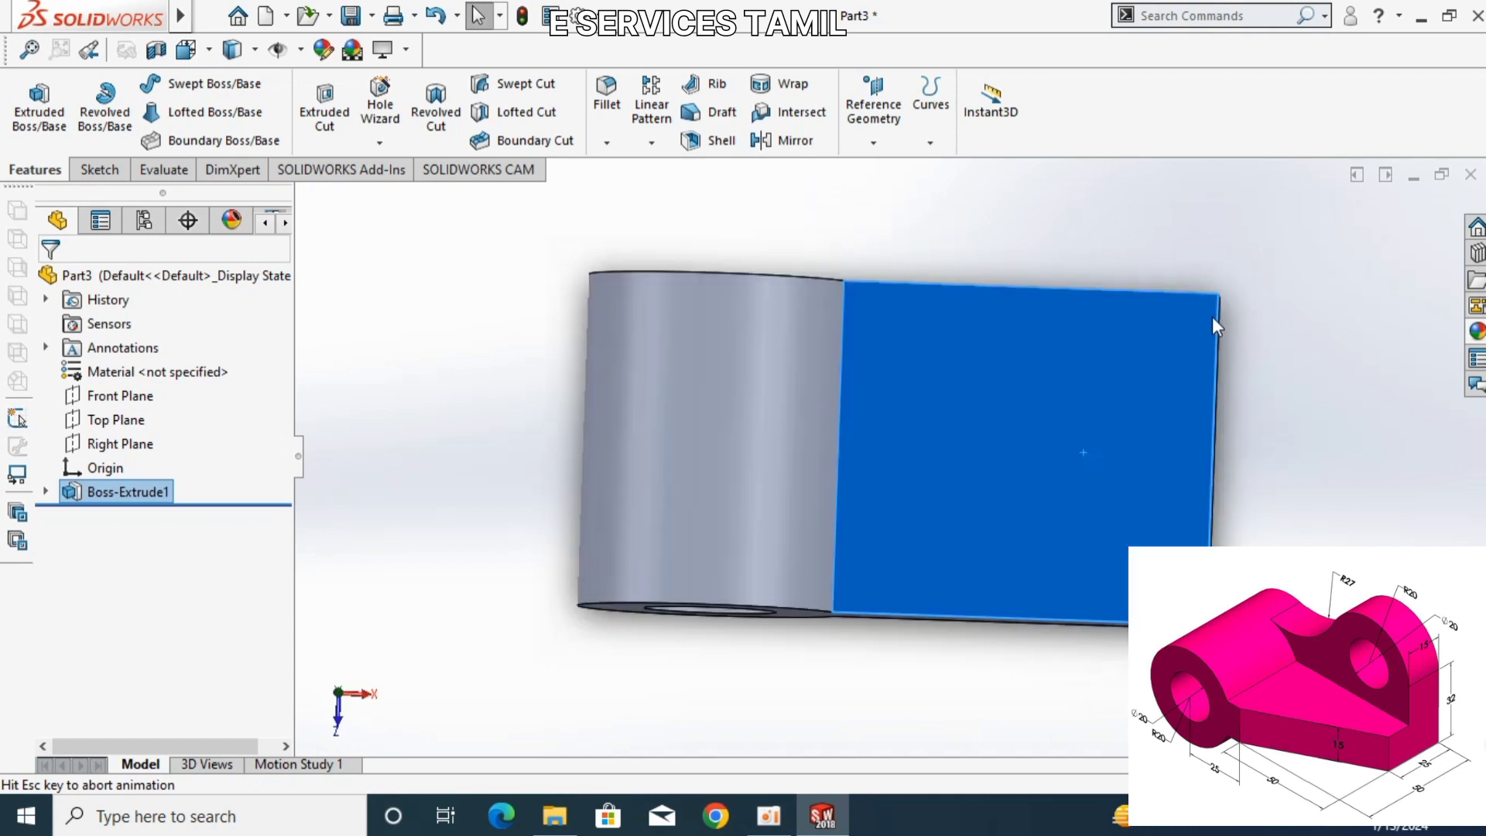
pyautogui.click(99, 170)
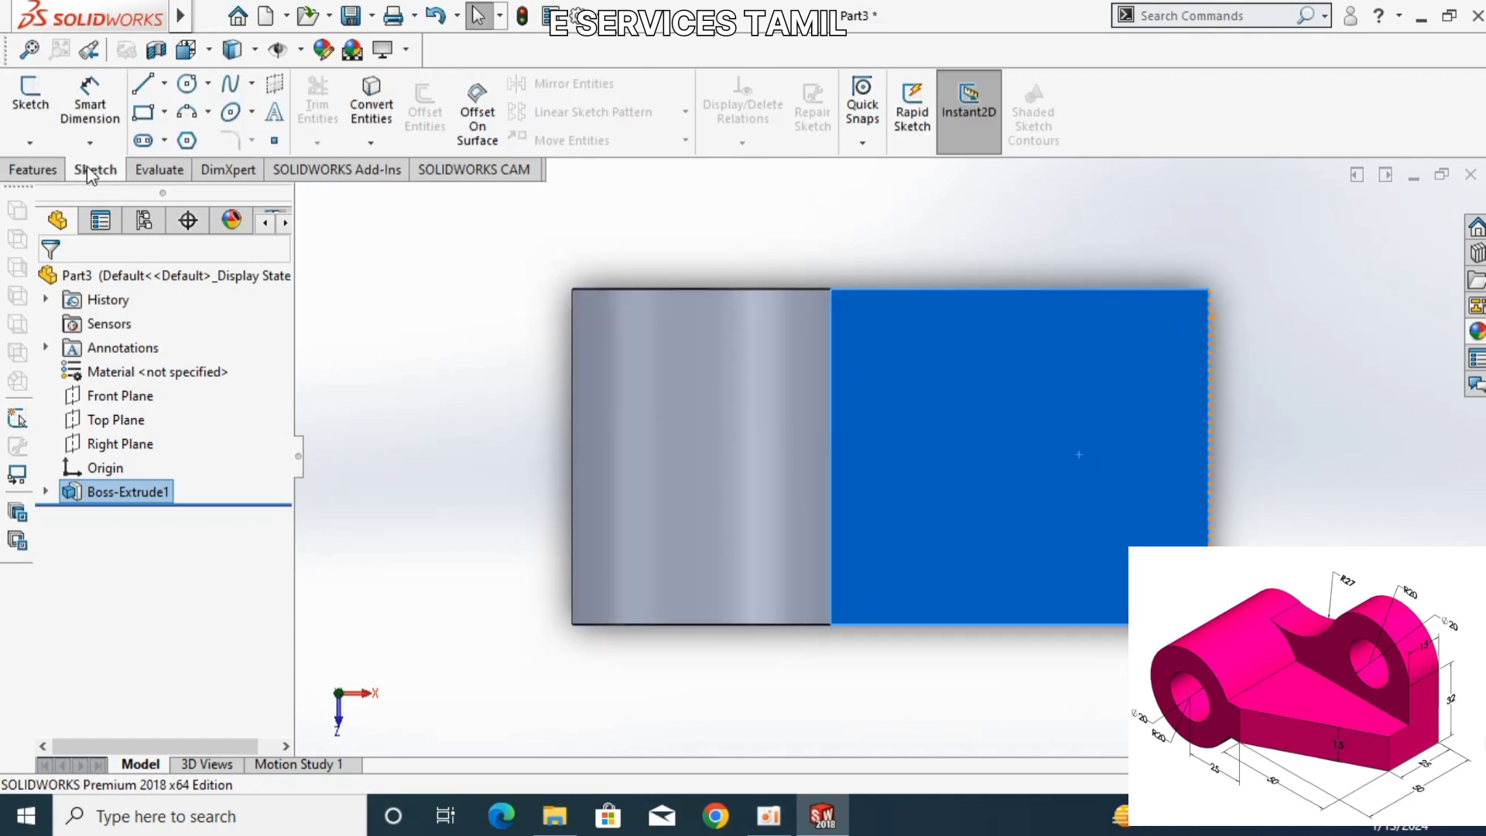
pyautogui.click(152, 111)
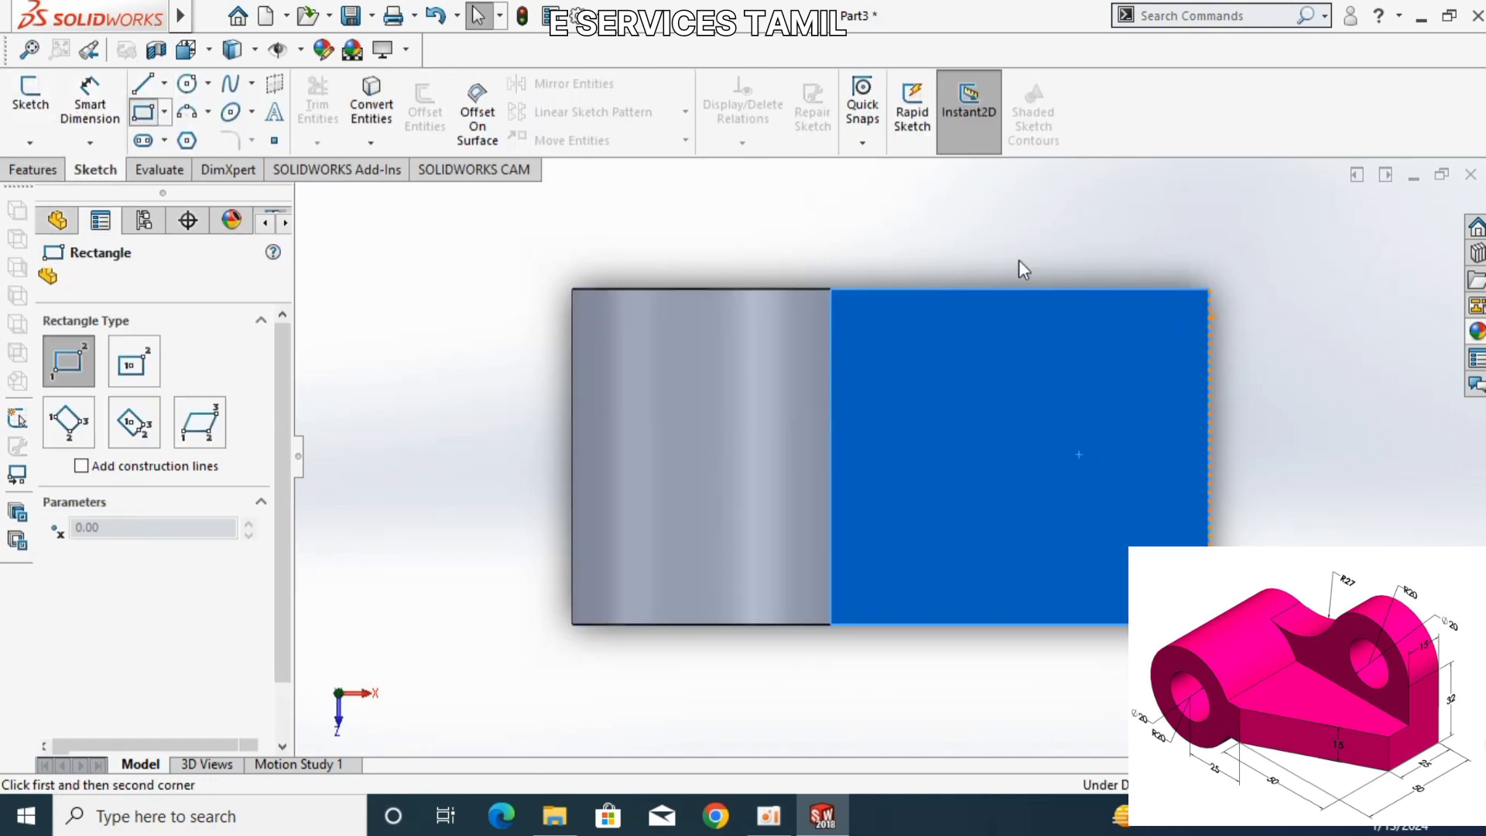
pyautogui.click(1210, 288)
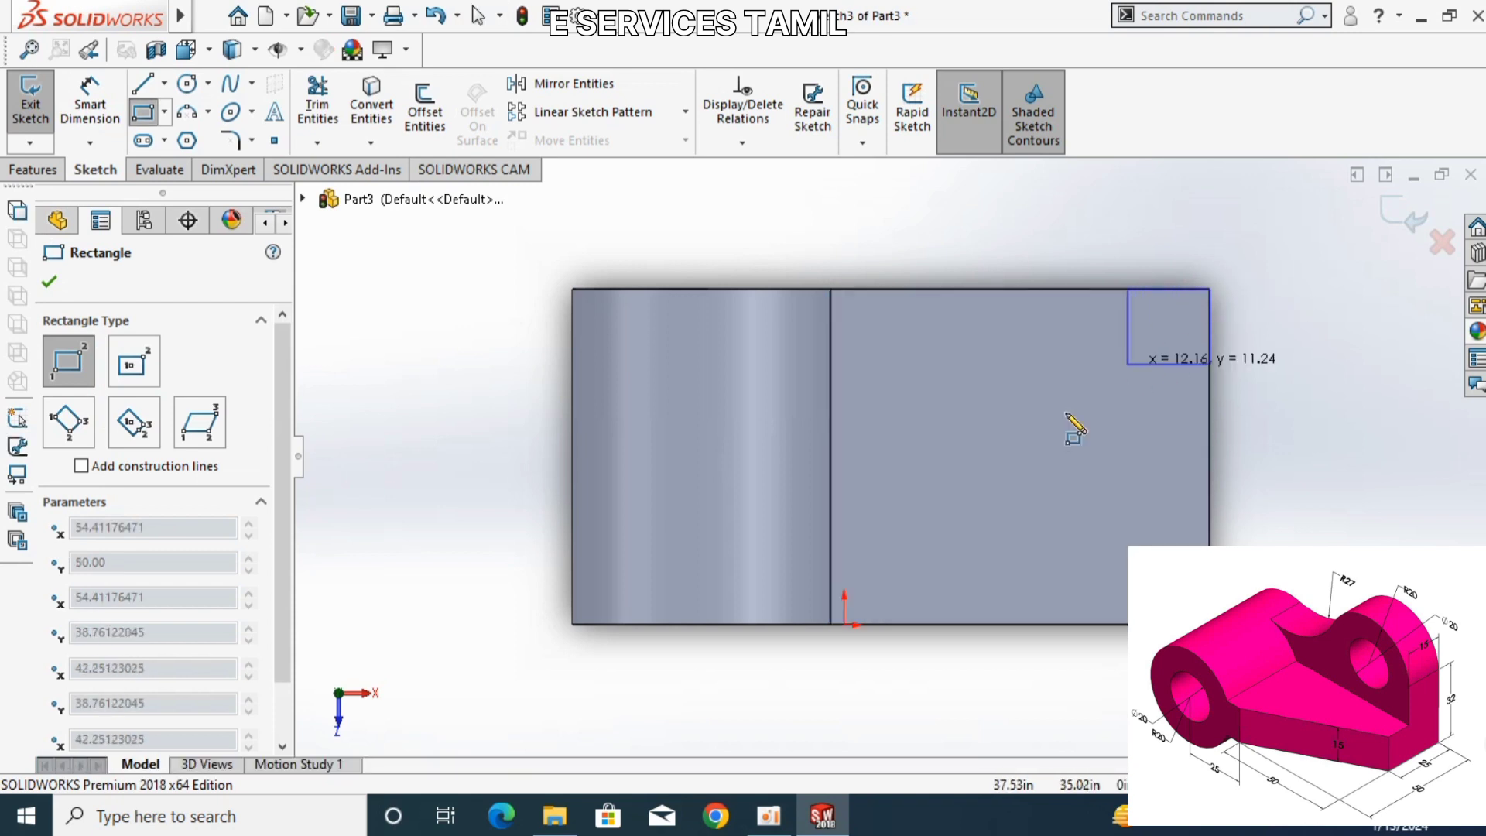
pyautogui.click(833, 627)
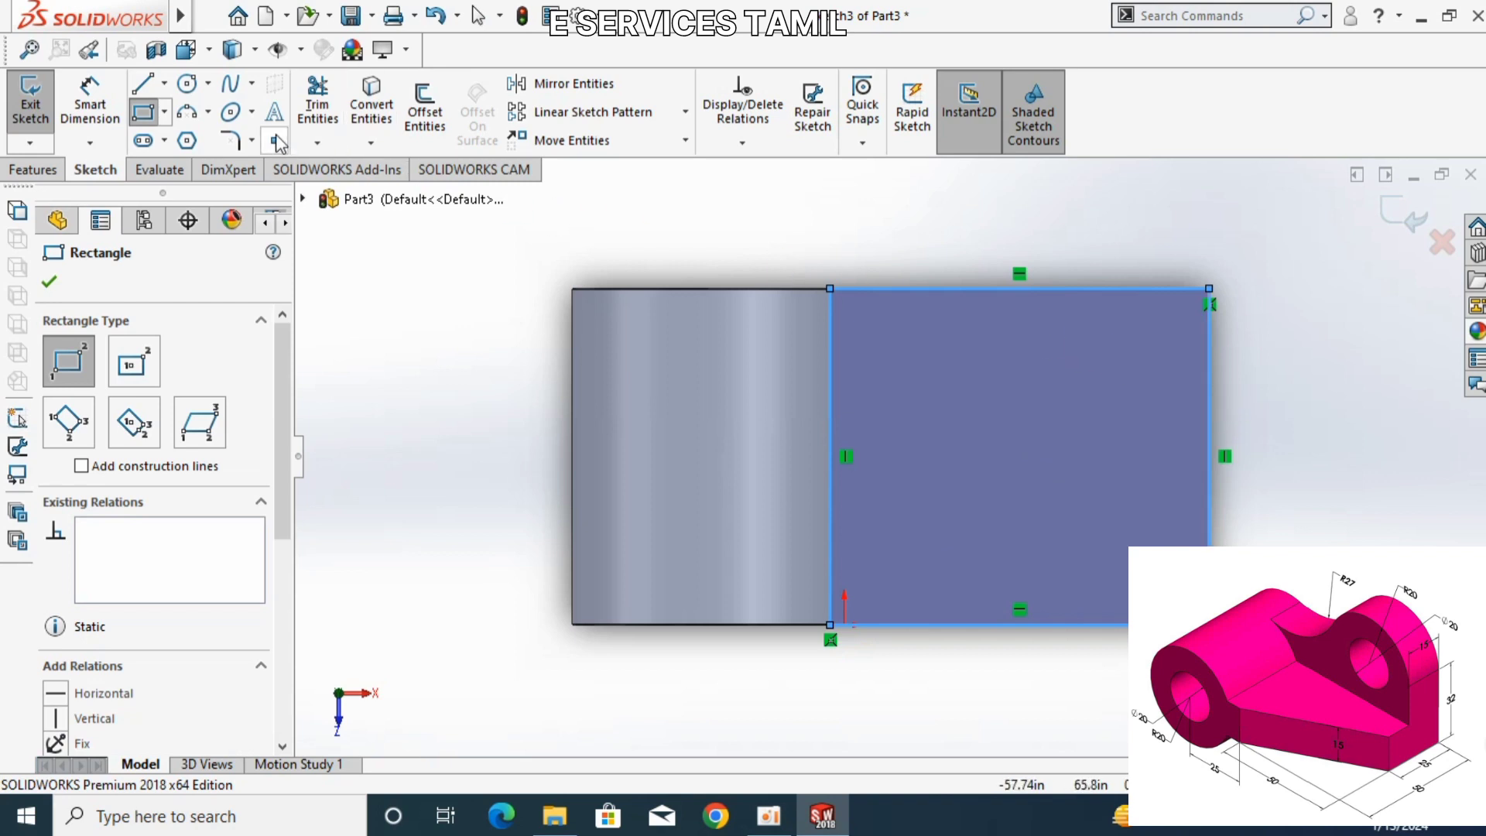
# - Draw a slanted line from the right edge's midpoint to the bottom edge
pyautogui.click(145, 85)
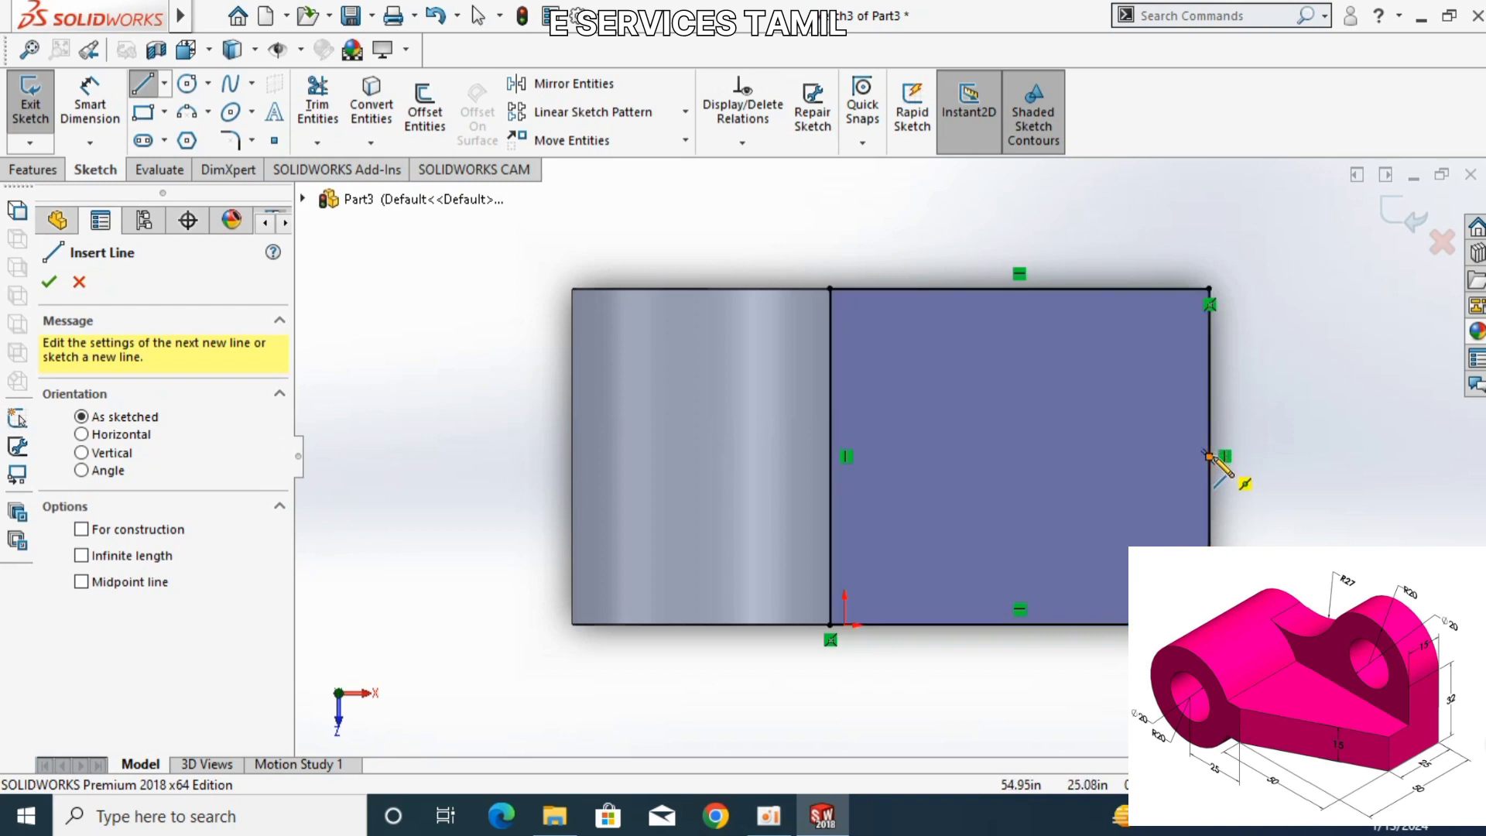
pyautogui.click(1209, 456)
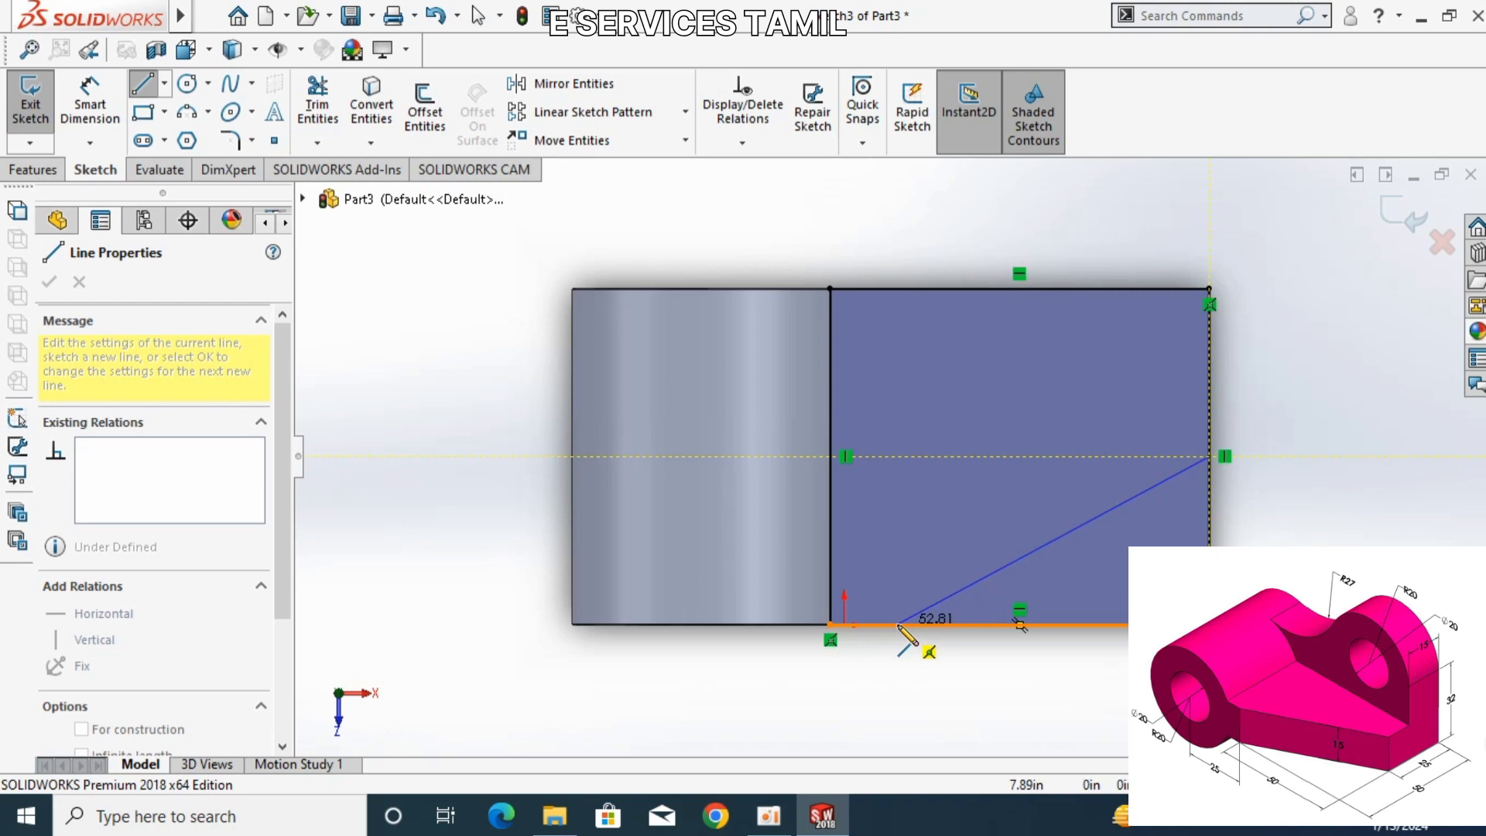
pyautogui.click(898, 623)
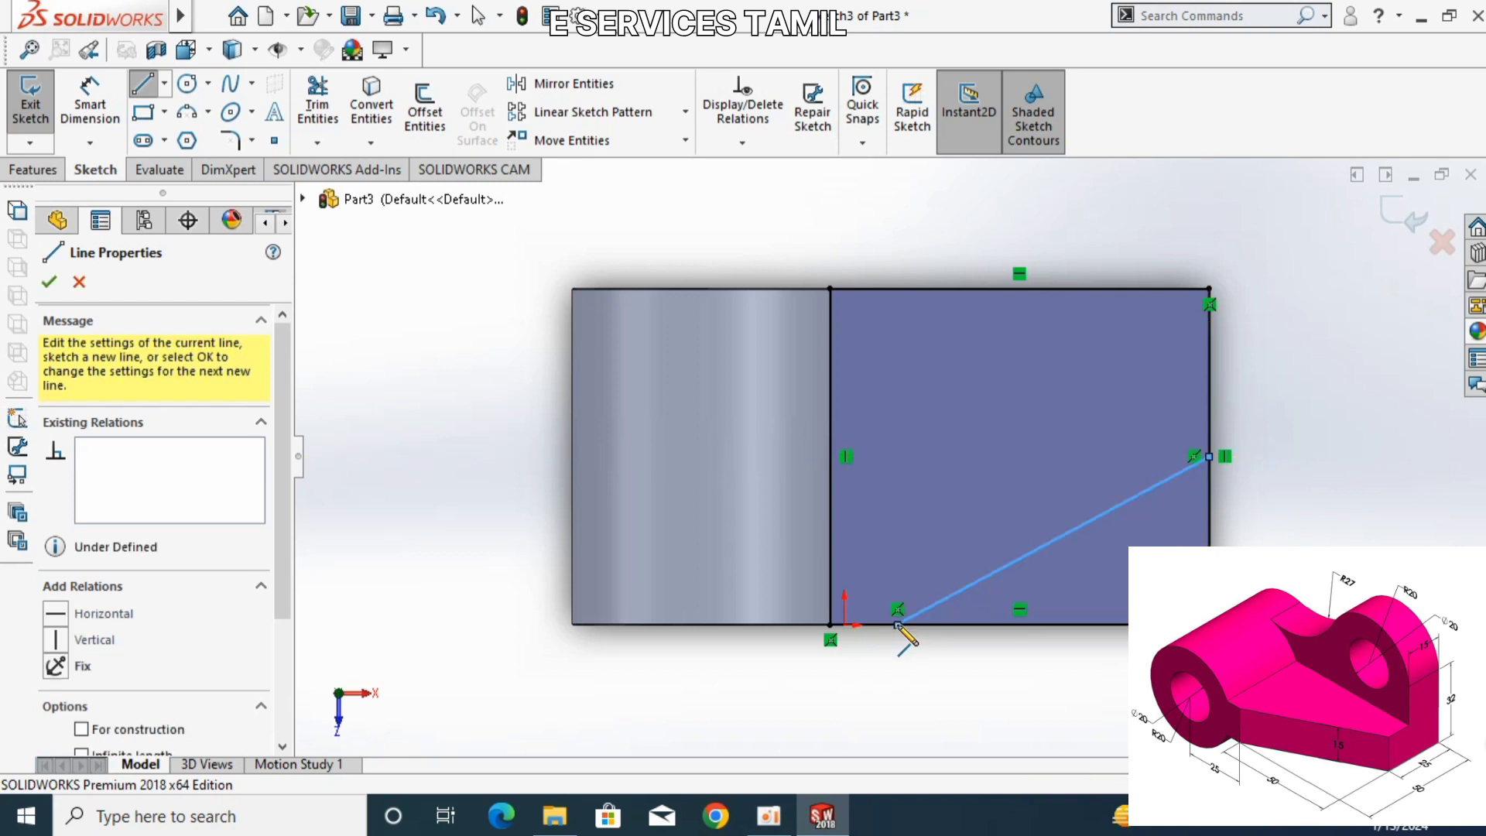
pyautogui.click(89, 100)
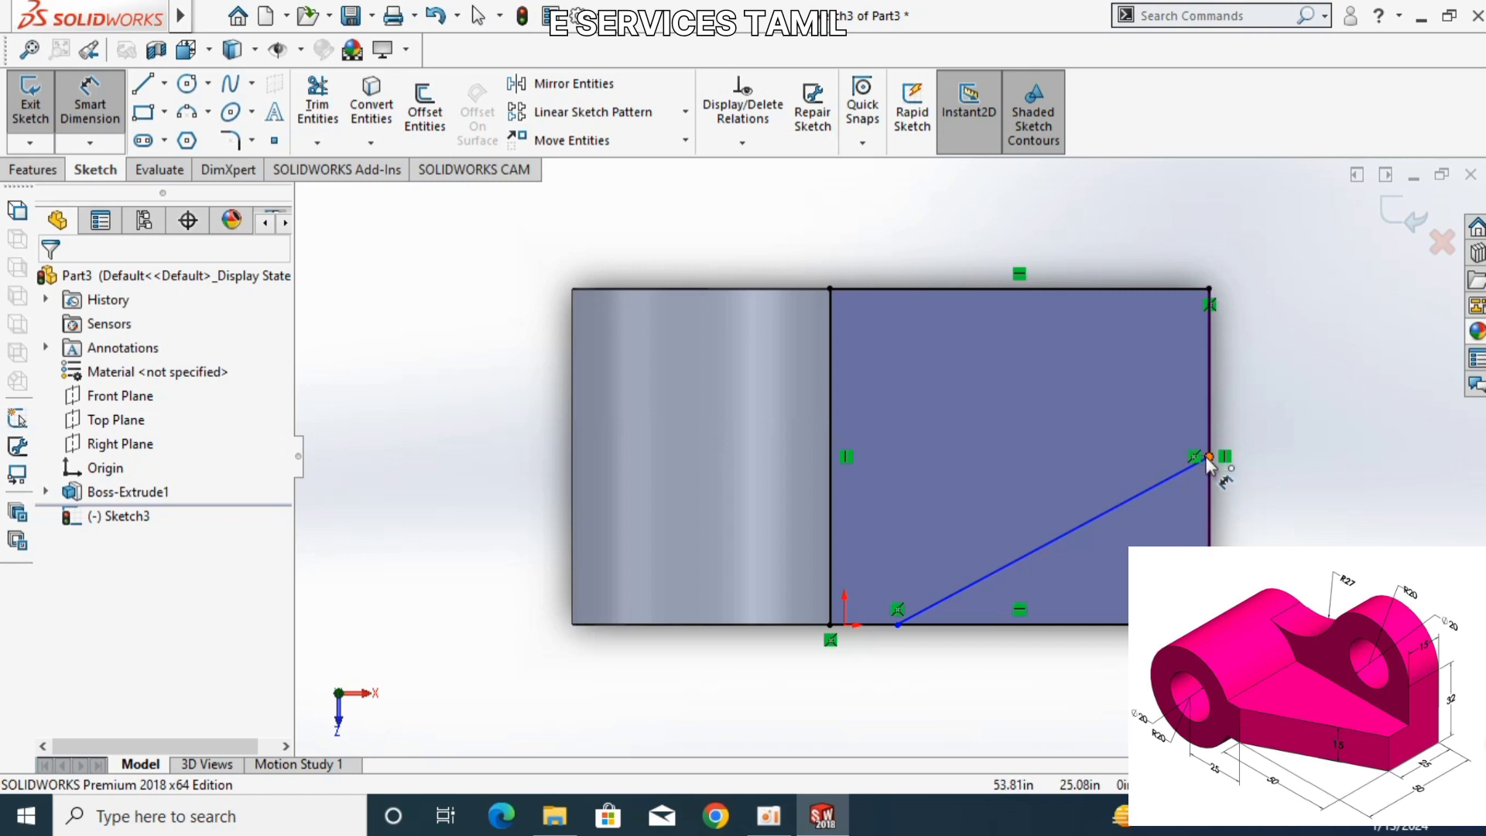
# - Add a driven 25.00 vertical dimension from the line's right end to the top corner
pyautogui.click(1208, 455)
pyautogui.click(1209, 288)
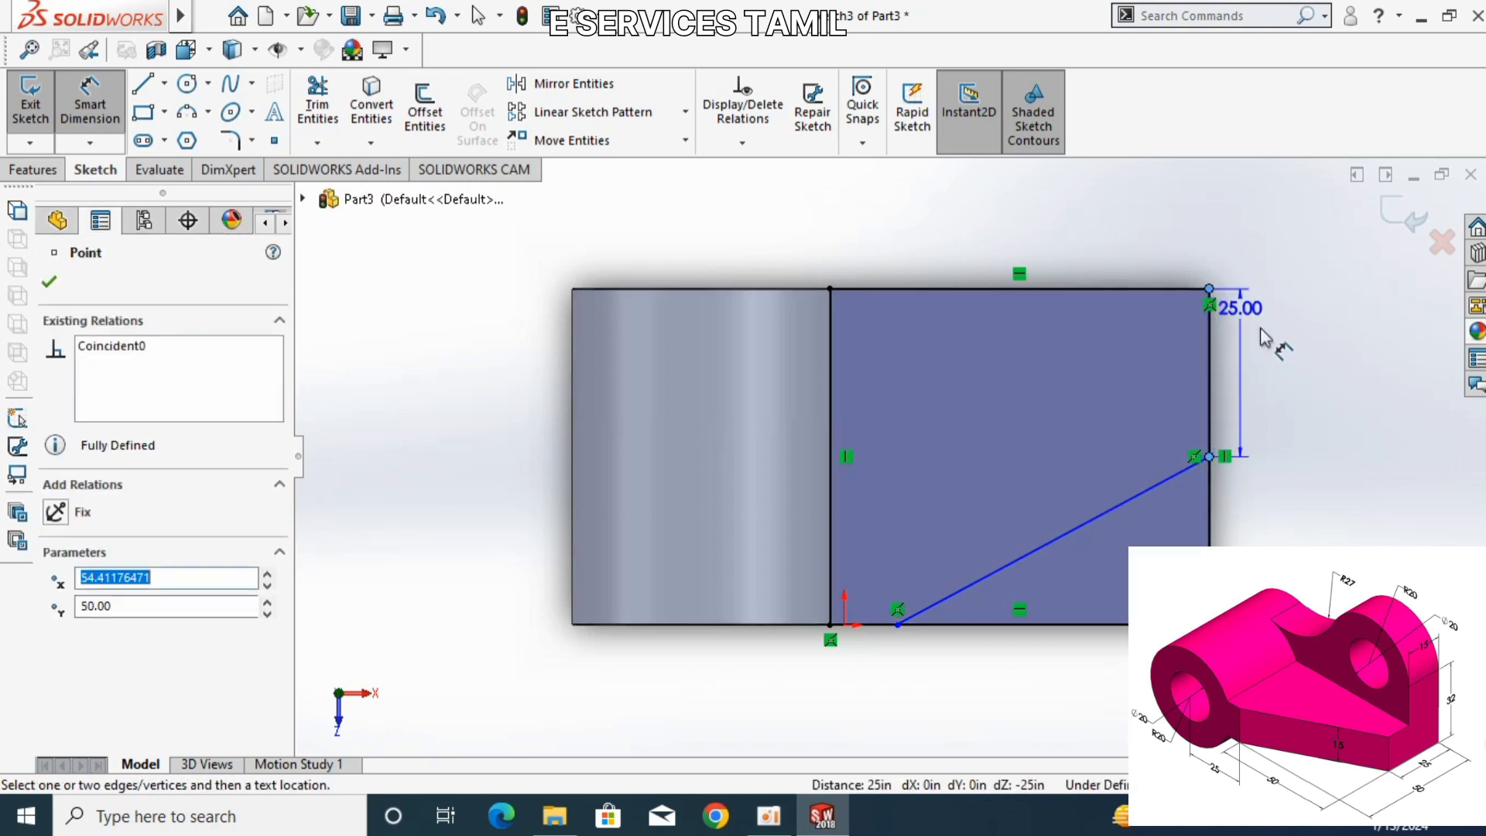
pyautogui.click(1282, 361)
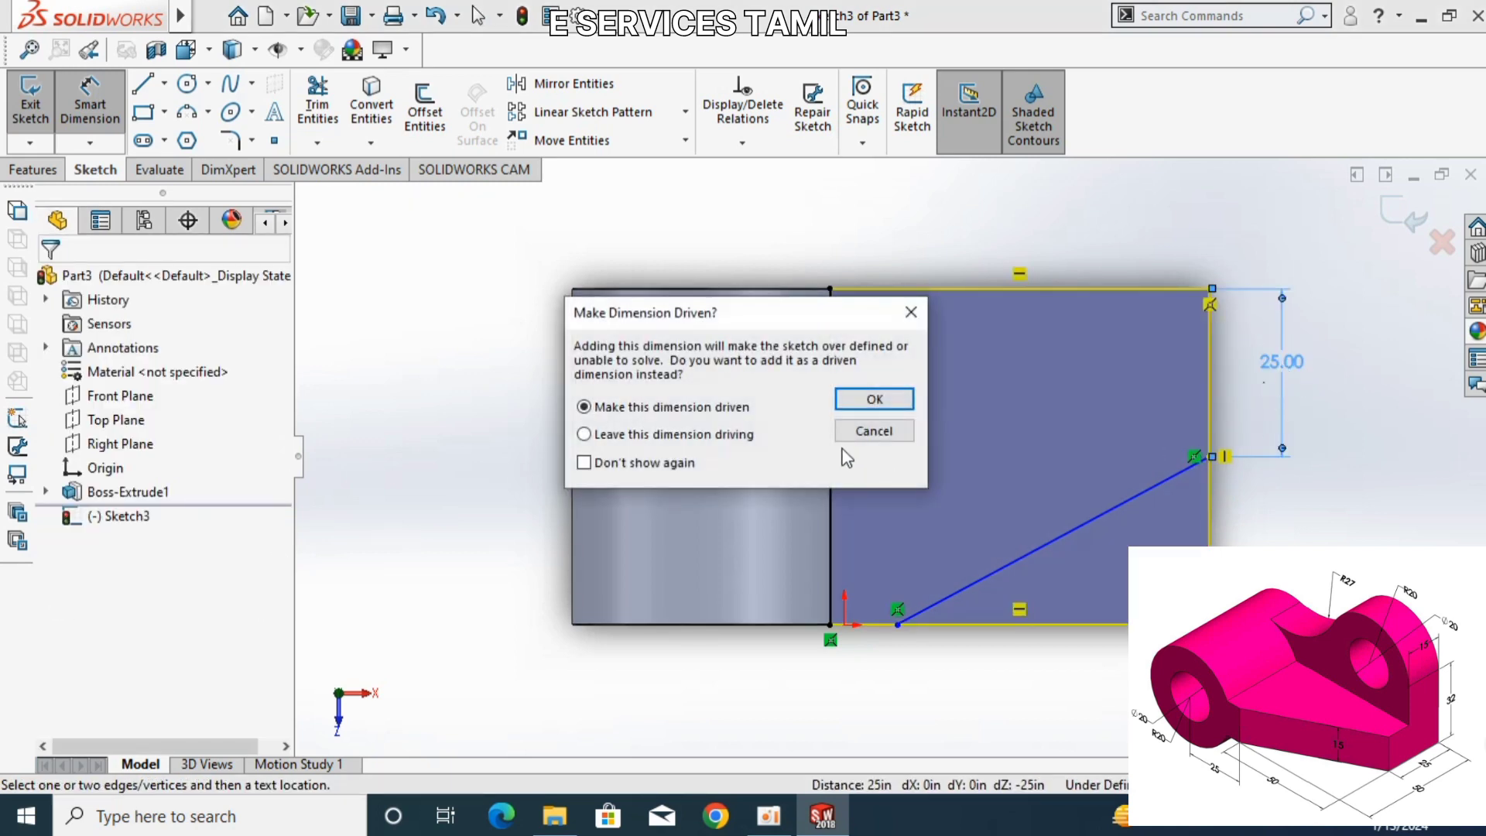
pyautogui.click(882, 398)
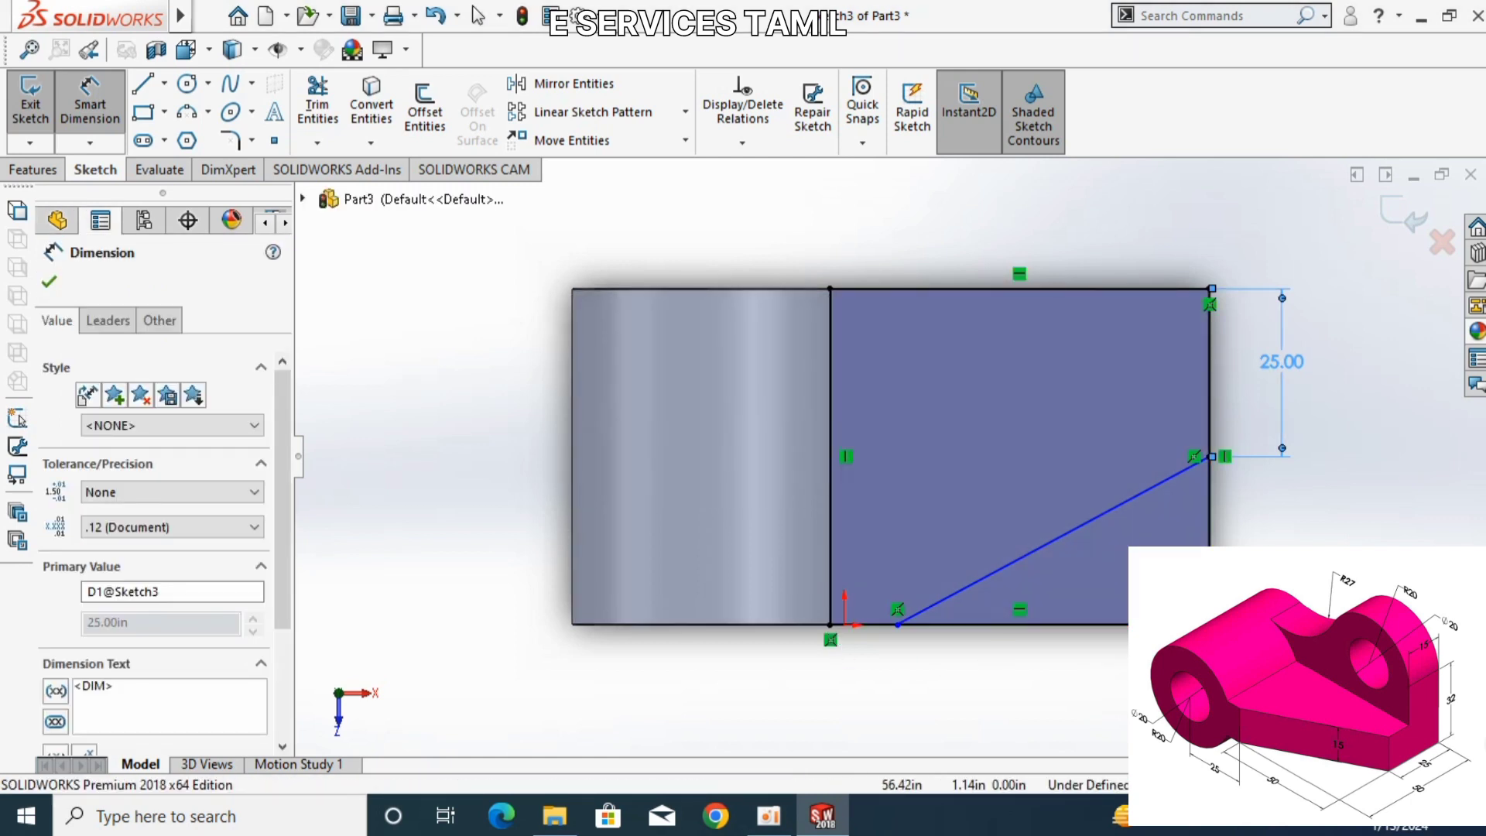
pyautogui.press('Escape')
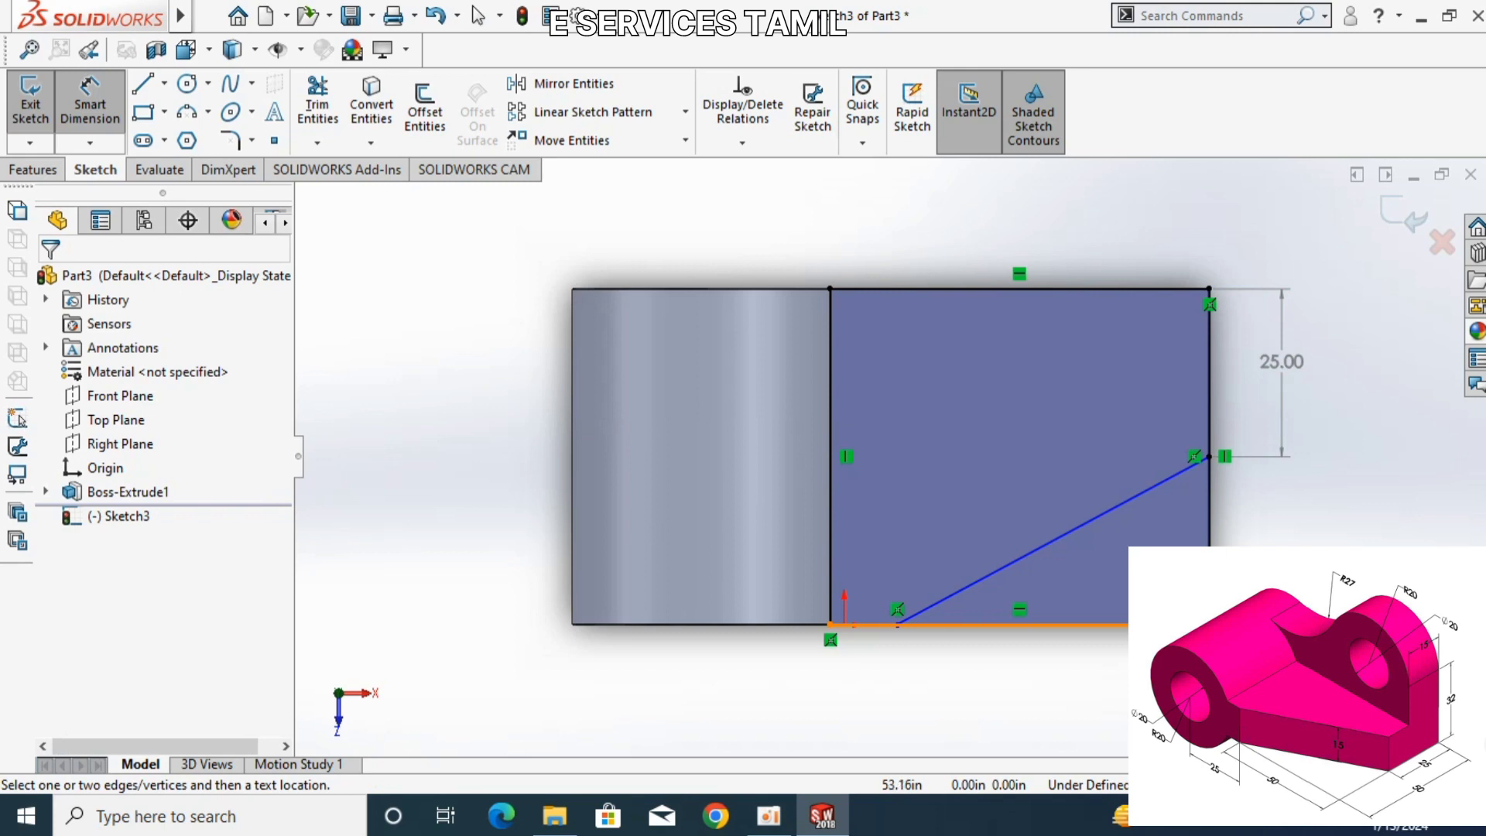
# - Dimension the line's lower end 50 horizontally from the bottom corner
pyautogui.click(898, 624)
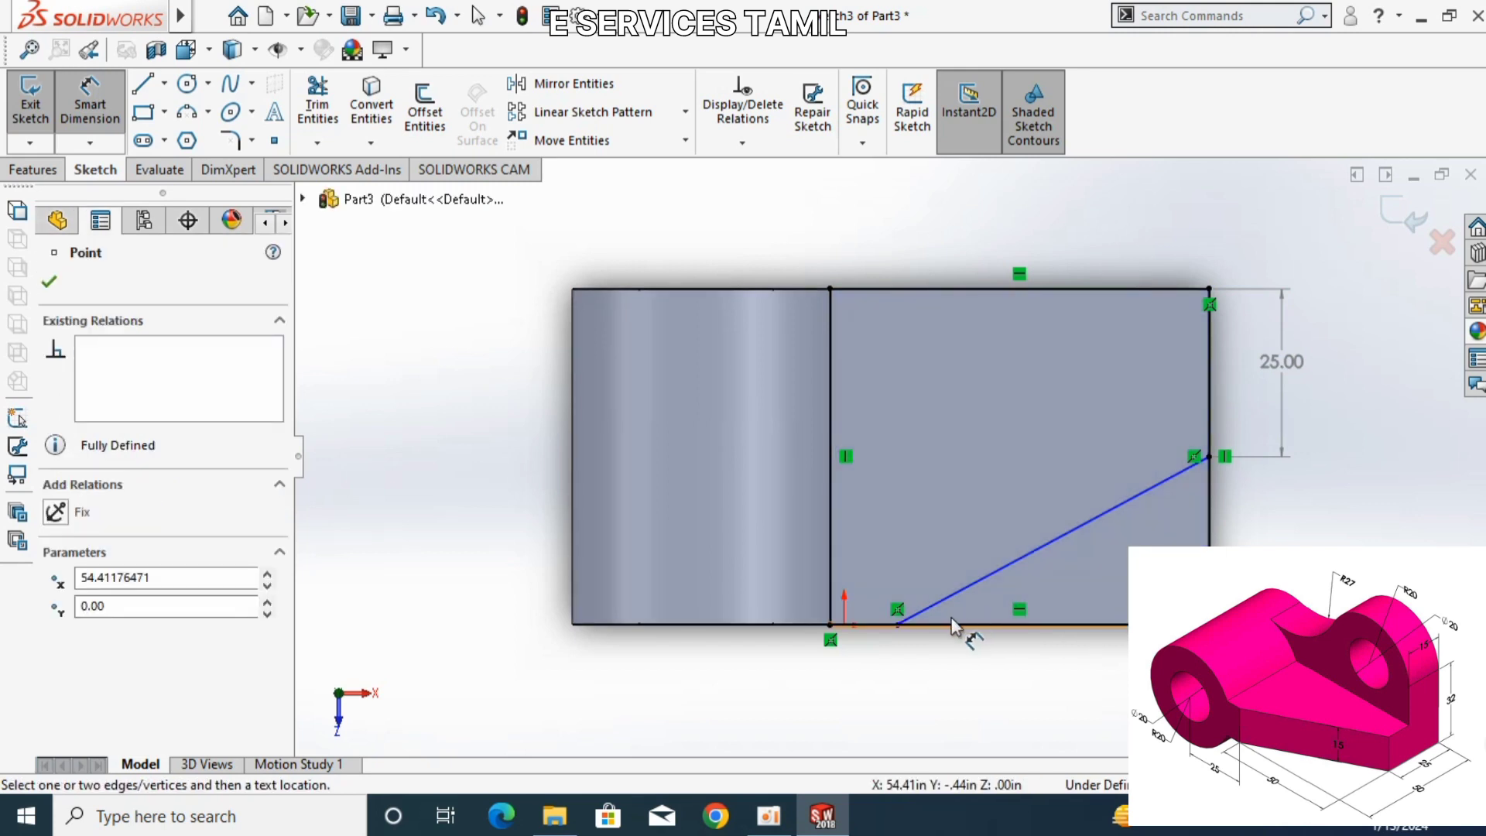
pyautogui.click(897, 624)
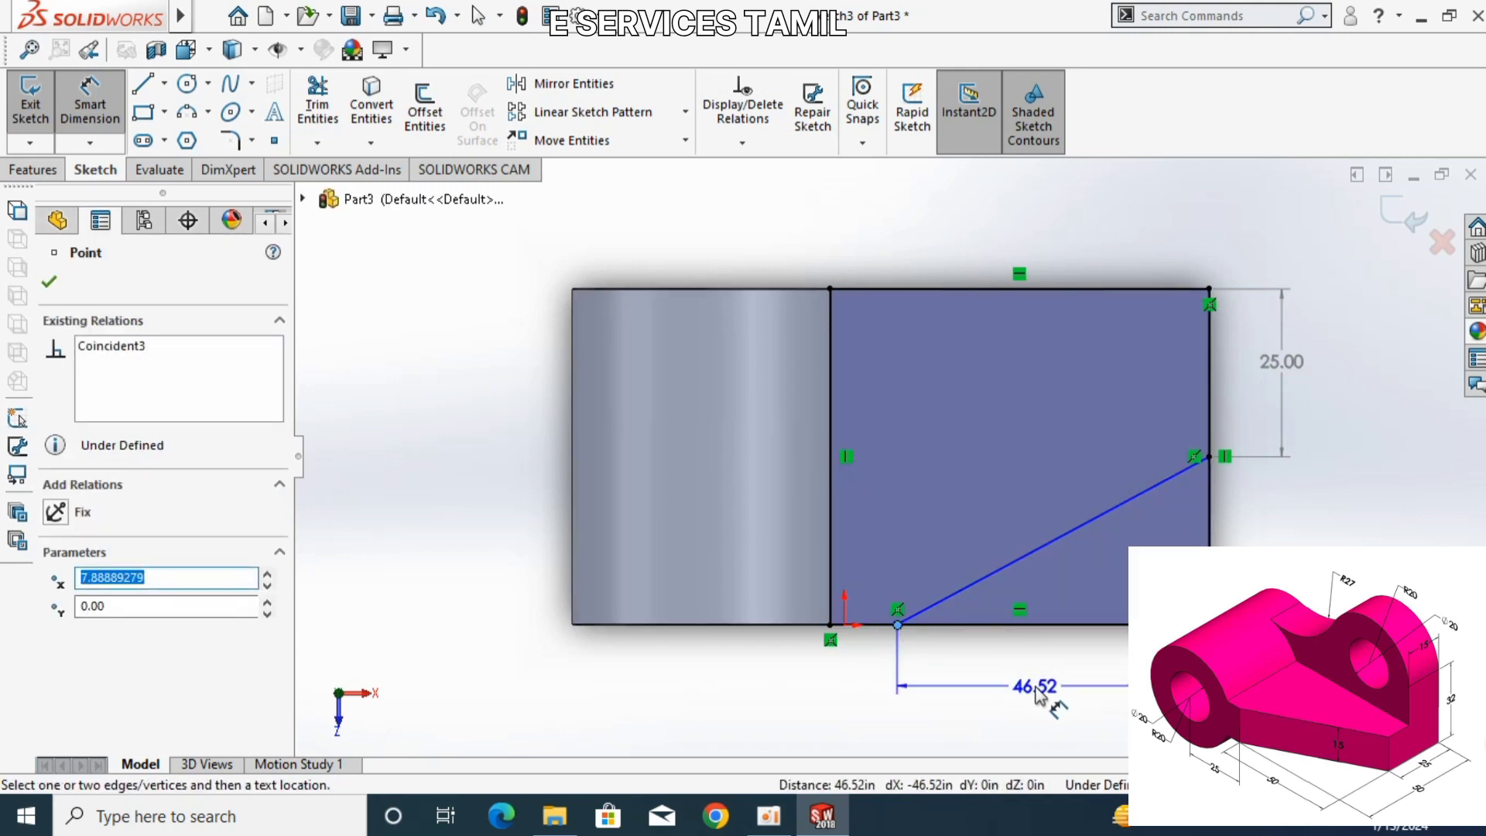
pyautogui.click(1037, 693)
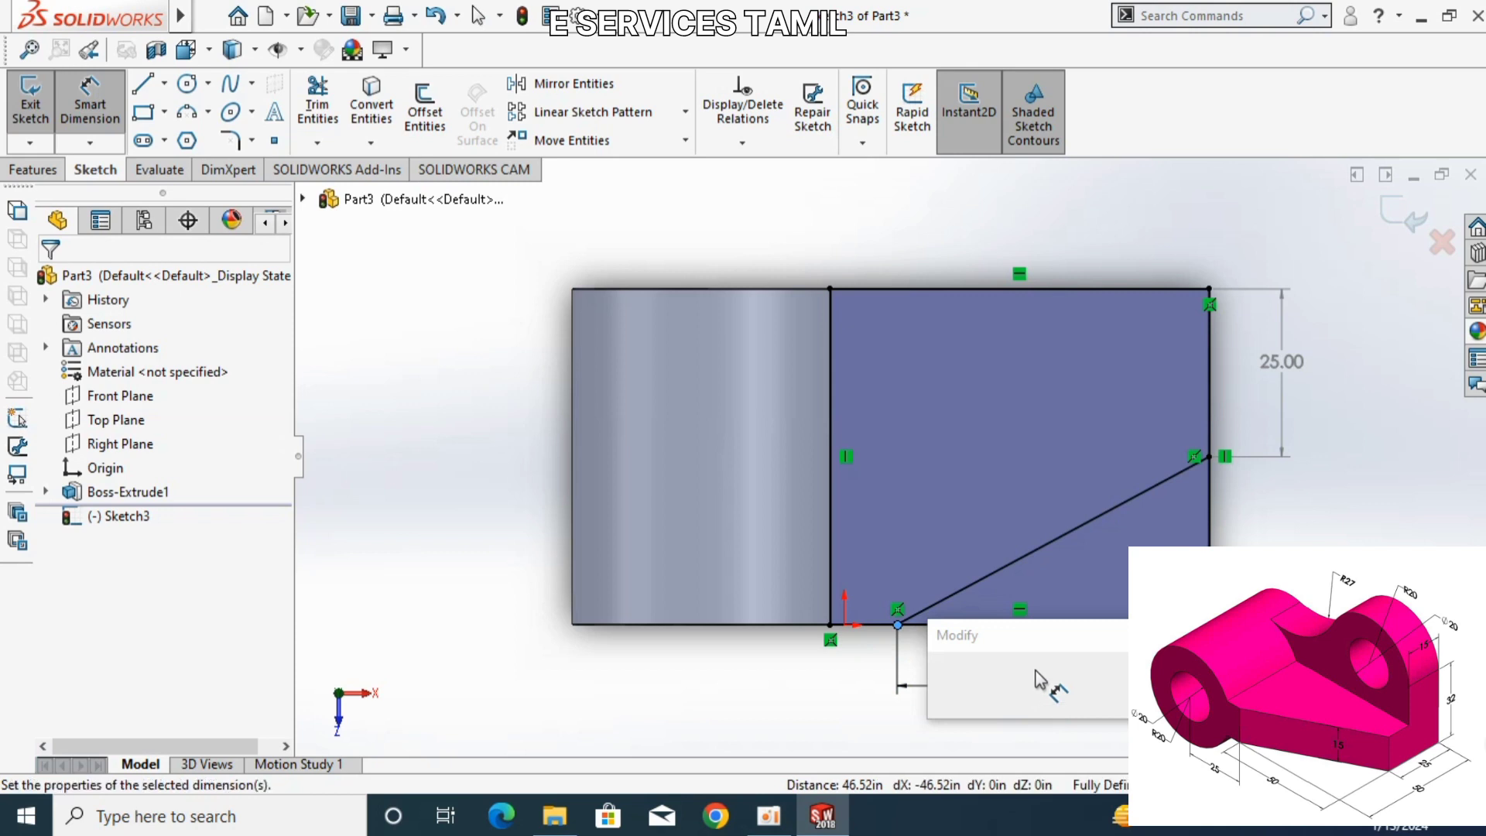
pyautogui.write('50')
pyautogui.press('Return')
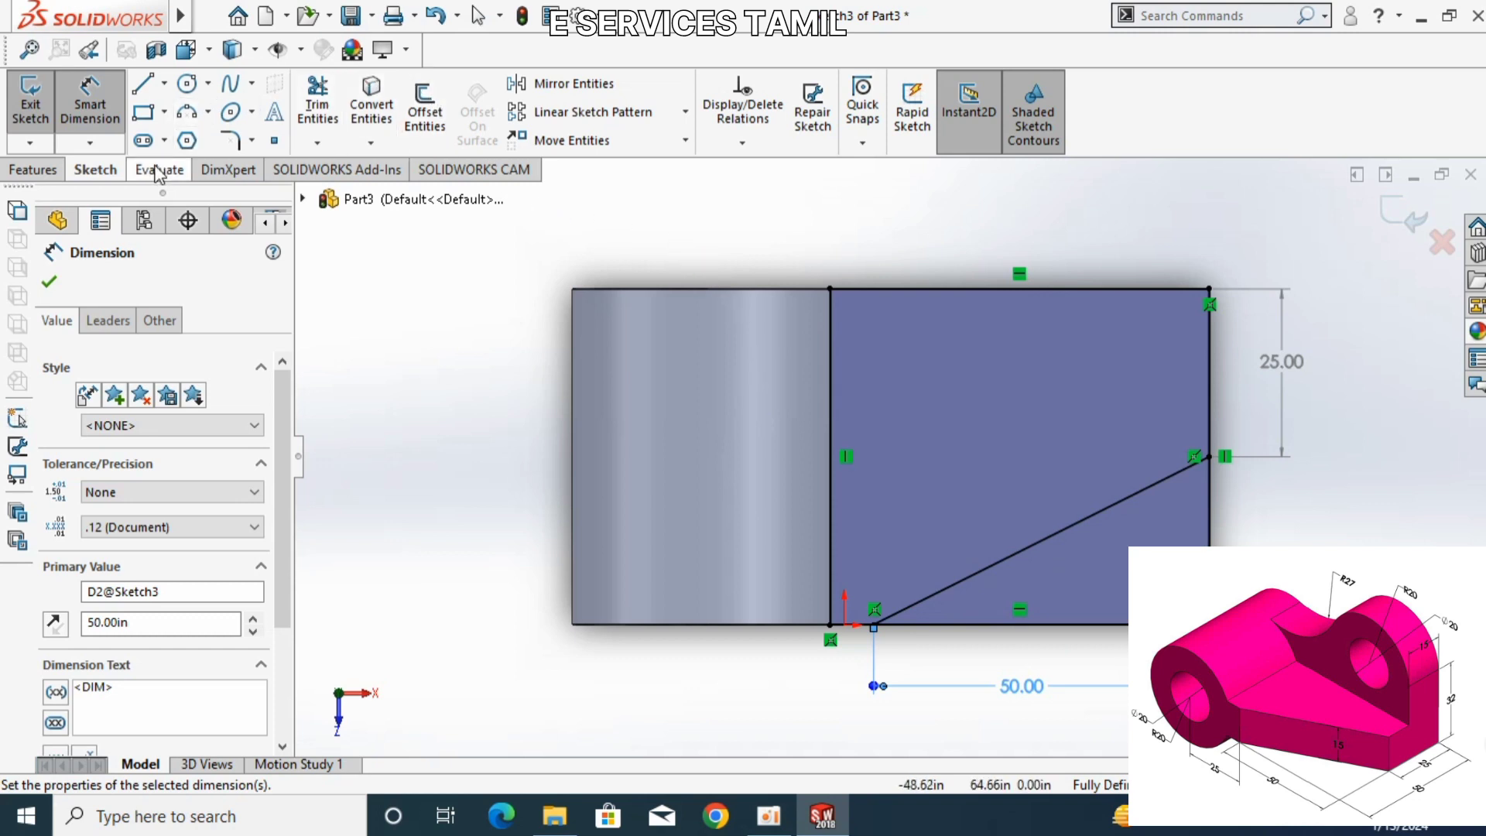
pyautogui.click(35, 169)
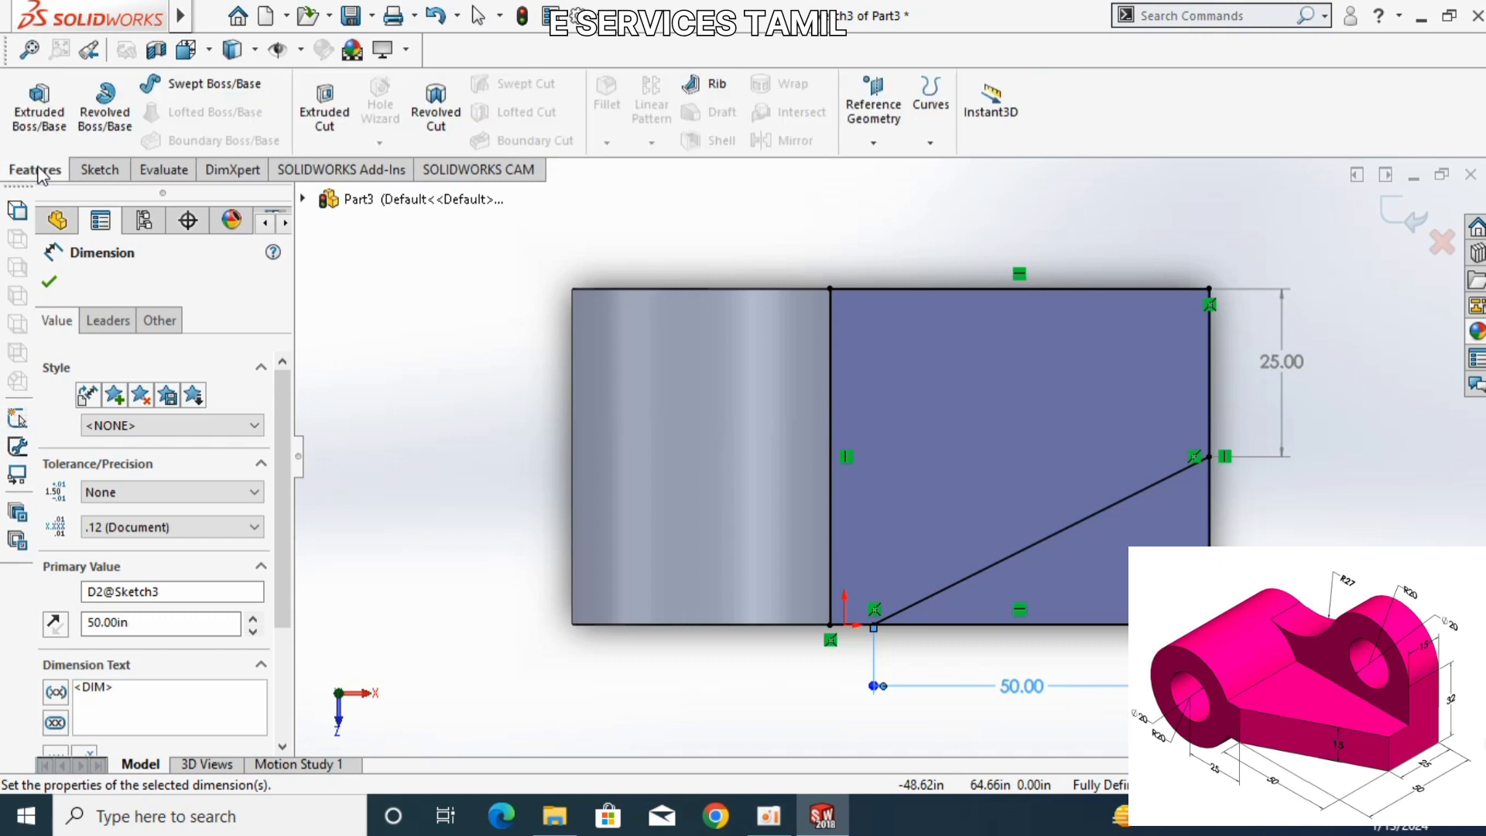
# - Extruded-cut the triangular Sketch3 region in isometric view, tapering the arm
pyautogui.click(336, 93)
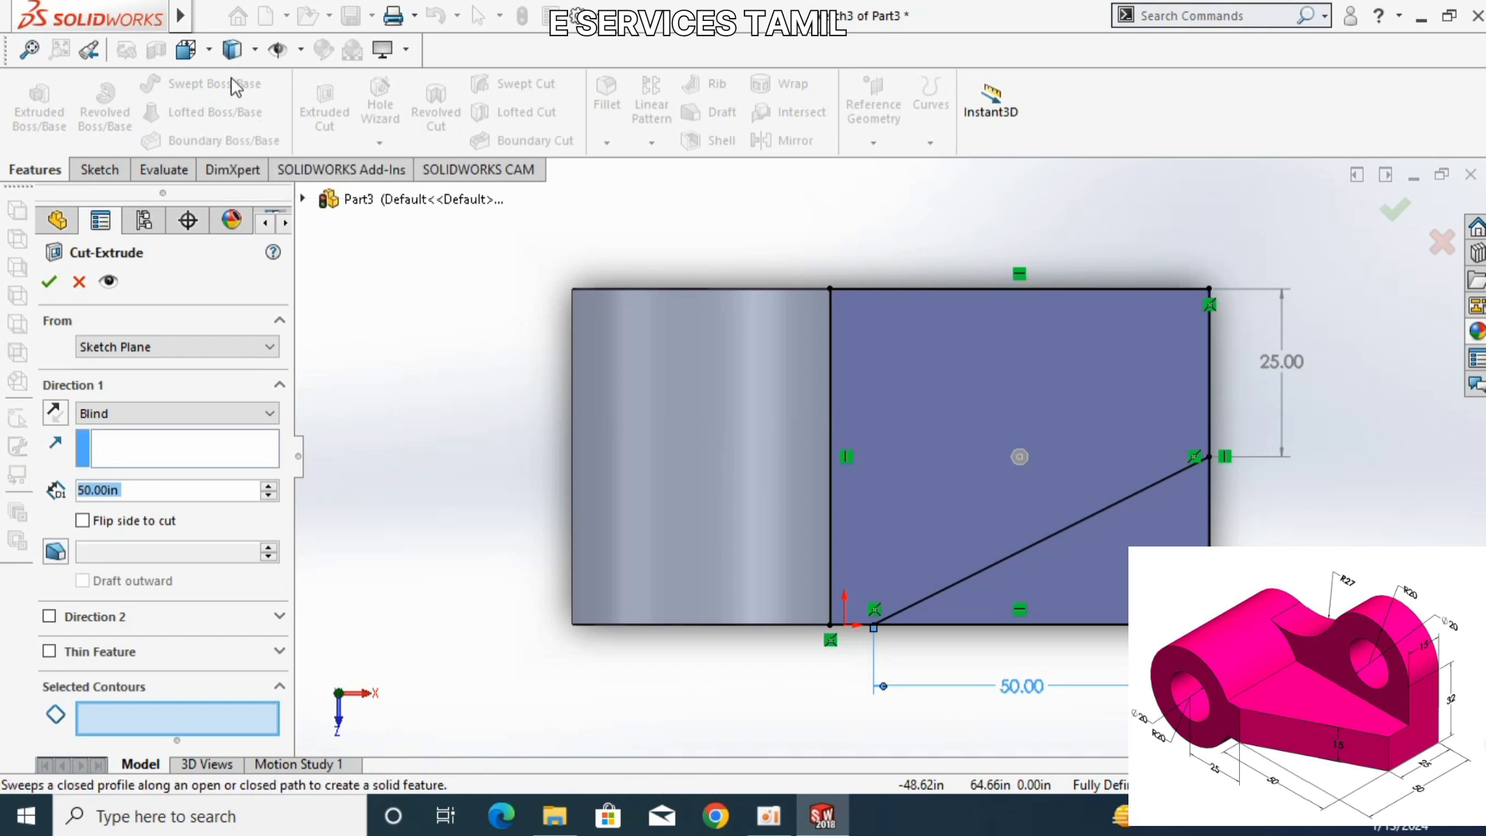
pyautogui.click(214, 58)
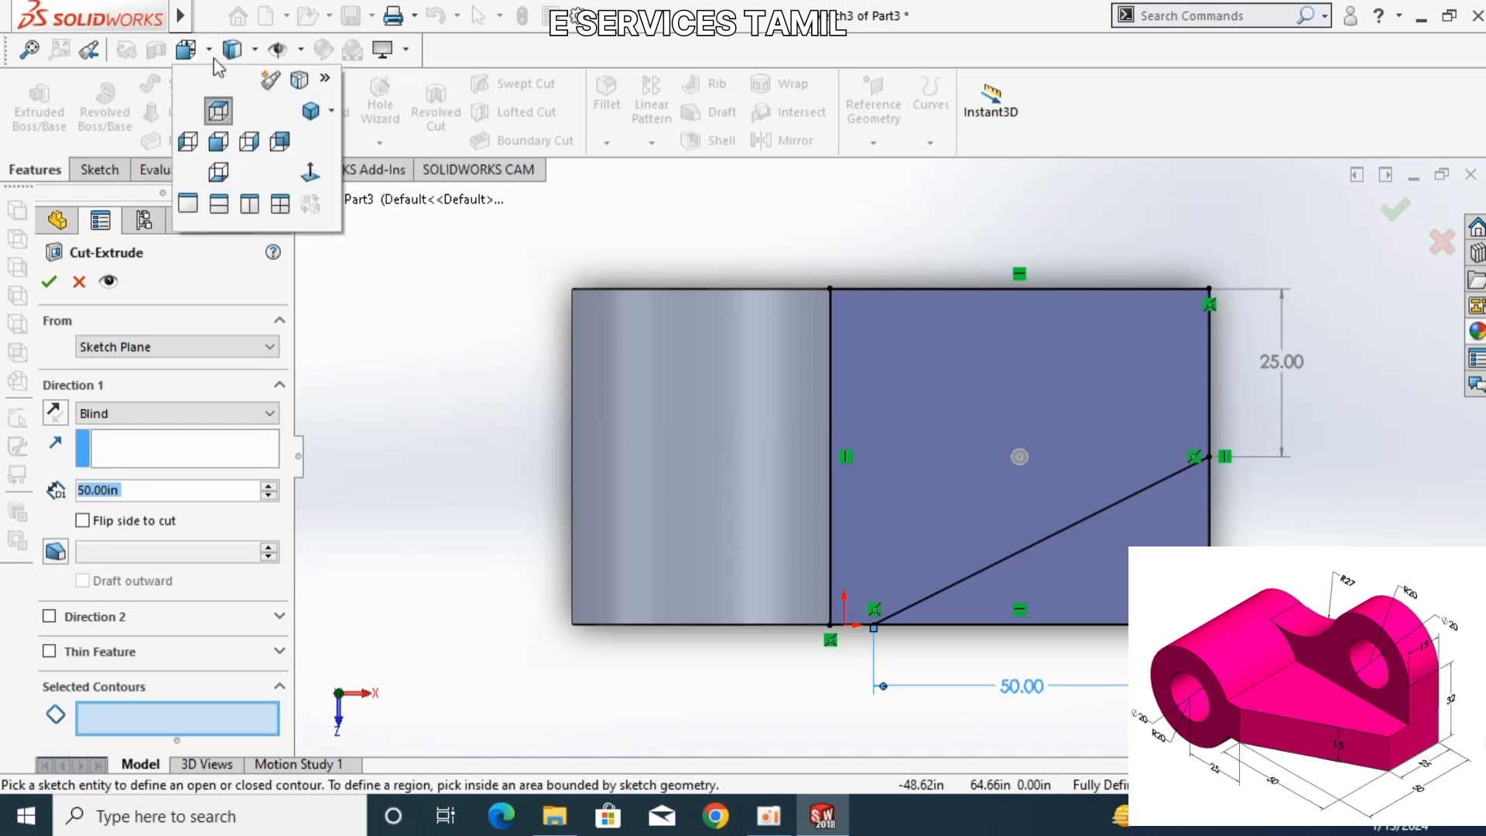
pyautogui.click(310, 110)
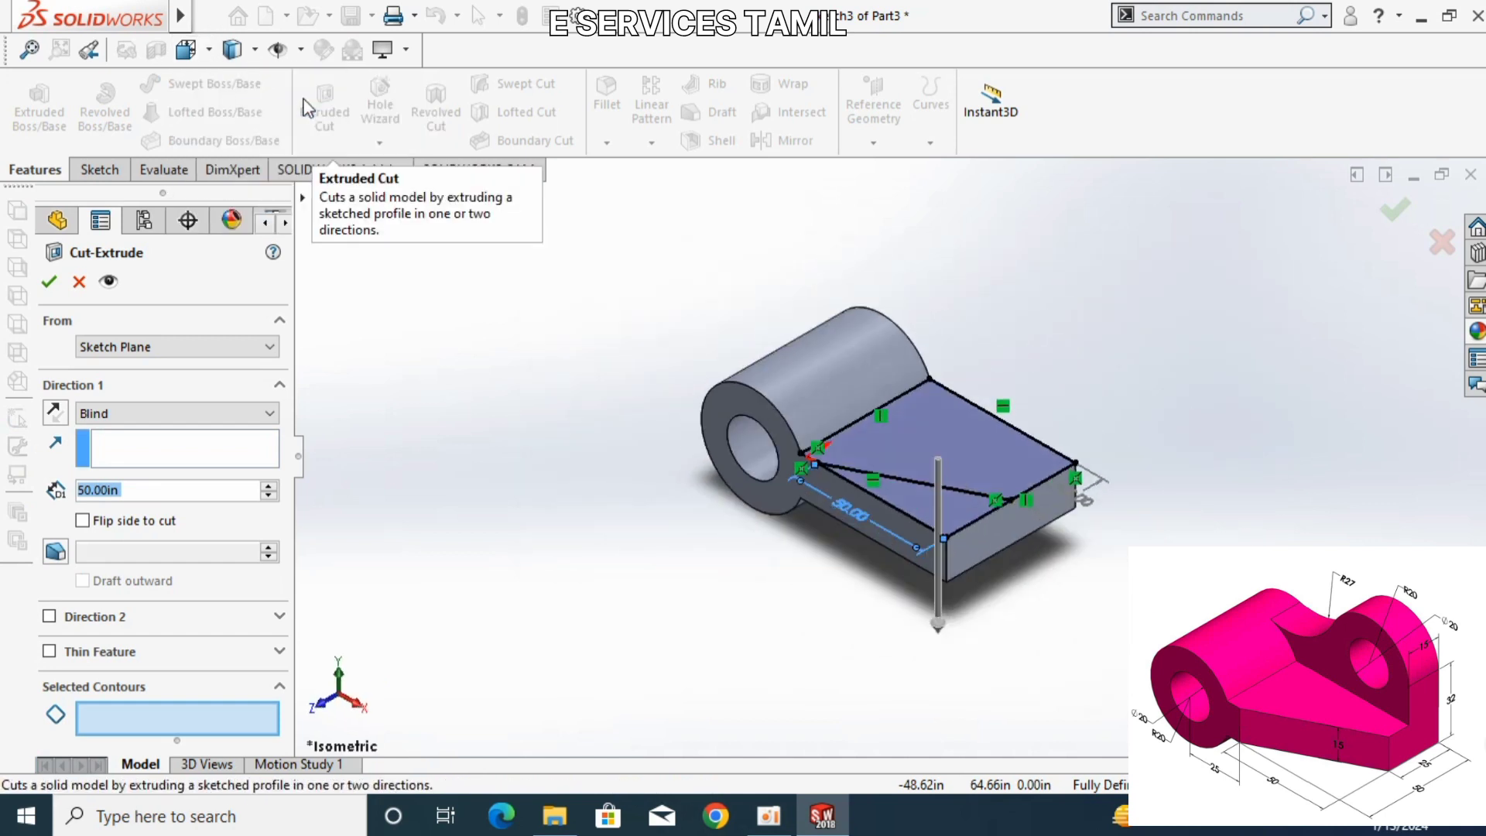
pyautogui.click(906, 499)
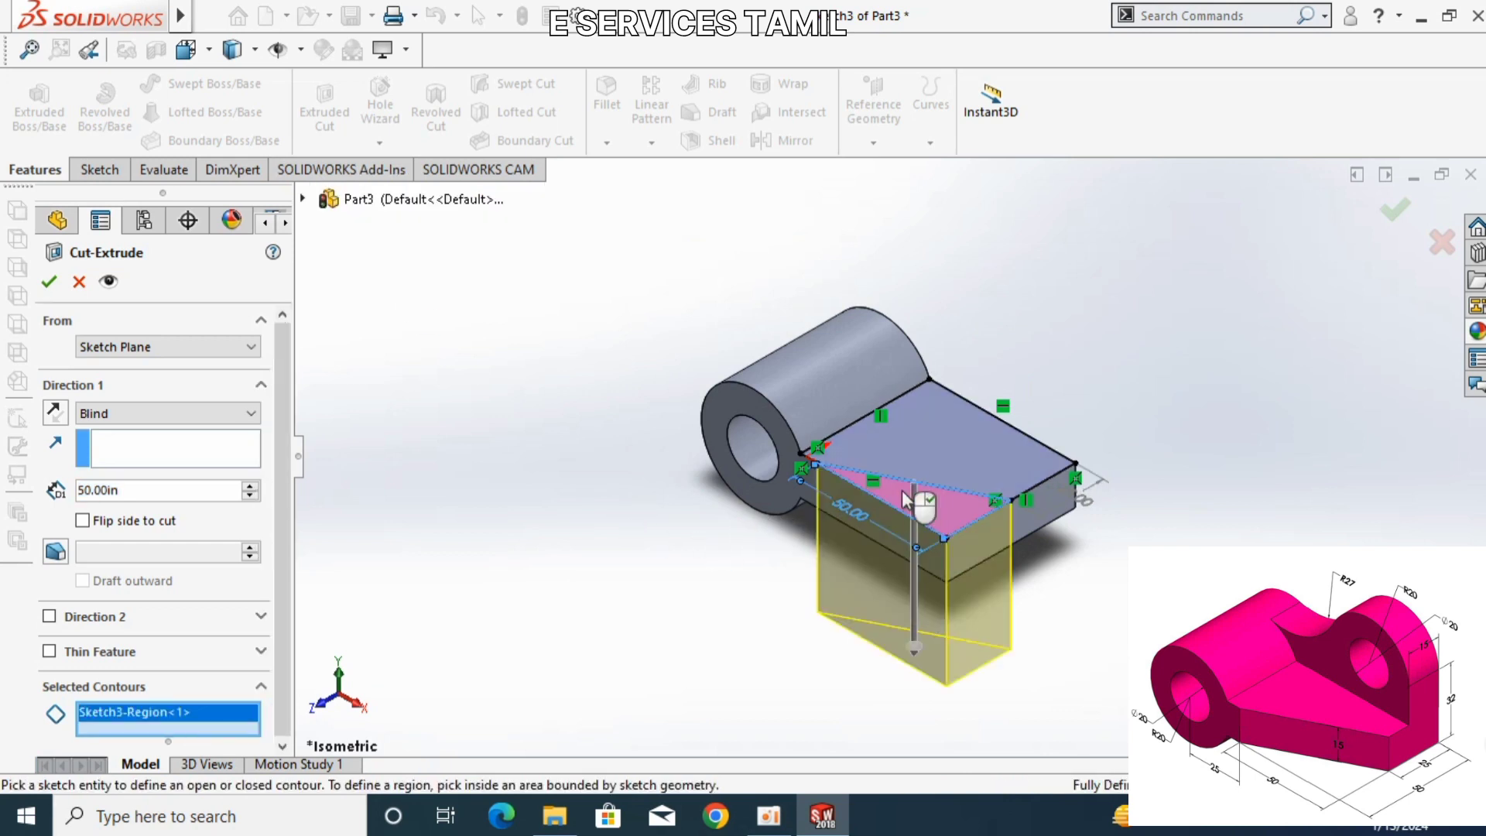
pyautogui.click(1394, 210)
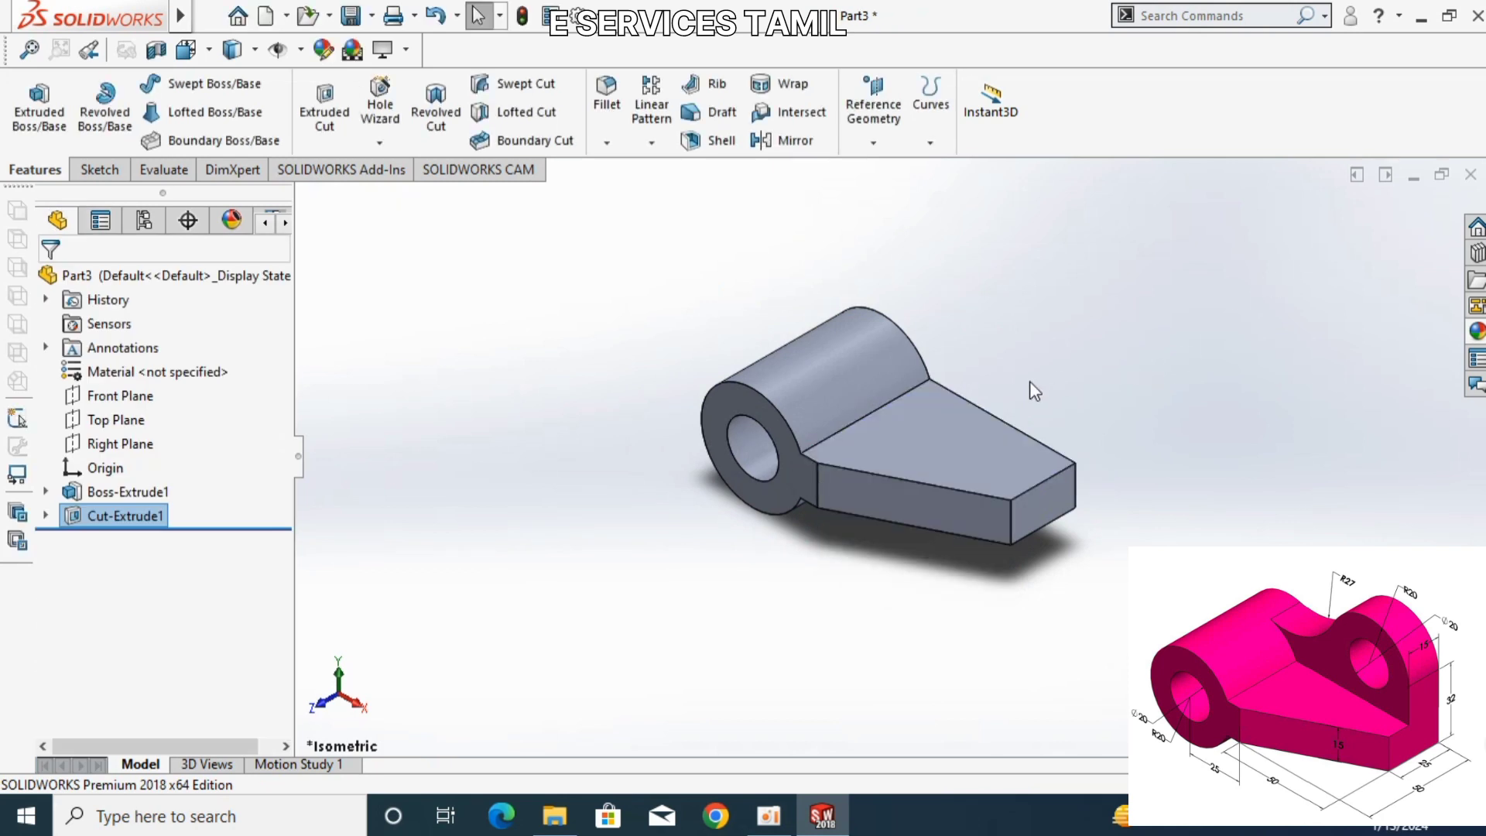
# - Rotate the model, then view its flat top face Normal To
pyautogui.press('Right')
pyautogui.press('Right')
pyautogui.press('Right')
pyautogui.press('Right')
pyautogui.press('Right')
pyautogui.press('Right')
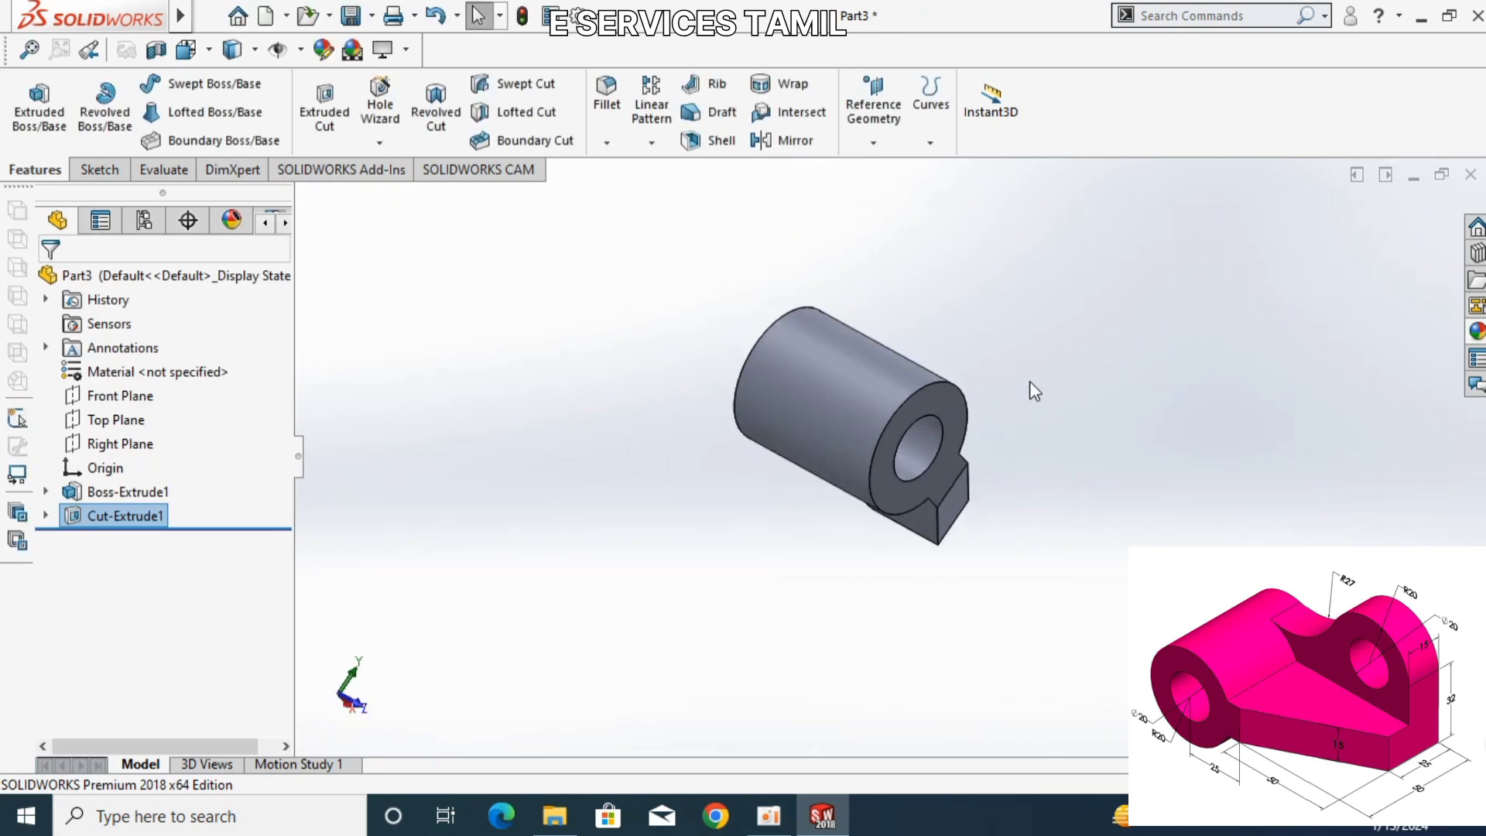
pyautogui.press('Right')
pyautogui.press('Right')
pyautogui.press('Right')
pyautogui.press('Right')
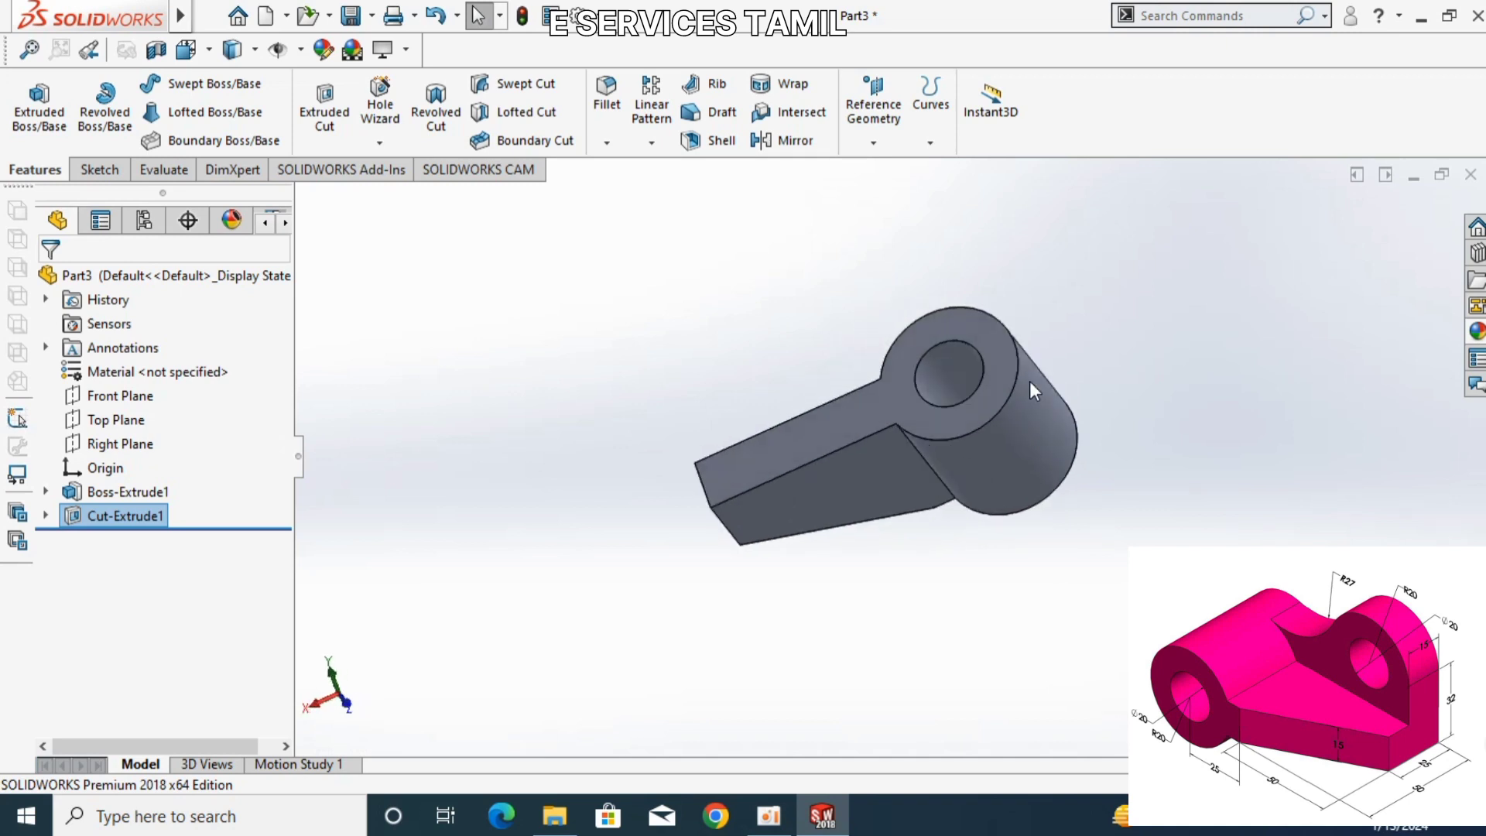
pyautogui.press('Right')
pyautogui.press('Right')
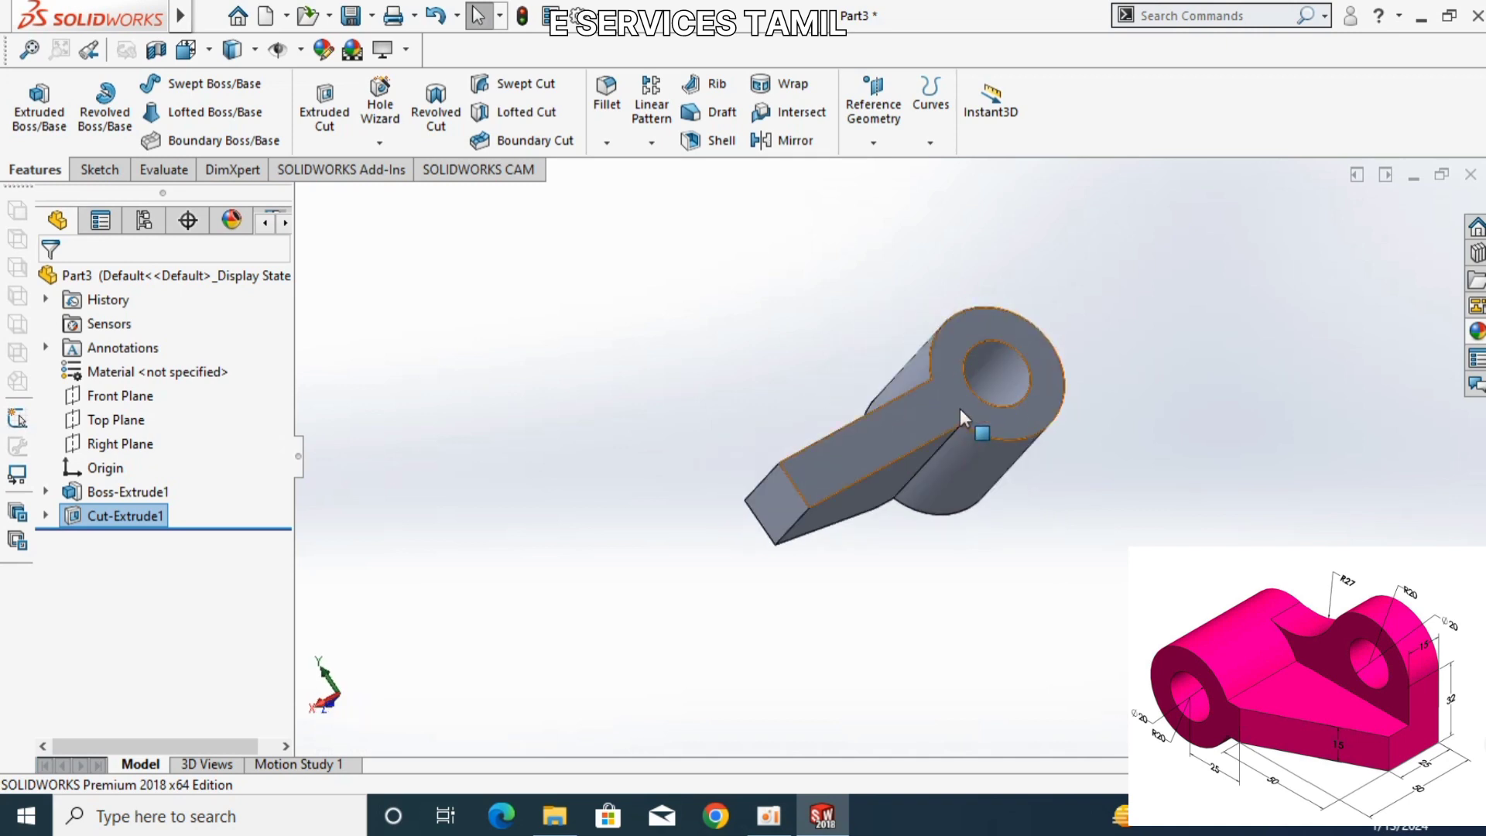
pyautogui.click(926, 403)
pyautogui.rightClick(926, 403)
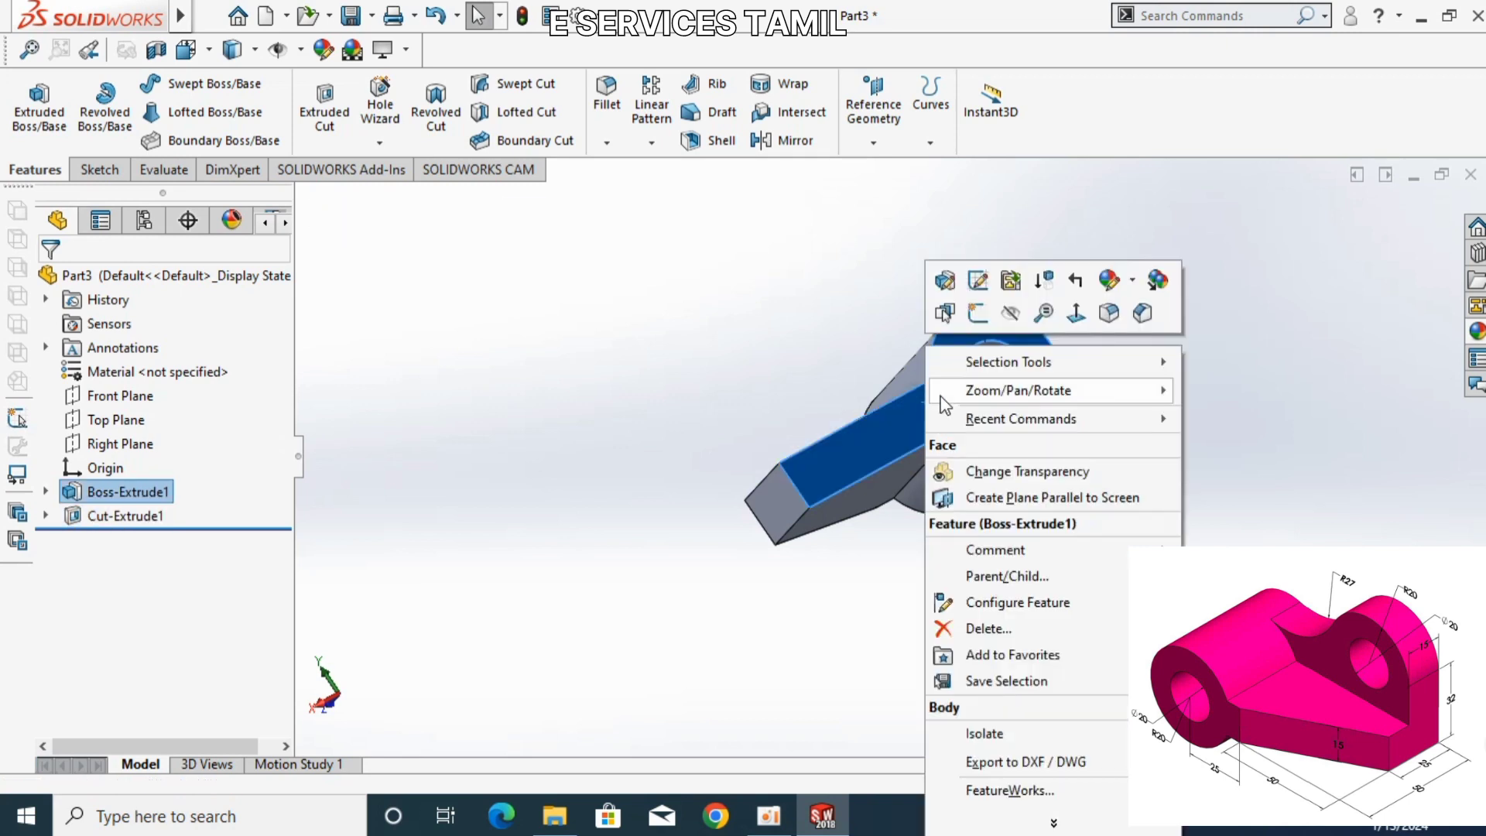
pyautogui.click(1071, 312)
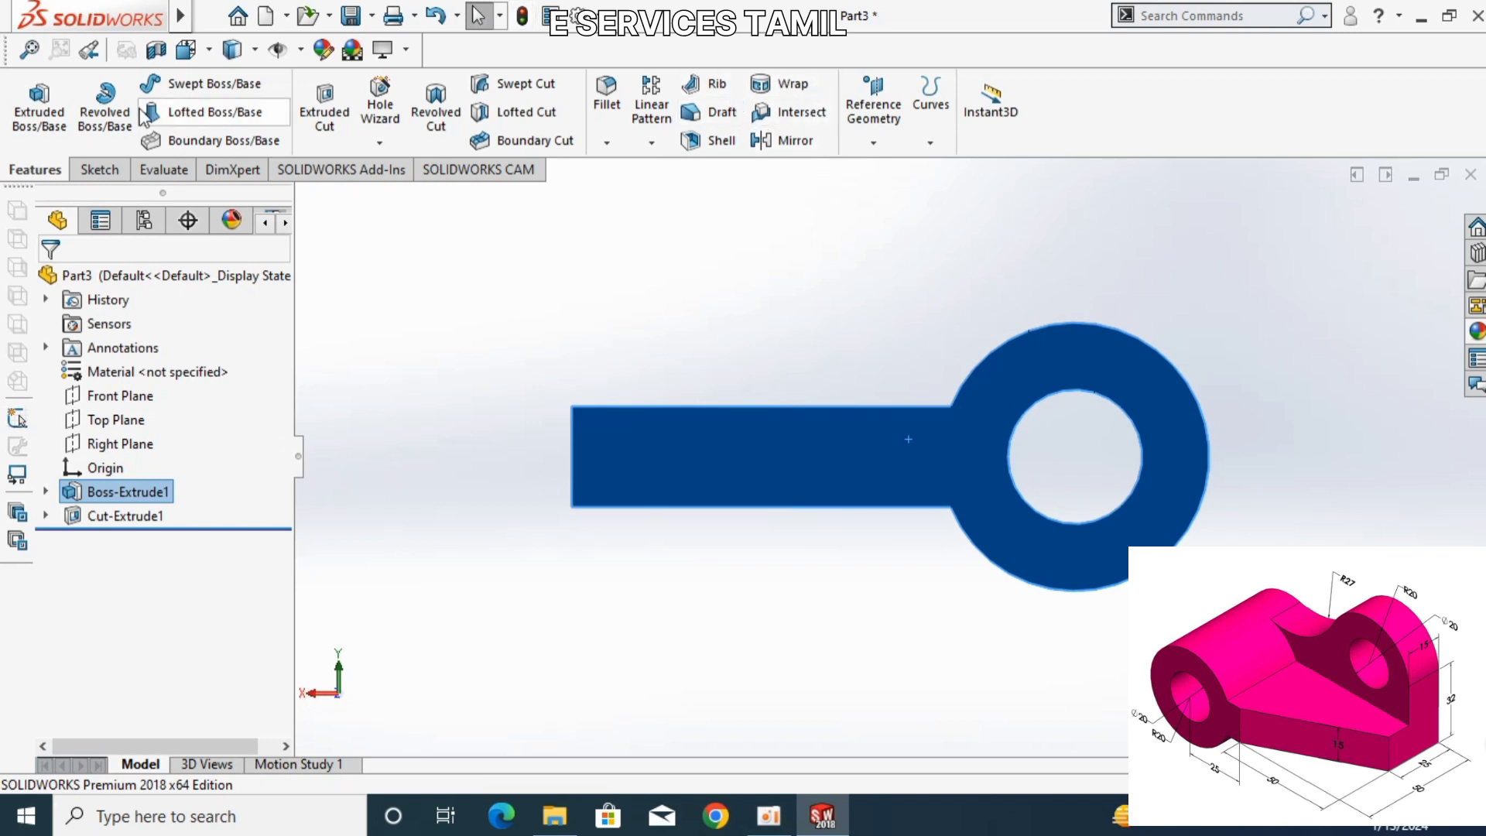
# - Start a new sketch on the arm's end face and draw a corner rectangle
pyautogui.click(100, 170)
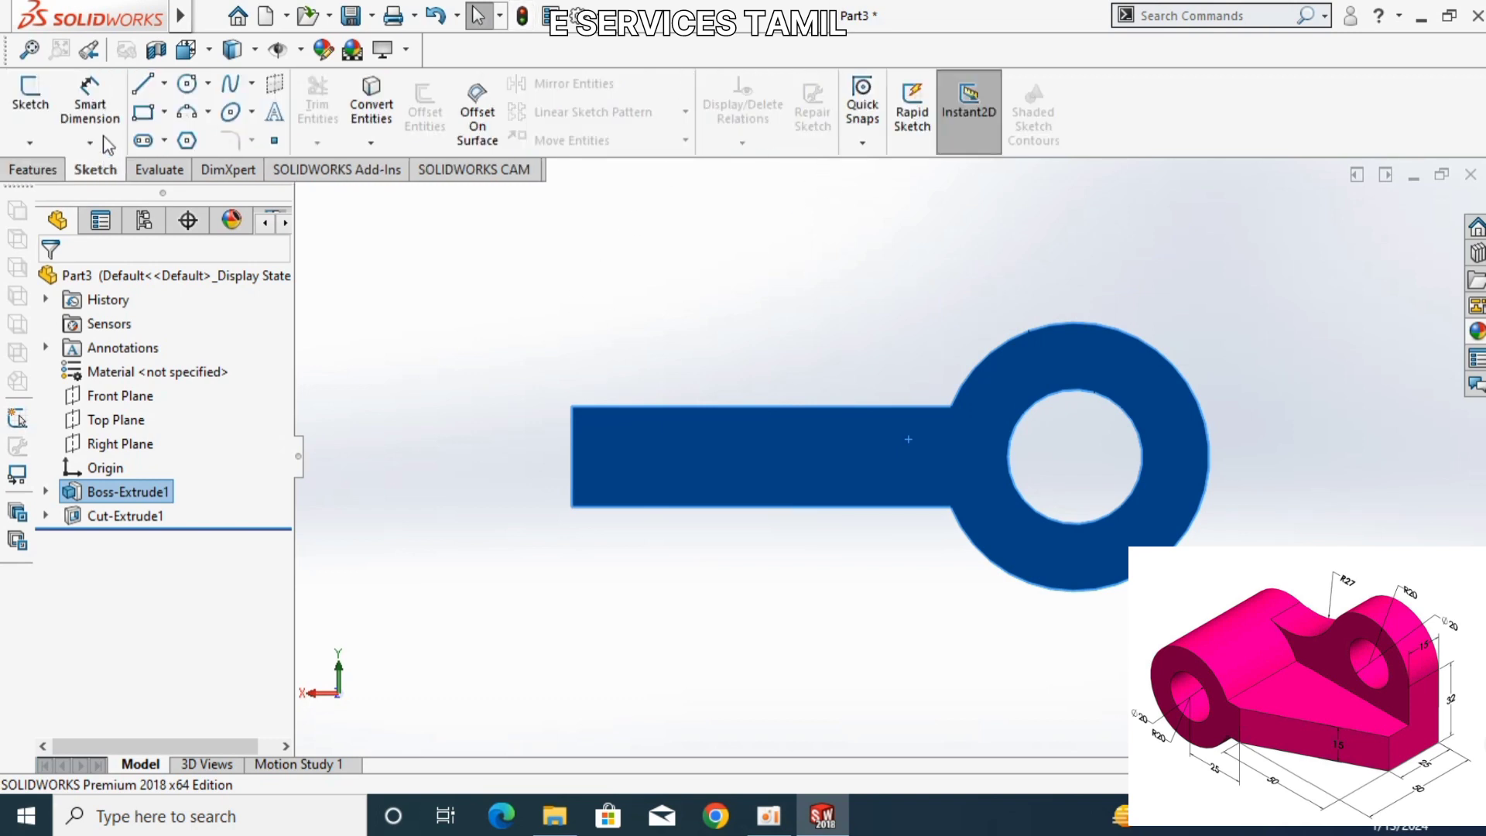
pyautogui.click(30, 97)
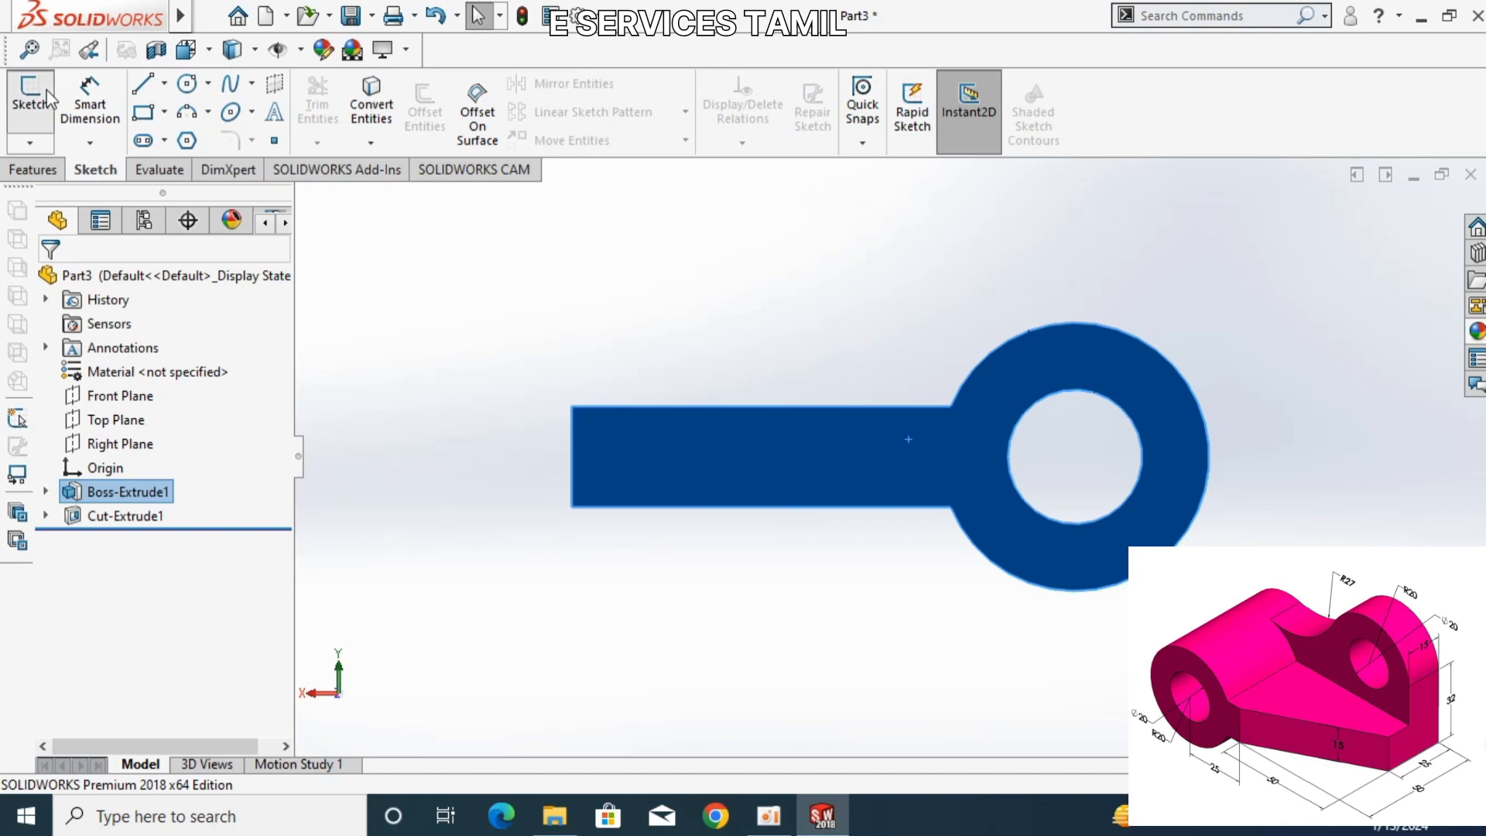
pyautogui.click(143, 112)
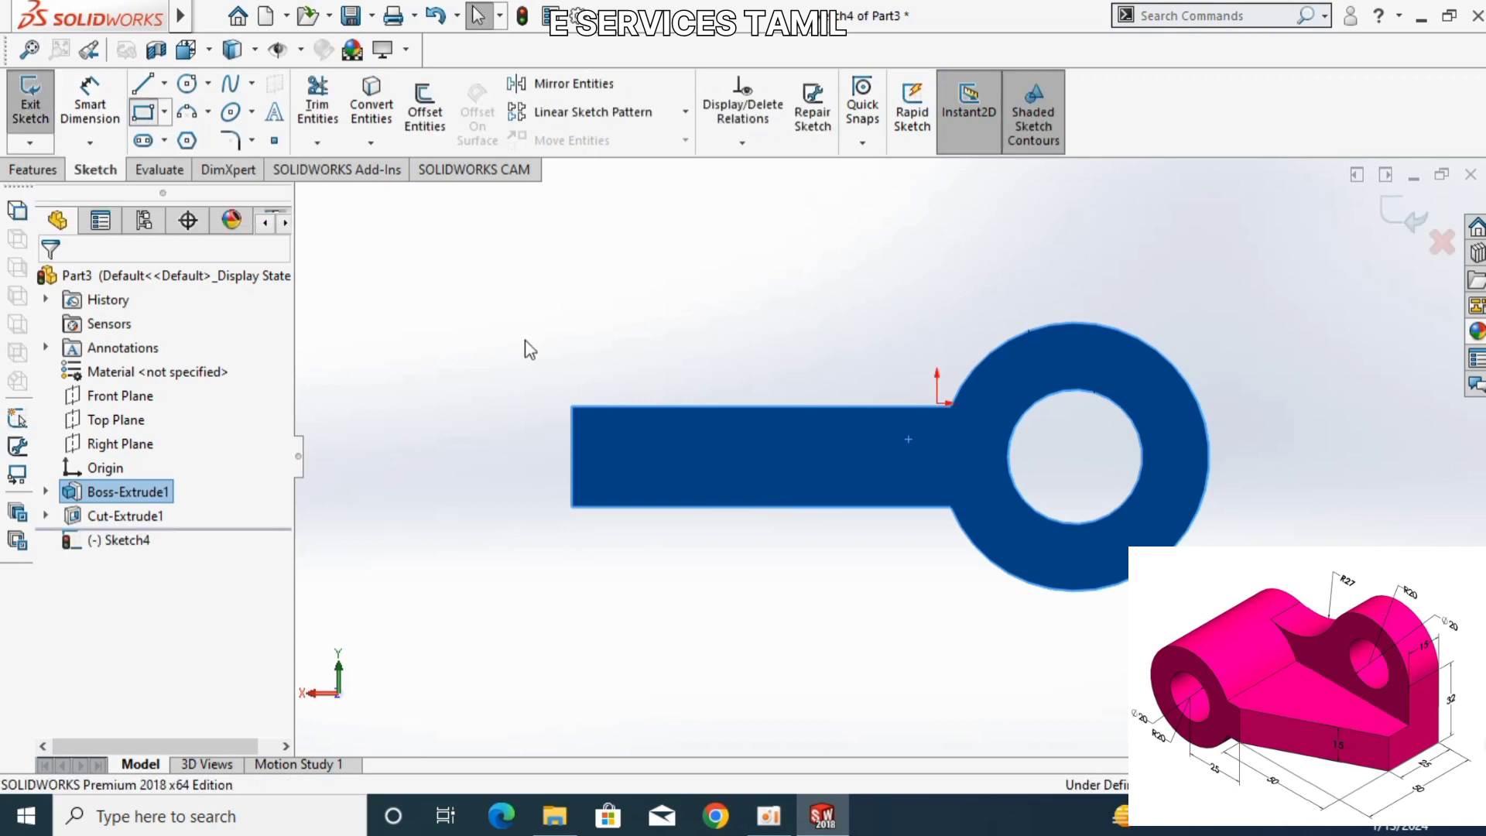
pyautogui.click(572, 406)
pyautogui.click(720, 281)
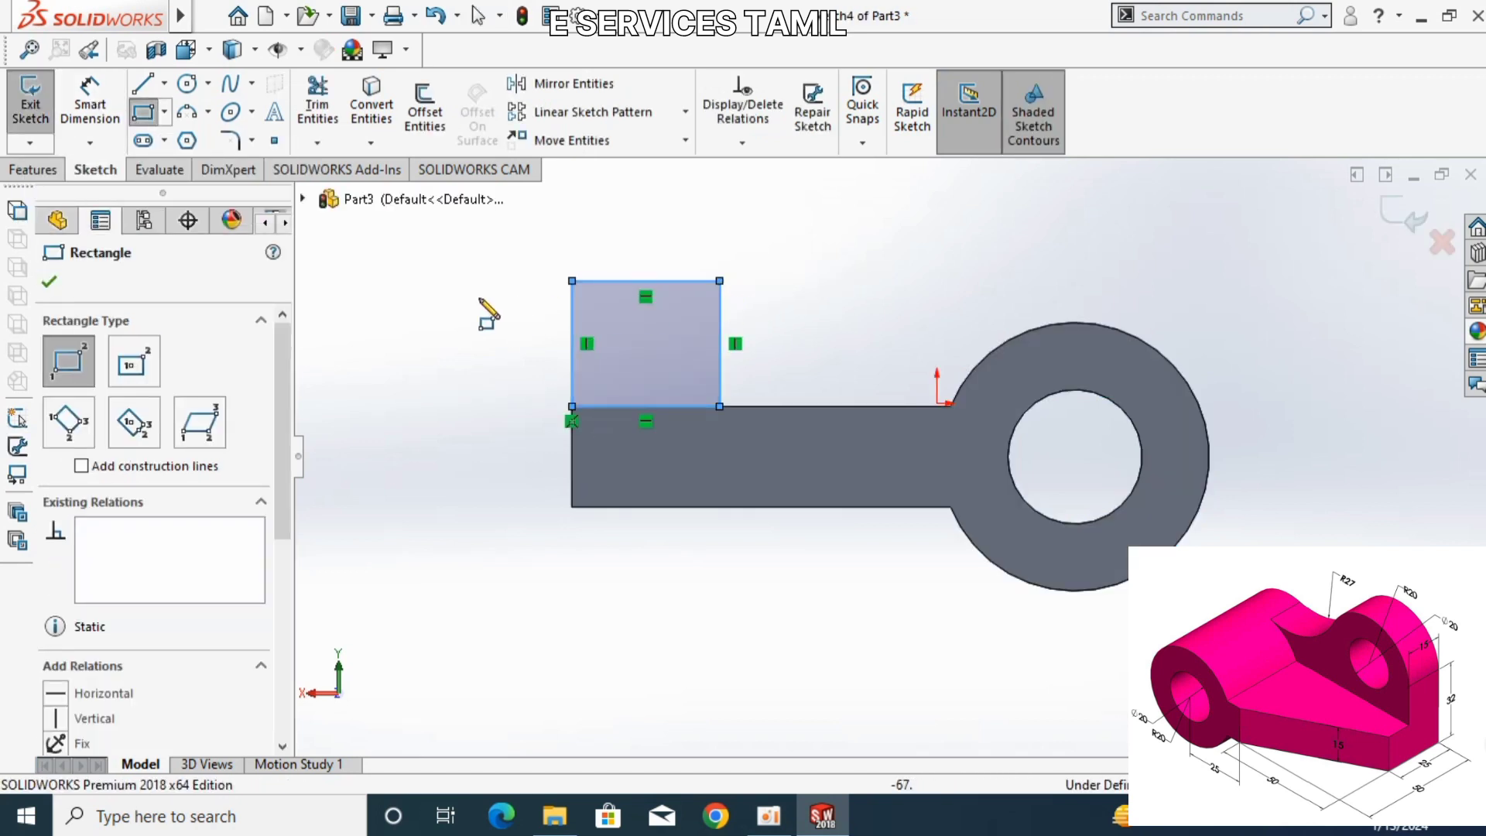
# - Dimension the rectangle 17 tall and 40 wide
pyautogui.click(90, 104)
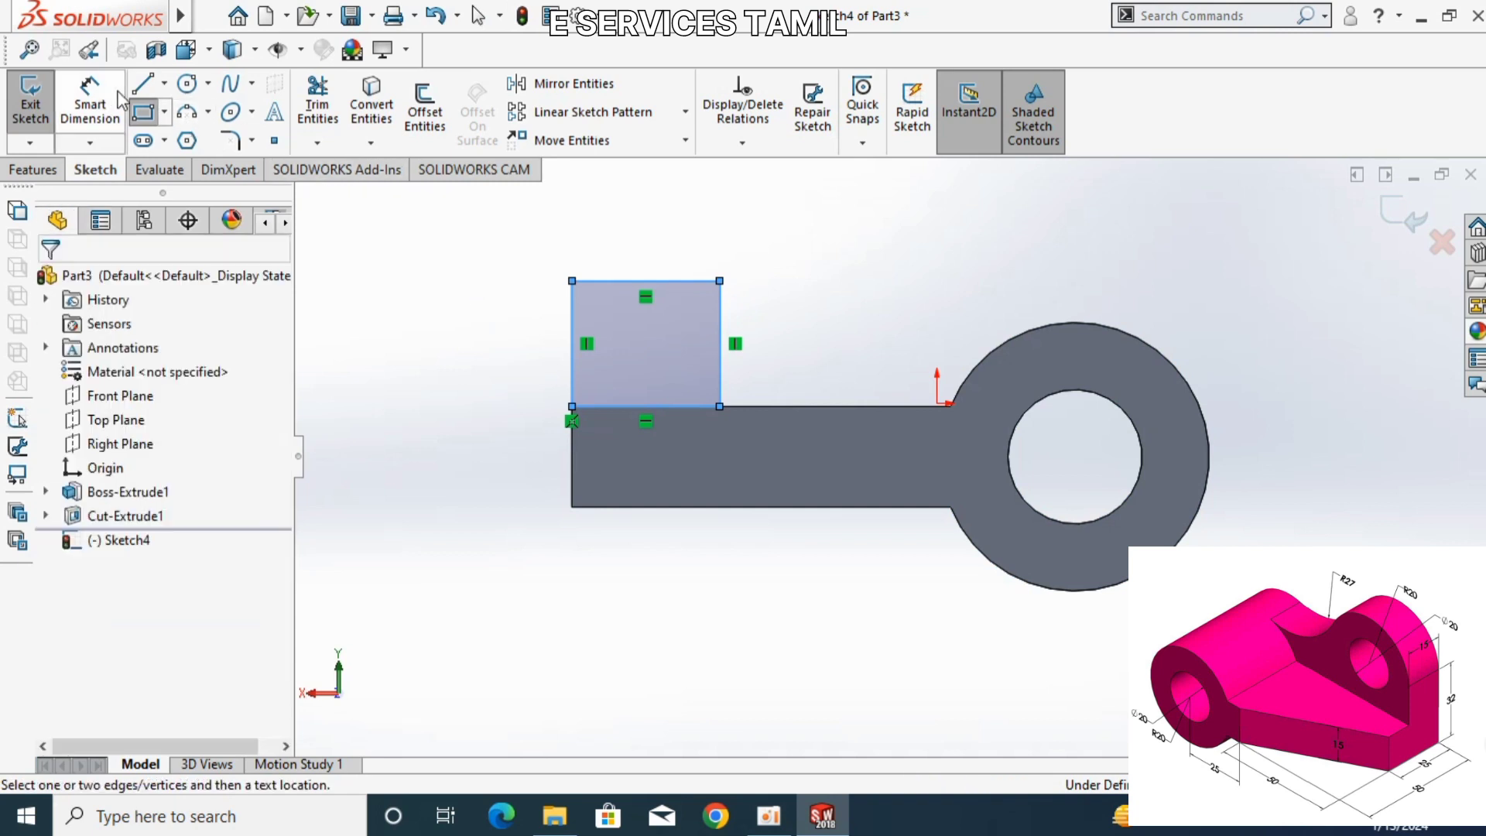
pyautogui.click(555, 337)
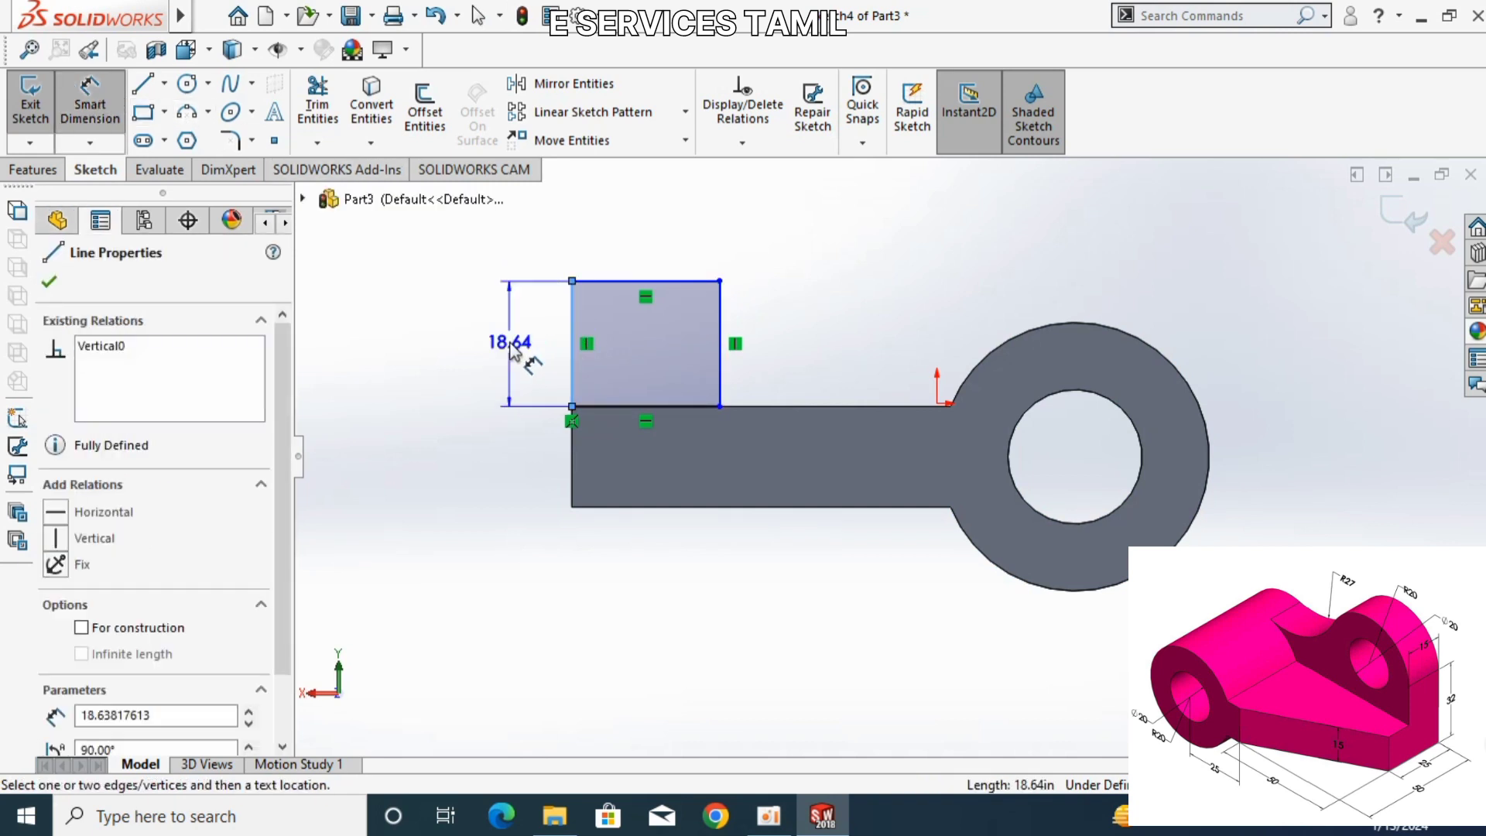
pyautogui.click(511, 348)
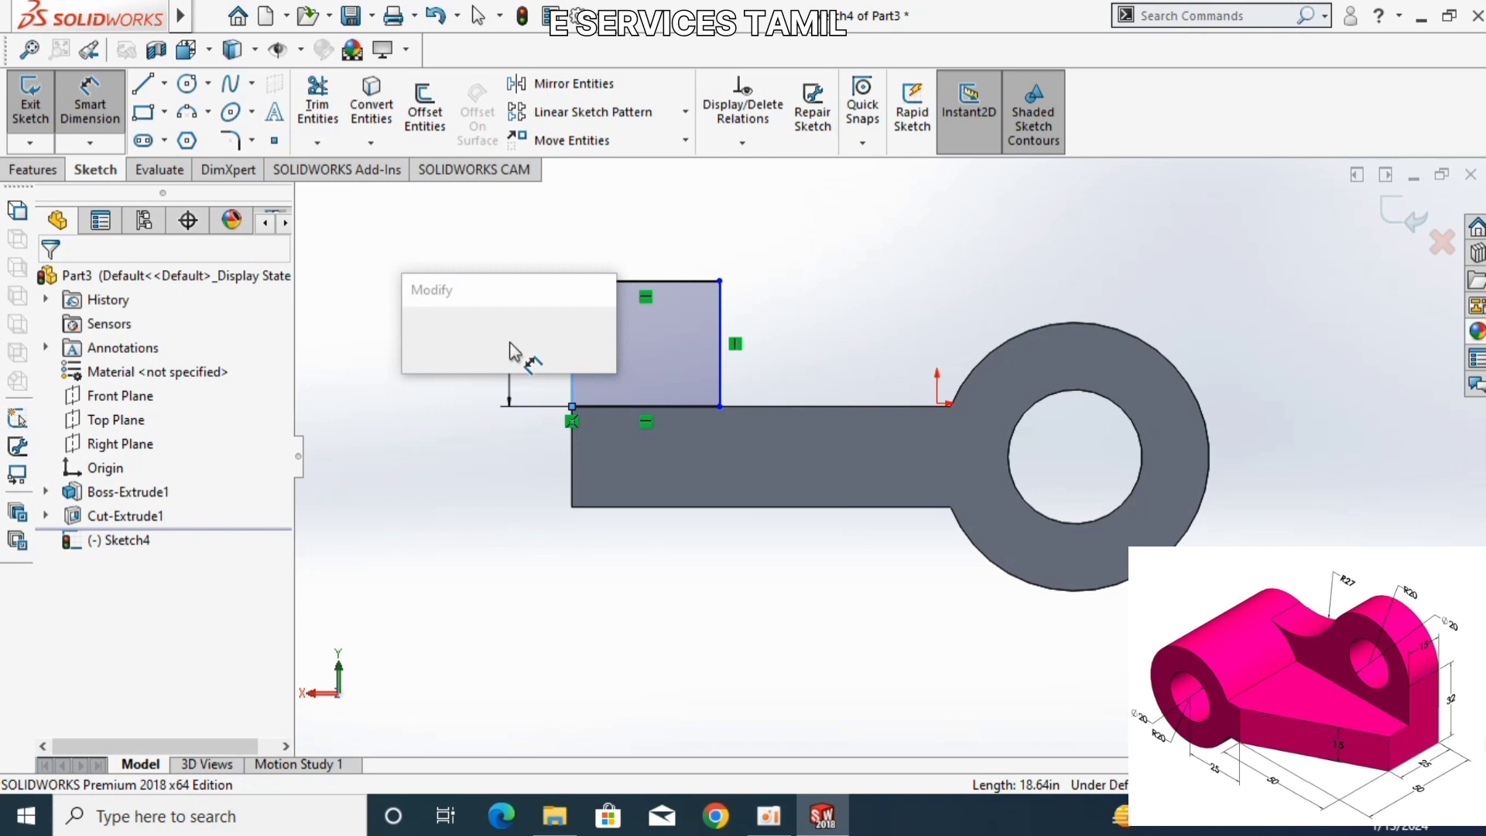
pyautogui.write('17')
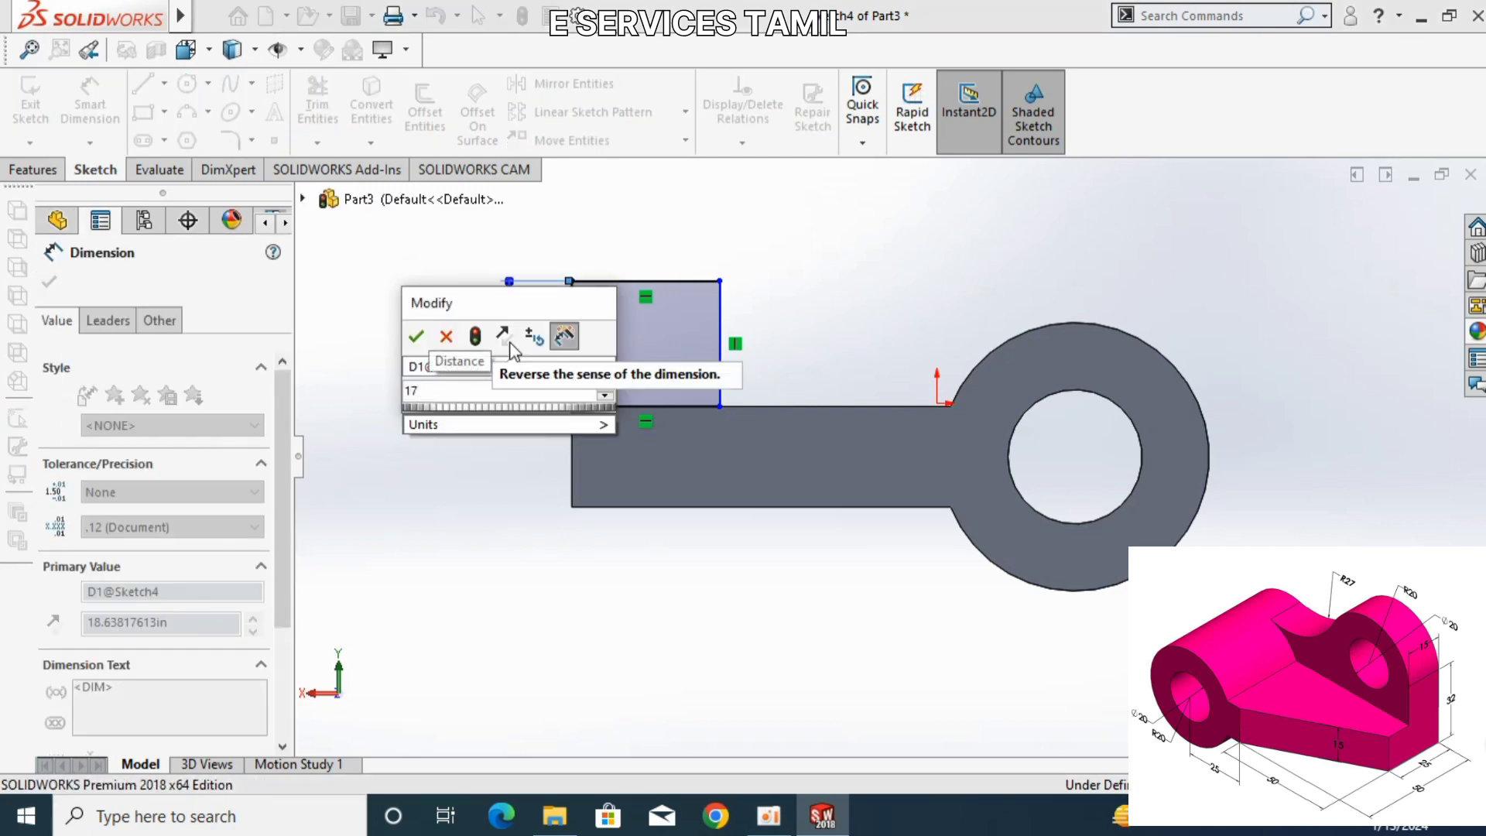
pyautogui.press('Return')
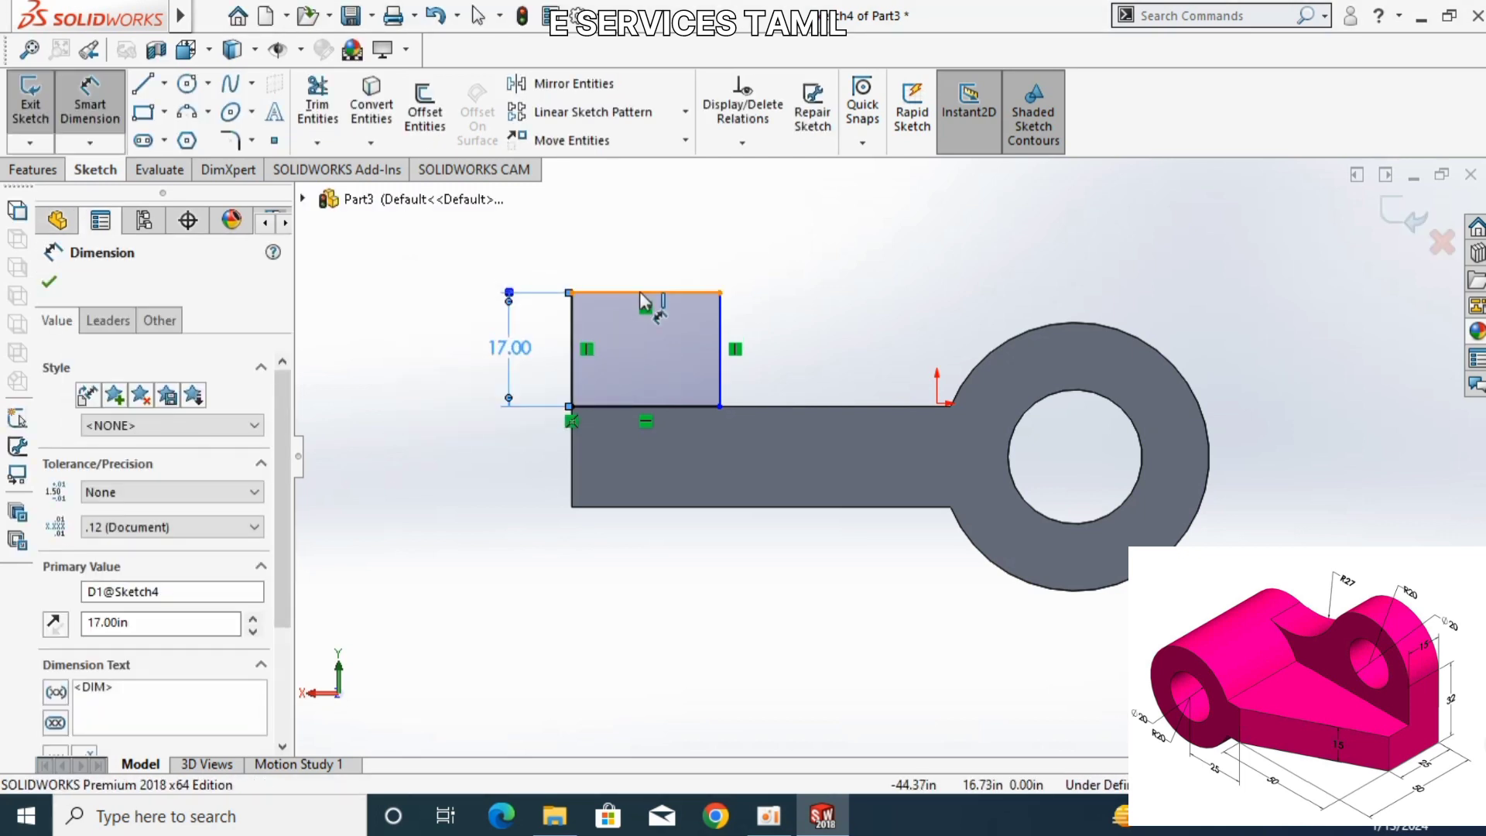
pyautogui.click(635, 286)
pyautogui.click(639, 267)
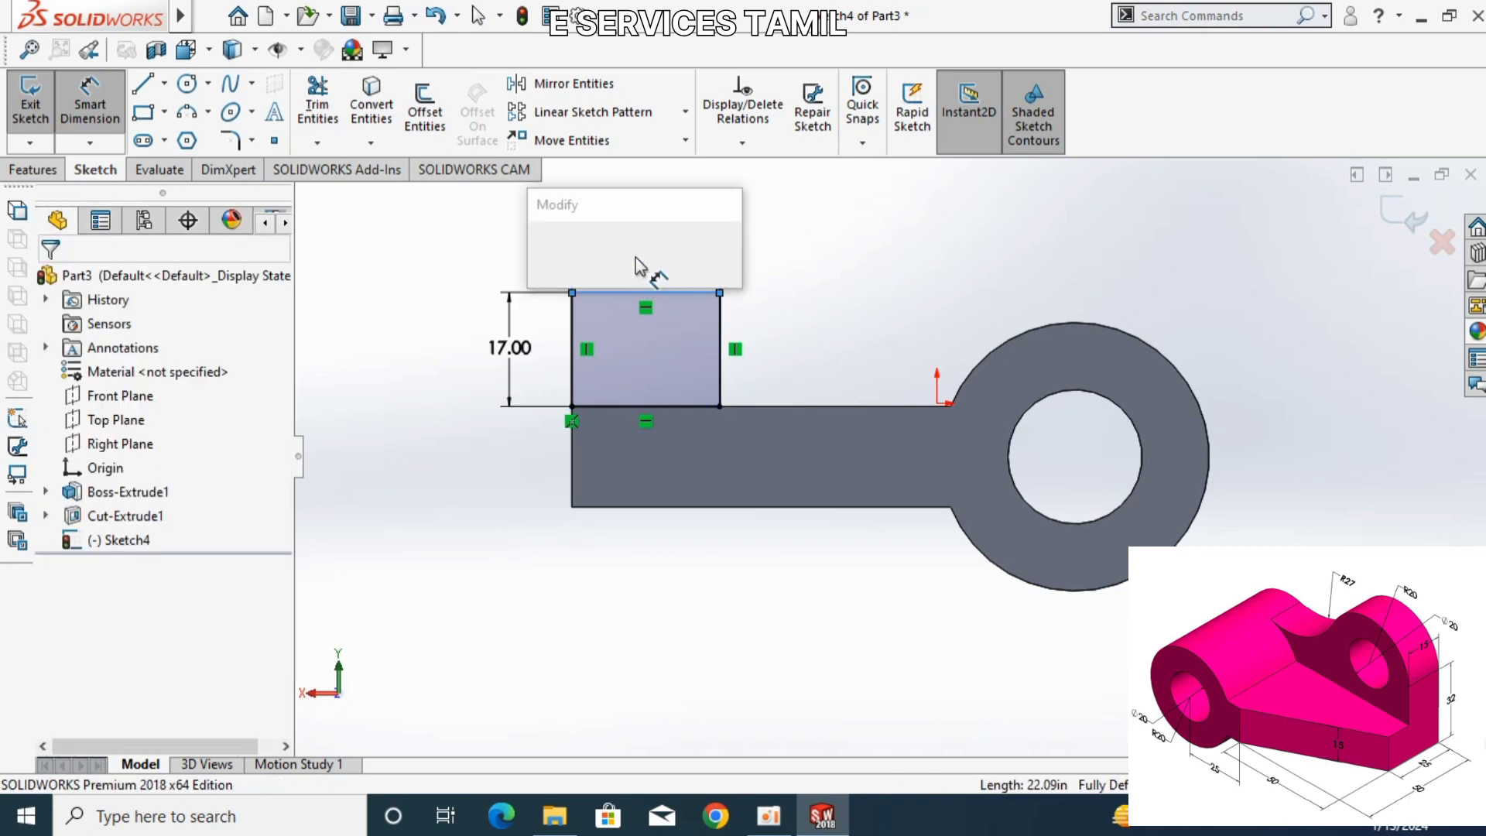
pyautogui.write('40')
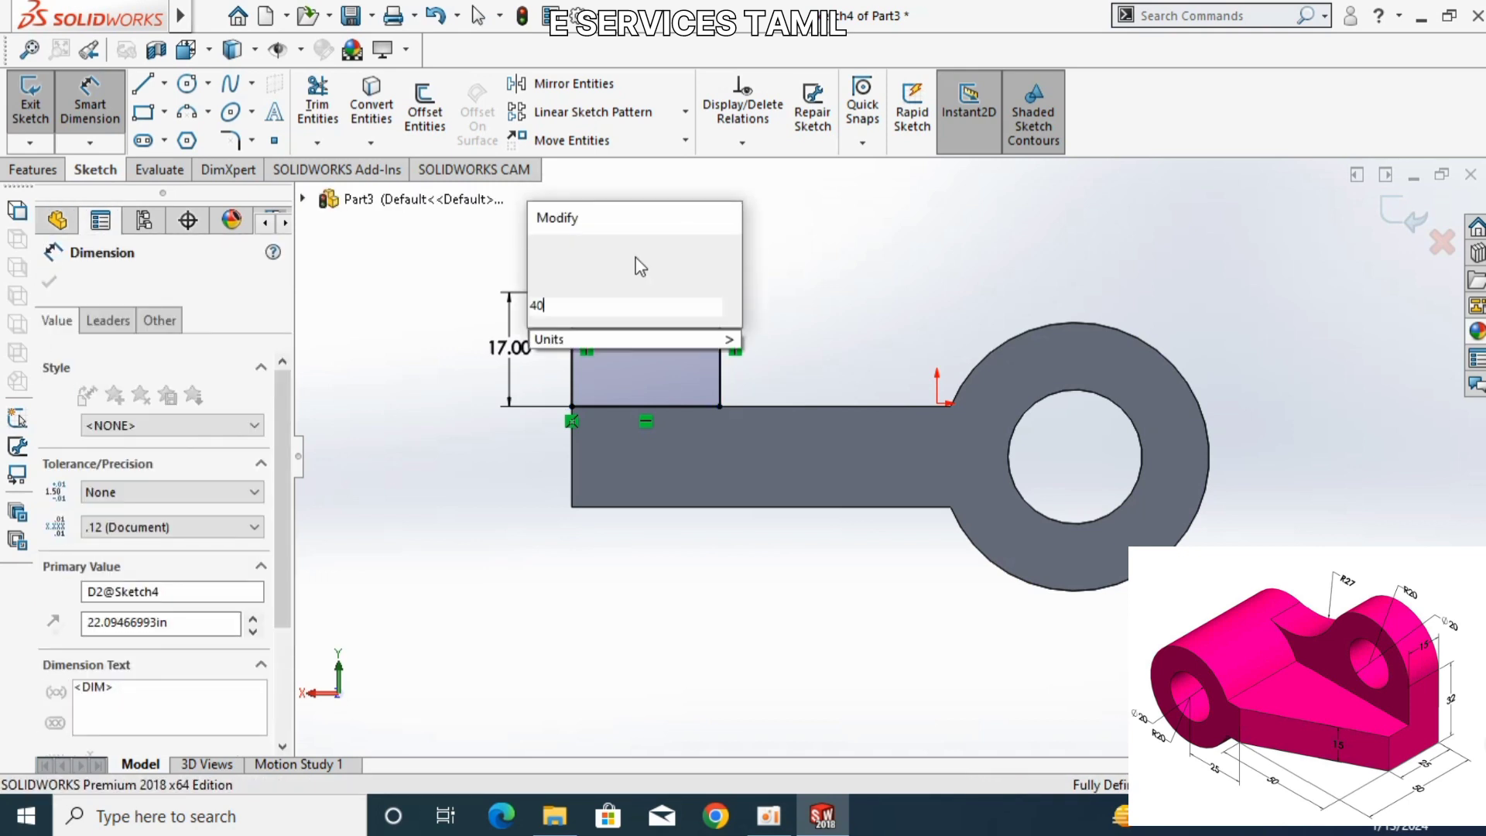
pyautogui.press('Return')
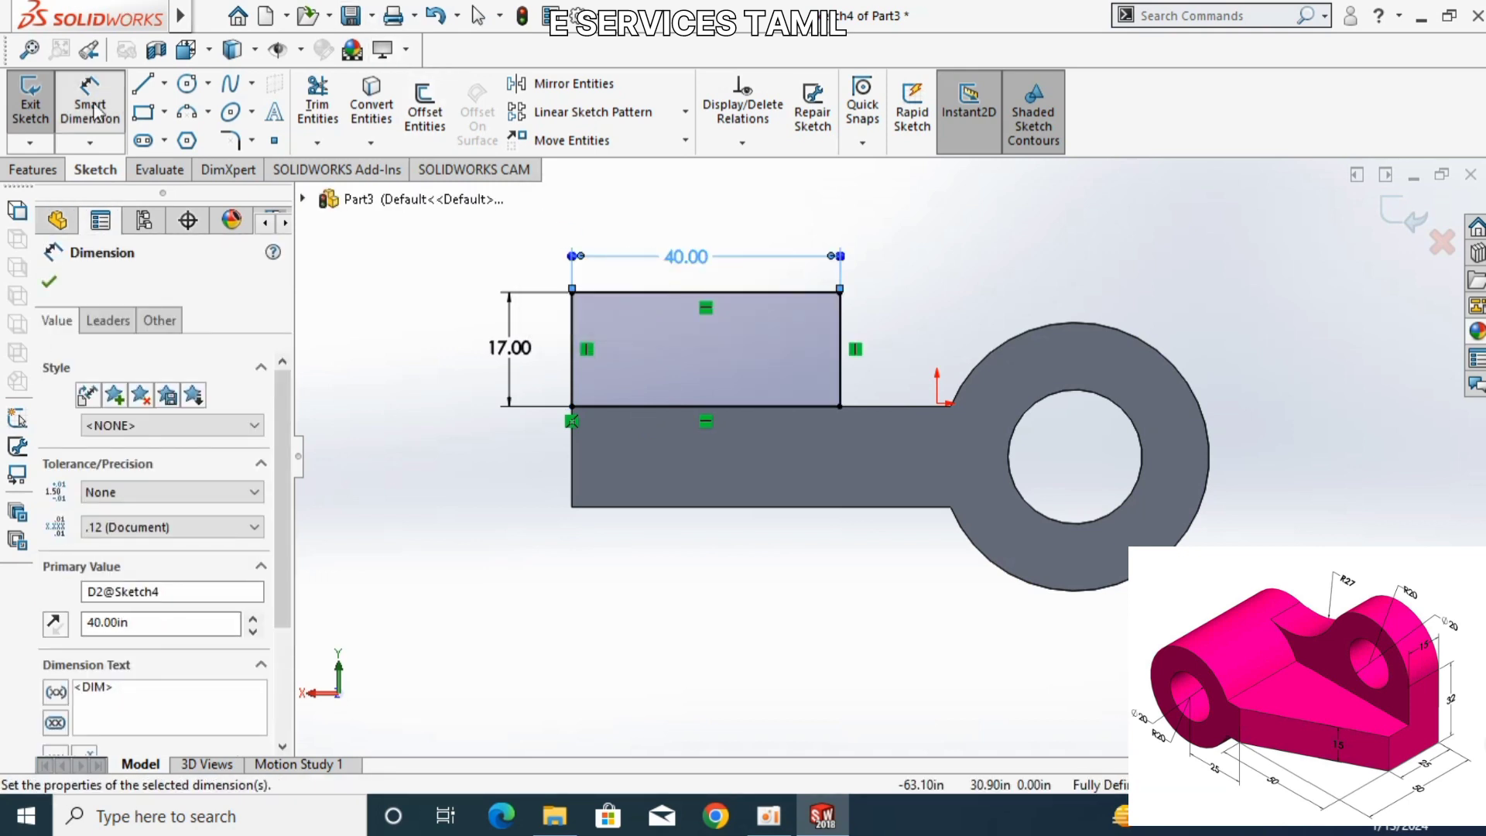
pyautogui.click(186, 85)
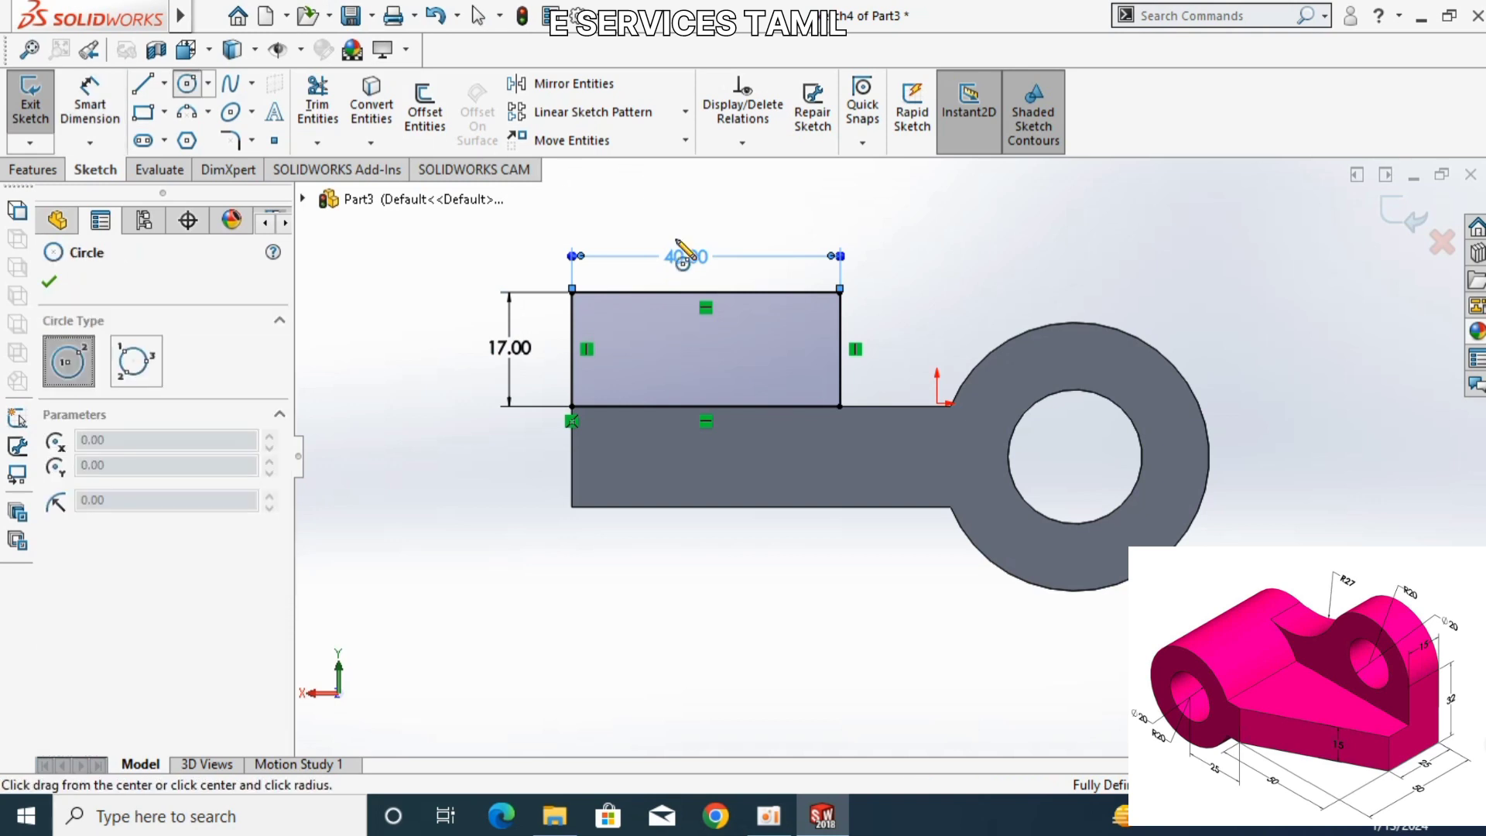
# - Draw two concentric circles centred on the rectangle's top-edge midpoint
pyautogui.click(706, 292)
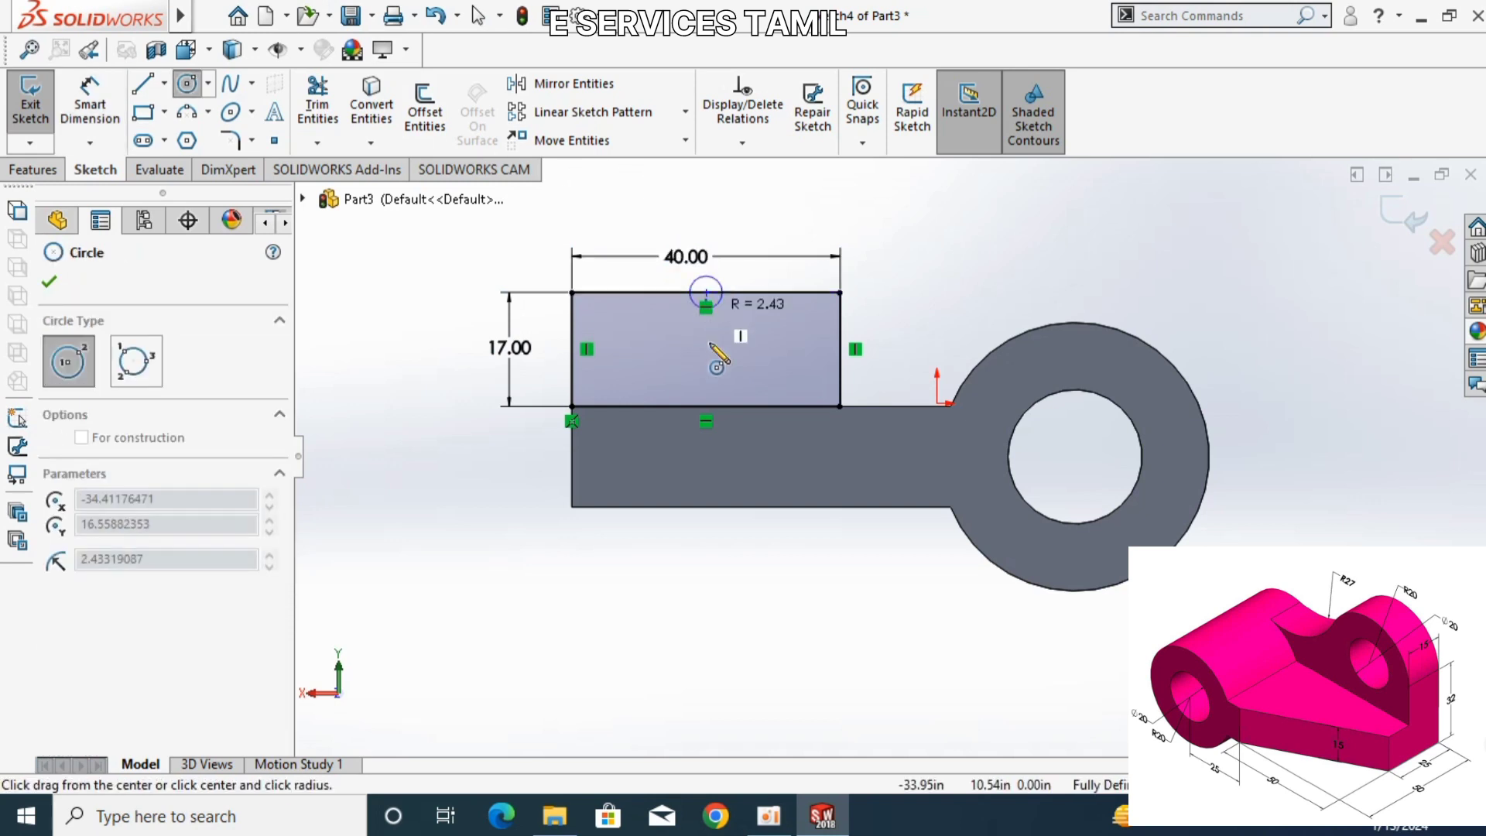
pyautogui.click(728, 369)
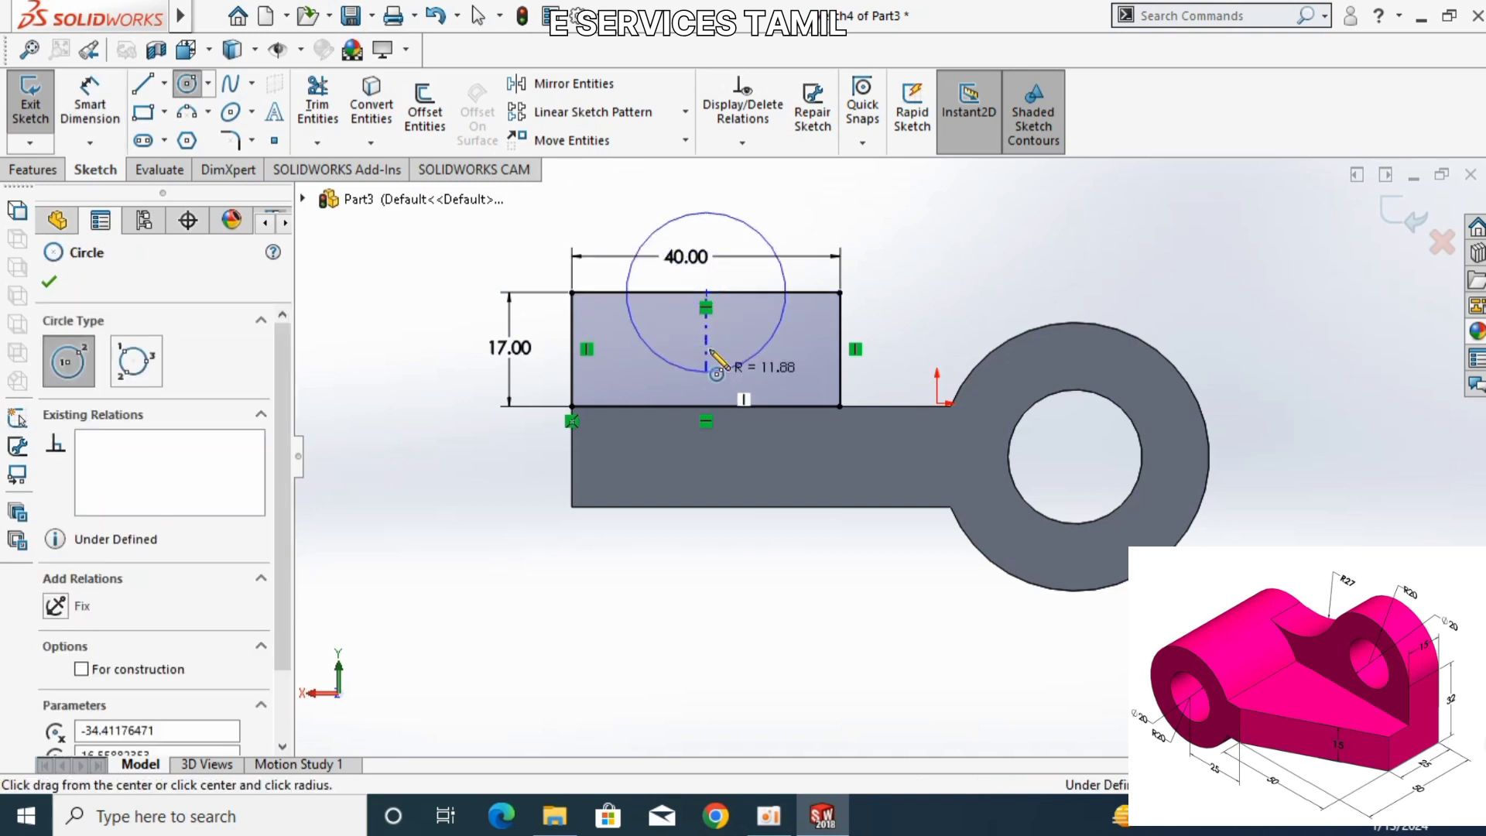
pyautogui.click(706, 293)
pyautogui.click(706, 479)
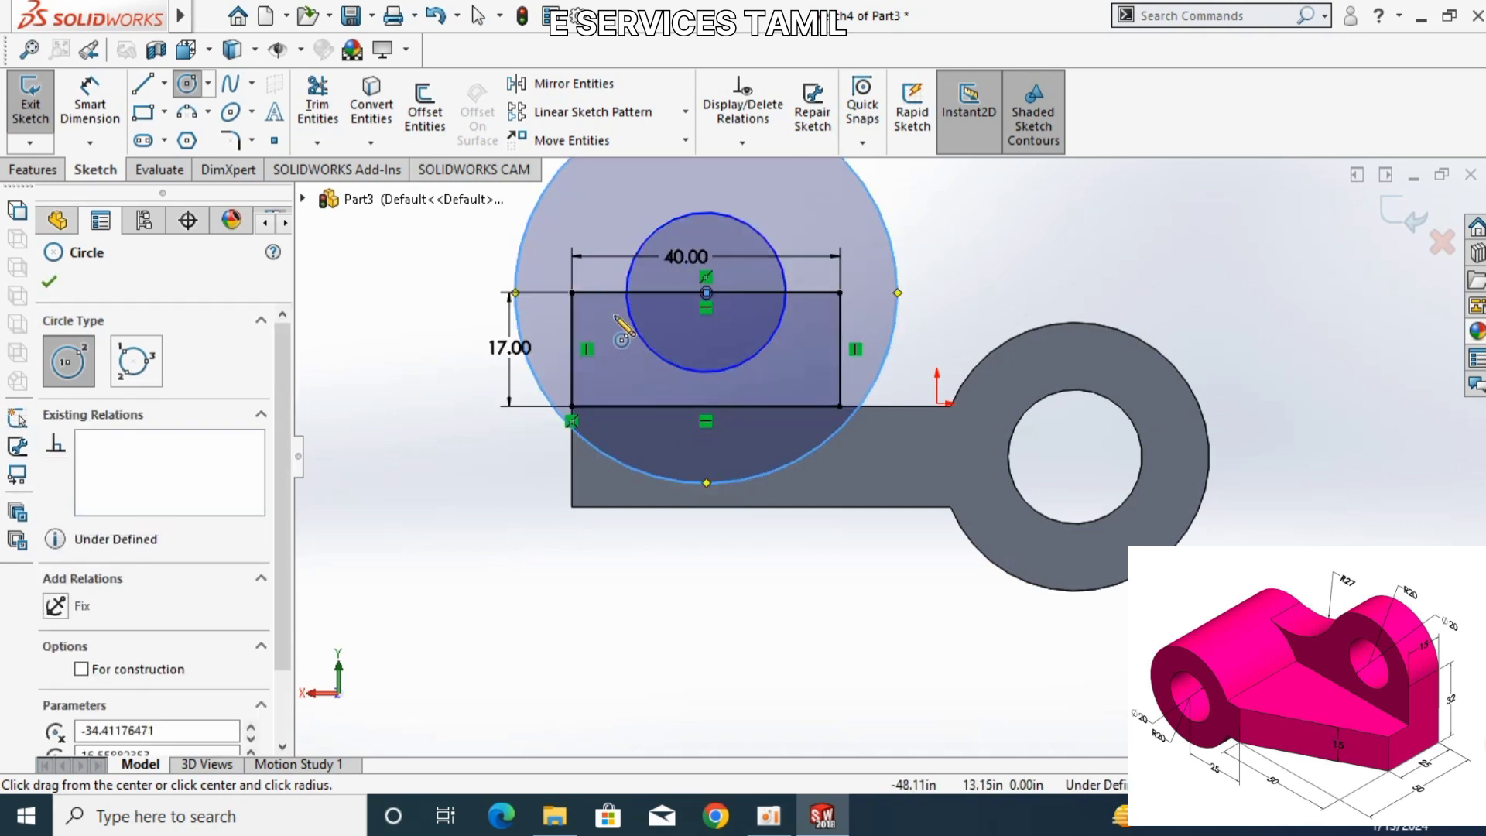
# - Dimension the circles to diameters 20 and 40
pyautogui.click(85, 116)
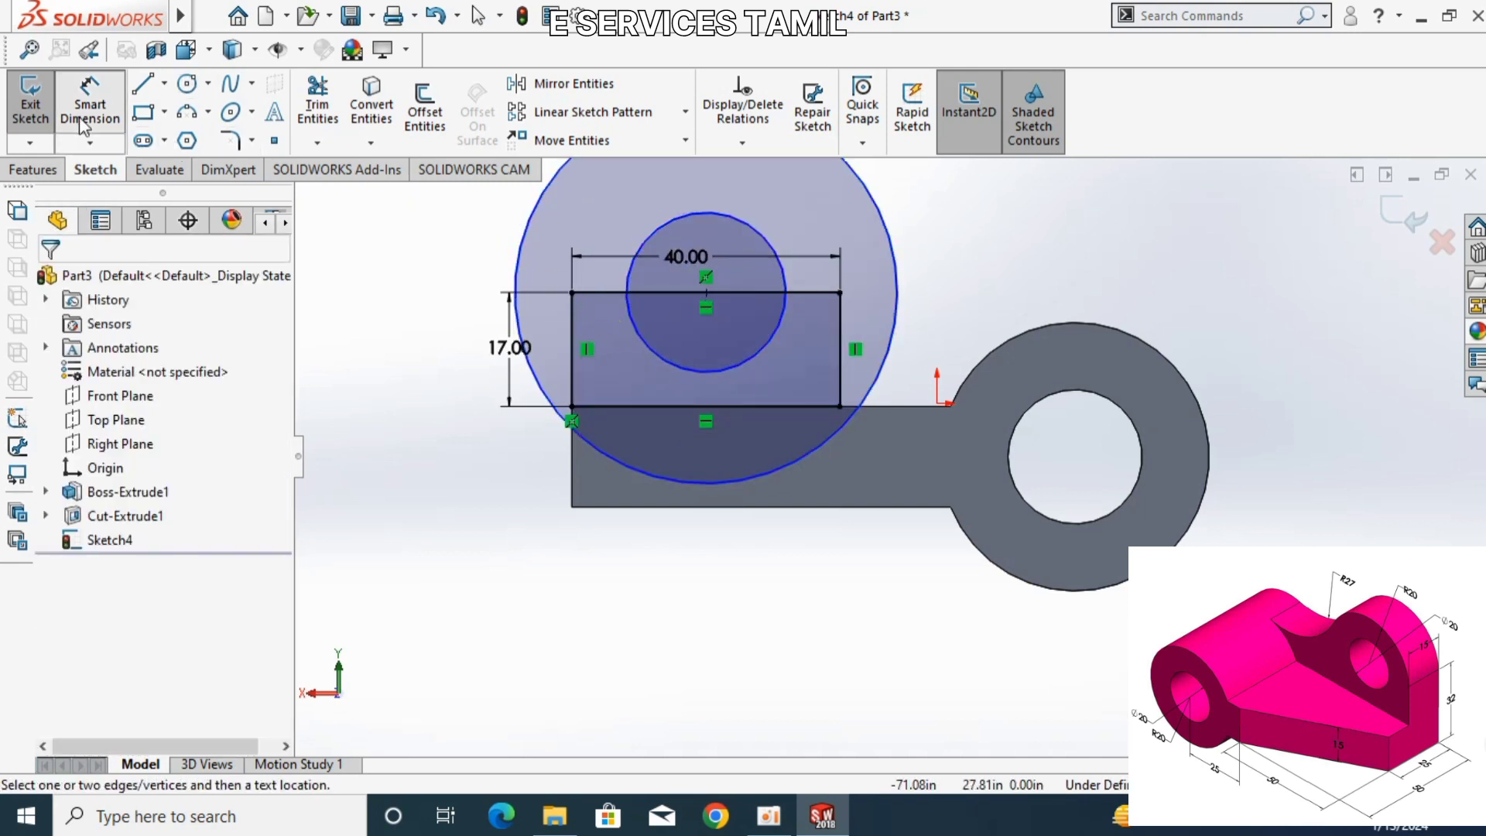
pyautogui.click(629, 294)
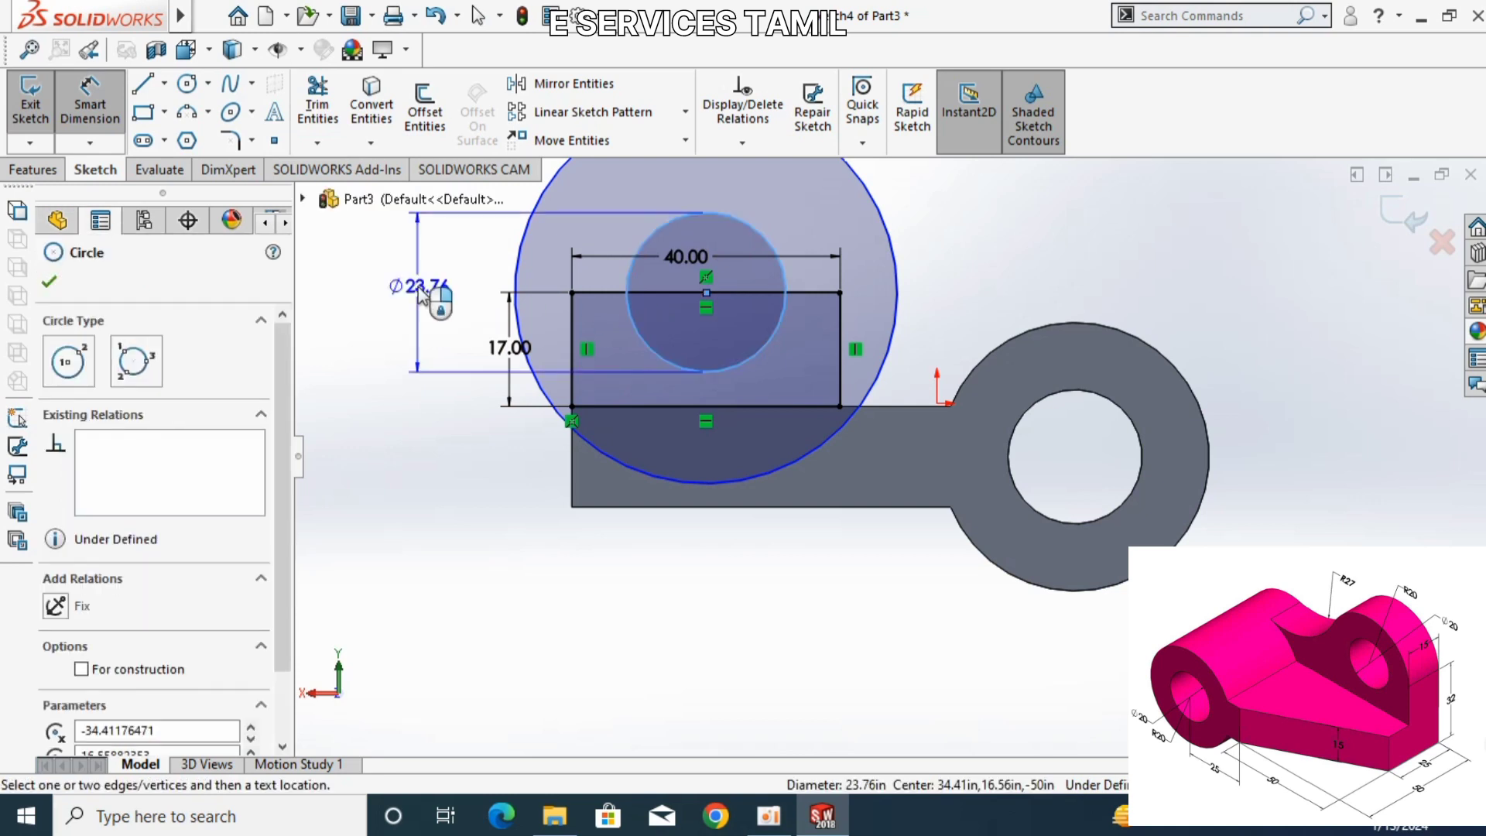
pyautogui.click(418, 295)
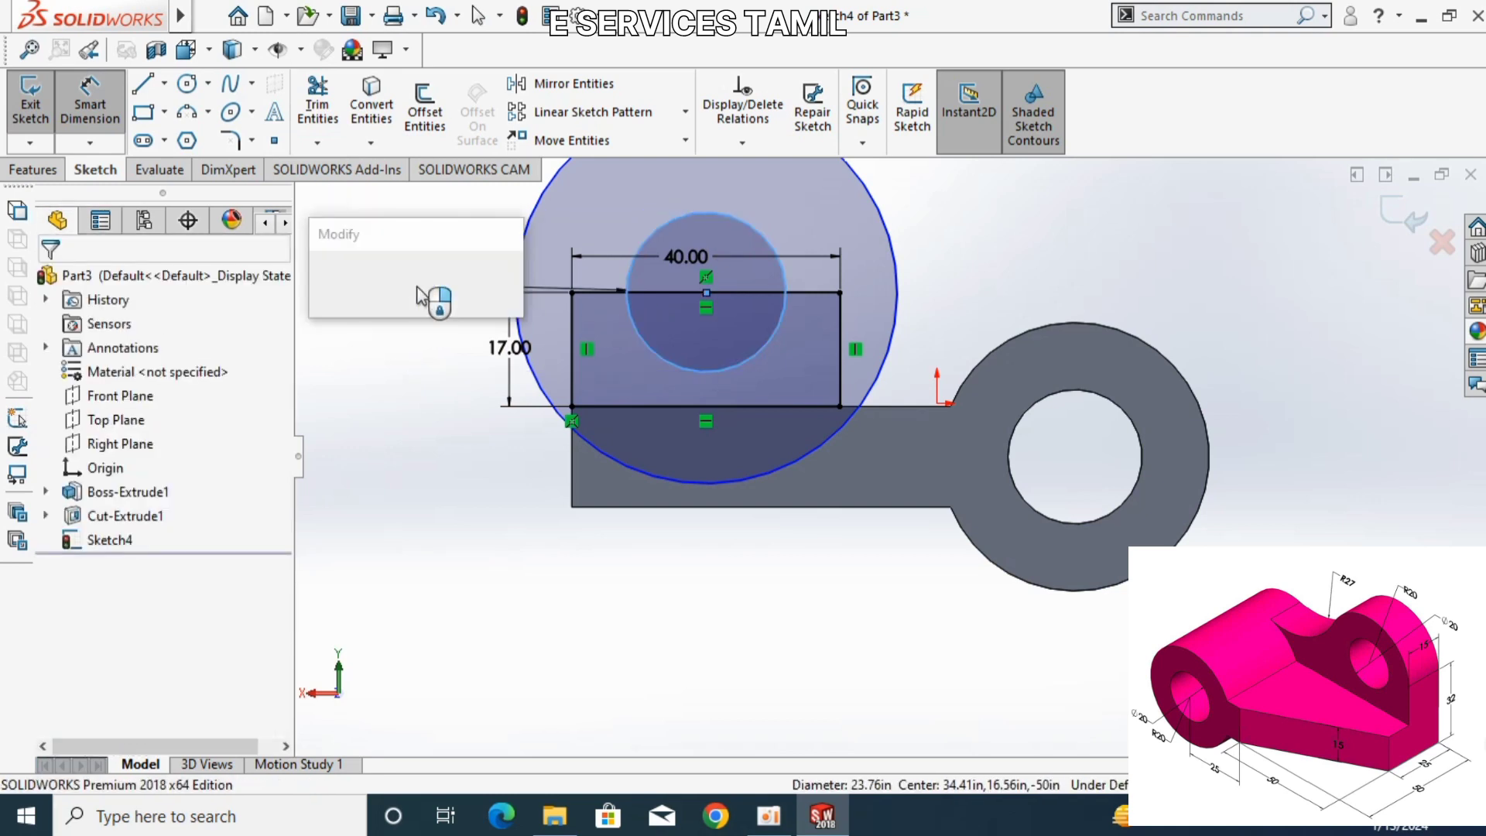
pyautogui.press('Return')
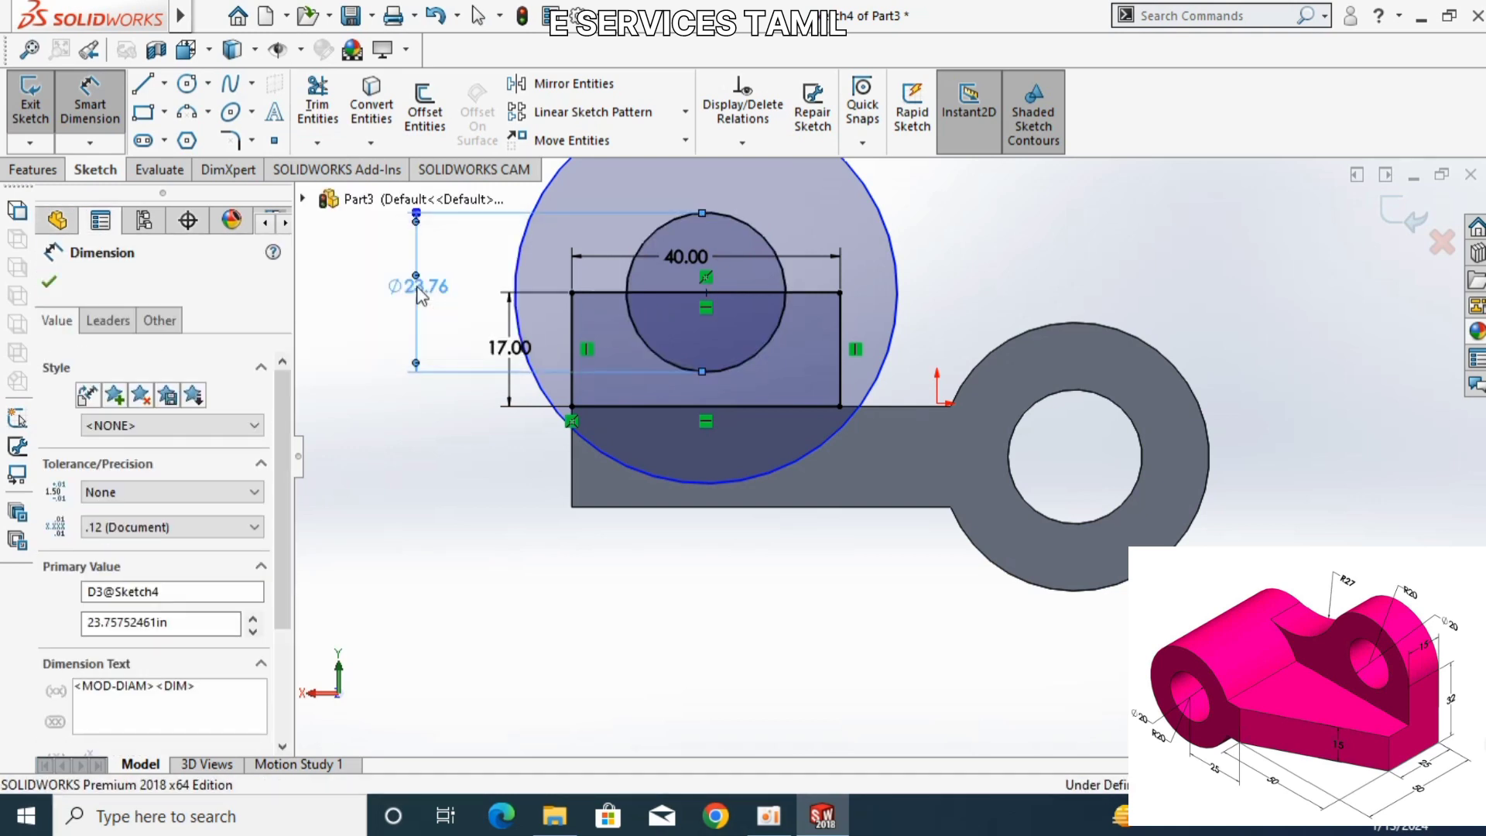
pyautogui.click(525, 264)
pyautogui.click(352, 296)
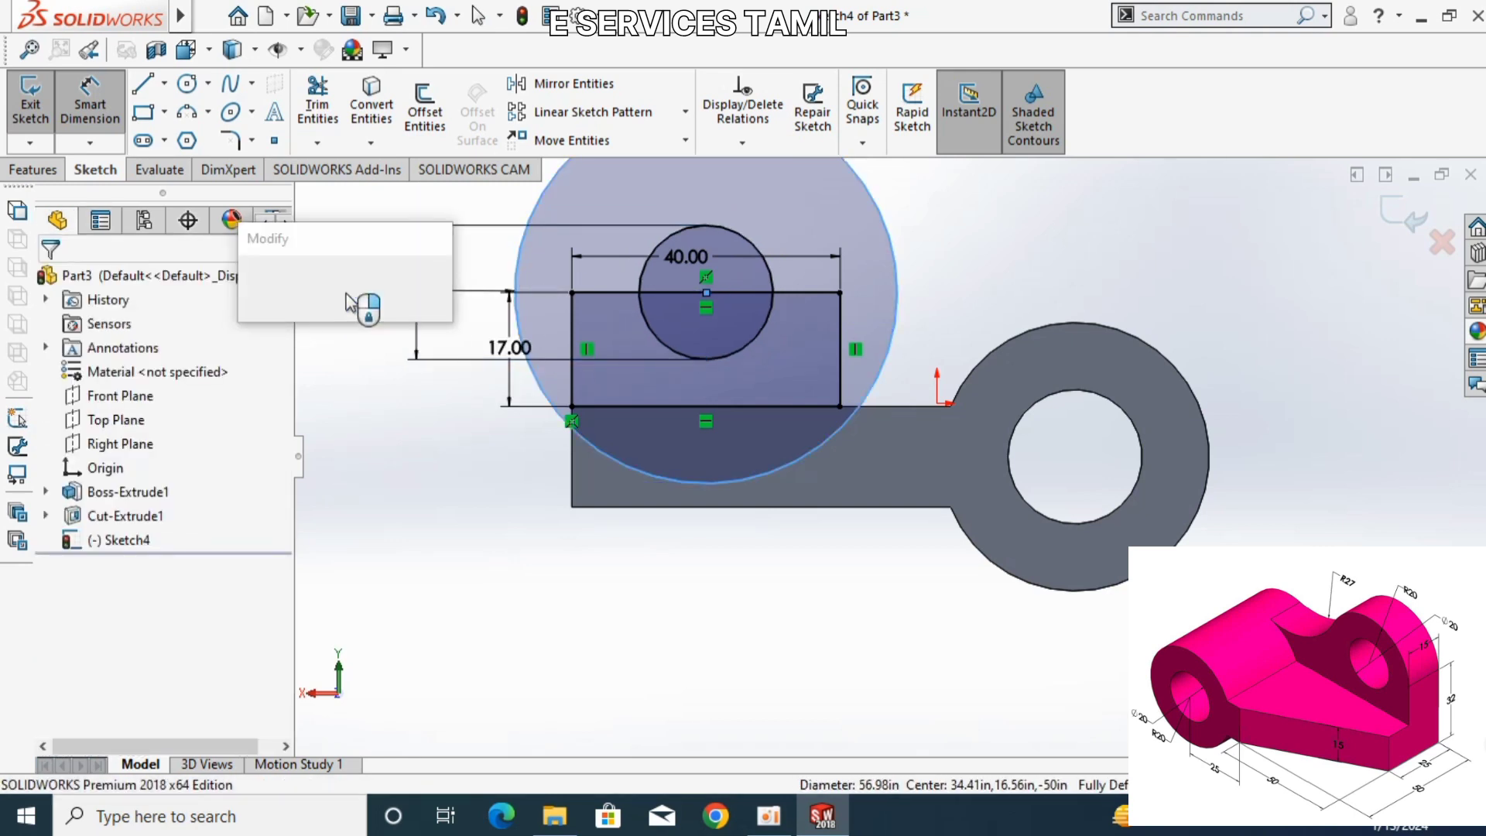
pyautogui.write('40')
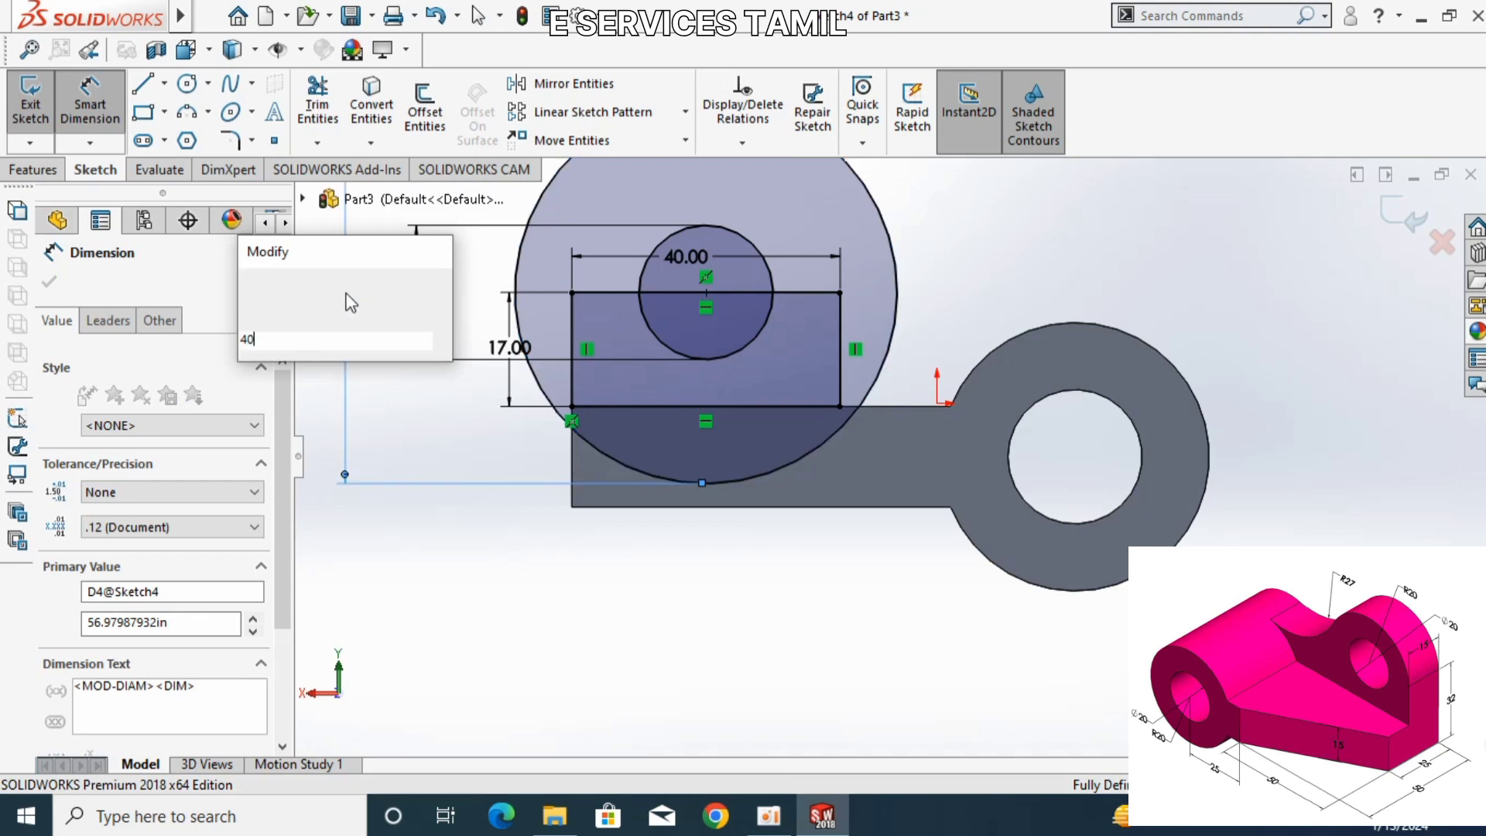
pyautogui.press('Return')
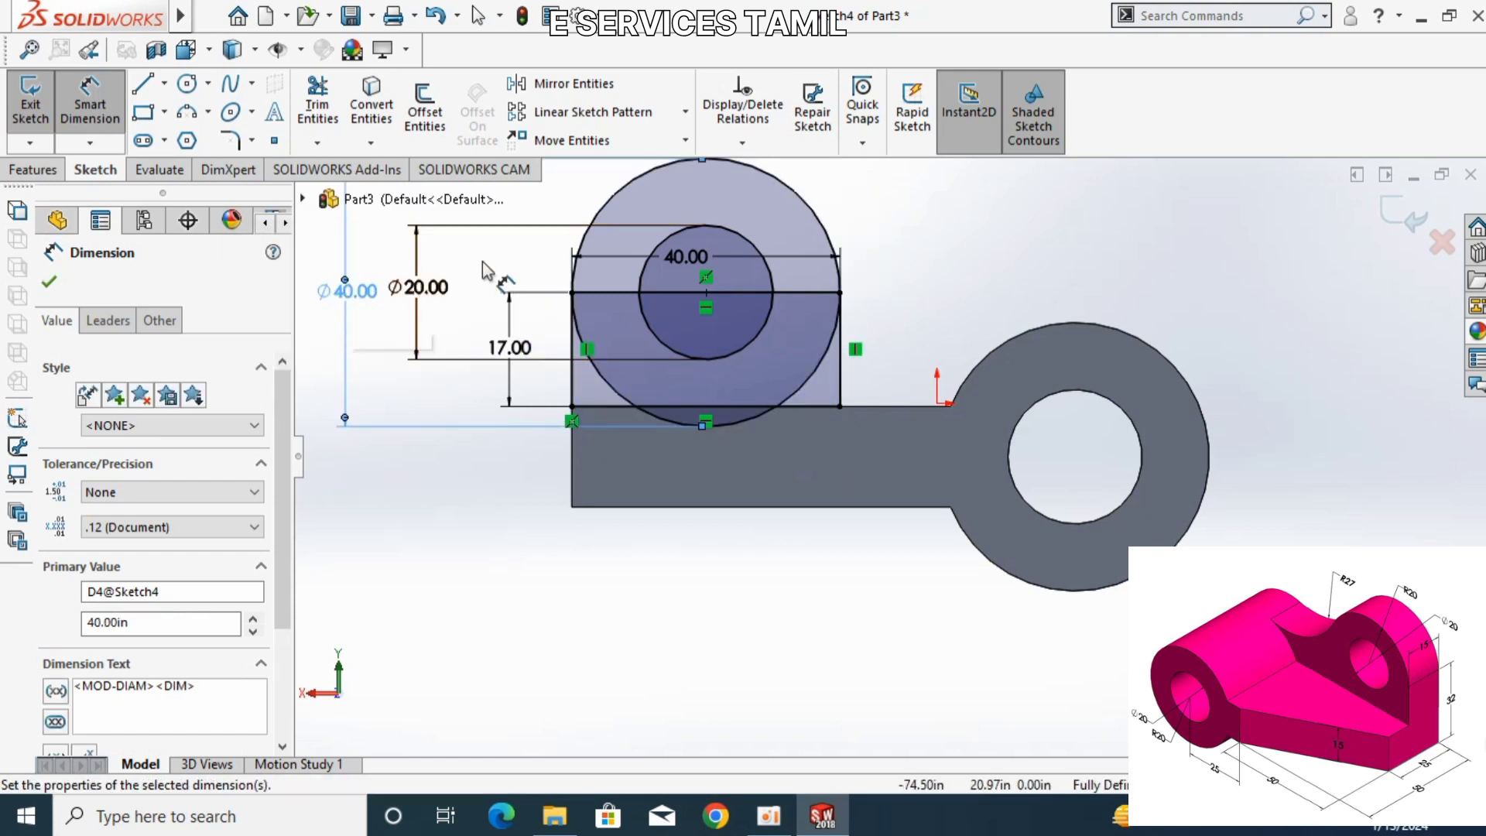
pyautogui.moveTo(863, 281); pyautogui.dragTo(823, 289, button='middle')
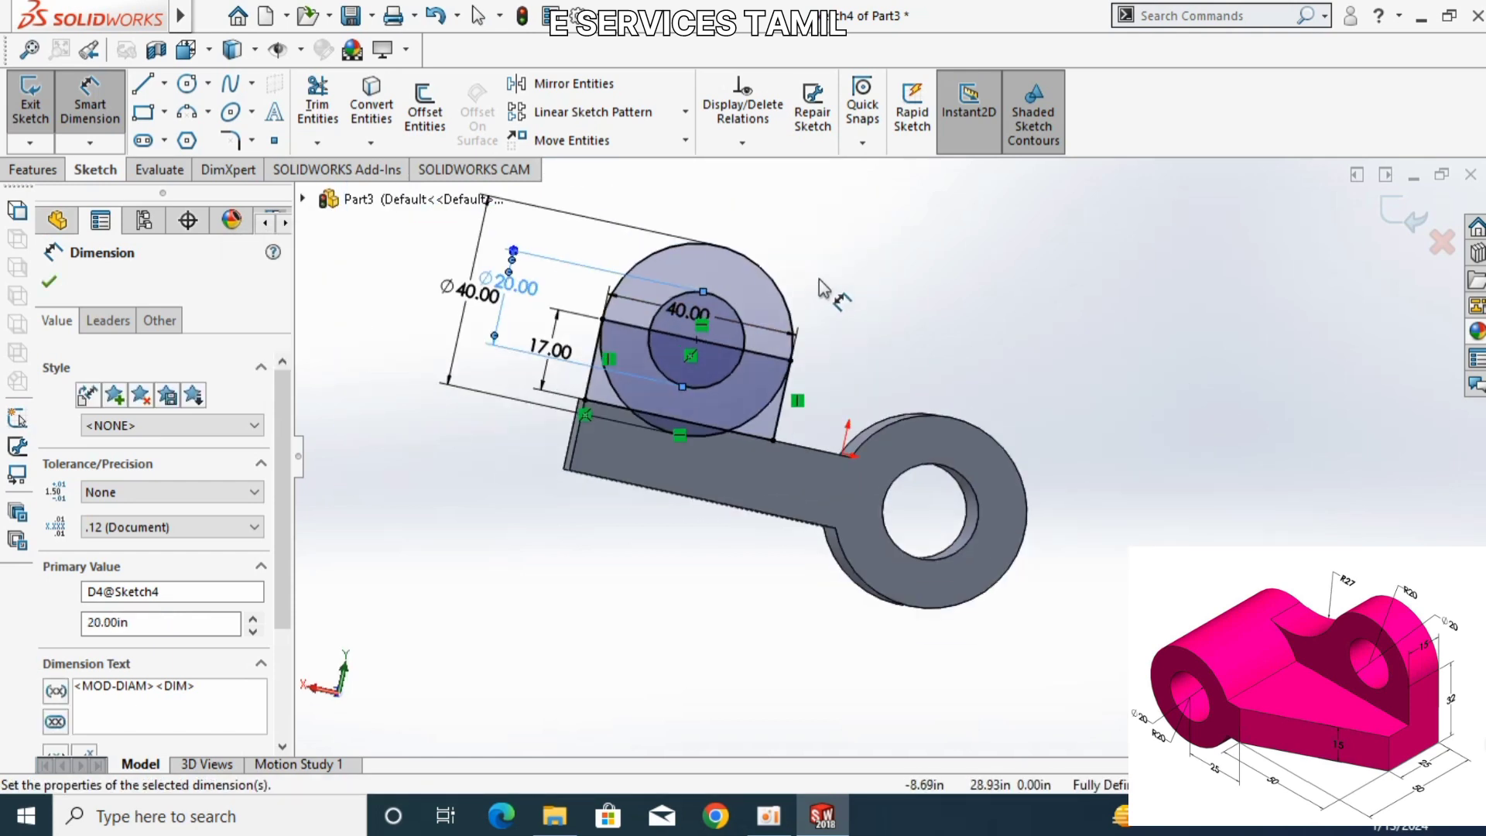
# - Draw a three-point arc from the rectangle's right corner to the ring edge, radius 27
pyautogui.scroll(-3, 819, 302)
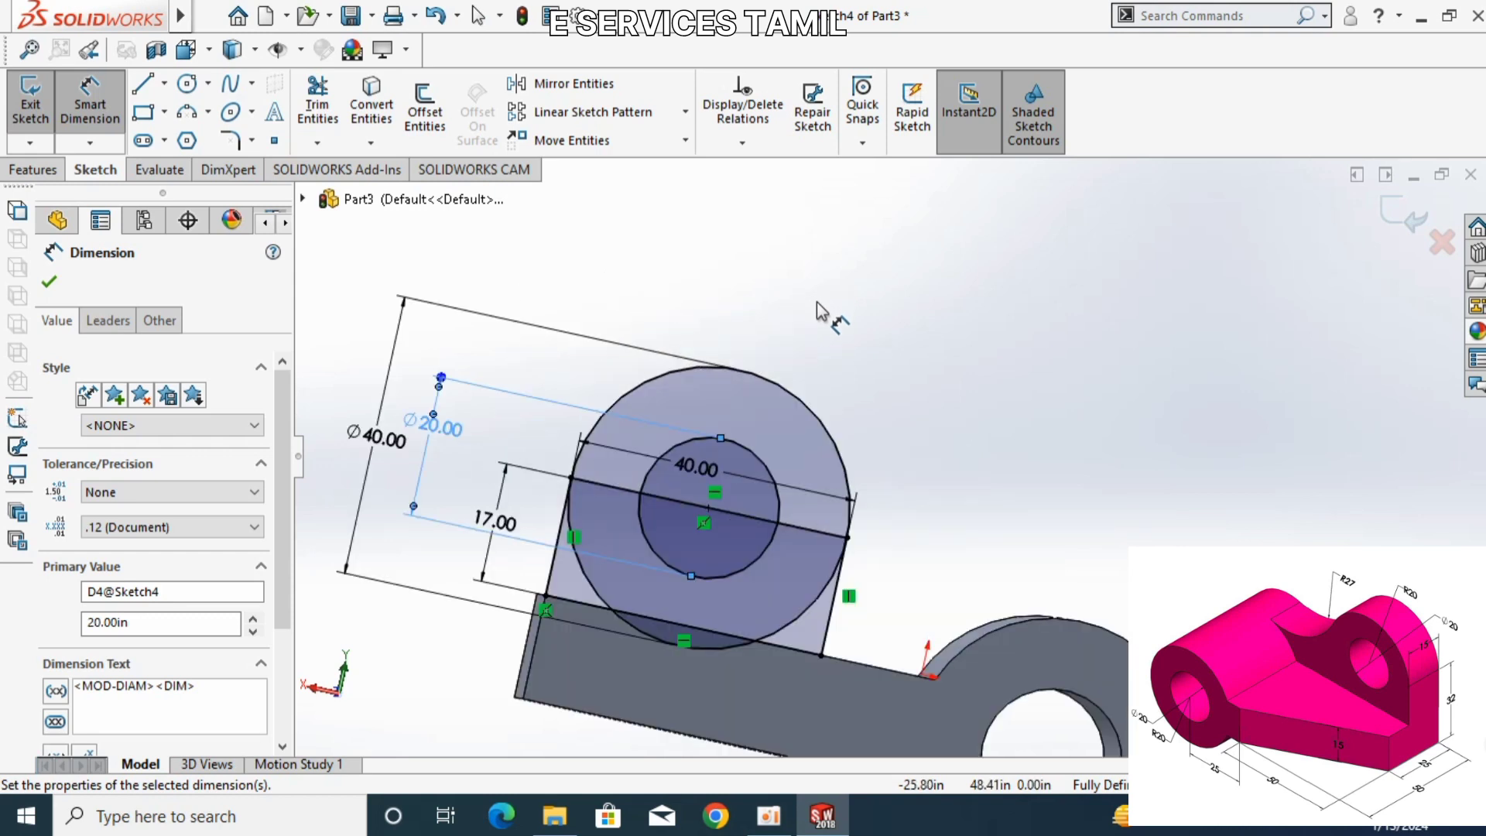
pyautogui.scroll(2, 819, 303)
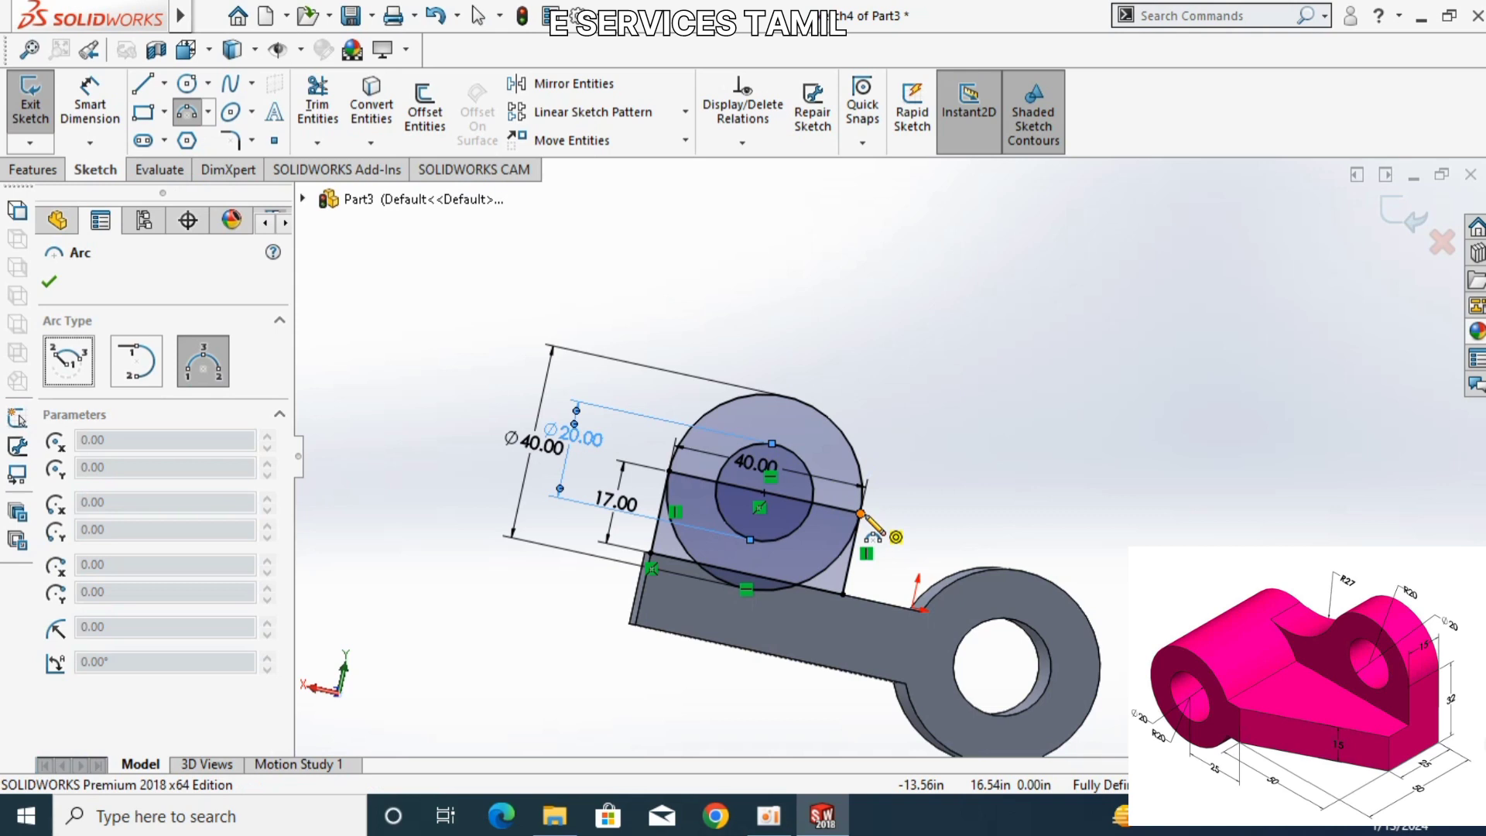
pyautogui.click(861, 513)
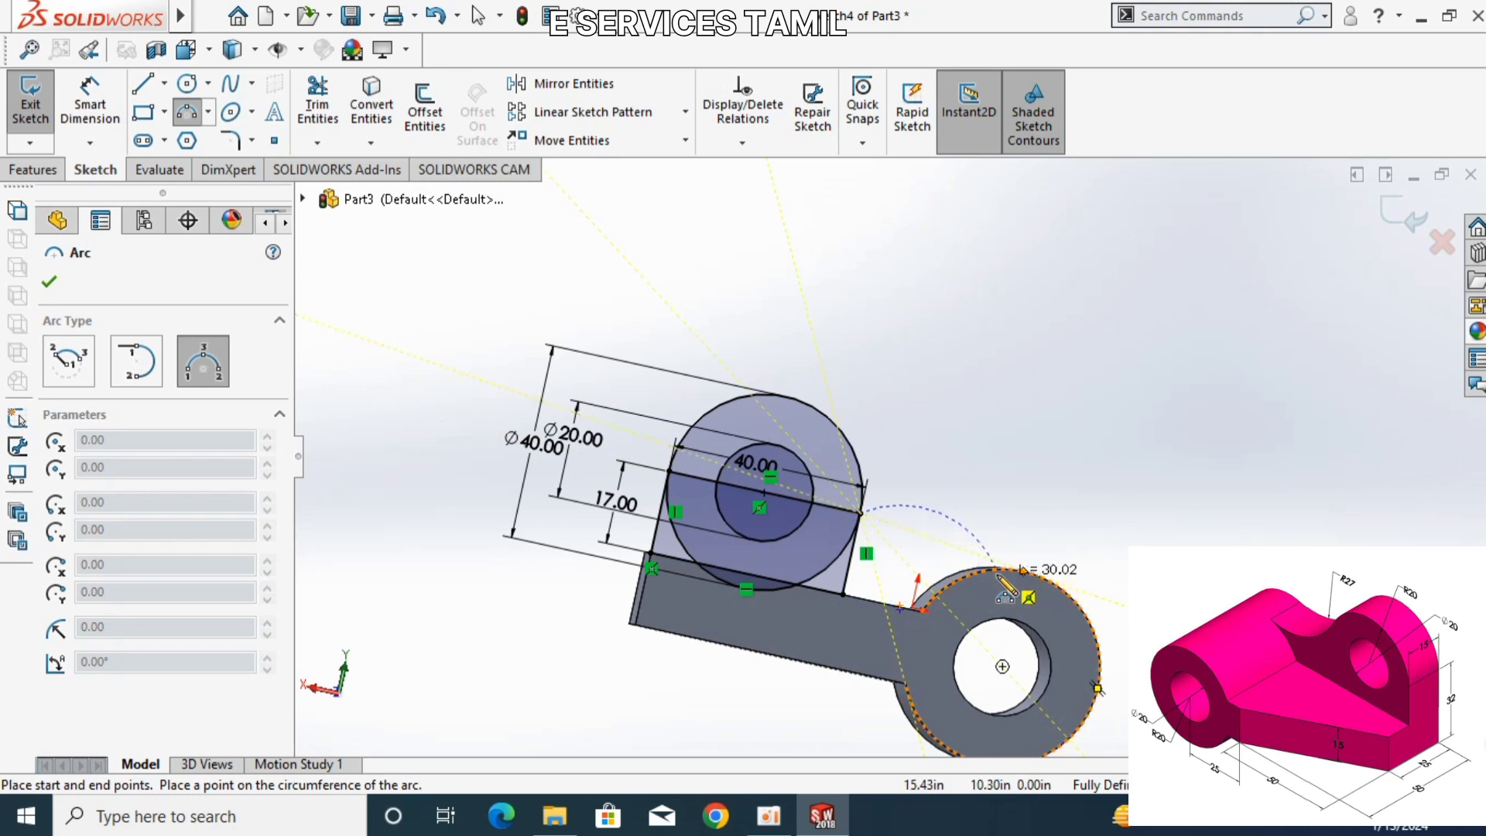
pyautogui.click(998, 570)
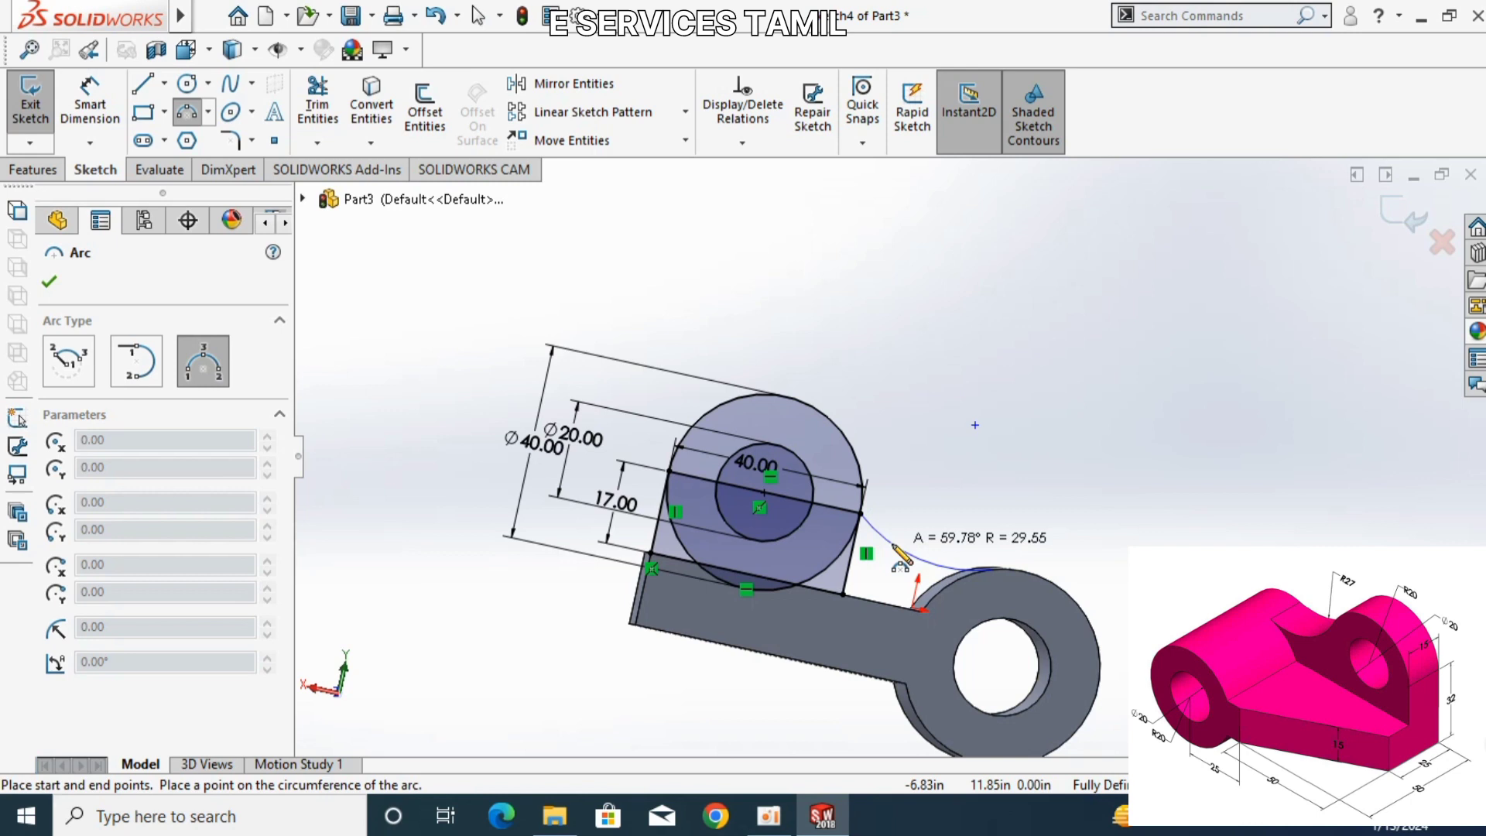
pyautogui.click(896, 547)
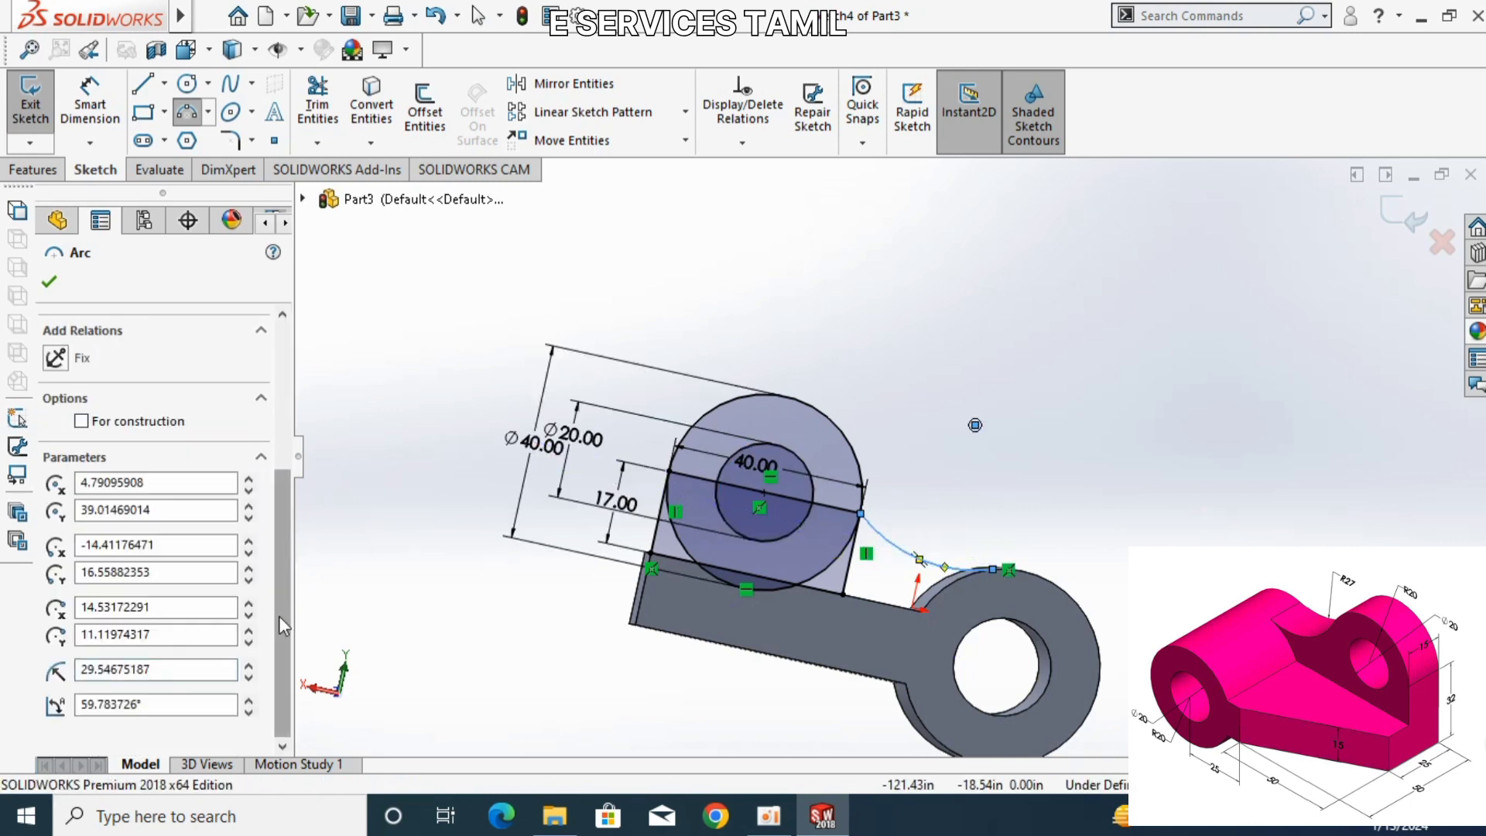
pyautogui.doubleClick(181, 677)
pyautogui.press('BackSpace')
pyautogui.write('27')
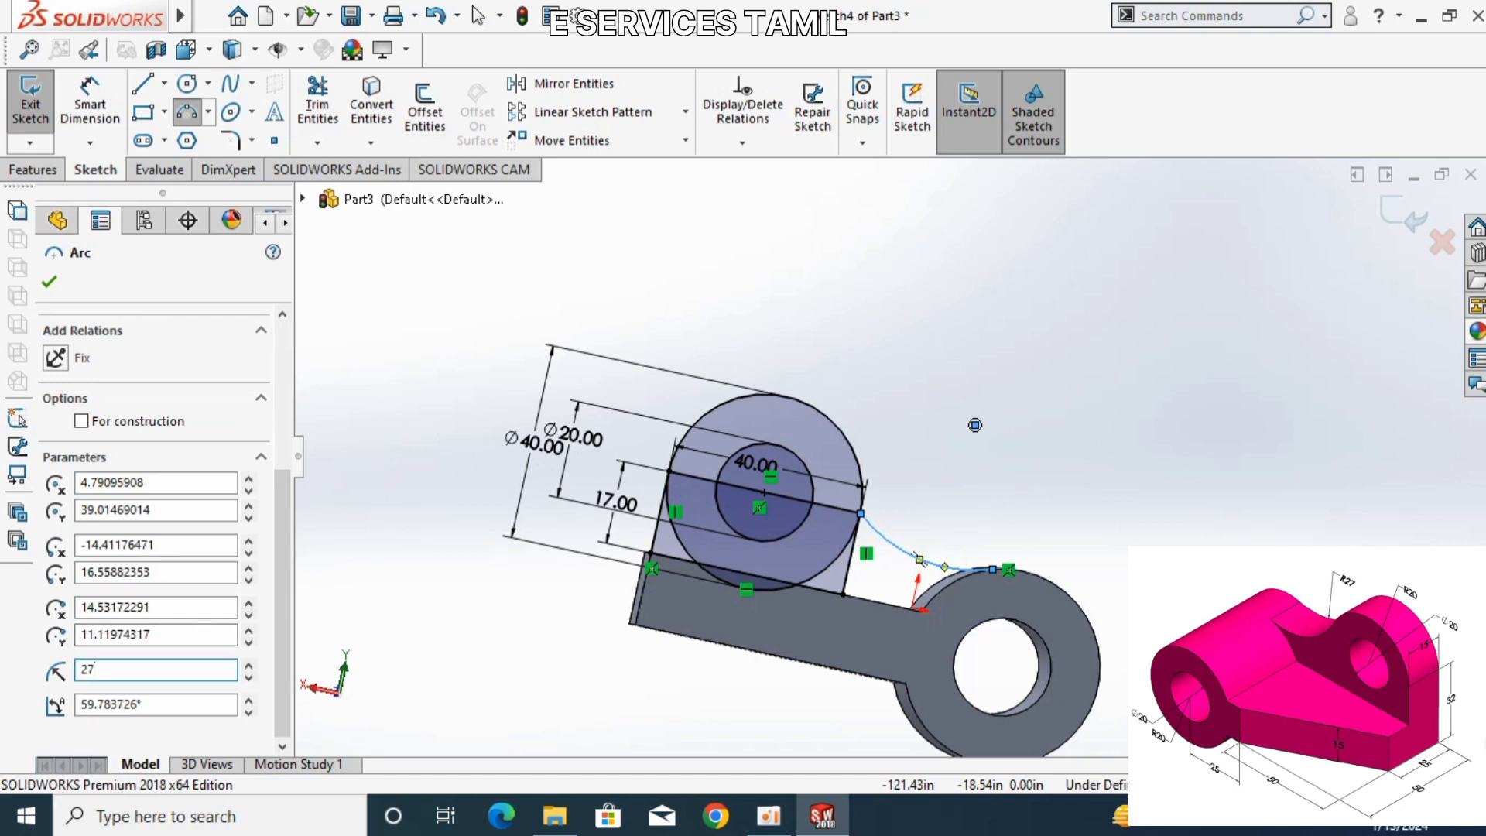
pyautogui.press('Return')
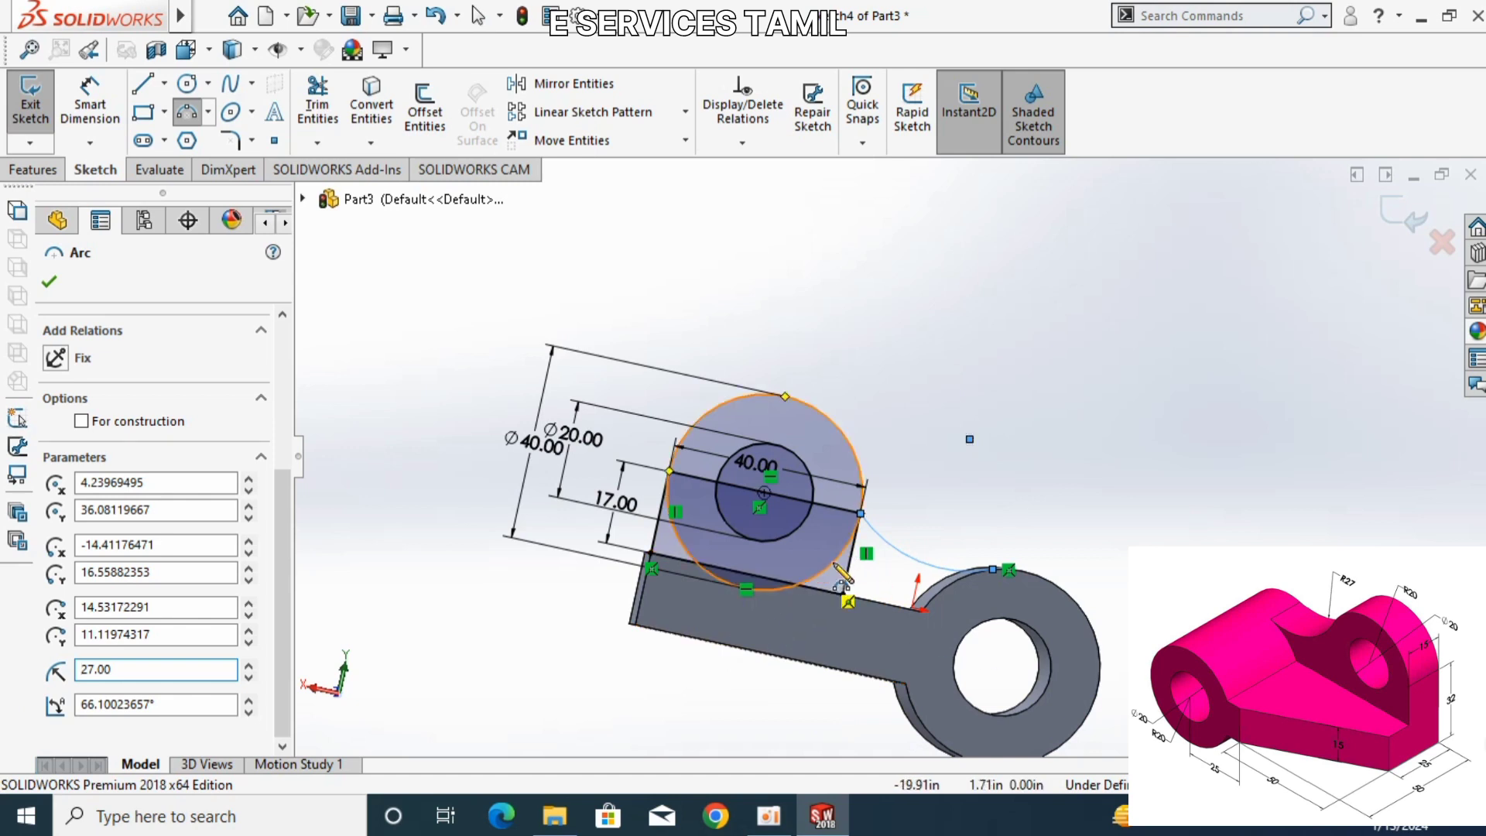
# - Trim the Ø40 circle's lower arcs, the rectangle's right side and stray inner segments
pyautogui.click(329, 127)
pyautogui.scroll(-2, 785, 531)
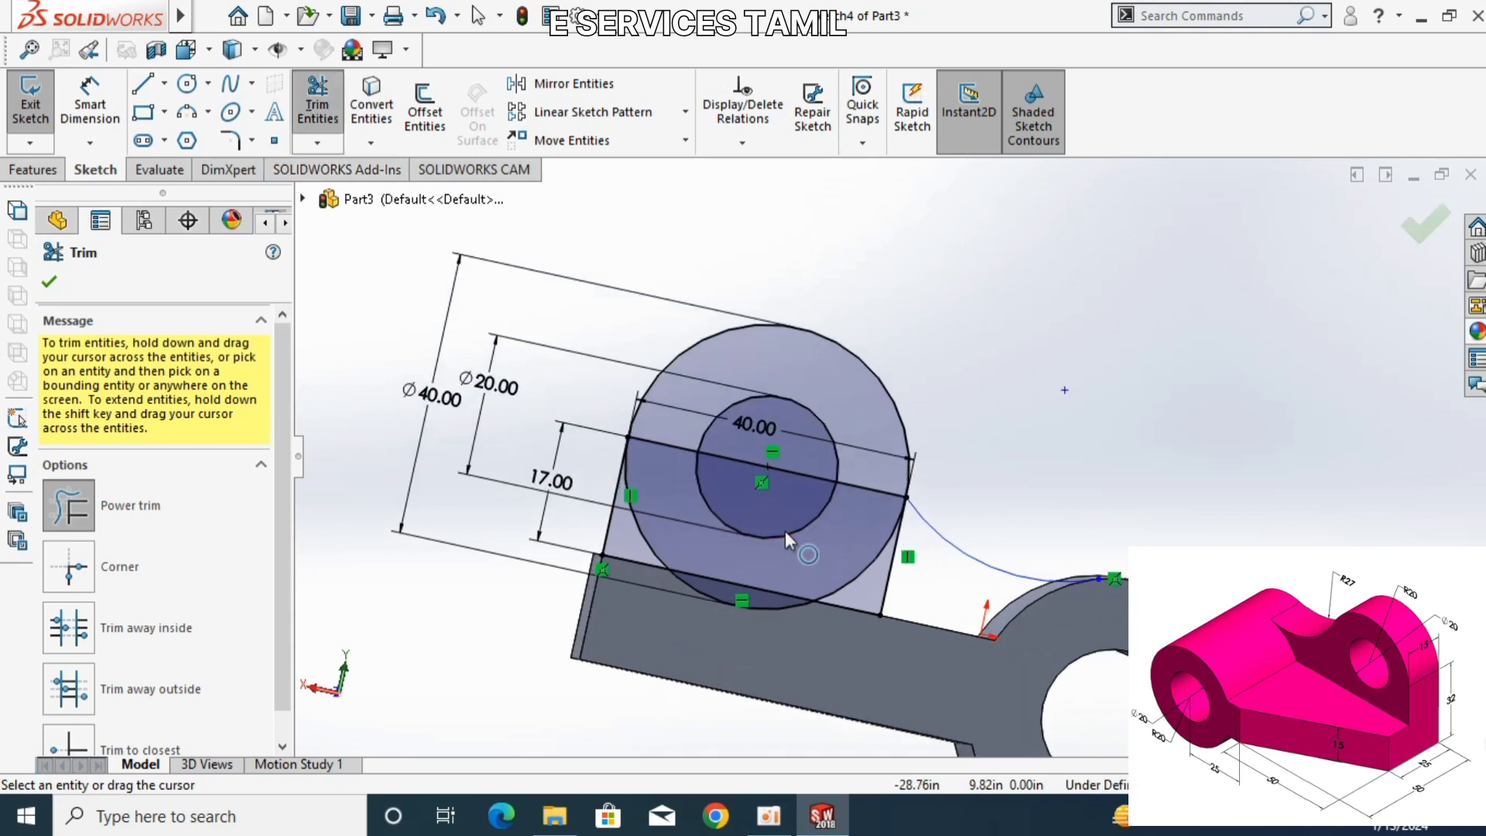
pyautogui.moveTo(786, 475); pyautogui.dragTo(763, 448)
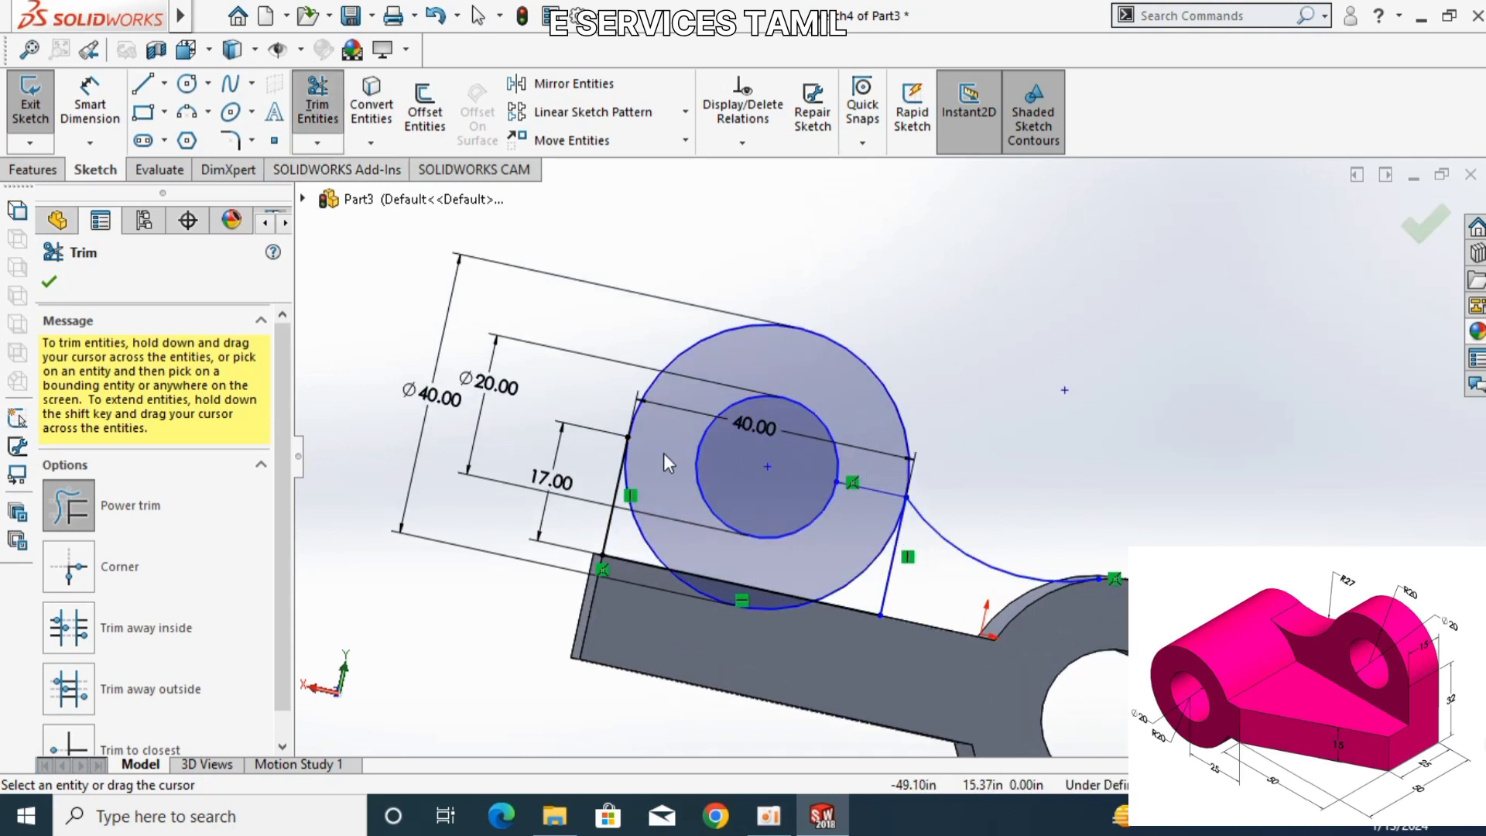
pyautogui.click(623, 560)
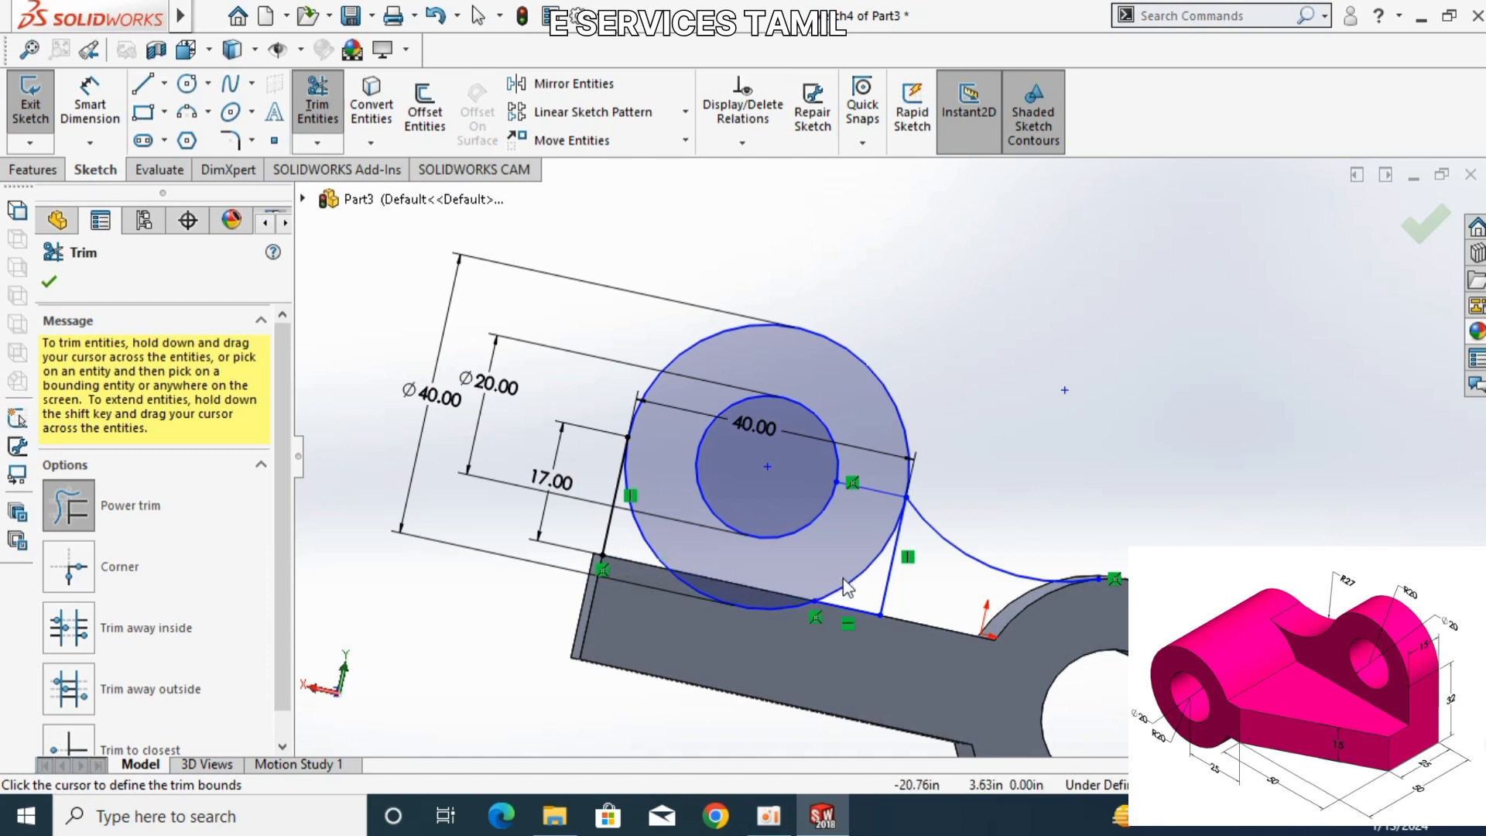
pyautogui.moveTo(843, 580); pyautogui.dragTo(855, 610)
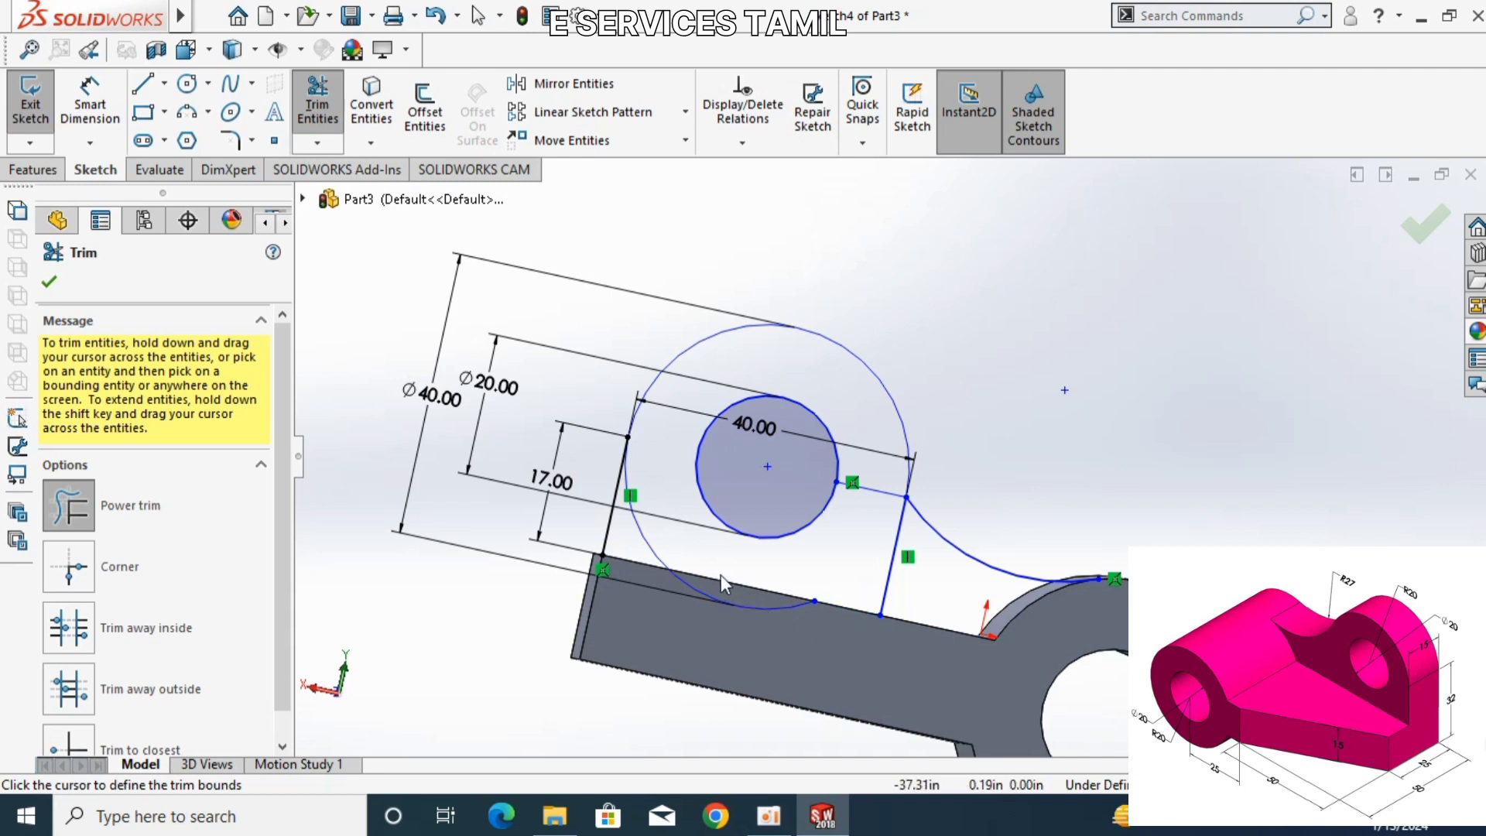
pyautogui.moveTo(699, 591); pyautogui.dragTo(727, 592)
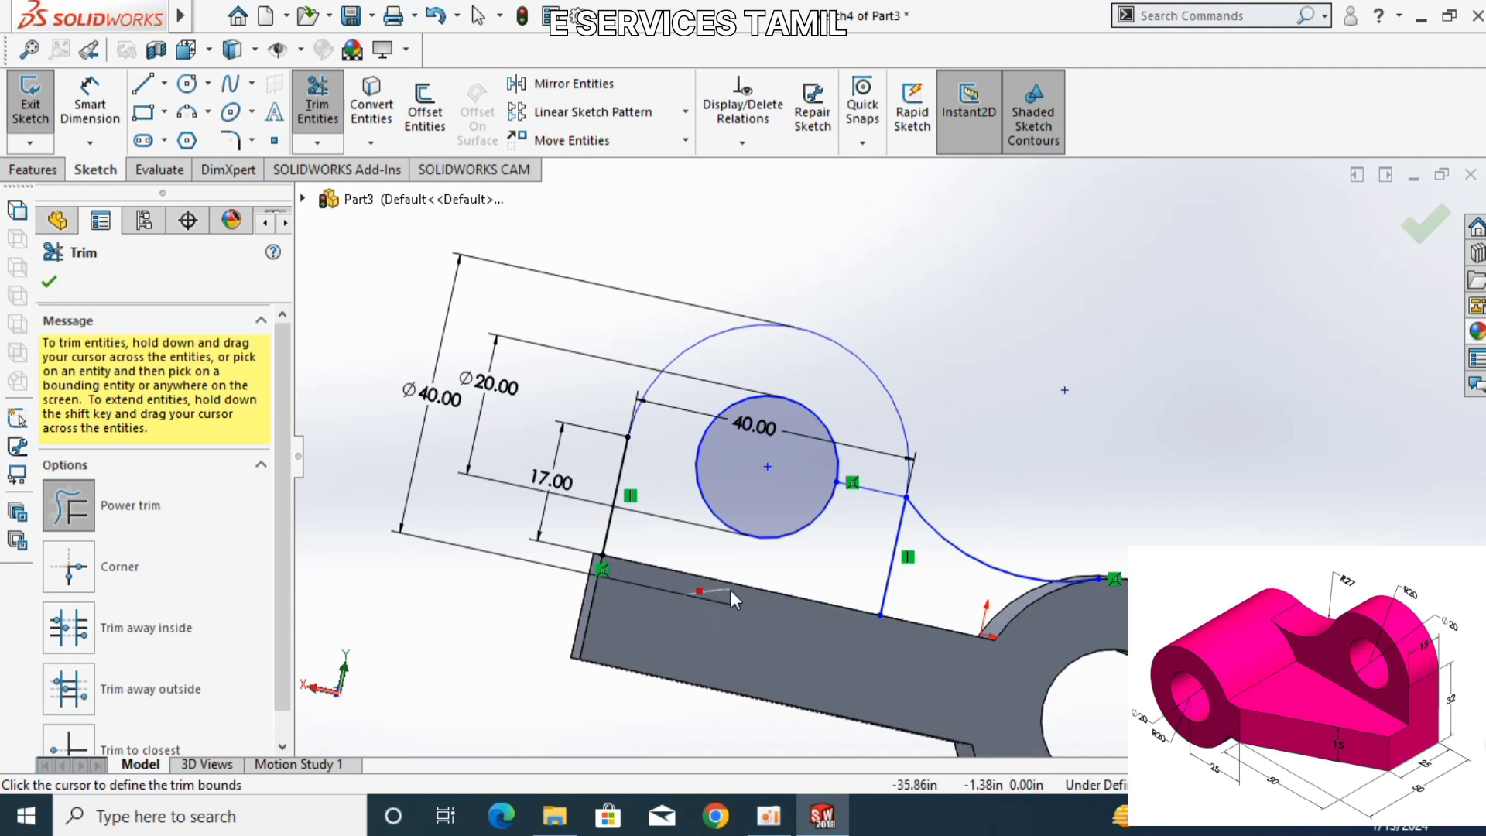
pyautogui.moveTo(887, 581); pyautogui.dragTo(850, 599)
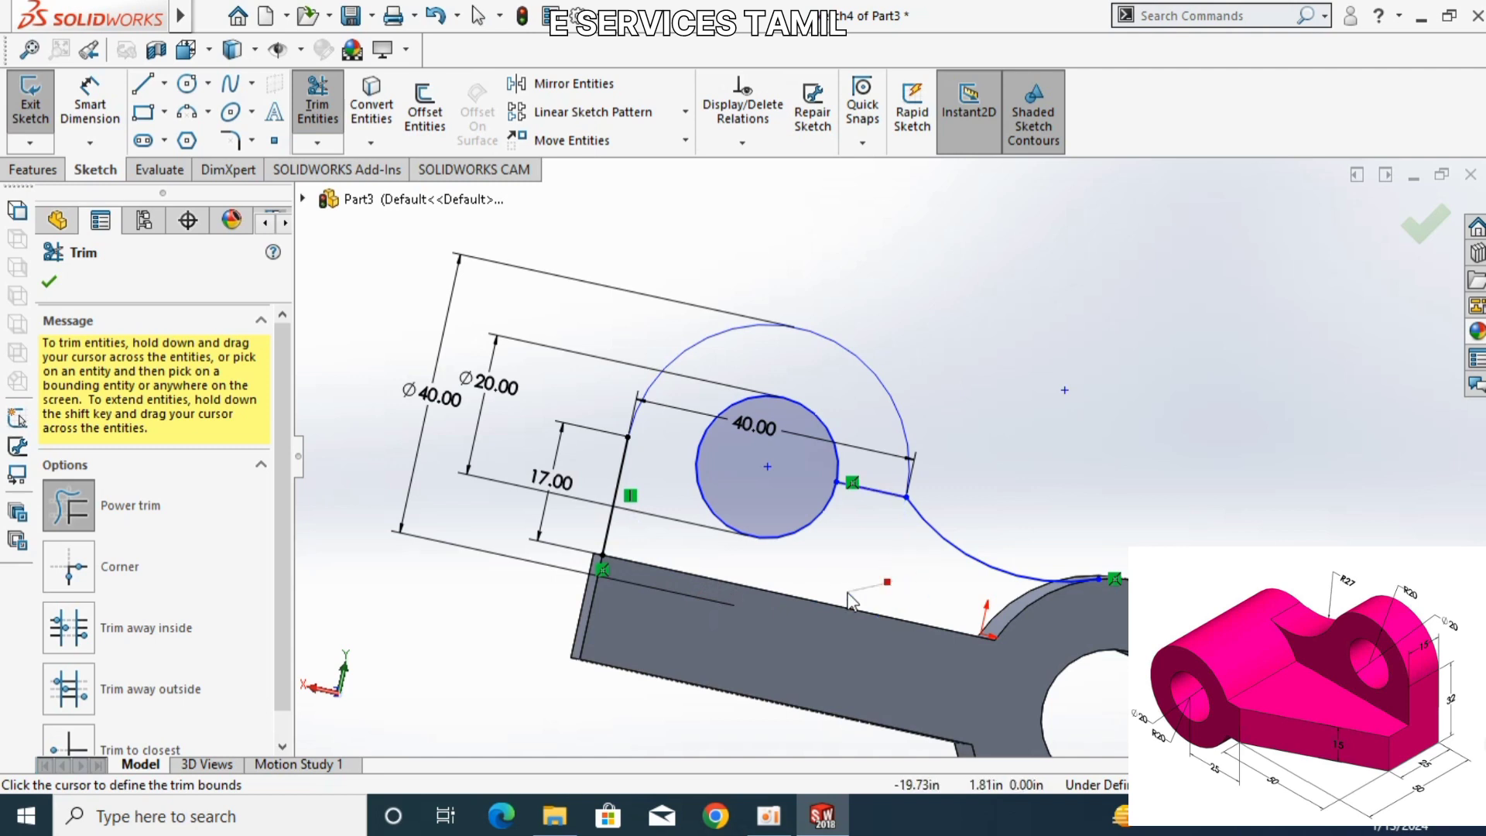
pyautogui.moveTo(887, 462); pyautogui.dragTo(851, 519)
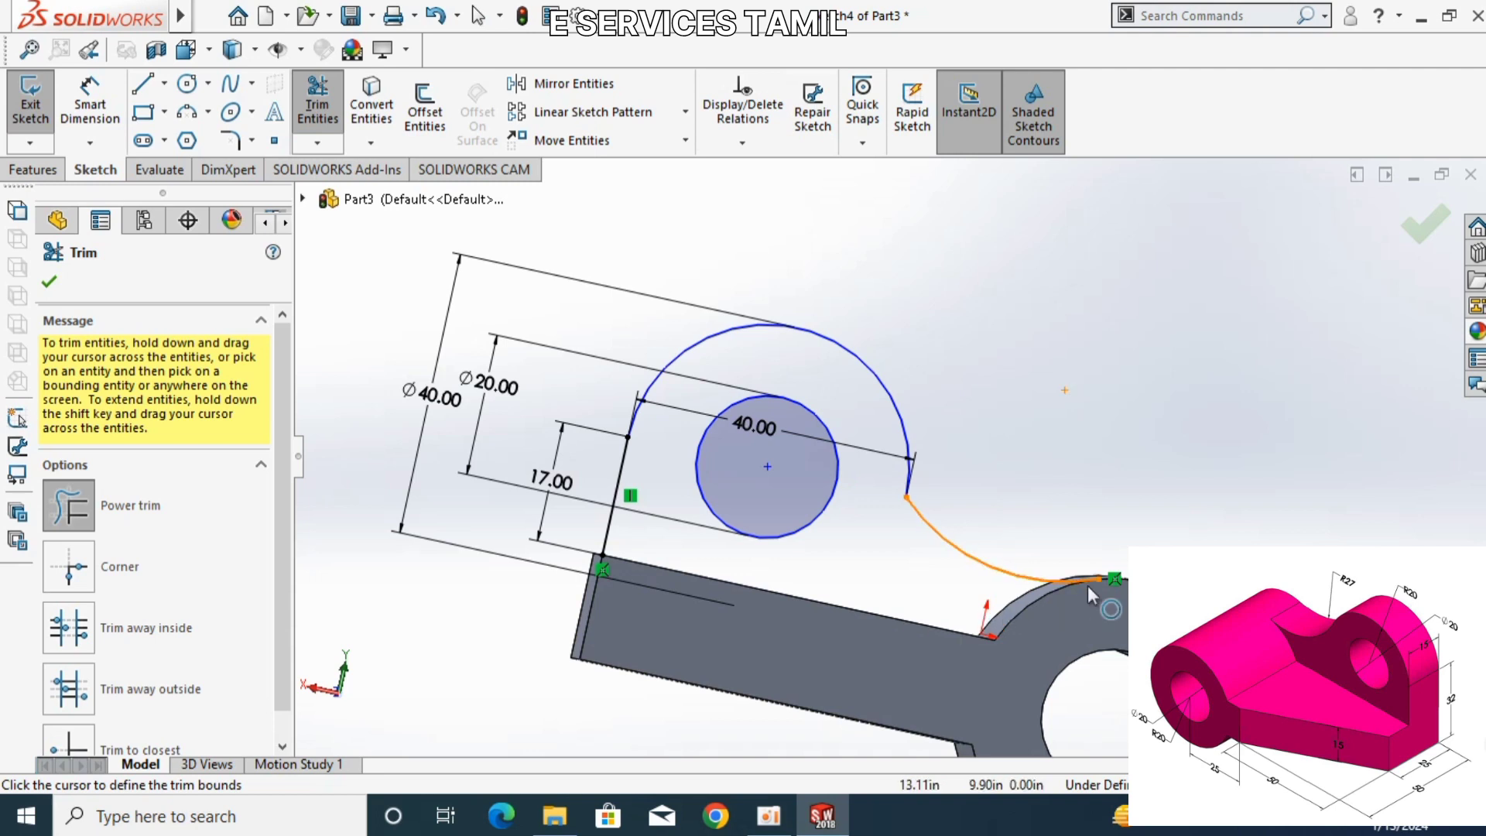
# - Zoom in and cut away the stray curve near the ring top
pyautogui.scroll(-2, 1088, 584)
pyautogui.scroll(-2, 1087, 579)
pyautogui.scroll(-2, 1045, 558)
pyautogui.scroll(-2, 976, 523)
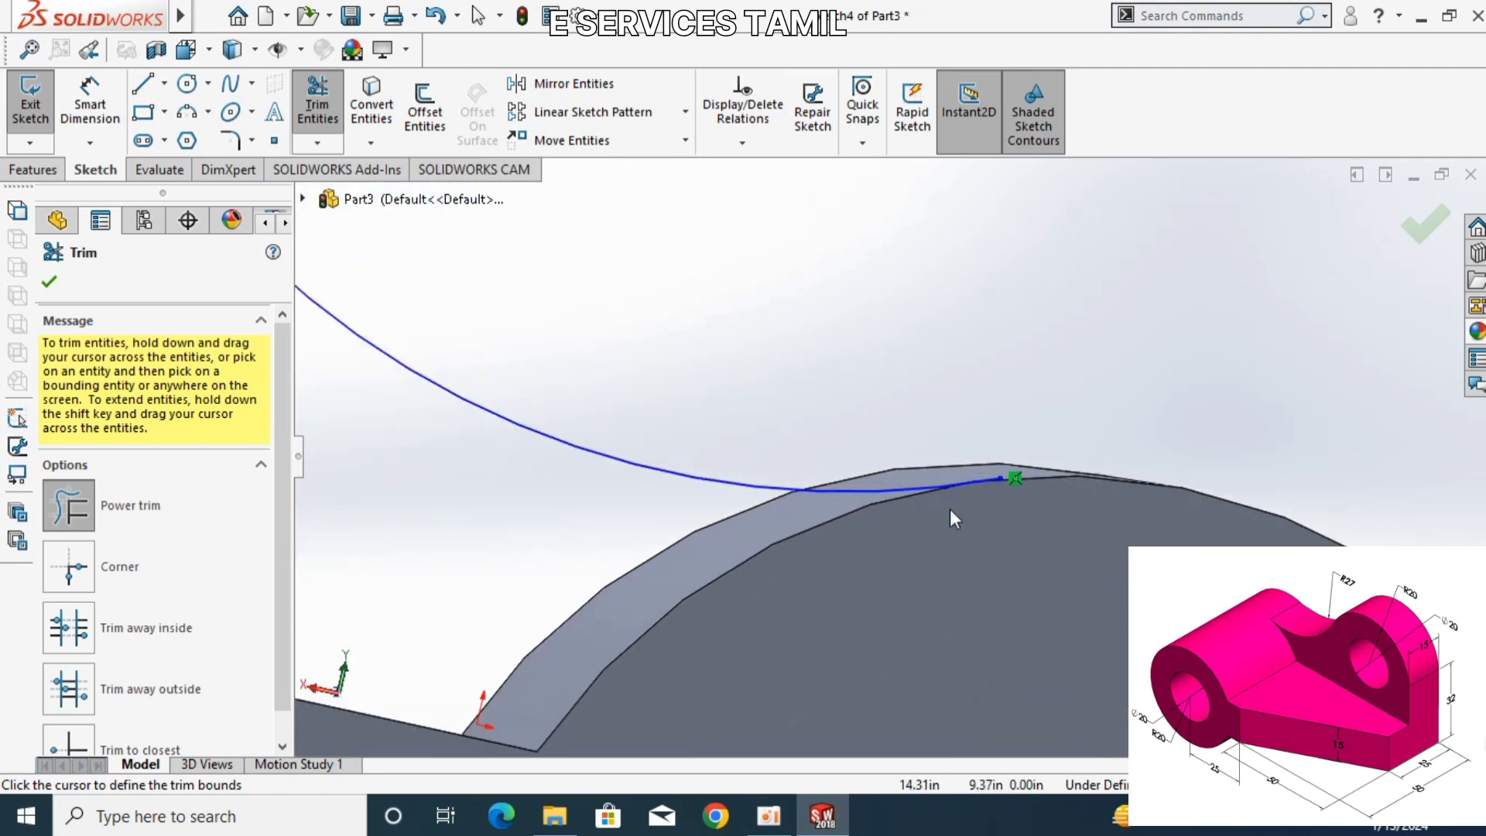
pyautogui.scroll(-2, 967, 496)
pyautogui.scroll(-2, 980, 476)
pyautogui.scroll(-2, 921, 430)
pyautogui.scroll(-2, 867, 387)
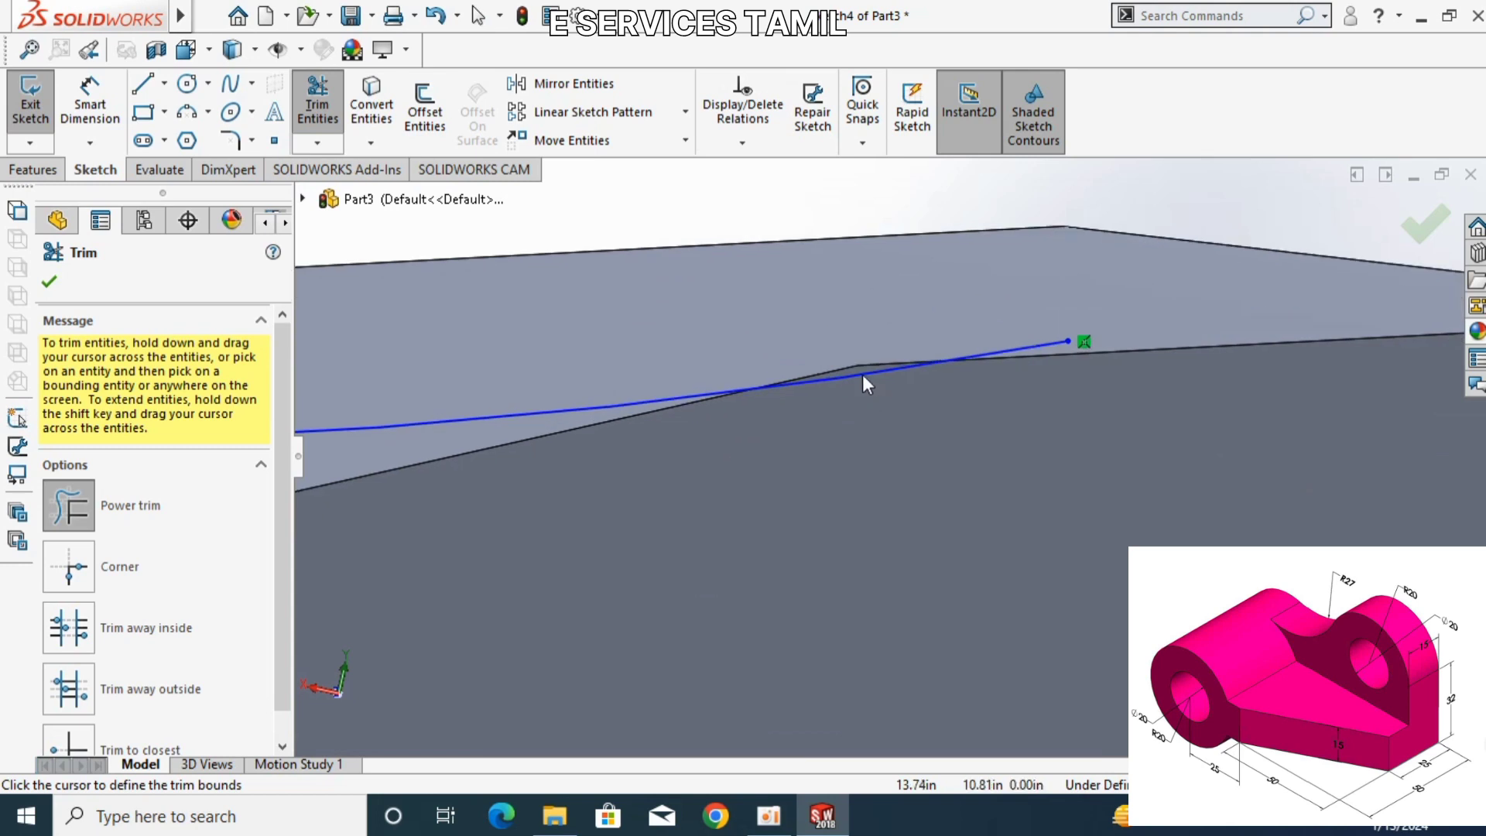
pyautogui.scroll(-2, 863, 376)
pyautogui.scroll(-1, 858, 373)
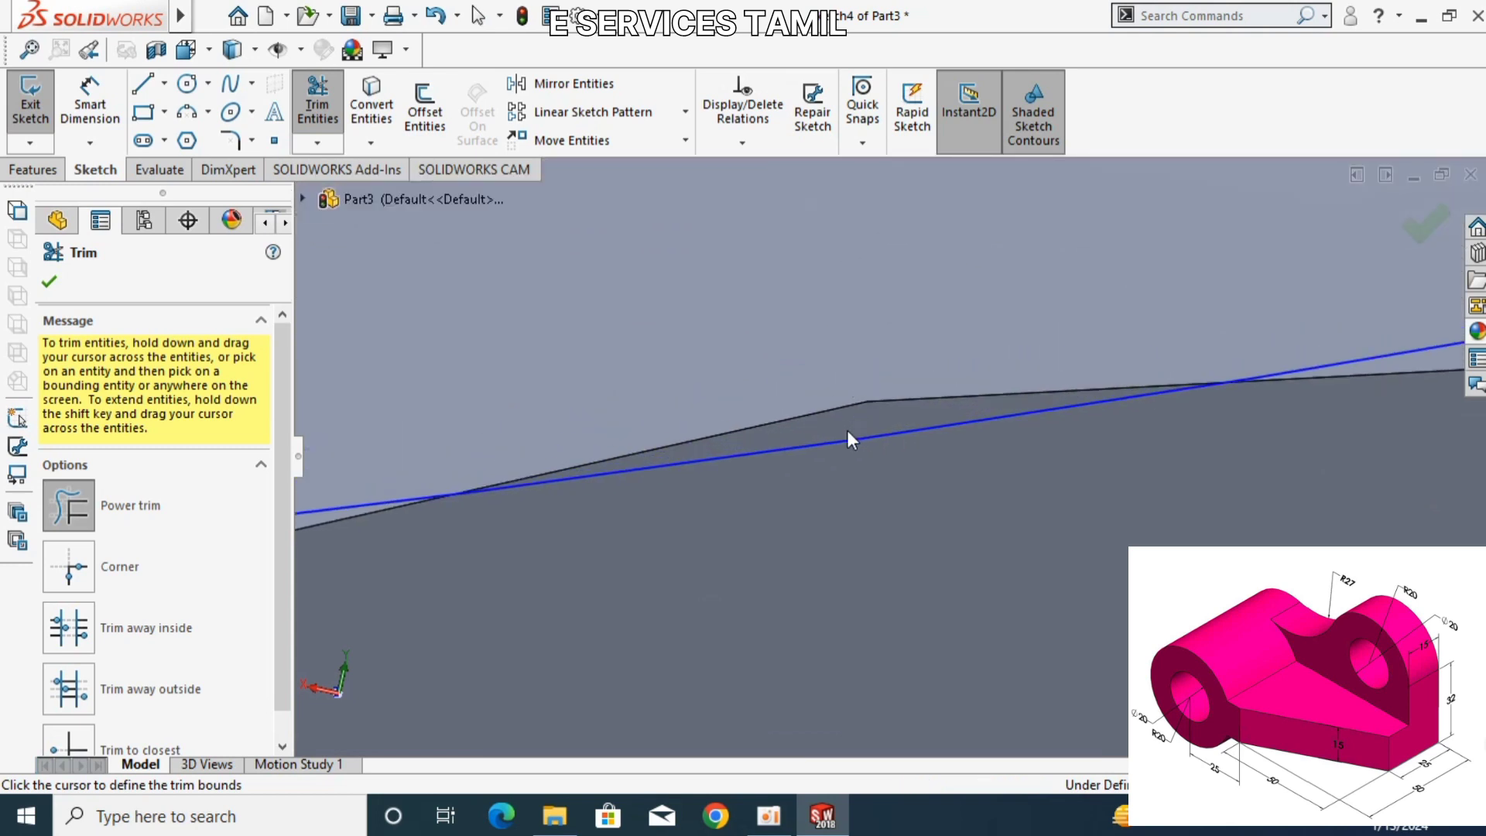
pyautogui.moveTo(847, 429); pyautogui.dragTo(827, 452)
pyautogui.scroll(-1, 822, 454)
pyautogui.scroll(2, 822, 456)
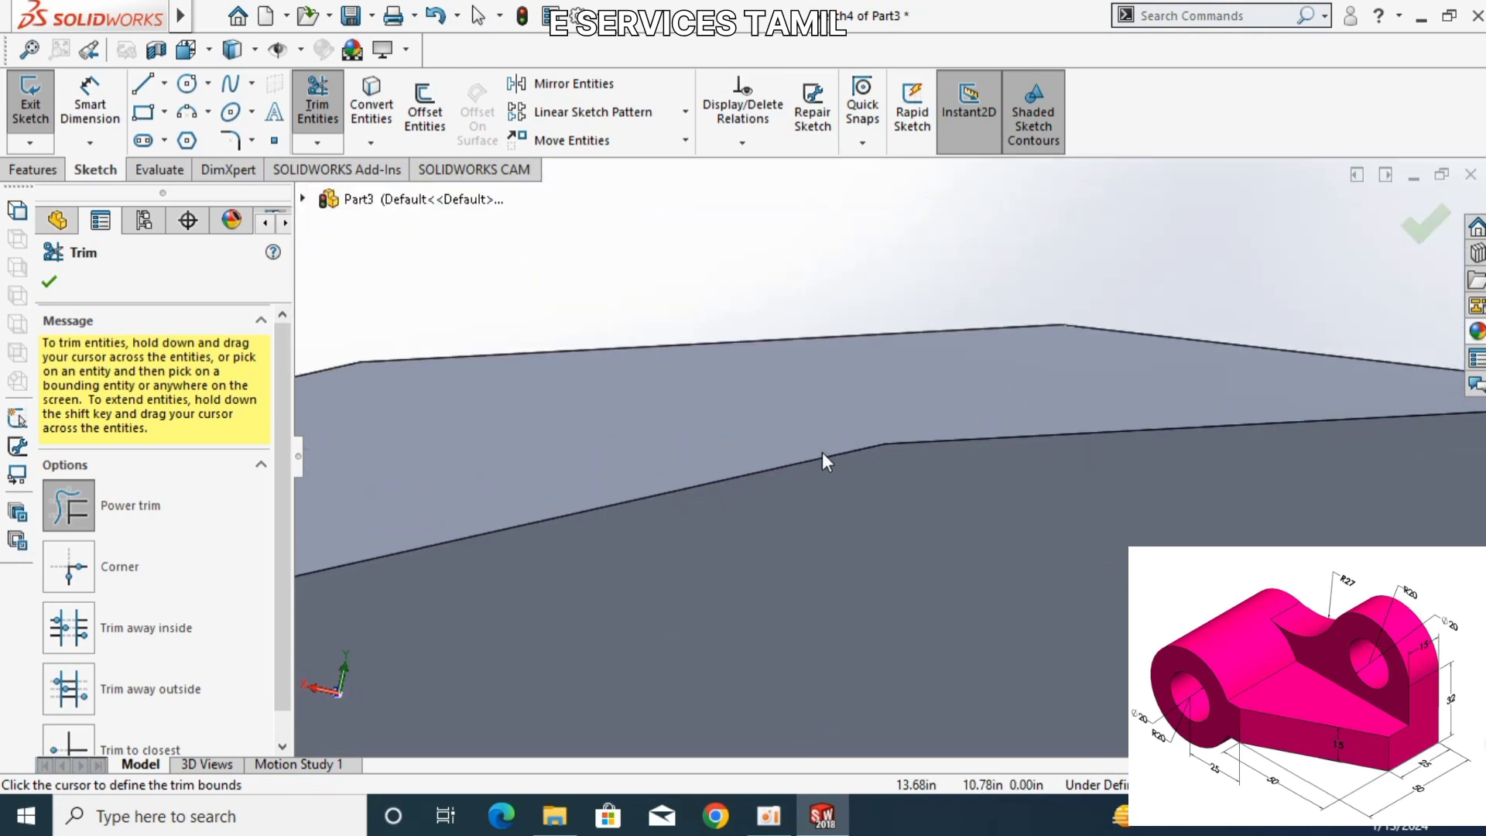
pyautogui.scroll(1, 822, 457)
pyautogui.scroll(2, 822, 457)
pyautogui.scroll(1, 829, 461)
# - Draw an R27 three-point arc from the large arc's open end to the ring top
pyautogui.scroll(2, 828, 455)
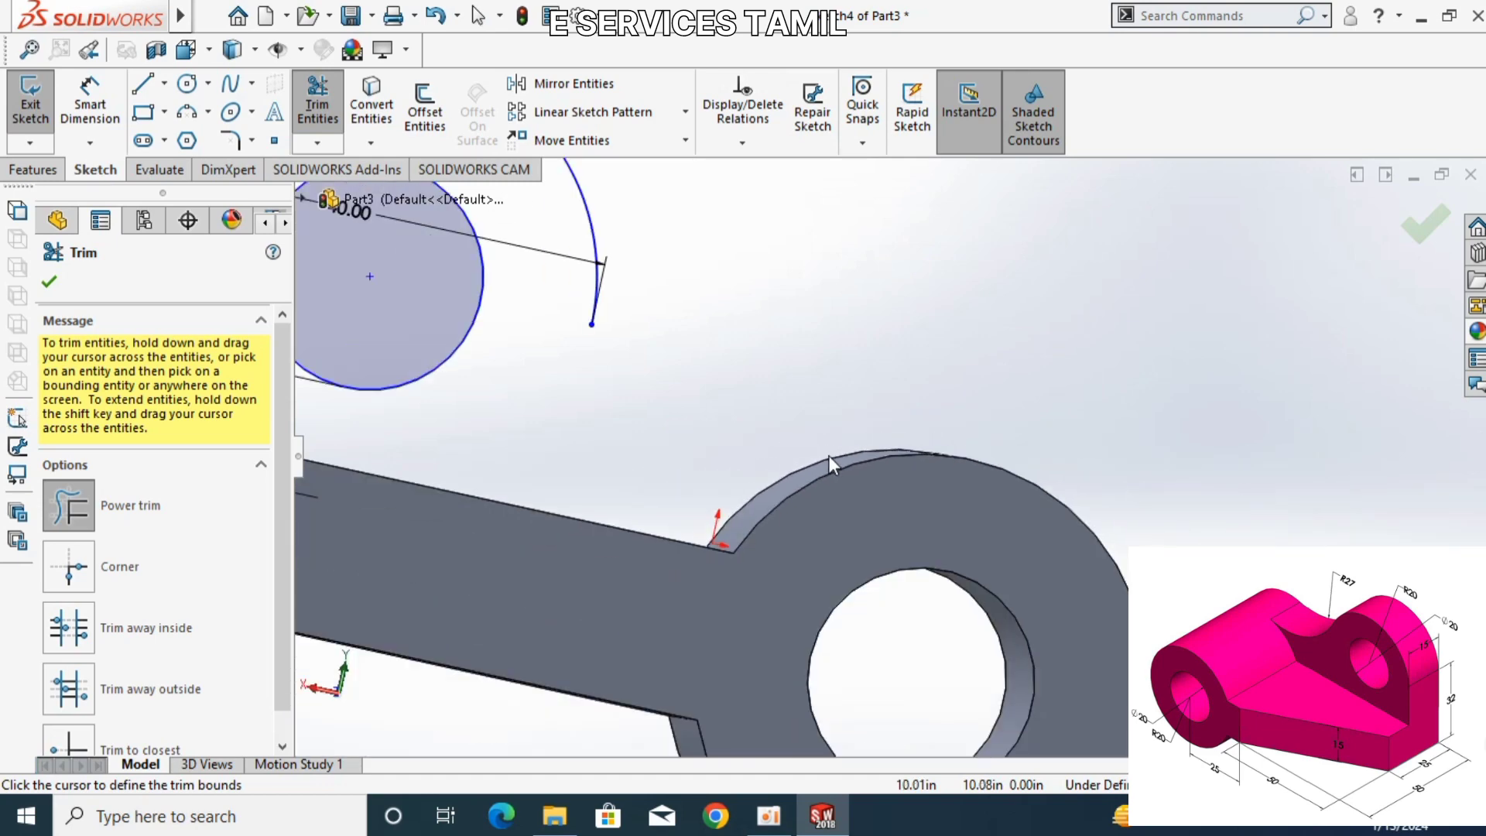
pyautogui.press('Escape')
pyautogui.click(208, 112)
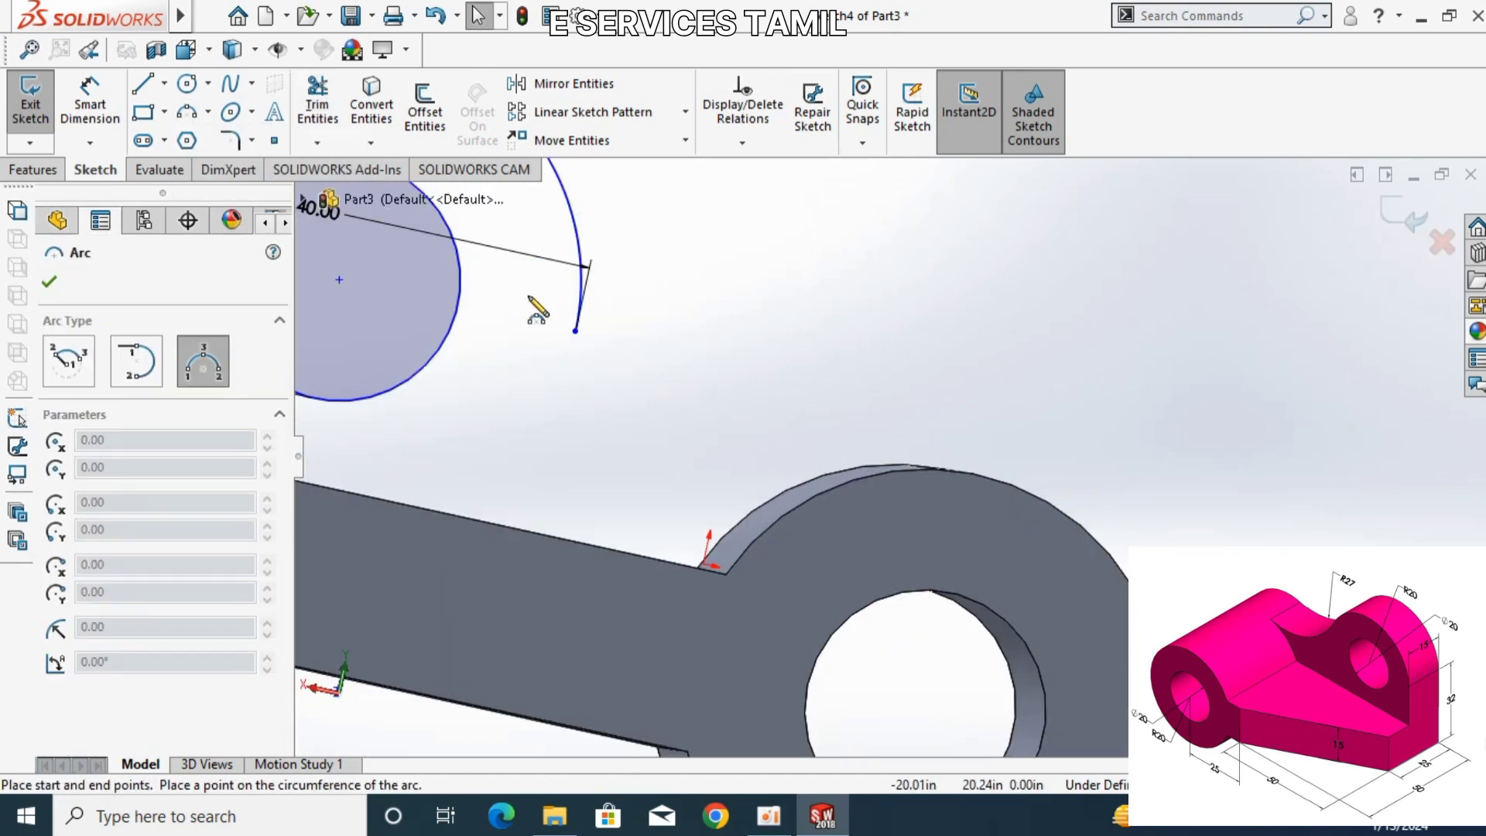
pyautogui.click(582, 246)
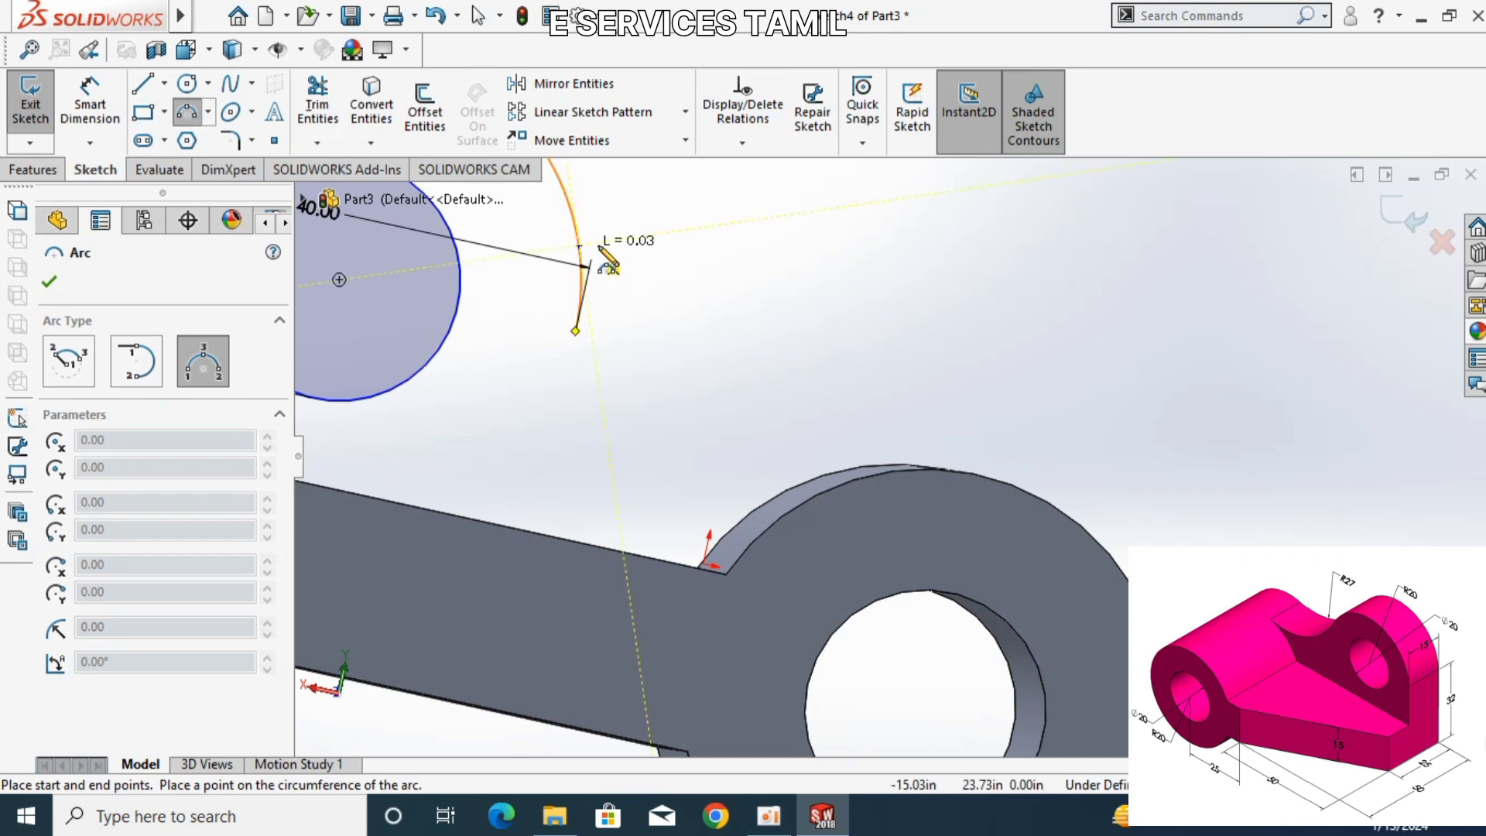
pyautogui.click(908, 469)
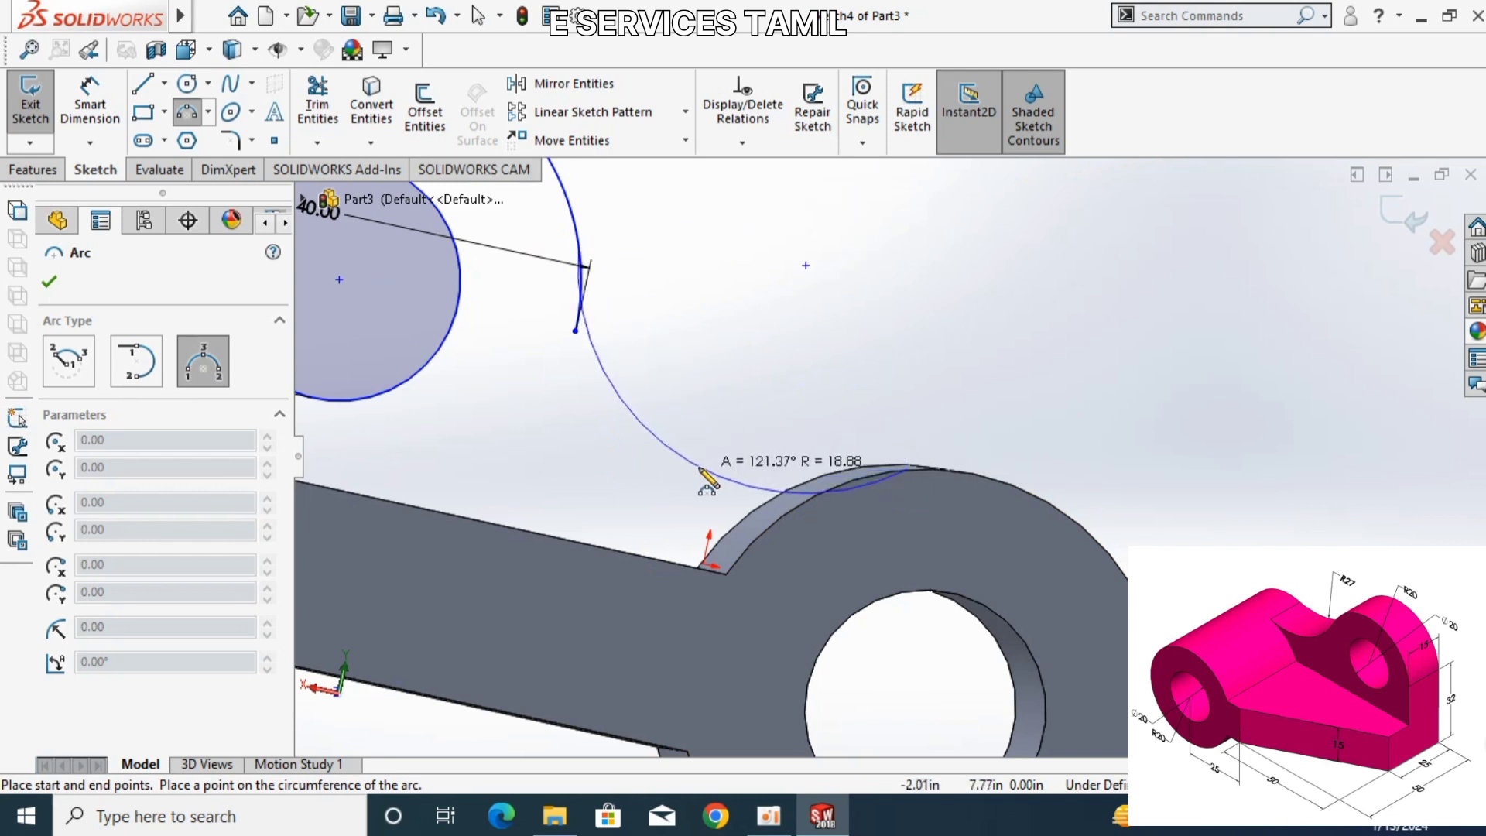
pyautogui.click(706, 408)
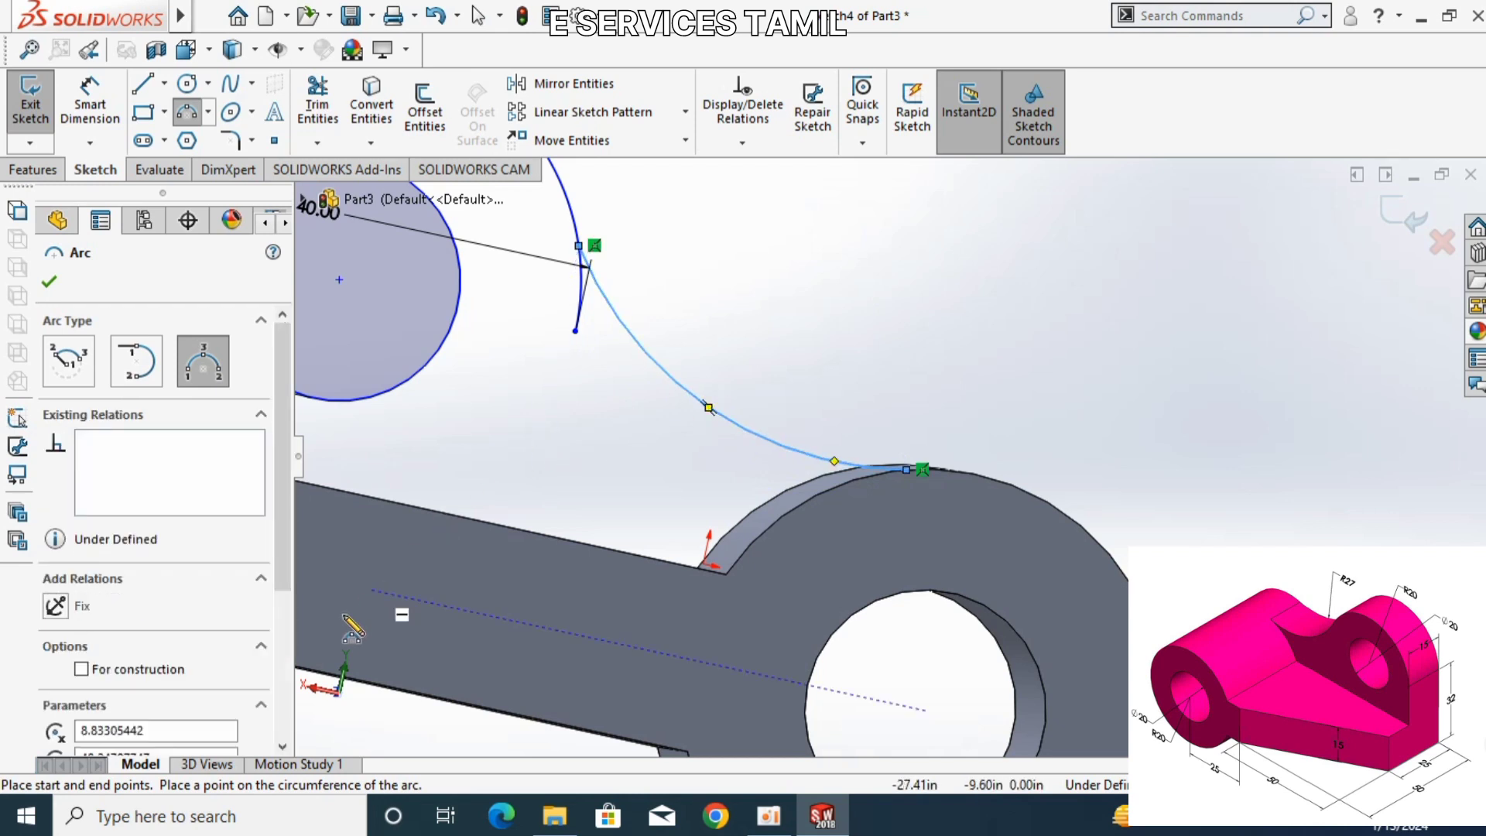
pyautogui.scroll(-5, 286, 697)
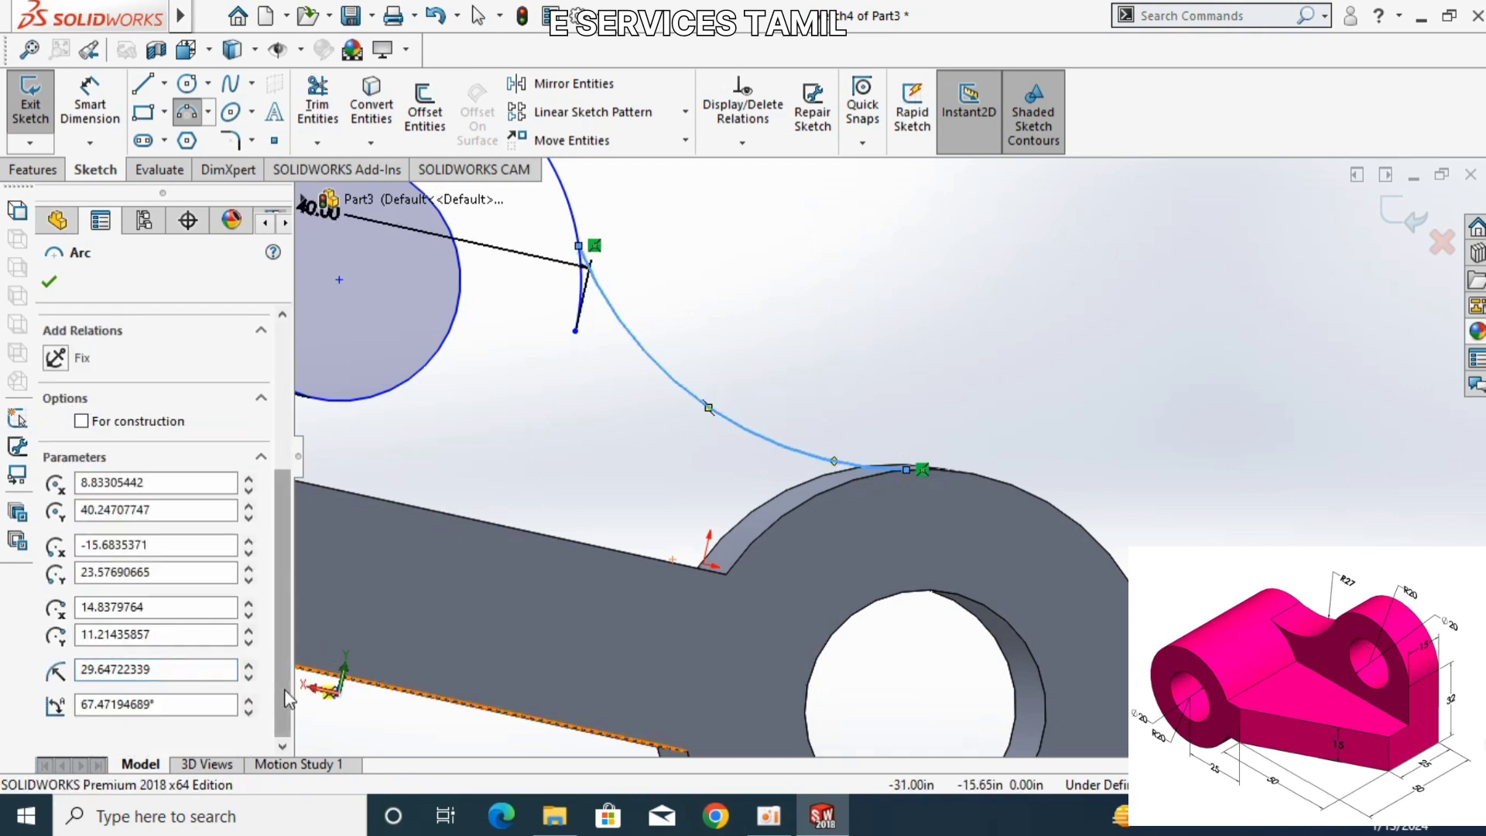
pyautogui.doubleClick(223, 671)
pyautogui.press('BackSpace')
pyautogui.write('27')
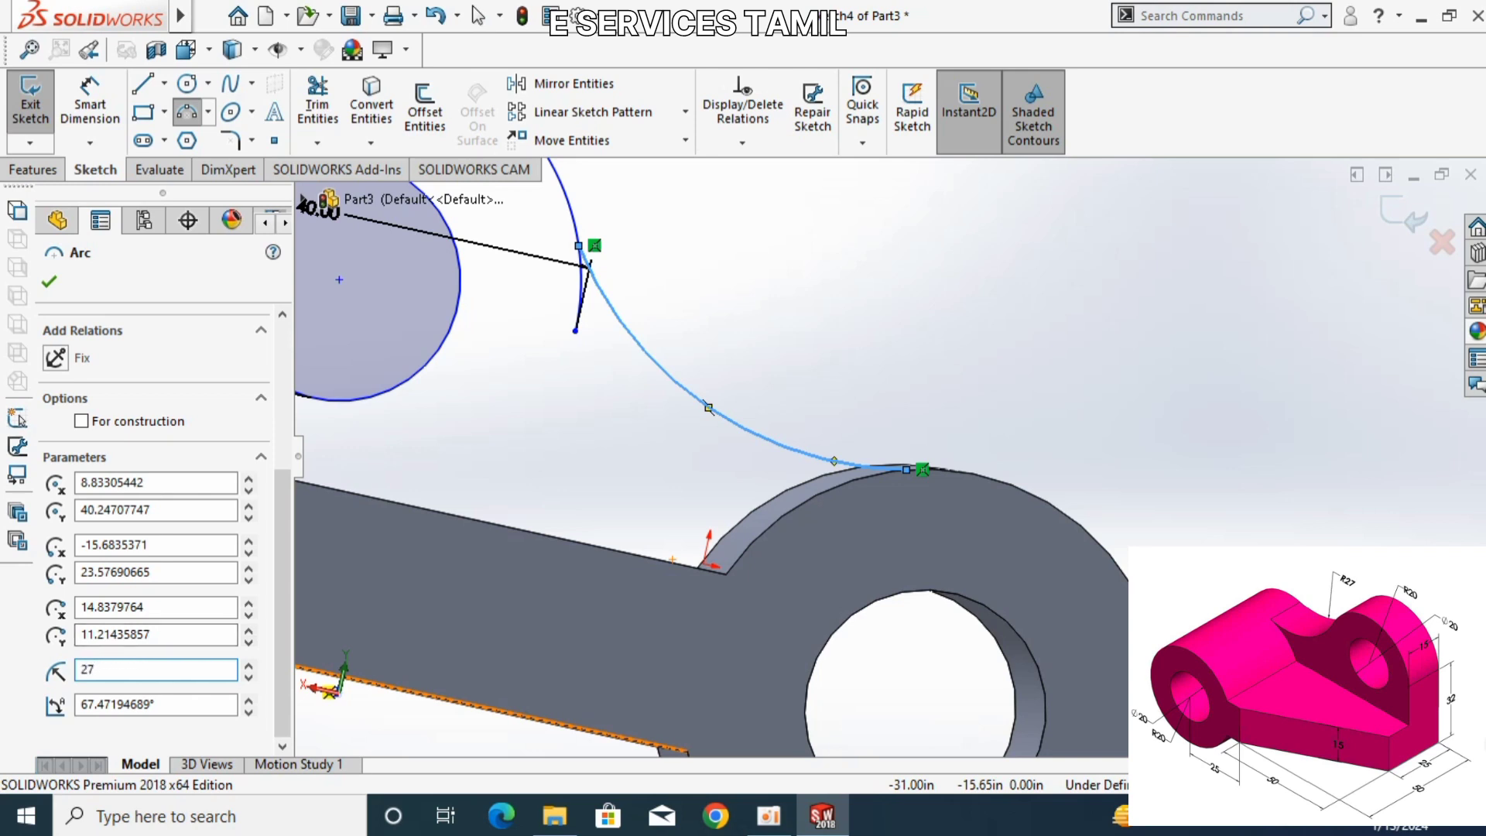
pyautogui.press('Return')
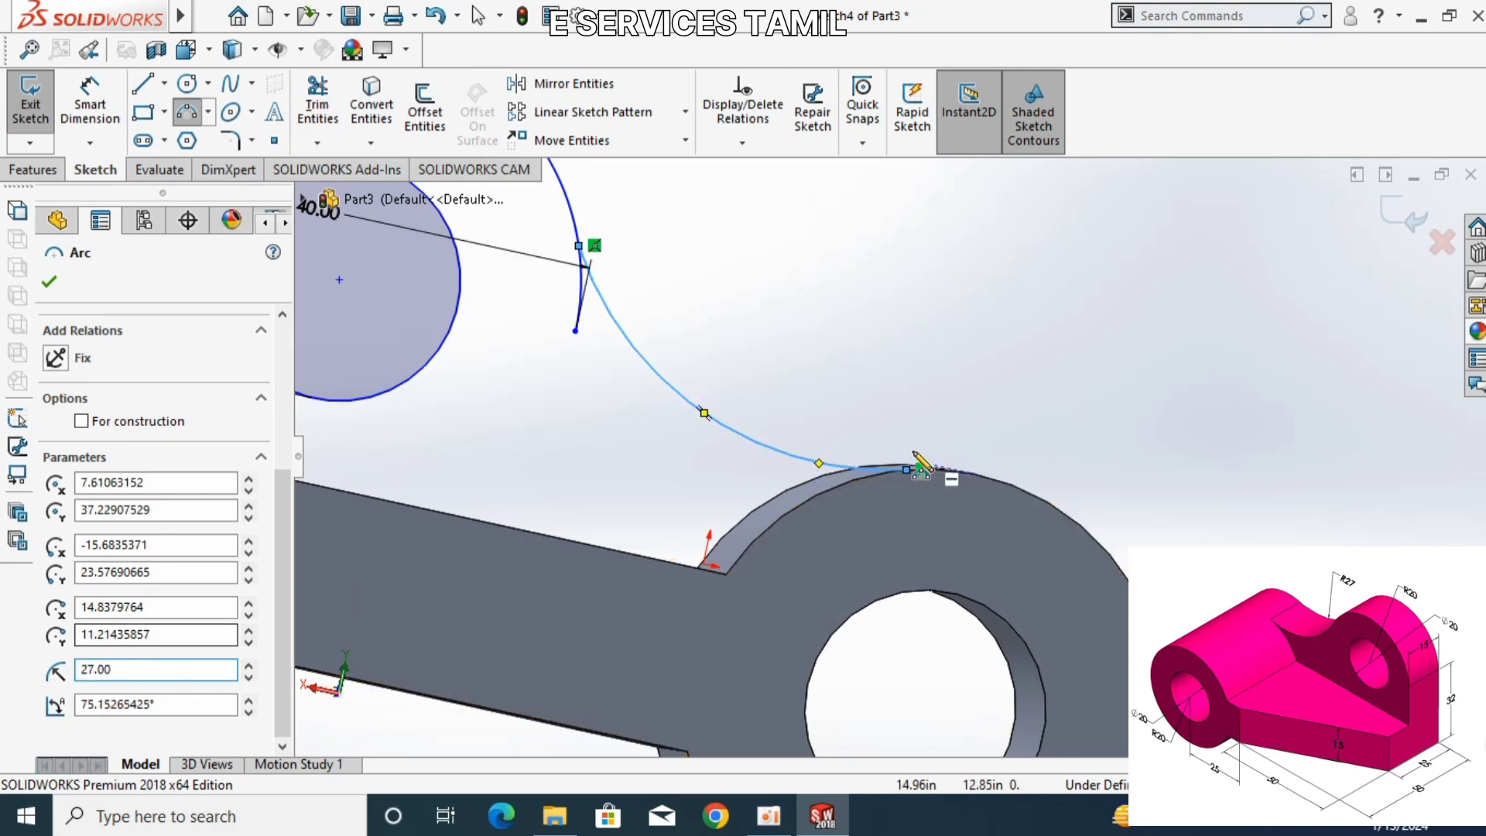
# - Trim the small overhang where the two arcs meet
pyautogui.scroll(-2, 916, 458)
pyautogui.scroll(-2, 890, 491)
pyautogui.scroll(-1, 886, 503)
pyautogui.scroll(-2, 991, 524)
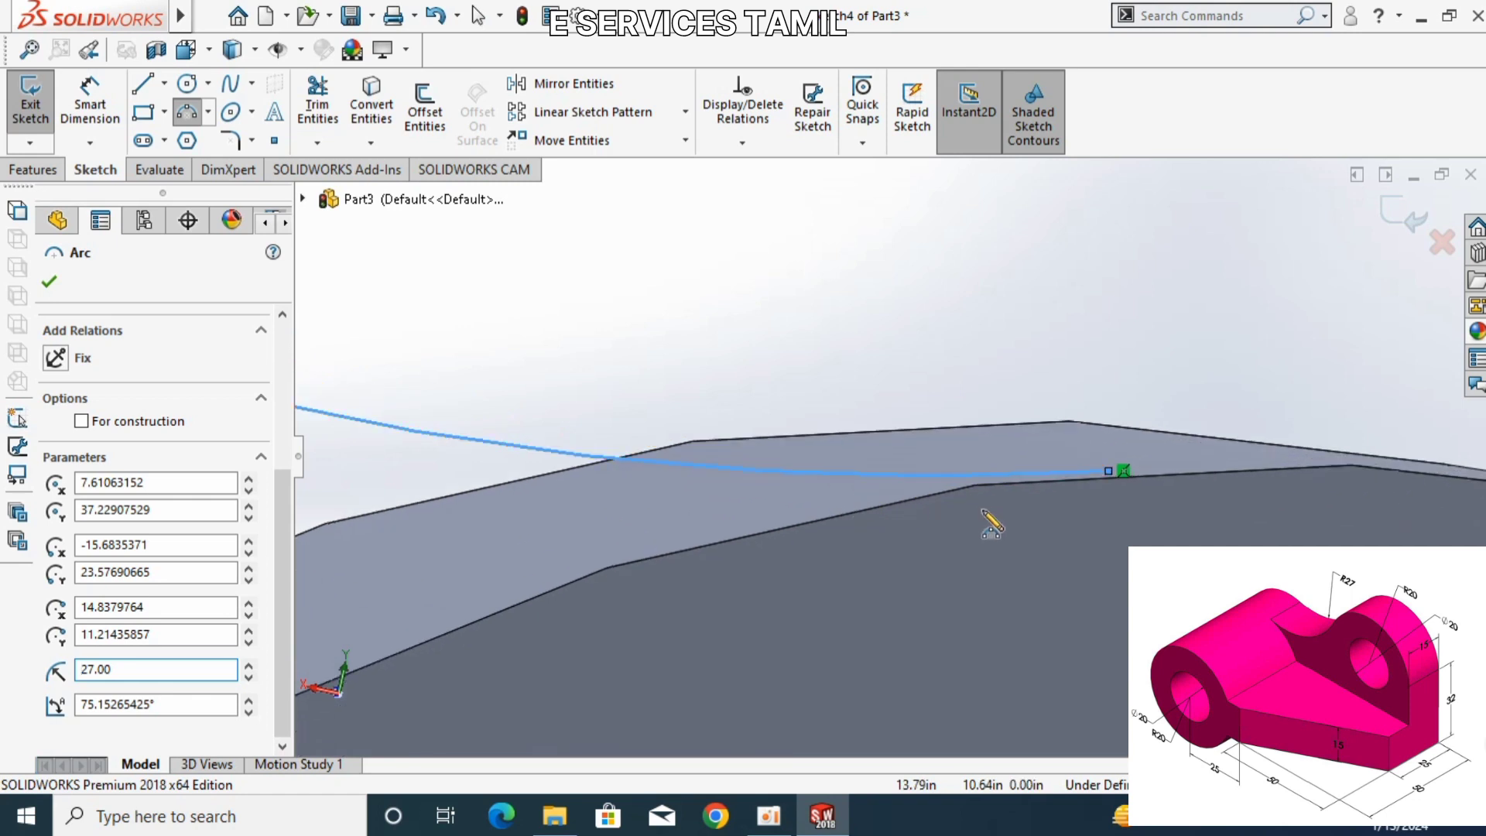
pyautogui.moveTo(1114, 485); pyautogui.dragTo(1104, 475, button='middle')
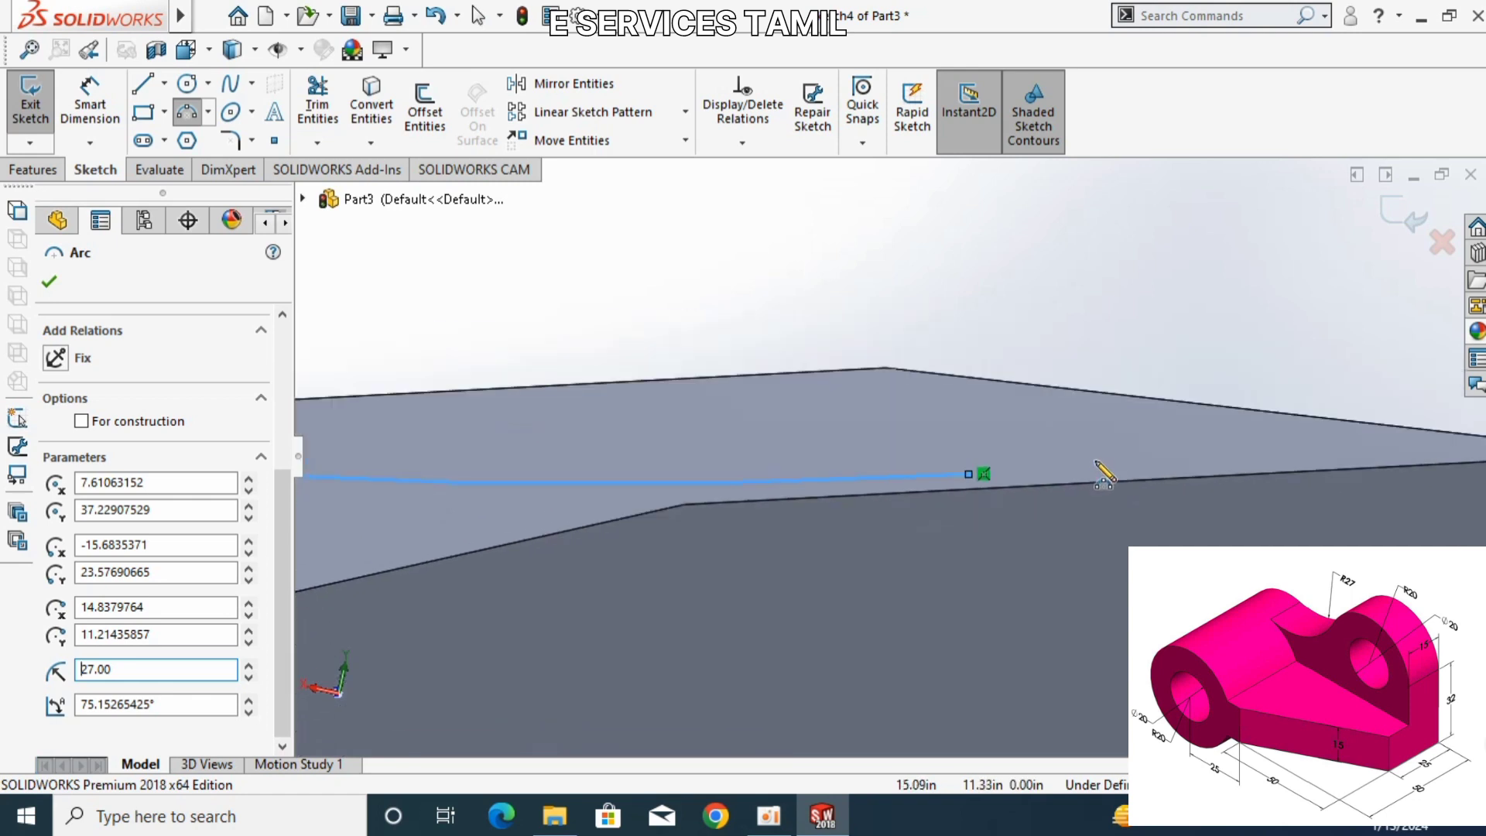
pyautogui.press('Up')
pyautogui.press('Up')
pyautogui.press('Up')
pyautogui.press('Up')
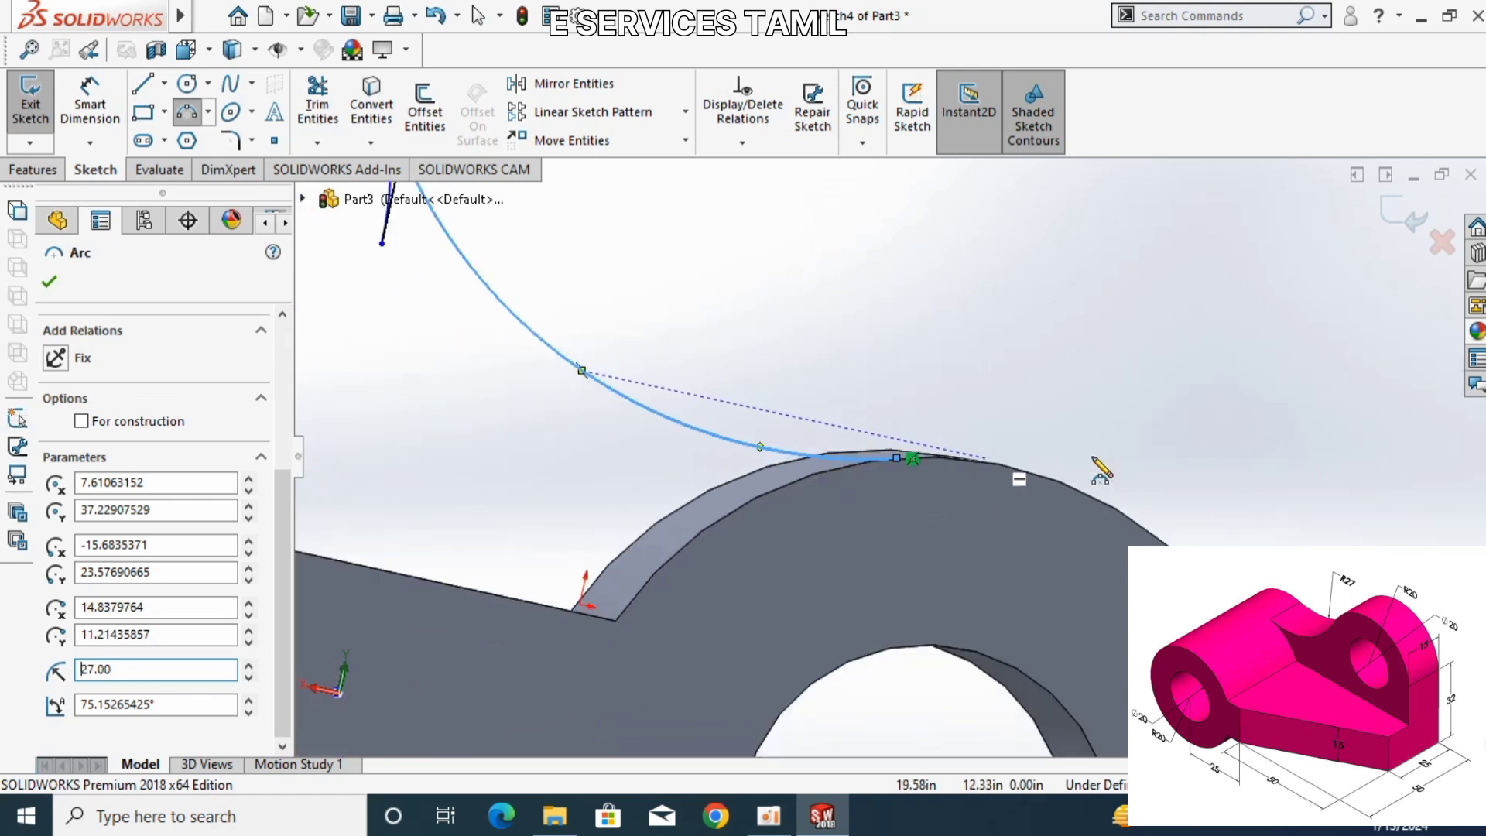
pyautogui.press('Up')
pyautogui.press('Up')
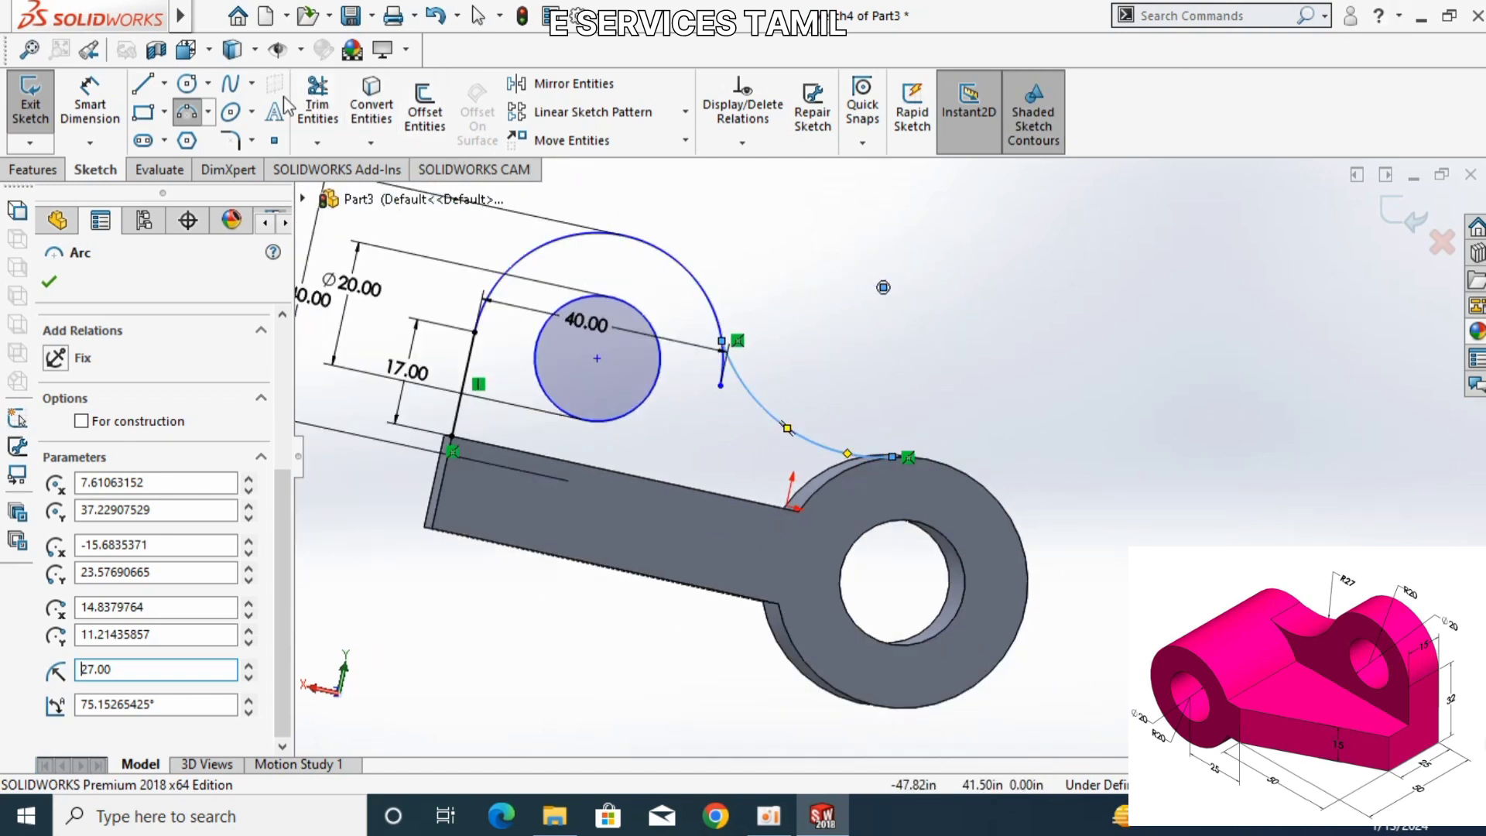
pyautogui.click(318, 104)
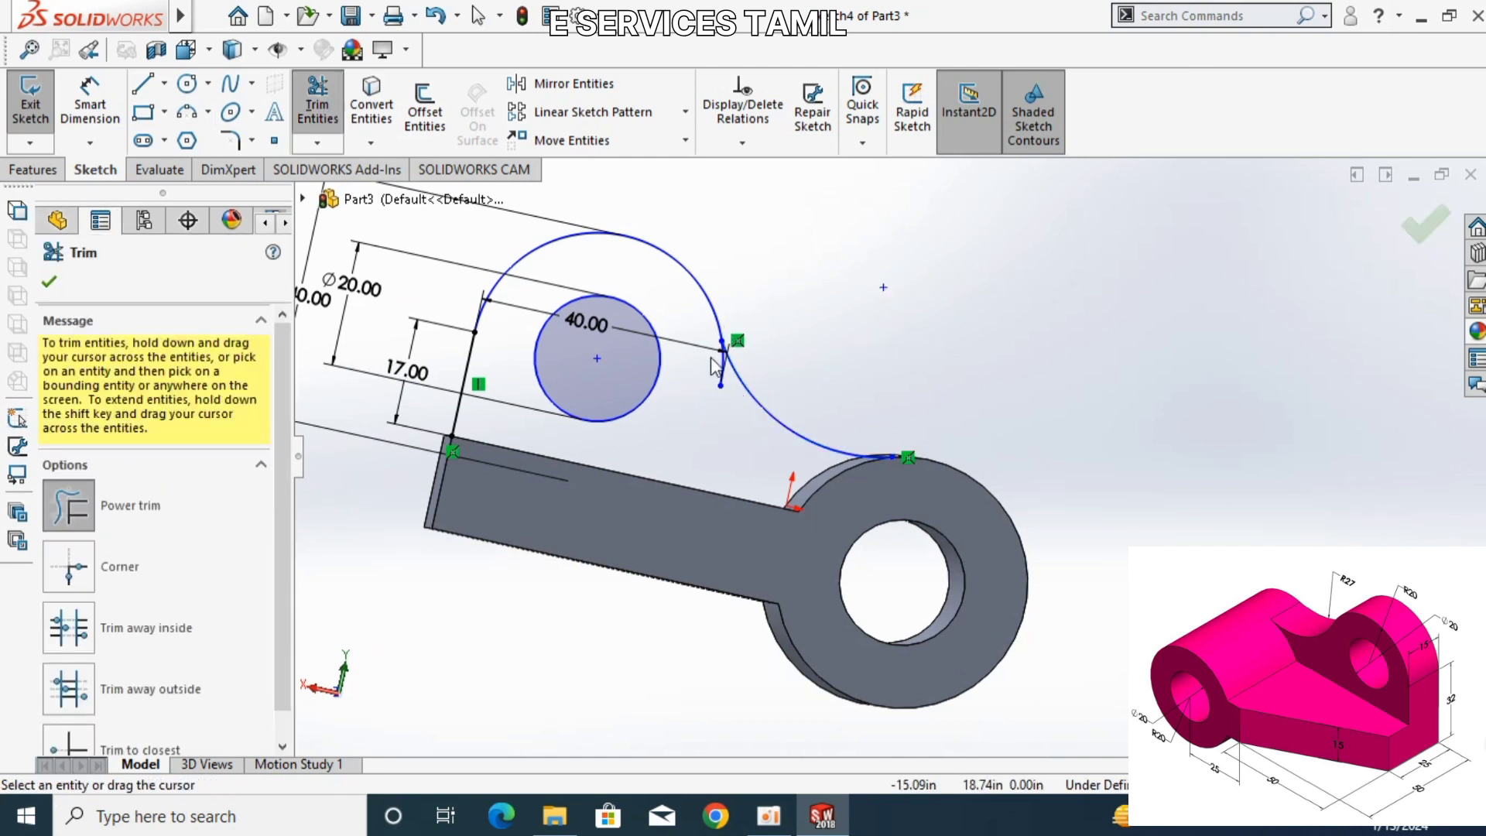
pyautogui.moveTo(713, 366); pyautogui.dragTo(694, 350)
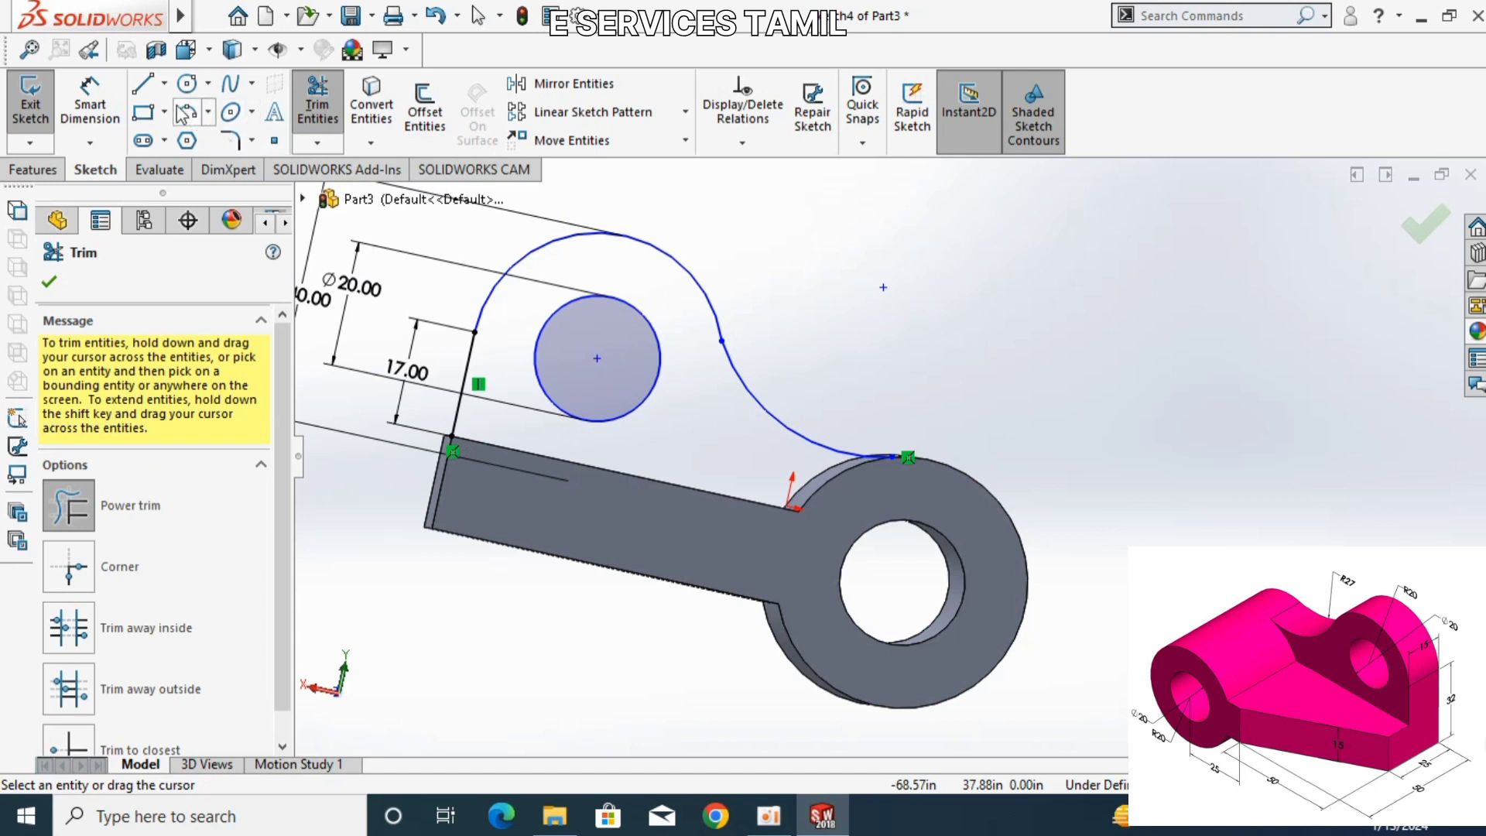
# - Draw a line along the arm's top edge from its left corner to the ring
pyautogui.click(143, 84)
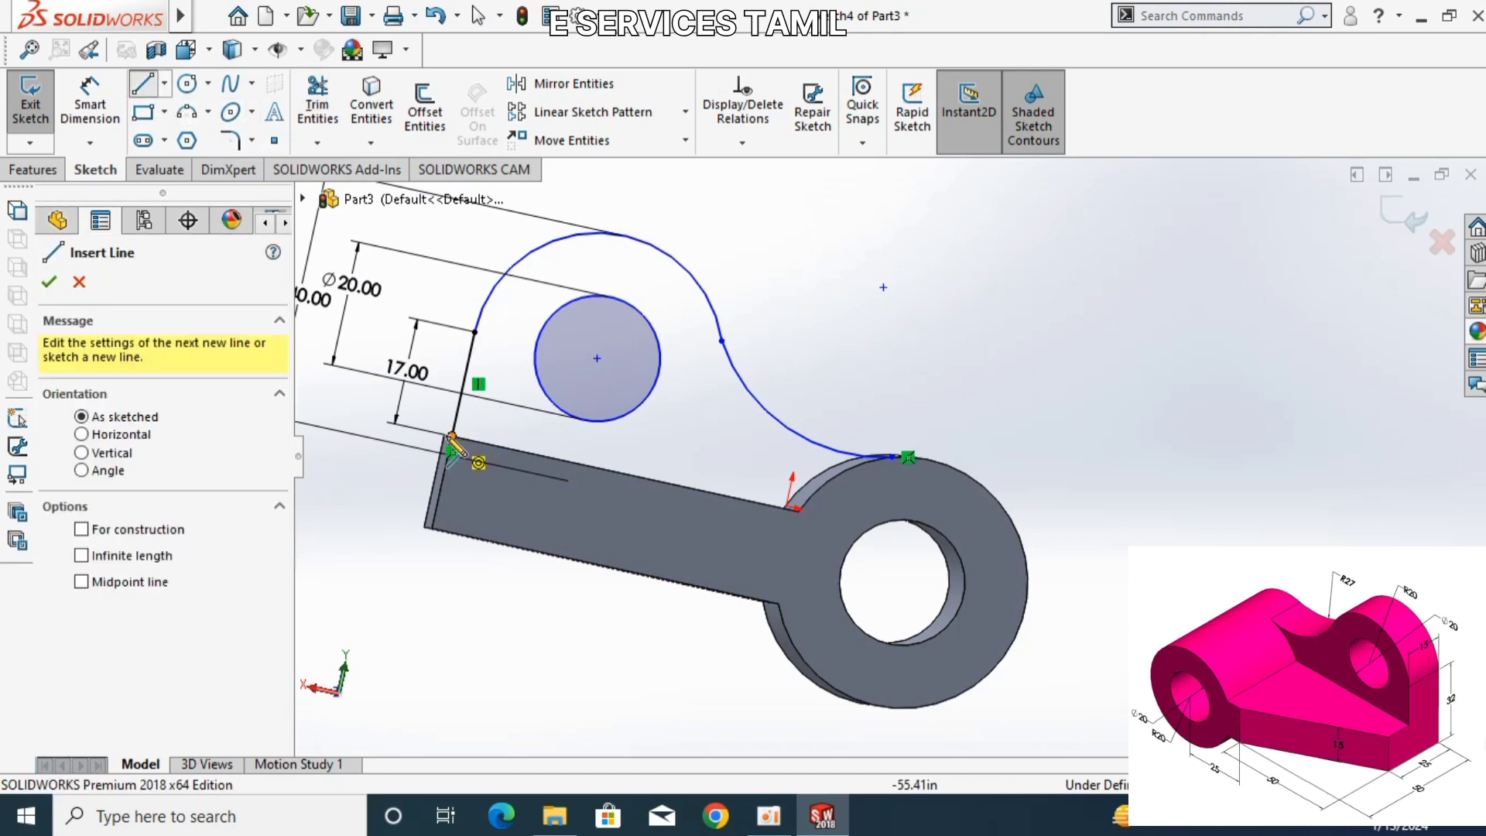
pyautogui.click(453, 437)
pyautogui.click(454, 447)
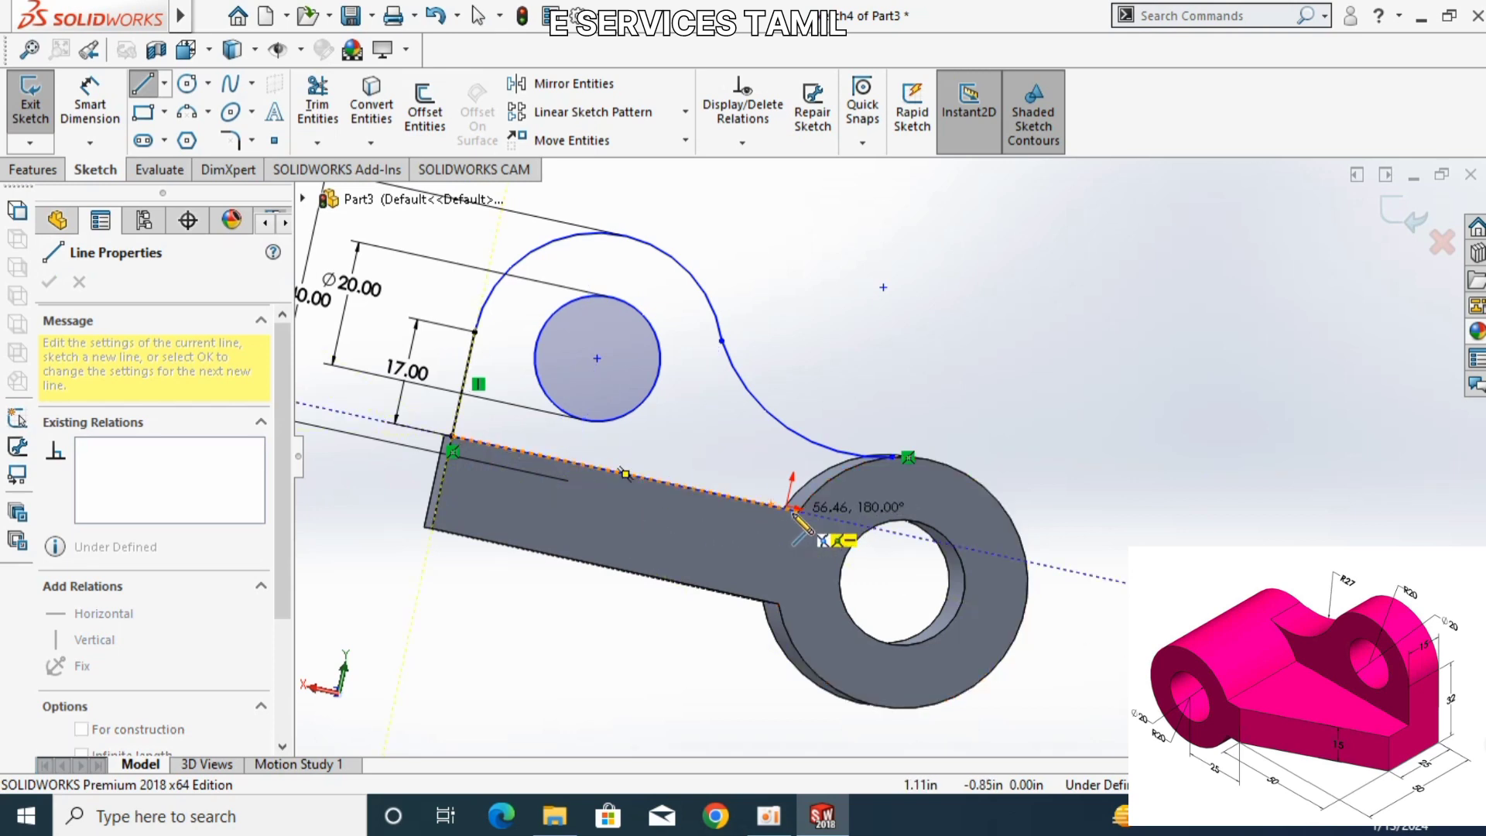
pyautogui.scroll(-2, 798, 514)
pyautogui.scroll(-2, 806, 498)
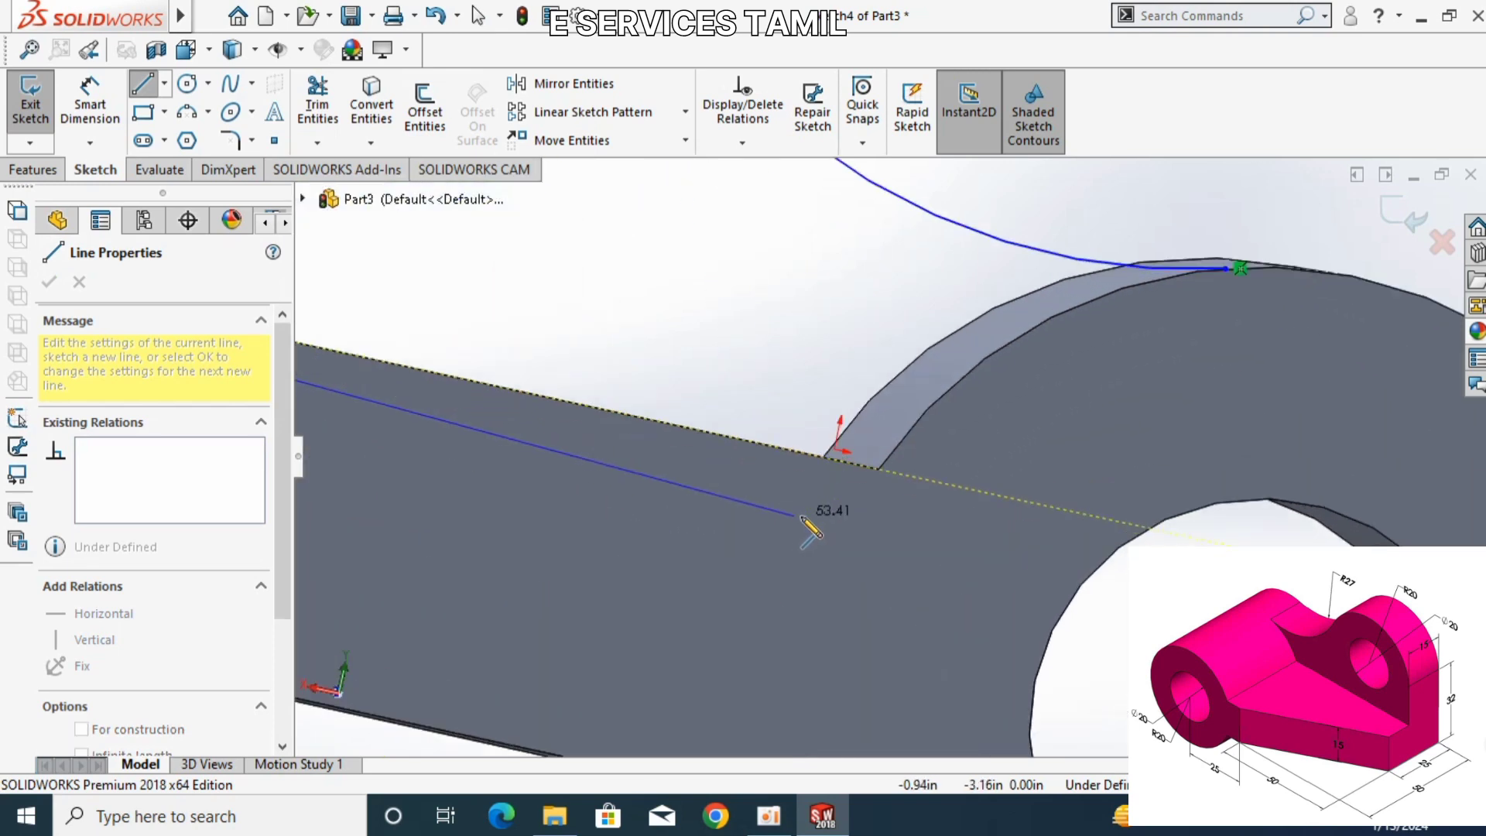
pyautogui.click(879, 469)
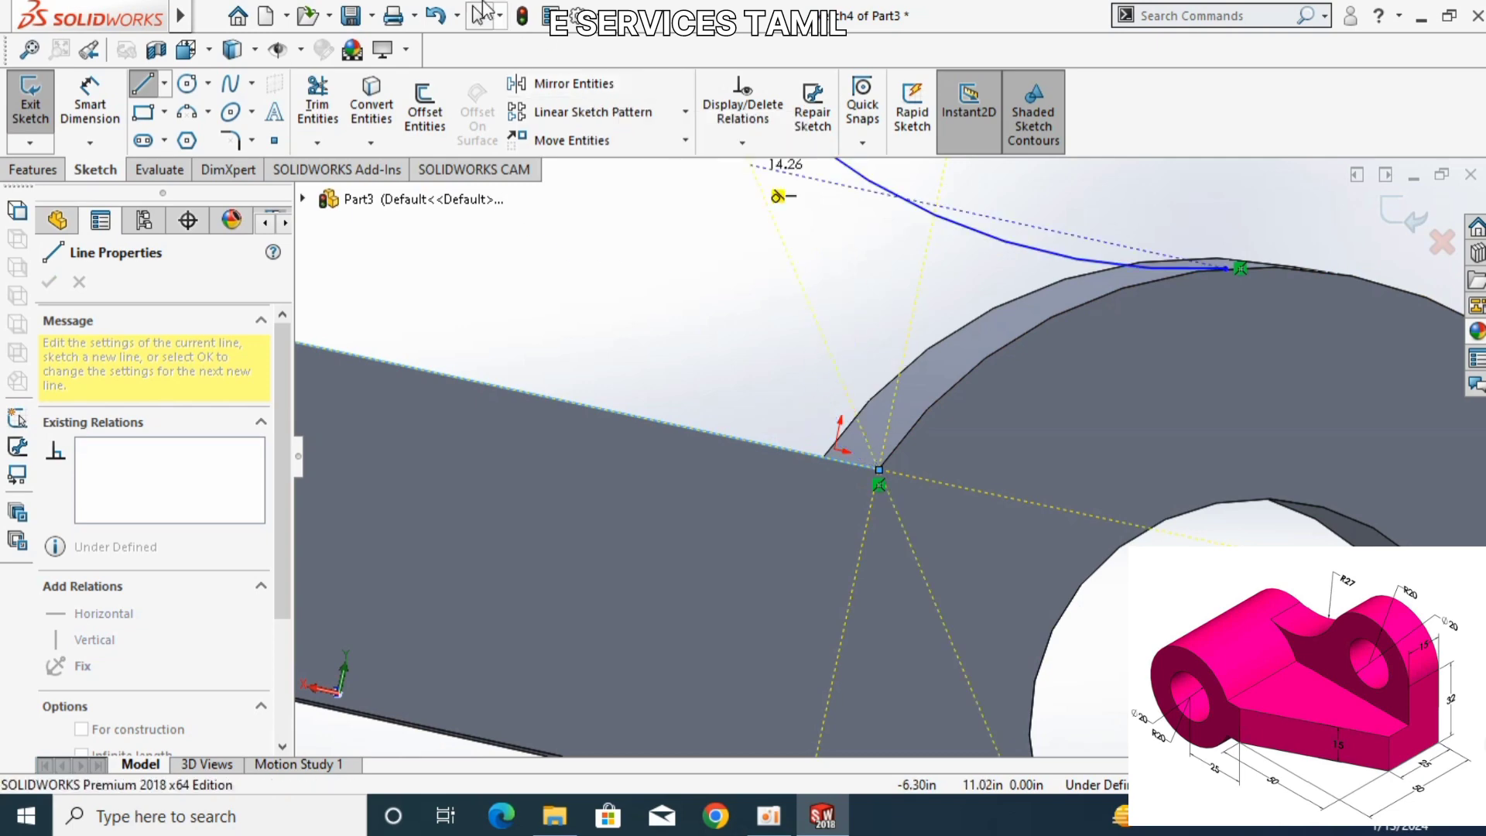
pyautogui.click(483, 11)
pyautogui.scroll(2, 587, 291)
pyautogui.click(637, 443)
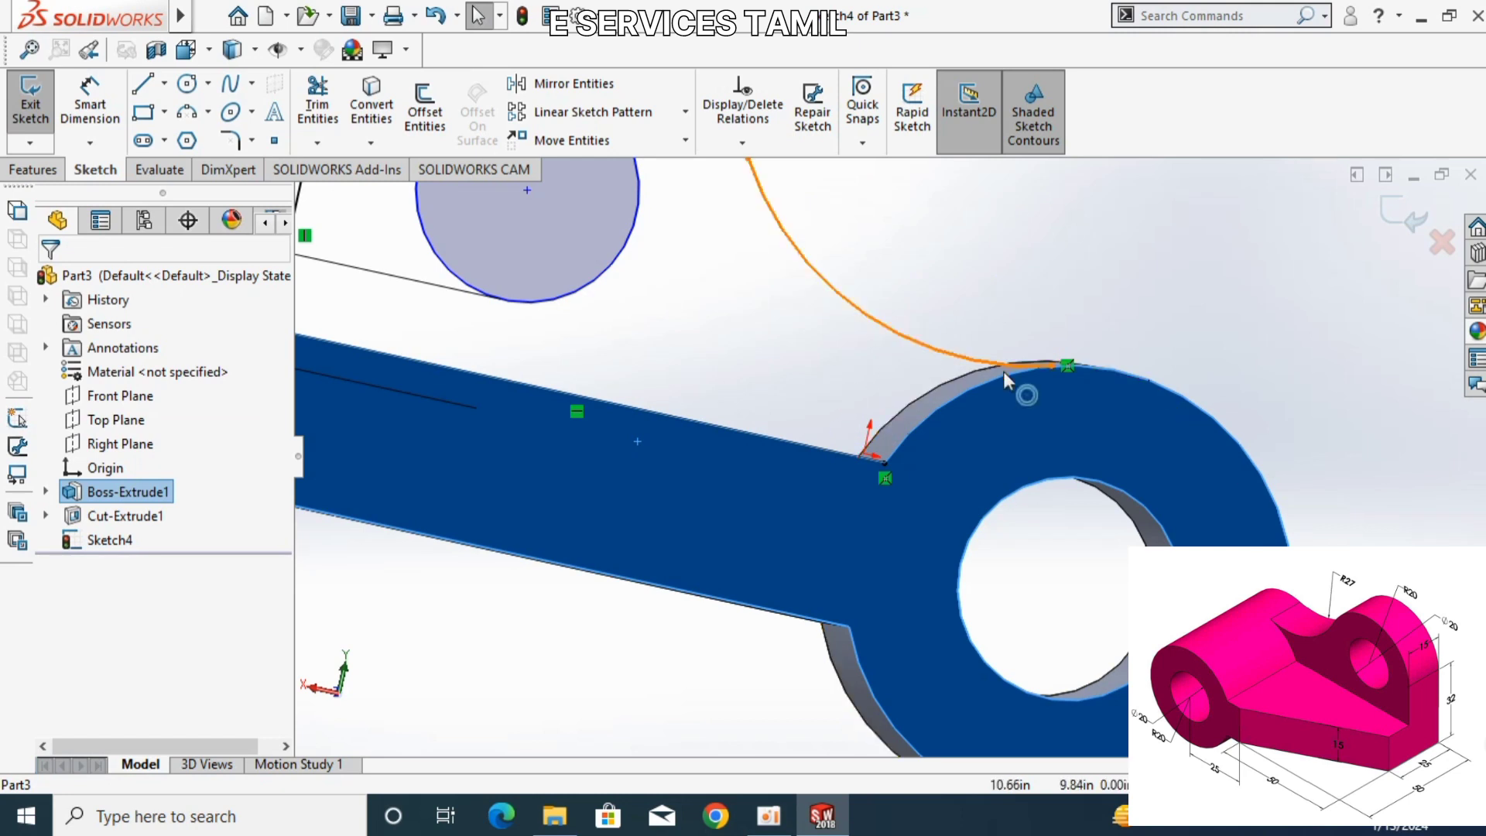
# - Zoom in on the ring's tangent point and choose the 3 Point Arc tool
pyautogui.scroll(2, 963, 319)
pyautogui.scroll(2, 962, 319)
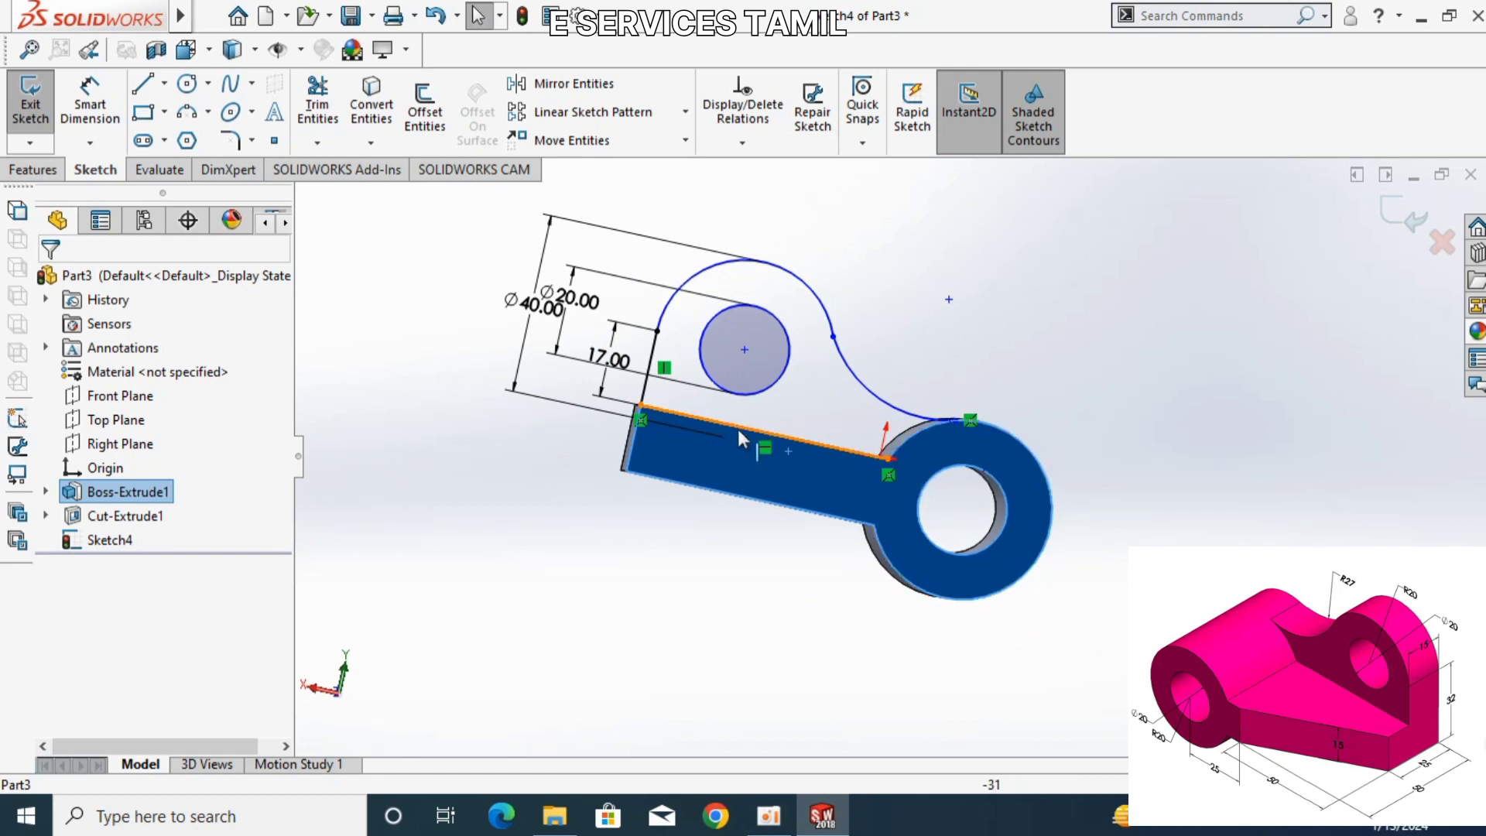
pyautogui.scroll(-2, 929, 420)
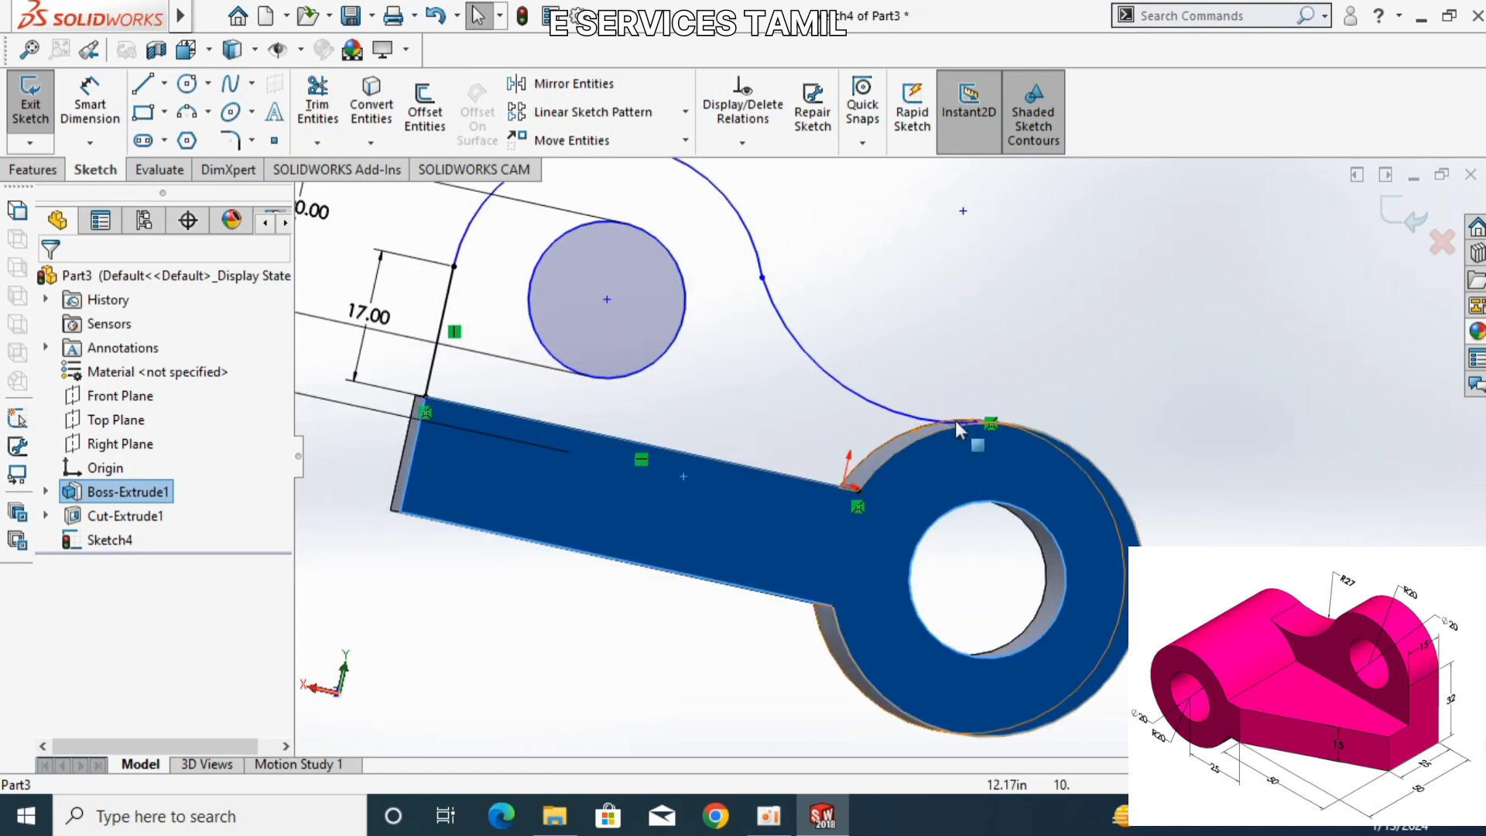
pyautogui.scroll(-2, 984, 431)
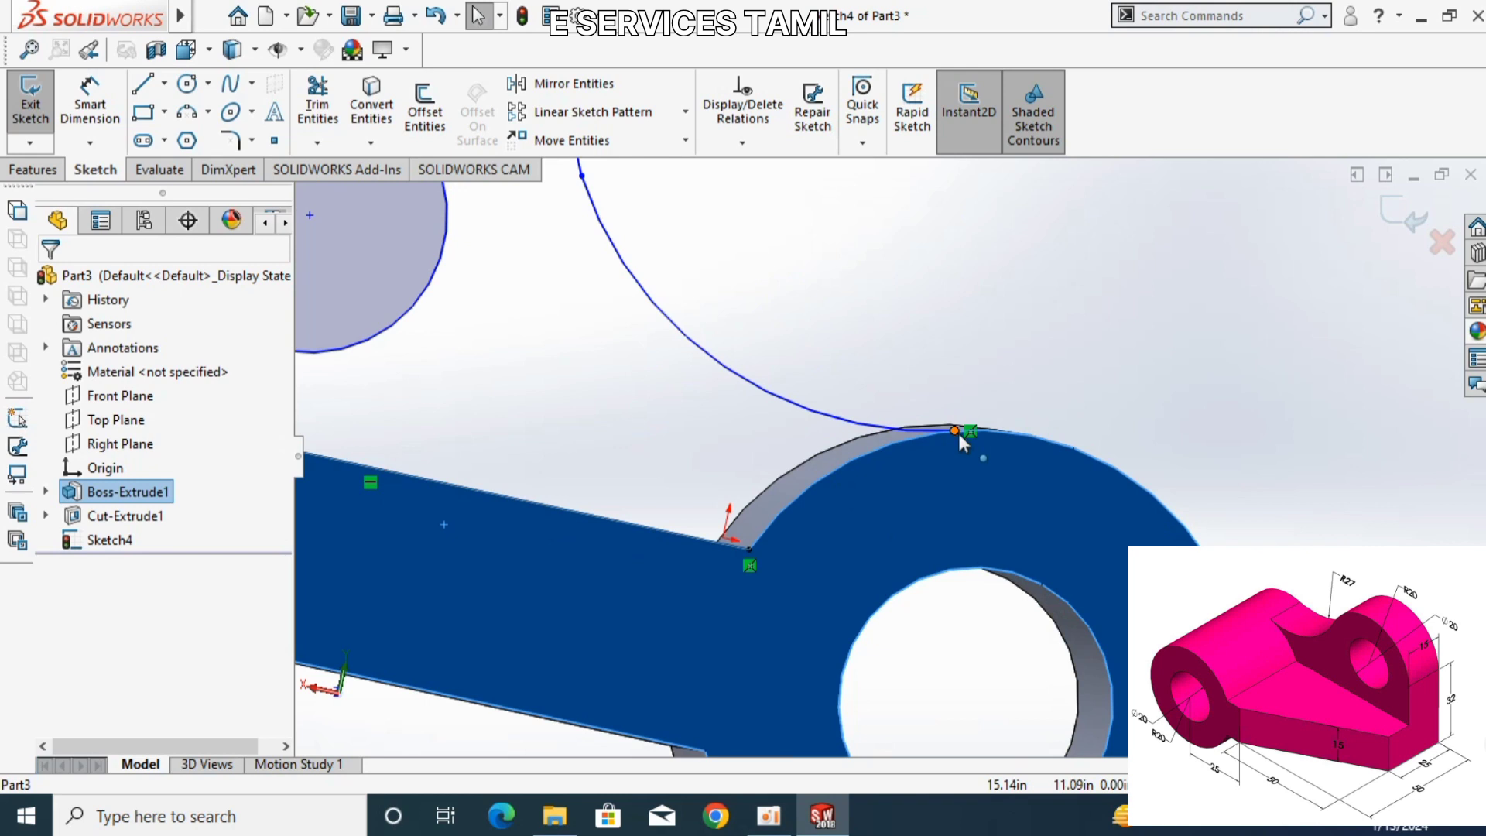
pyautogui.click(186, 111)
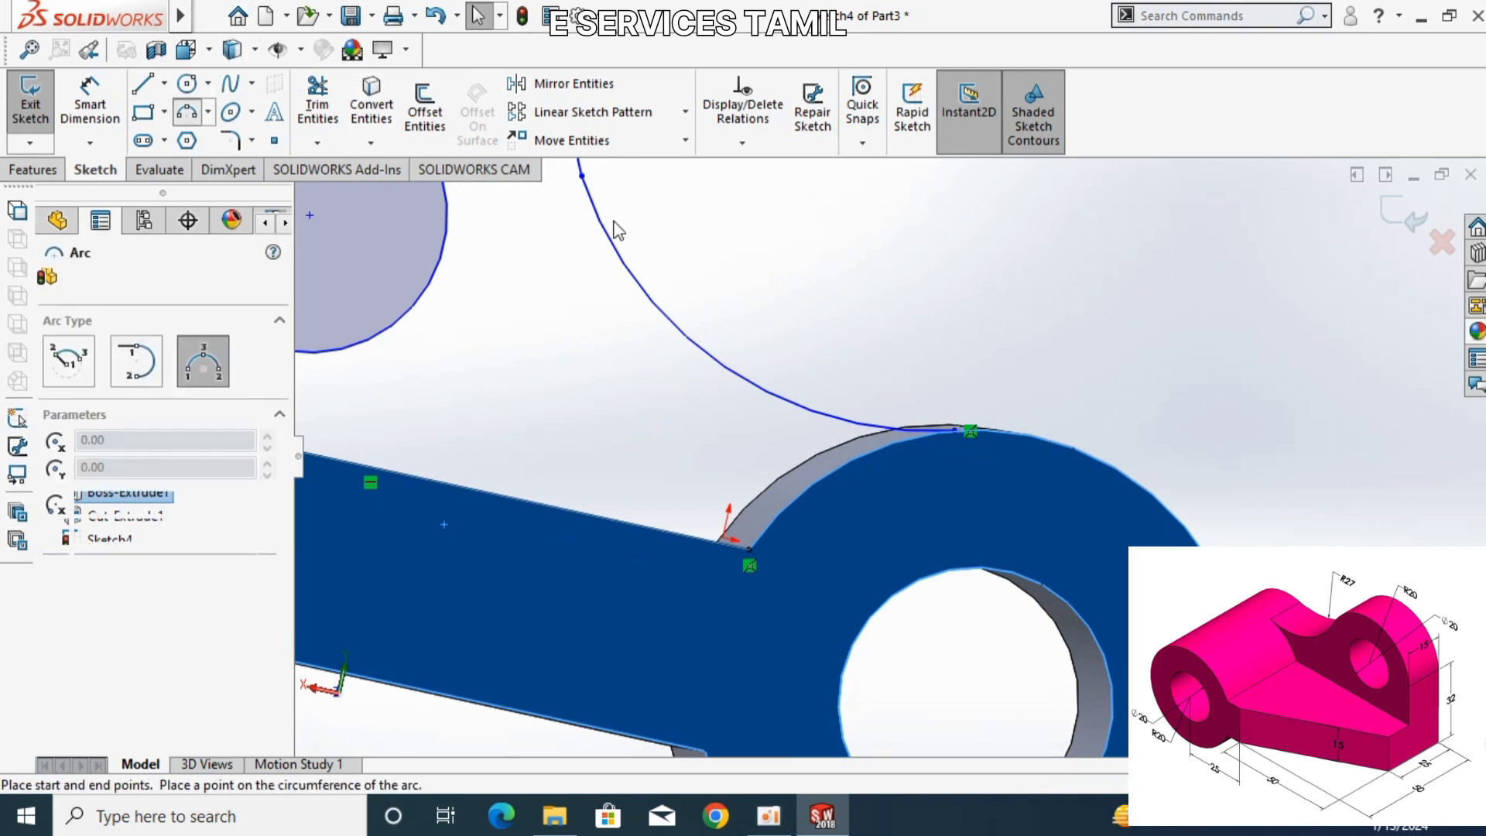
# - Draw a short three-point arc along the ring rim, then switch to isometric view
pyautogui.click(968, 430)
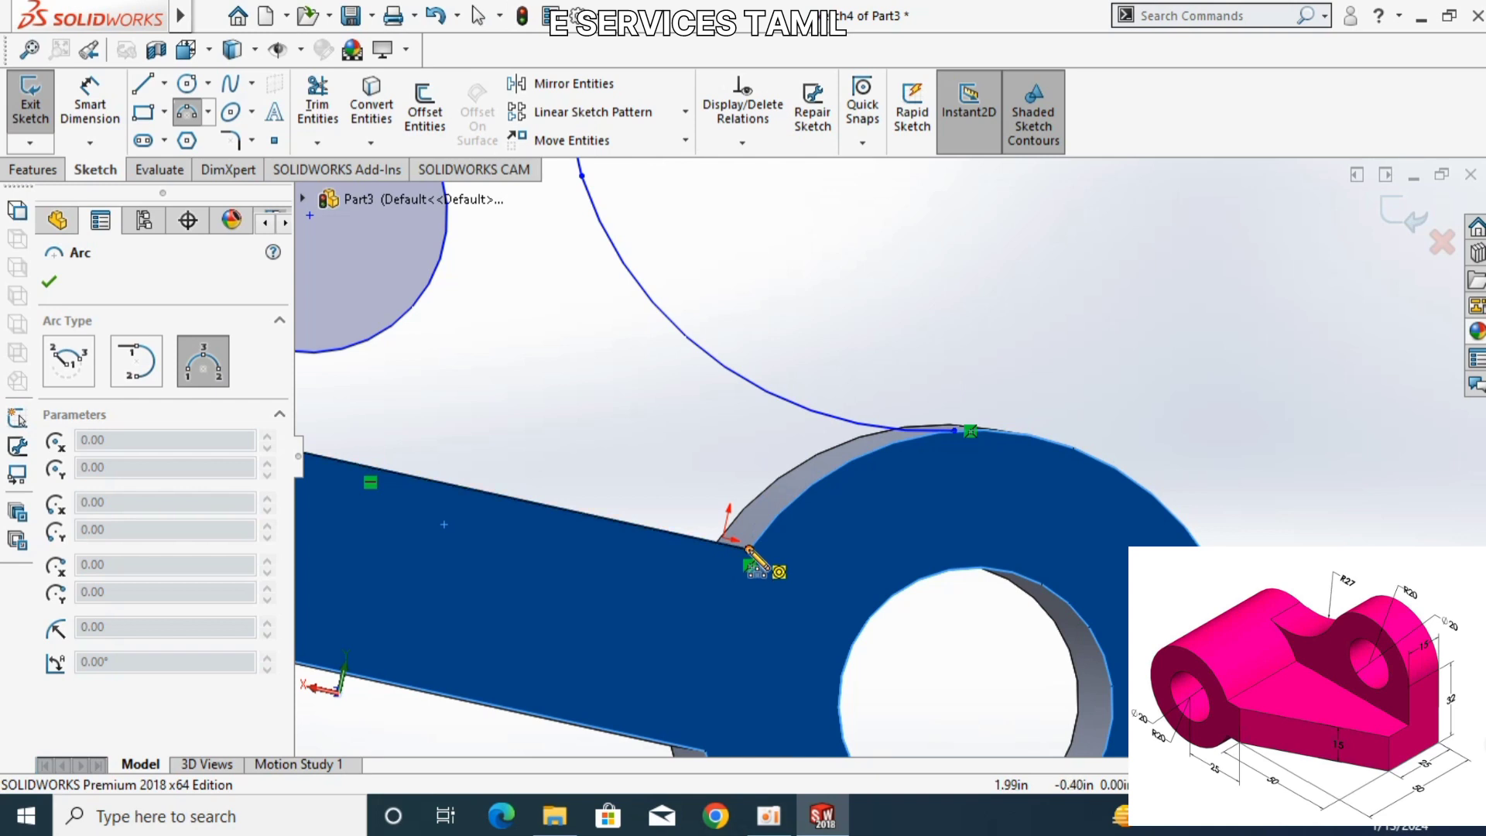
pyautogui.click(748, 547)
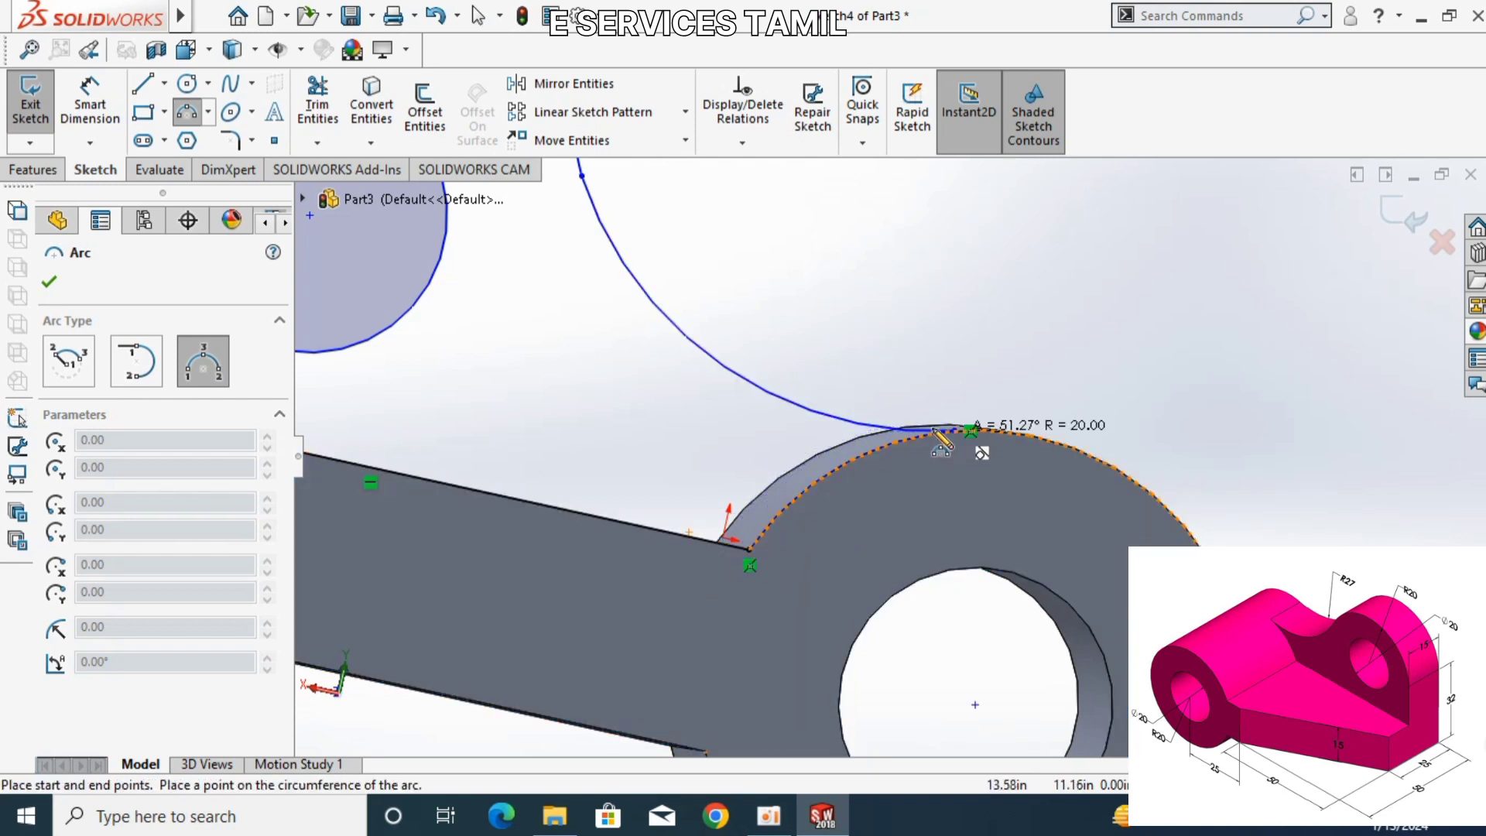
pyautogui.click(847, 462)
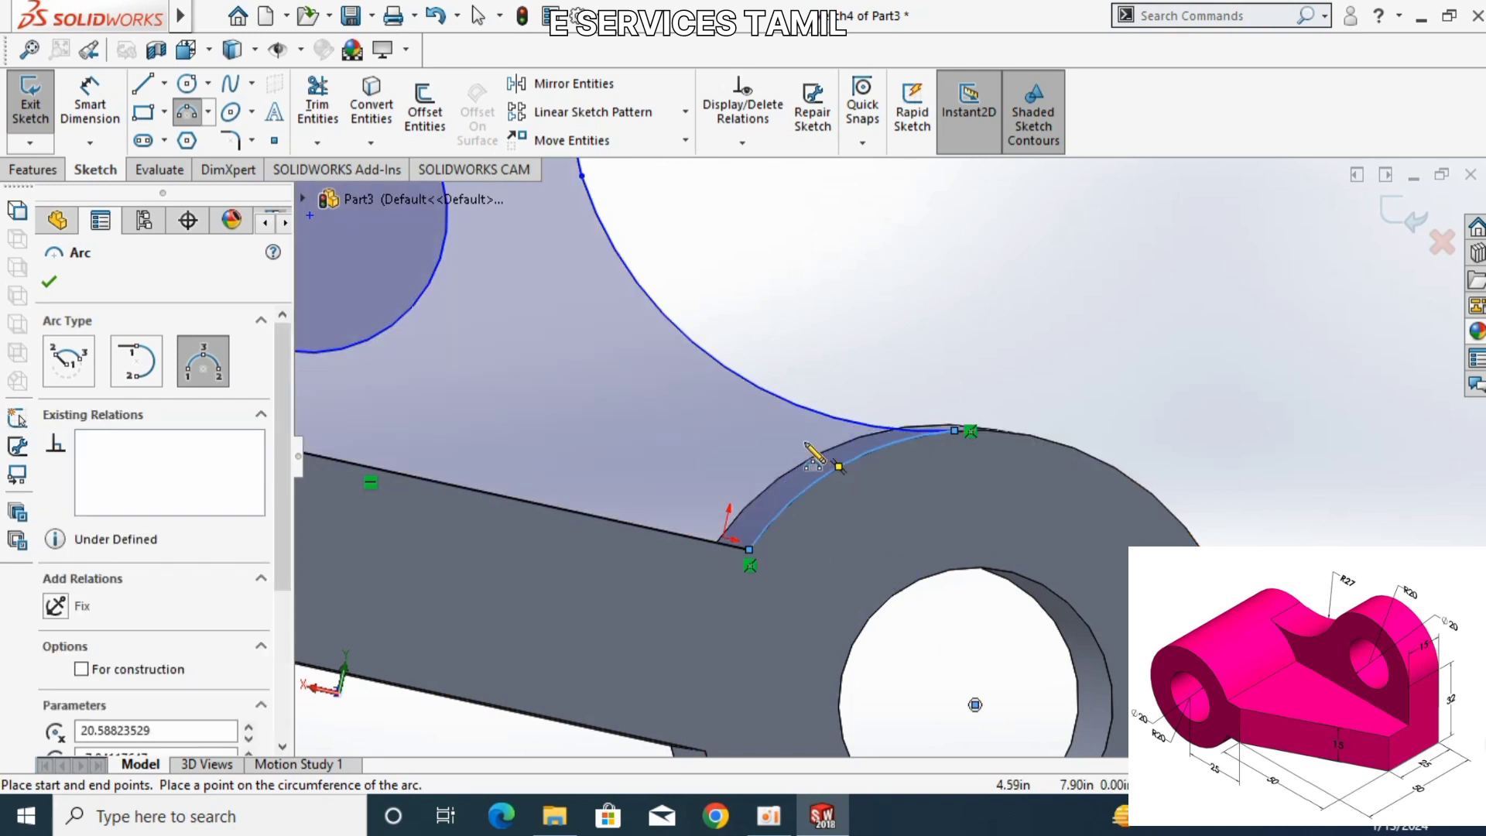
pyautogui.scroll(2, 906, 328)
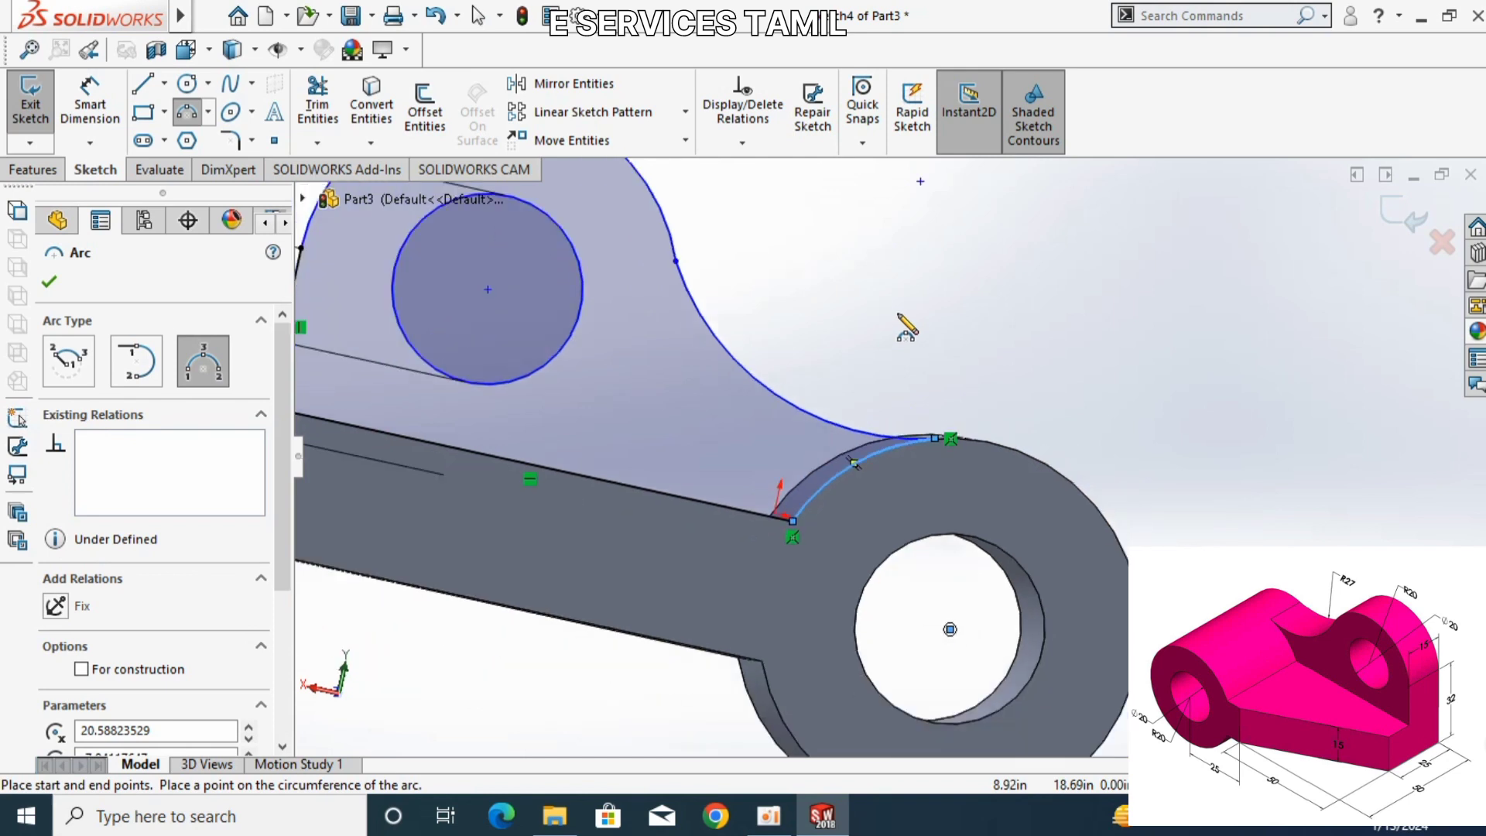
pyautogui.scroll(2, 905, 327)
pyautogui.scroll(1, 902, 322)
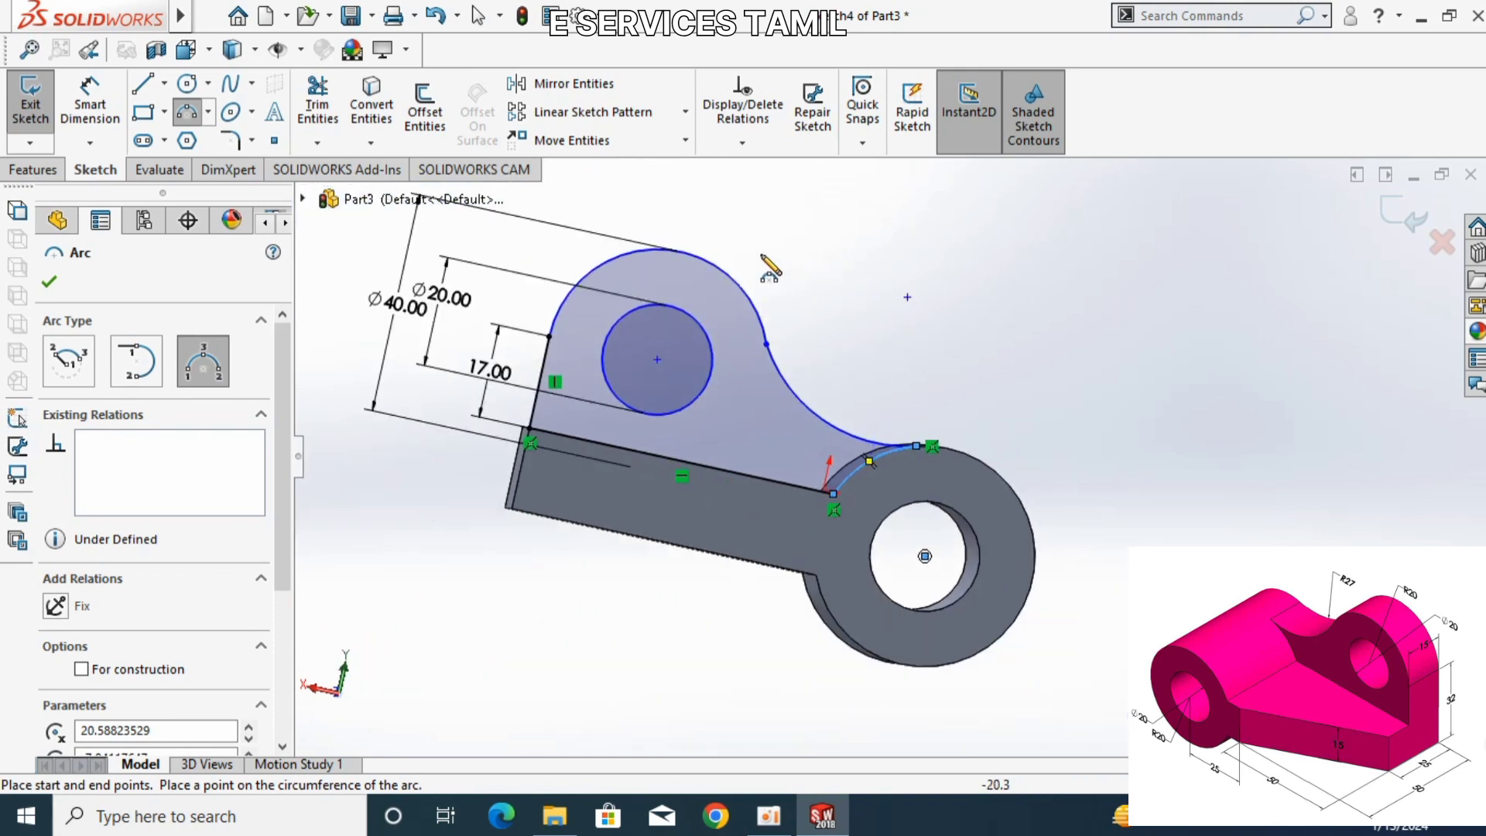
pyautogui.click(208, 52)
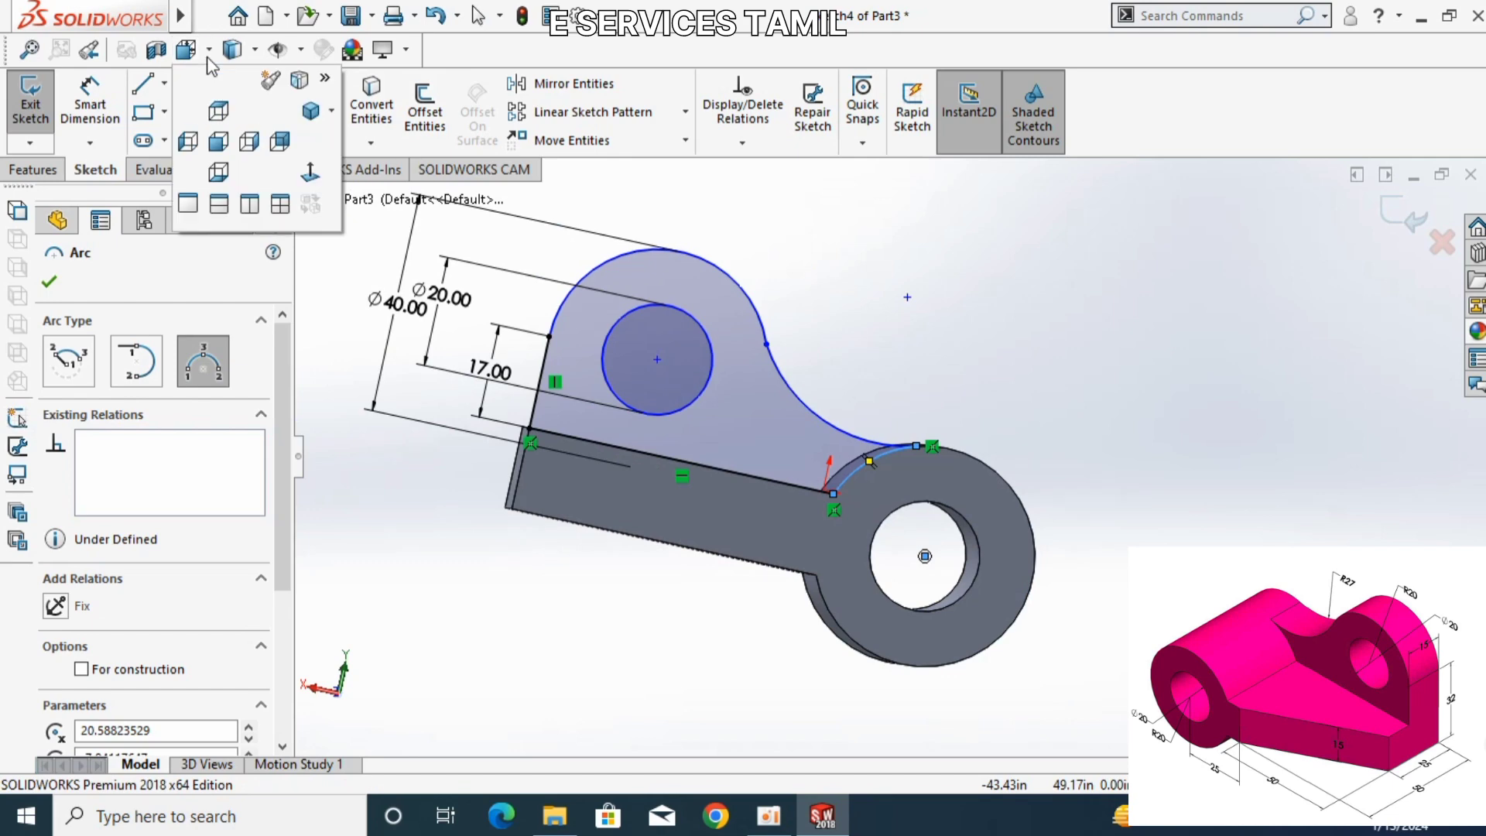
pyautogui.click(309, 112)
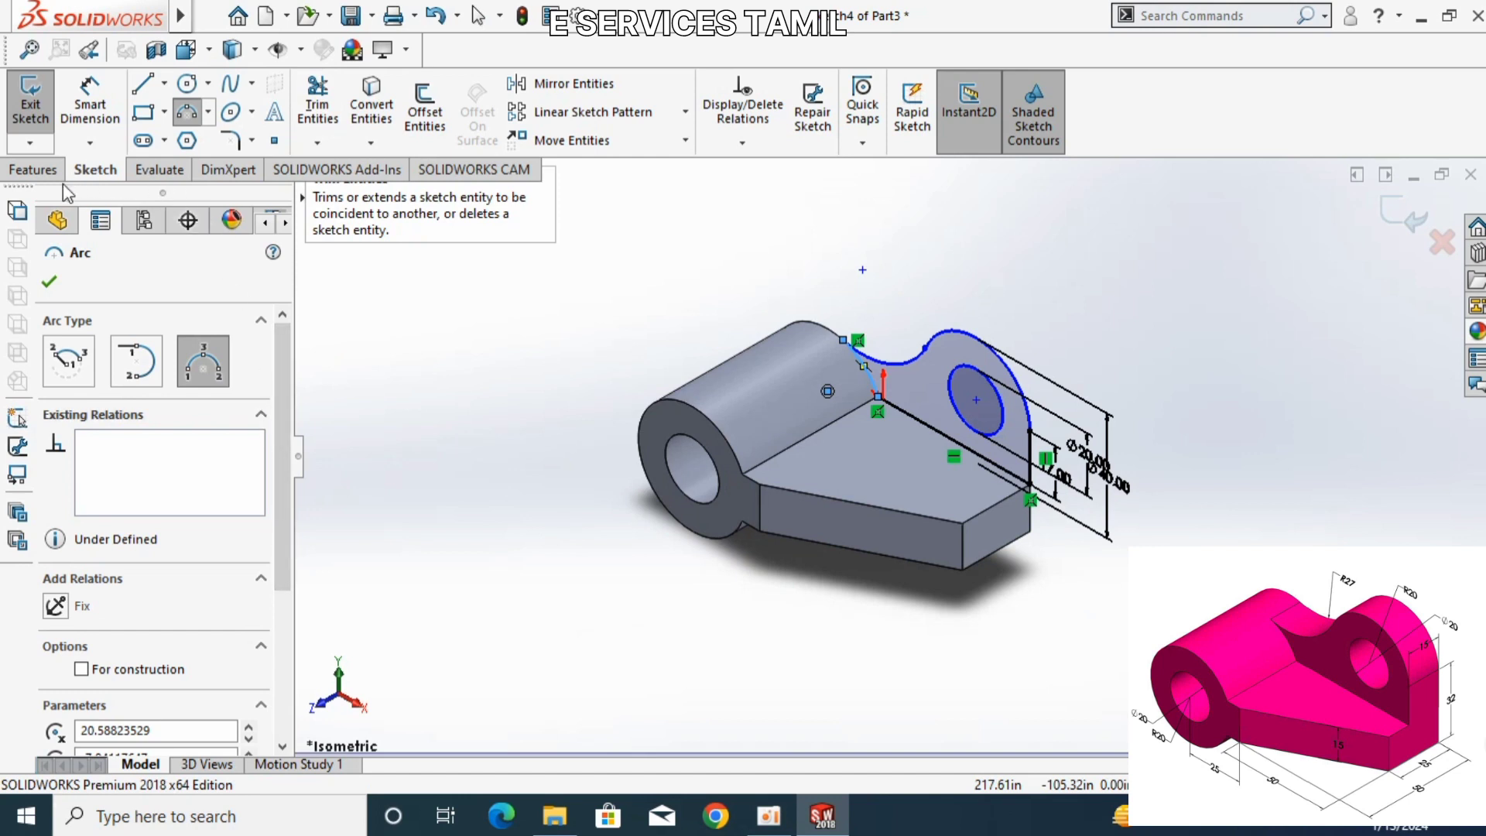
# - Create Boss-Extrude4 from Sketch4, 15.00in deep with direction reversed
pyautogui.click(35, 169)
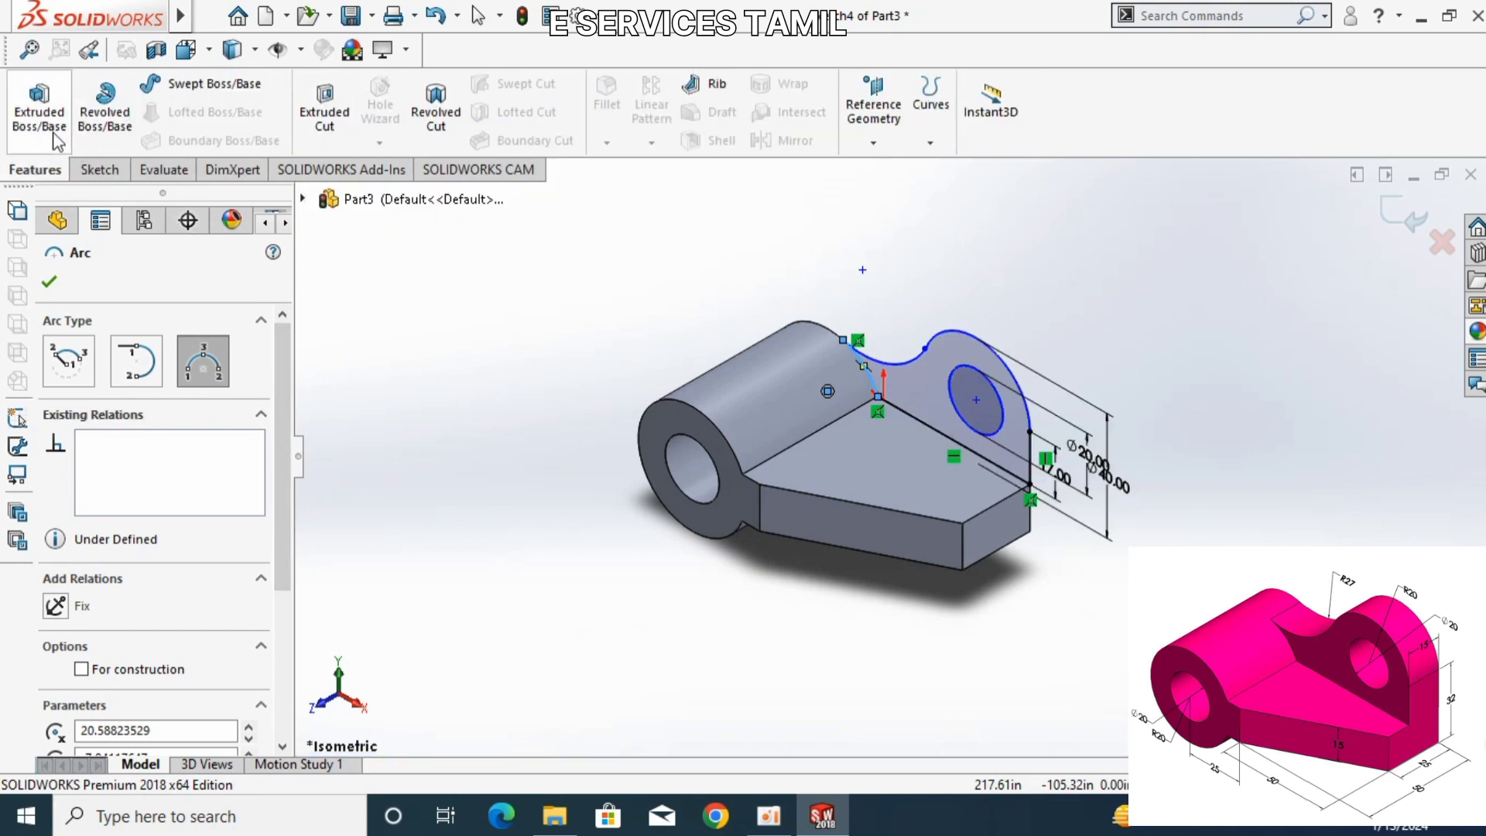
pyautogui.click(46, 130)
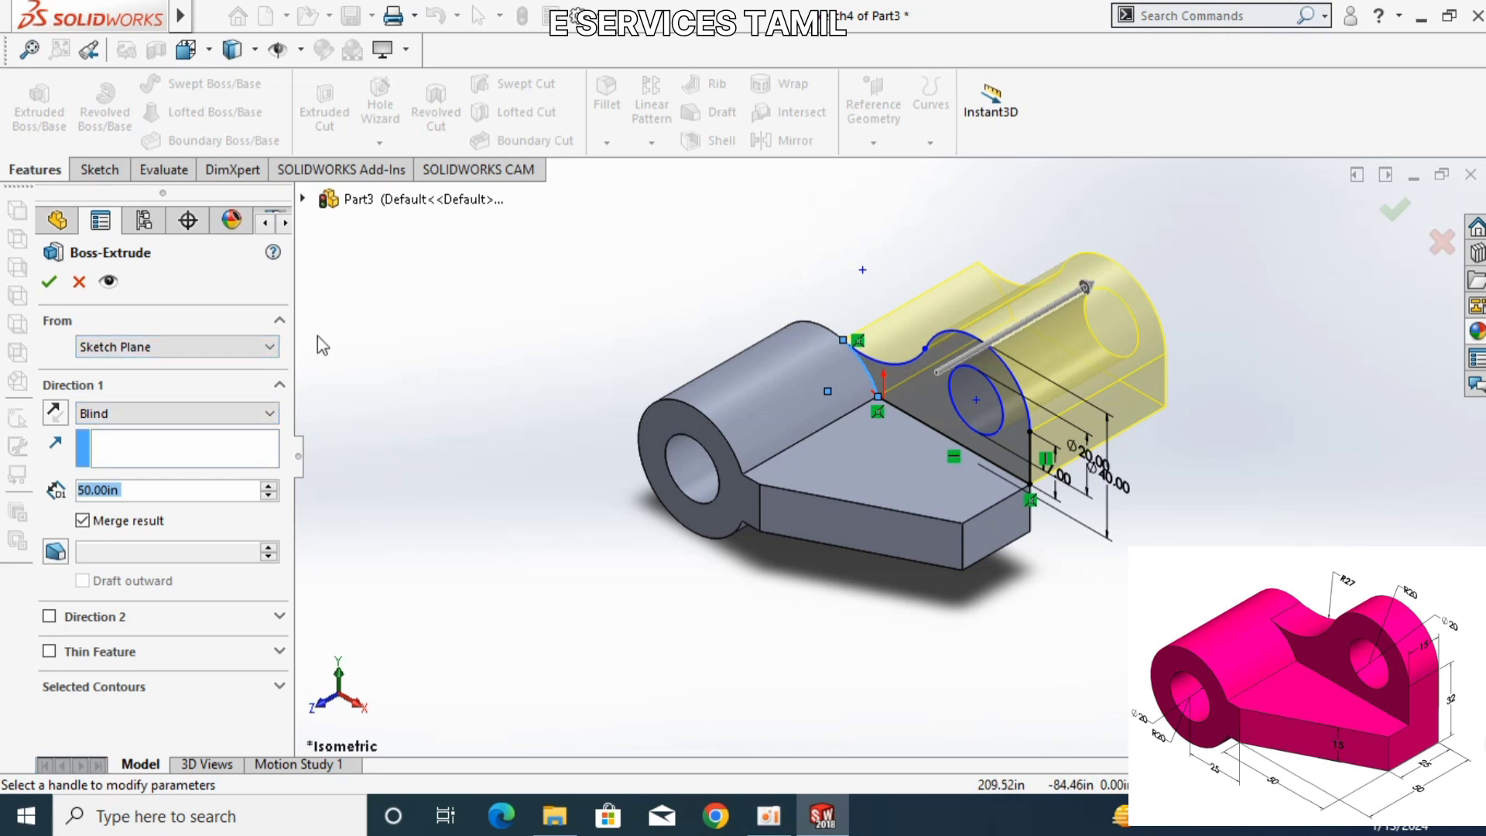
pyautogui.write('5')
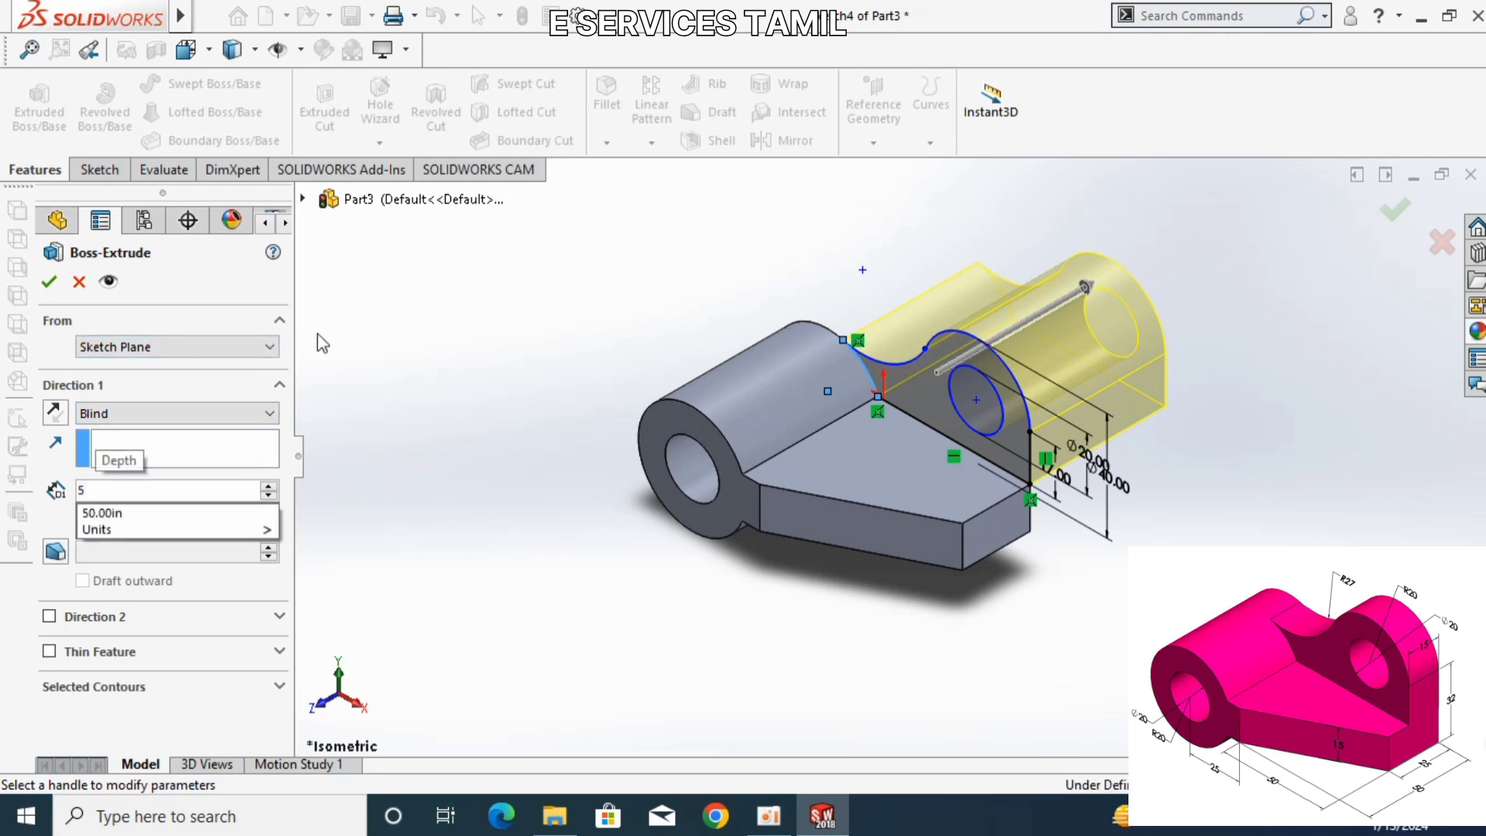
pyautogui.press('BackSpace')
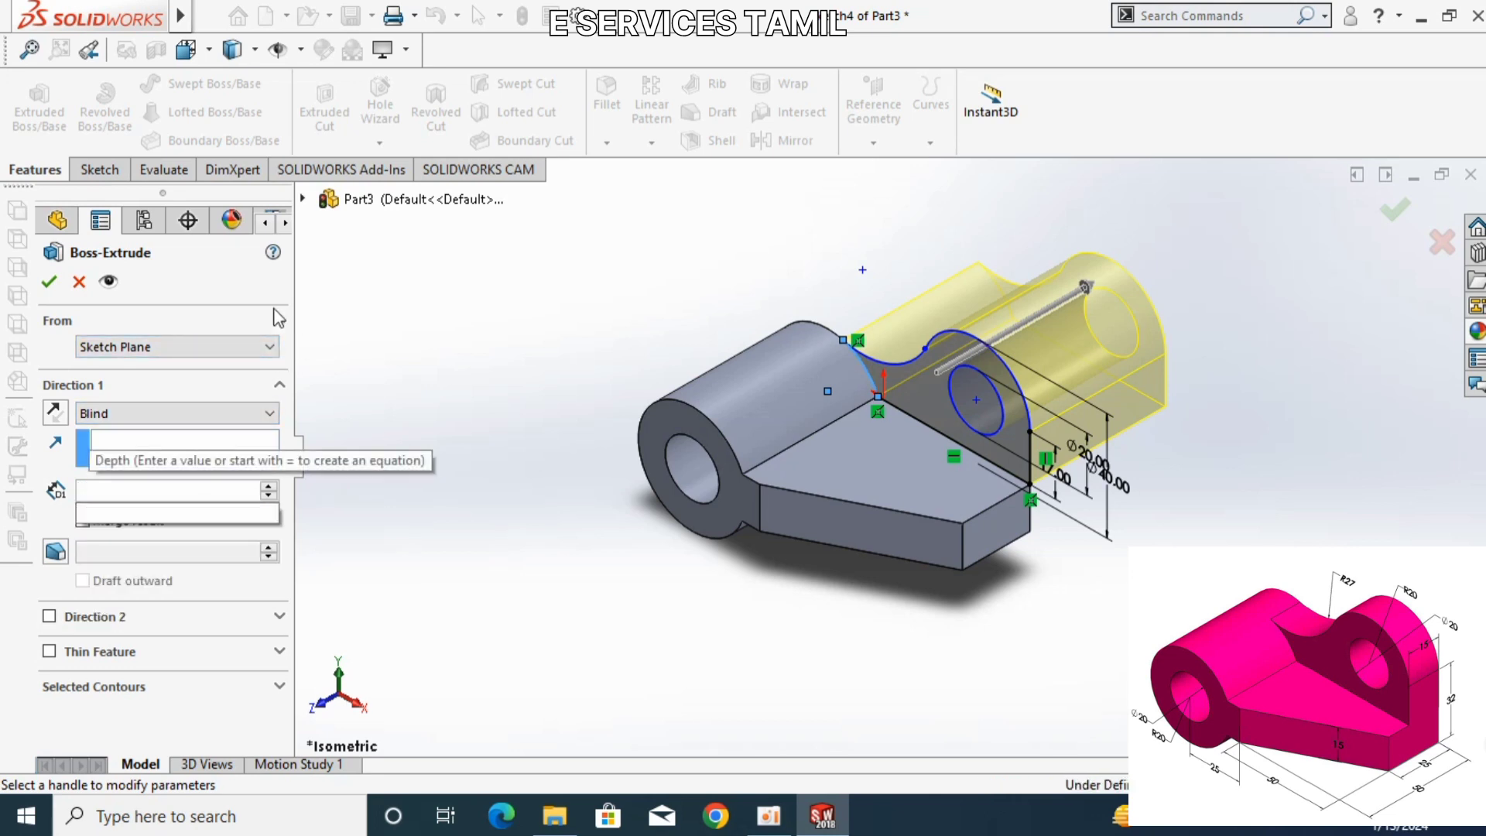
pyautogui.write('15')
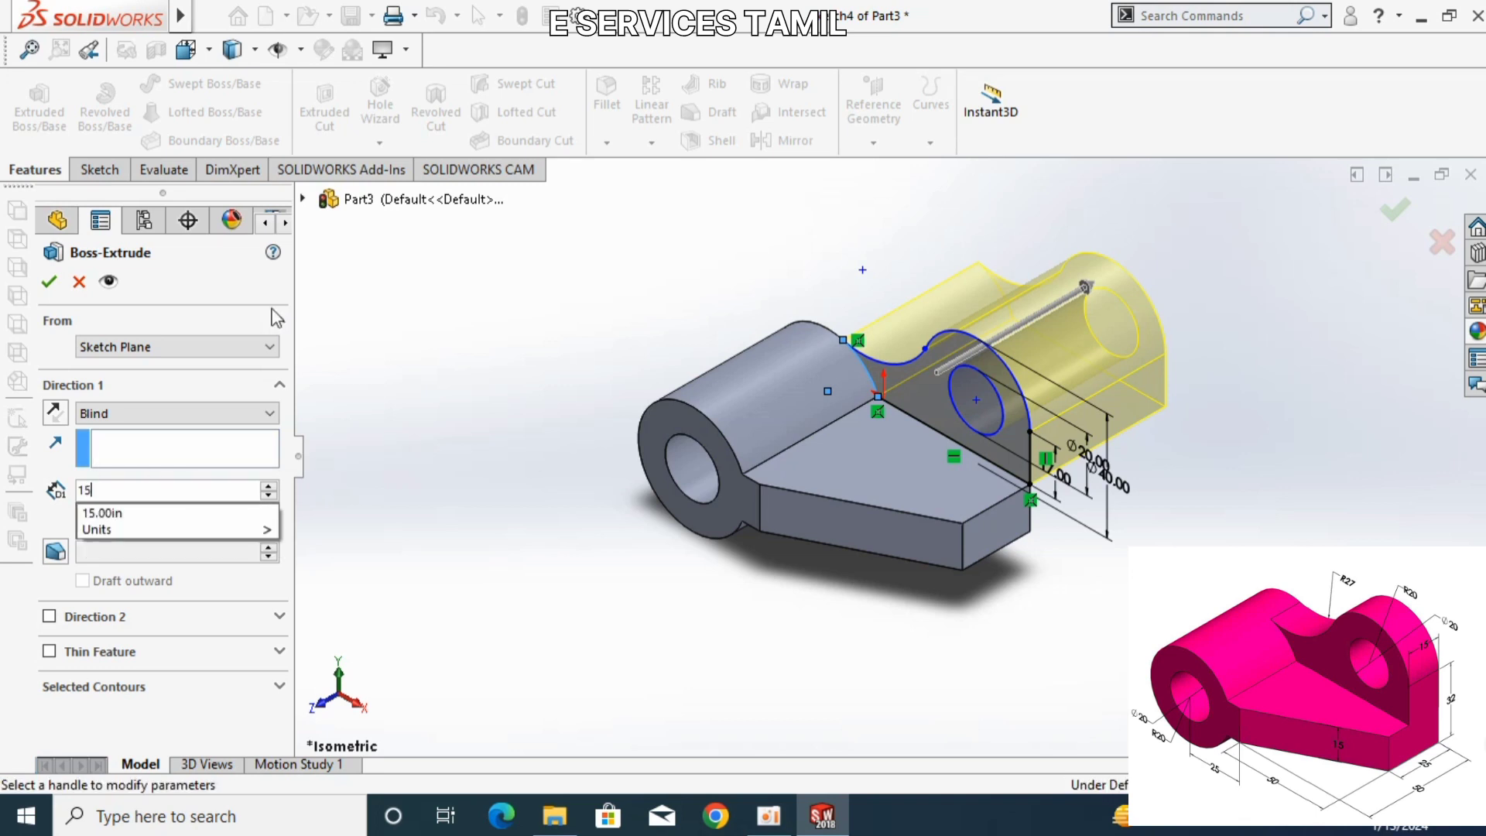
pyautogui.press('Return')
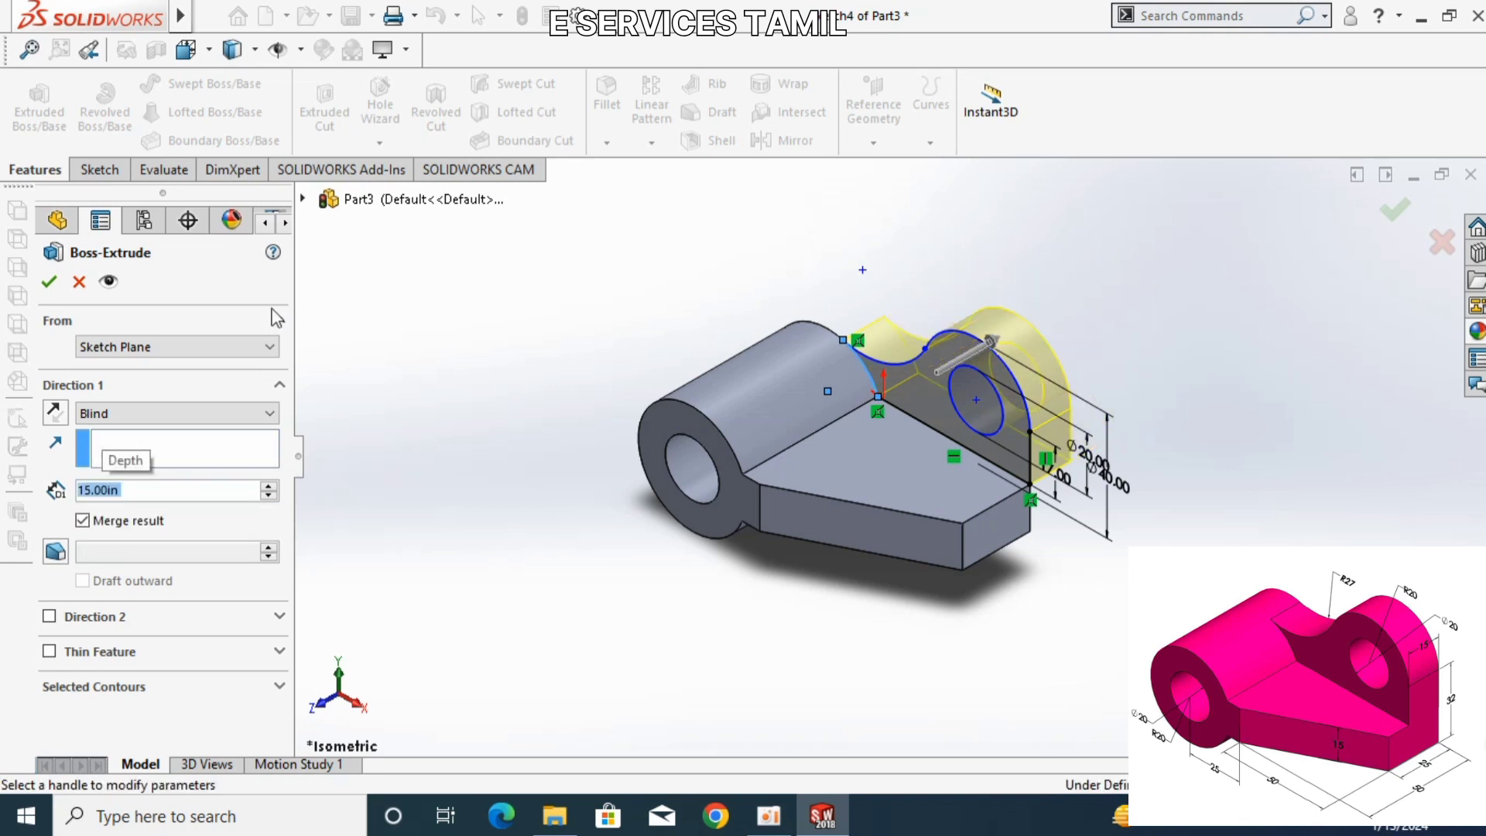
pyautogui.click(53, 412)
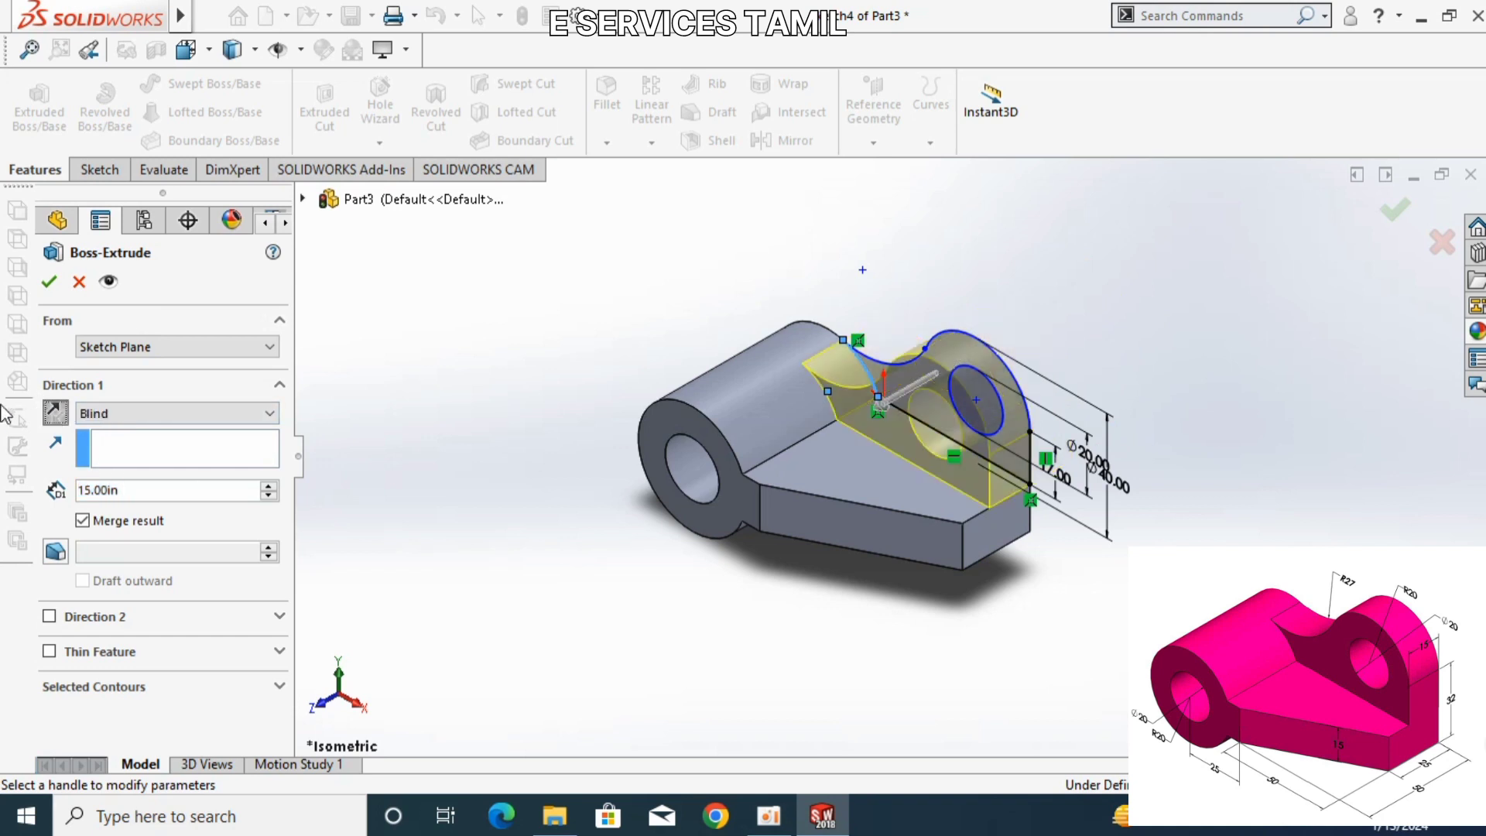
pyautogui.click(1395, 223)
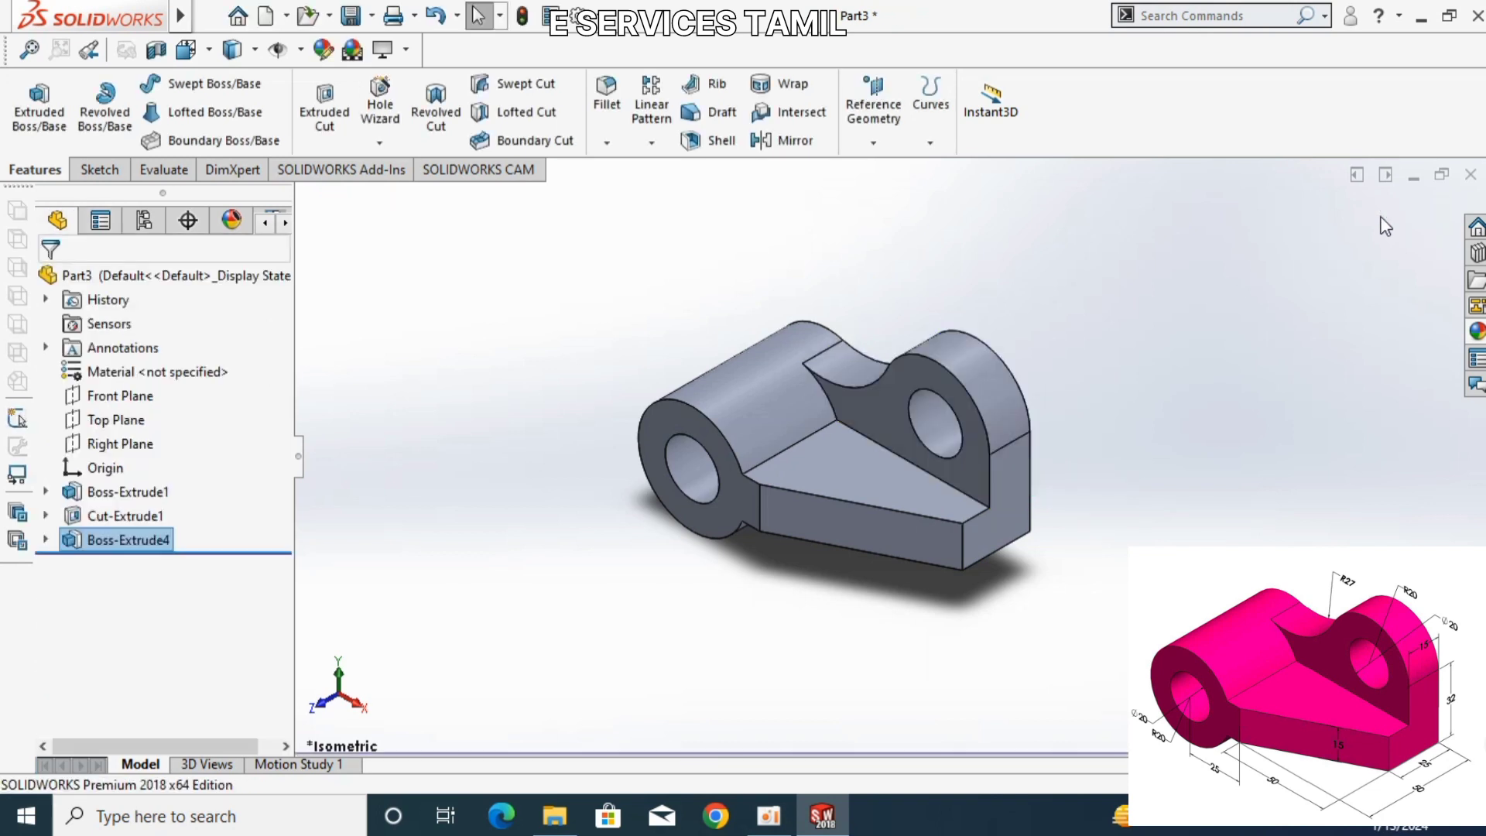
# - Select all with Ctrl+A and set the part appearance to yellow-green RGB 190, 255, 47
pyautogui.press('Right')
pyautogui.press('Right')
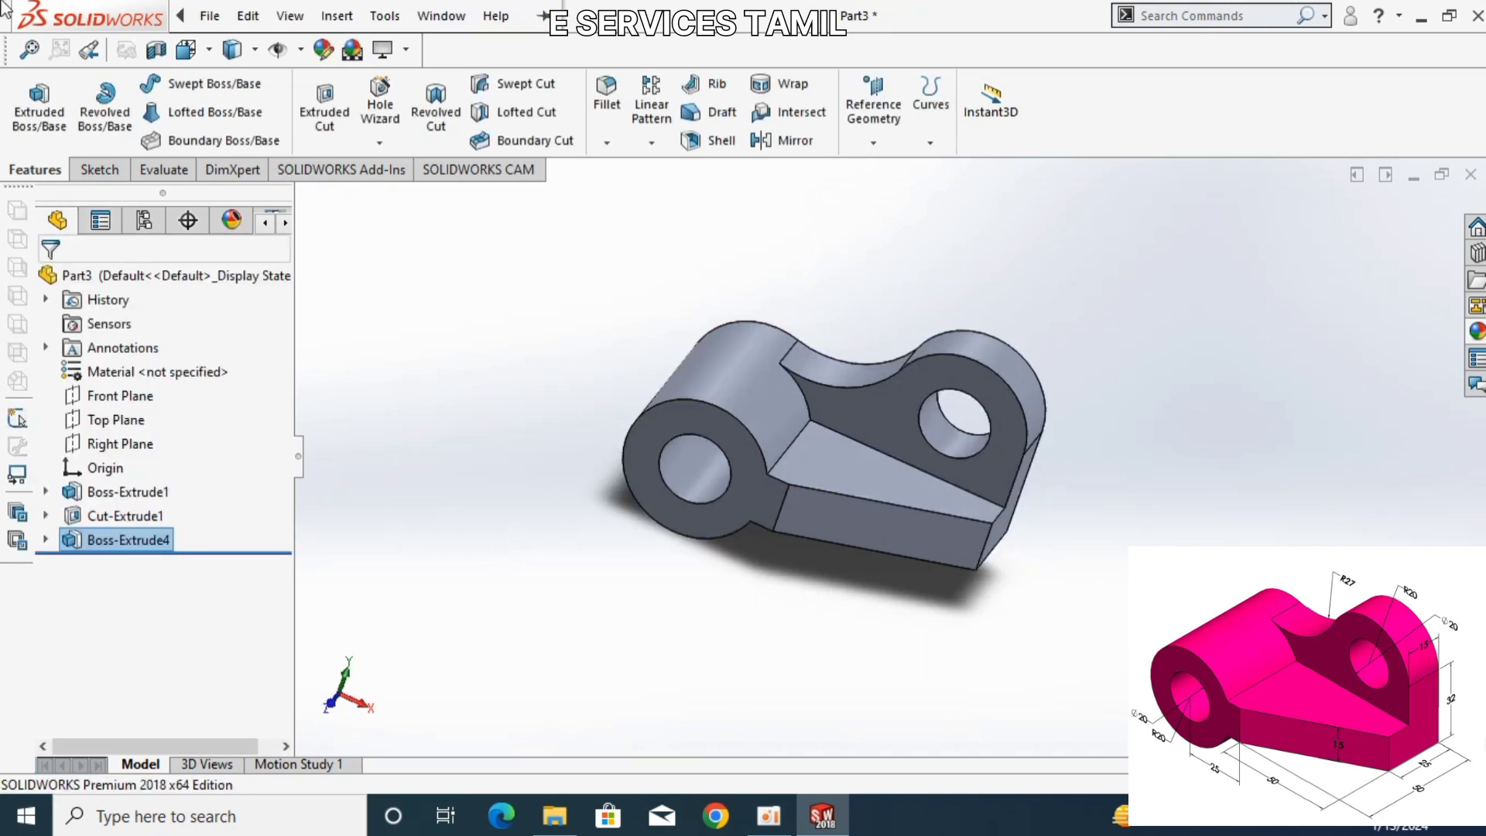
pyautogui.hotkey('alt', 'f')
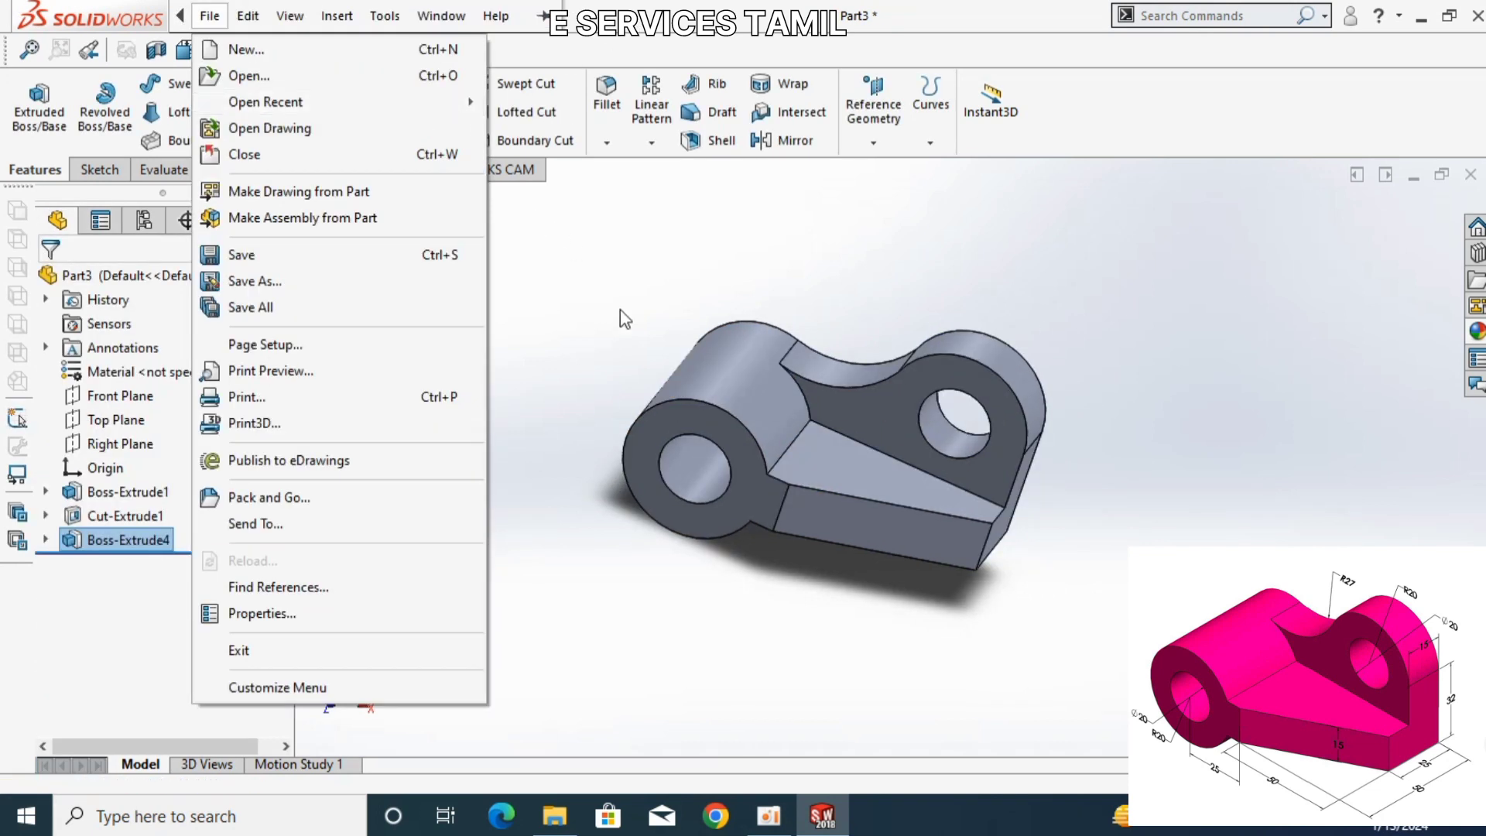
pyautogui.click(623, 317)
pyautogui.hotkey('ctrl', 'a')
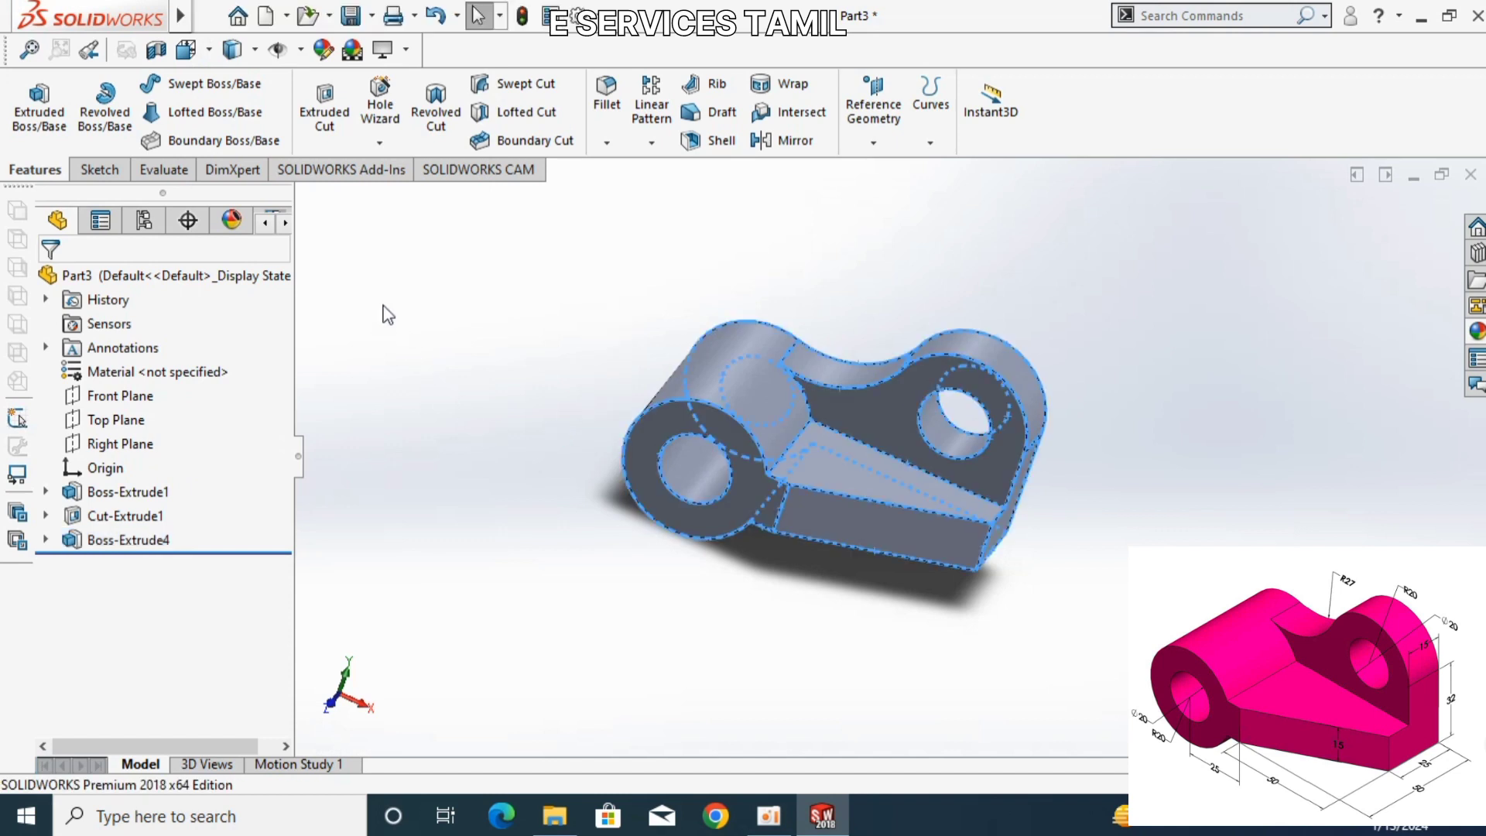
pyautogui.click(330, 49)
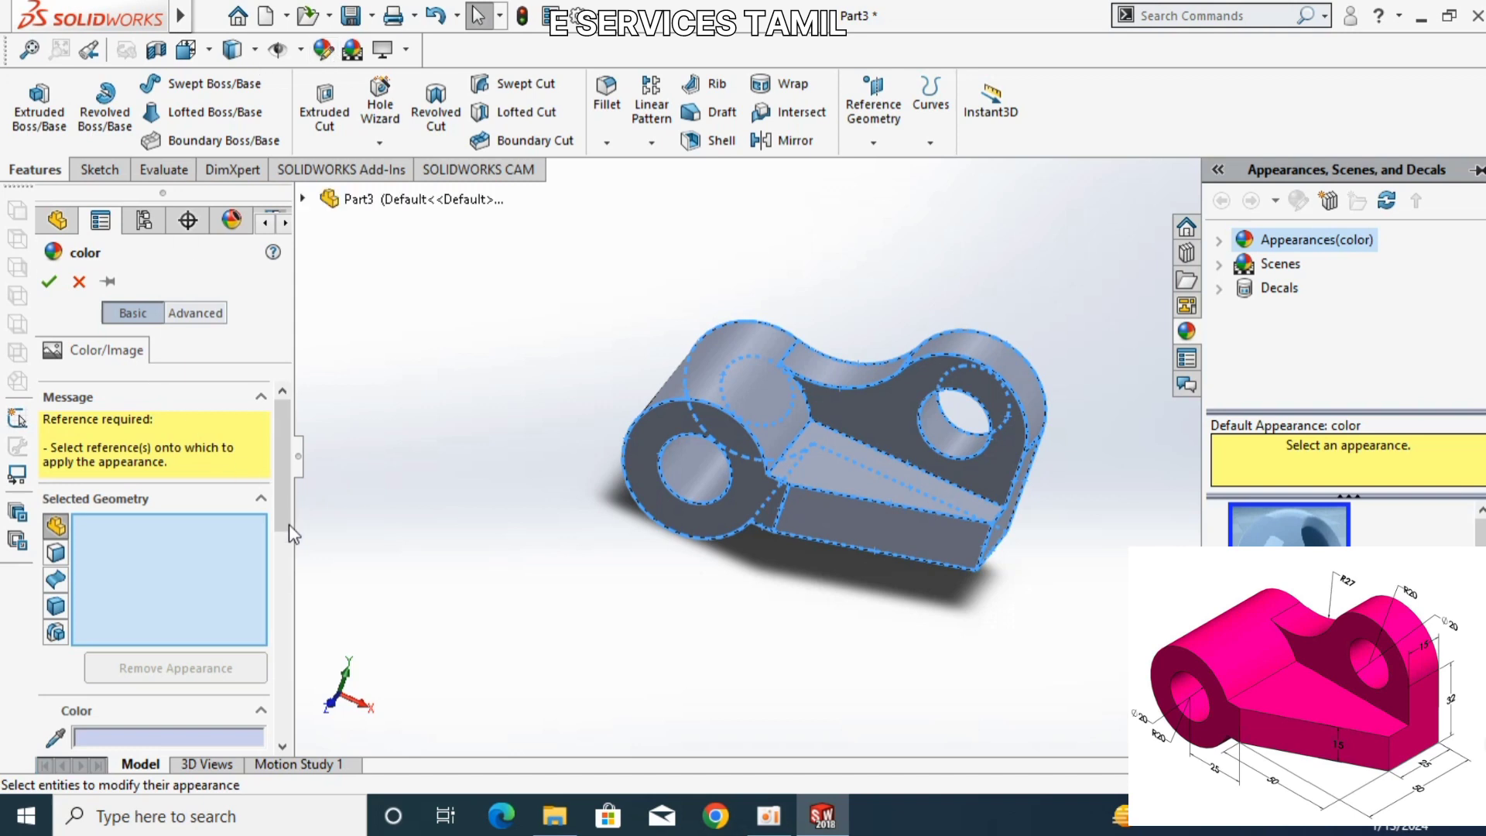
pyautogui.scroll(-3, 289, 523)
pyautogui.scroll(-3, 280, 546)
pyautogui.click(188, 599)
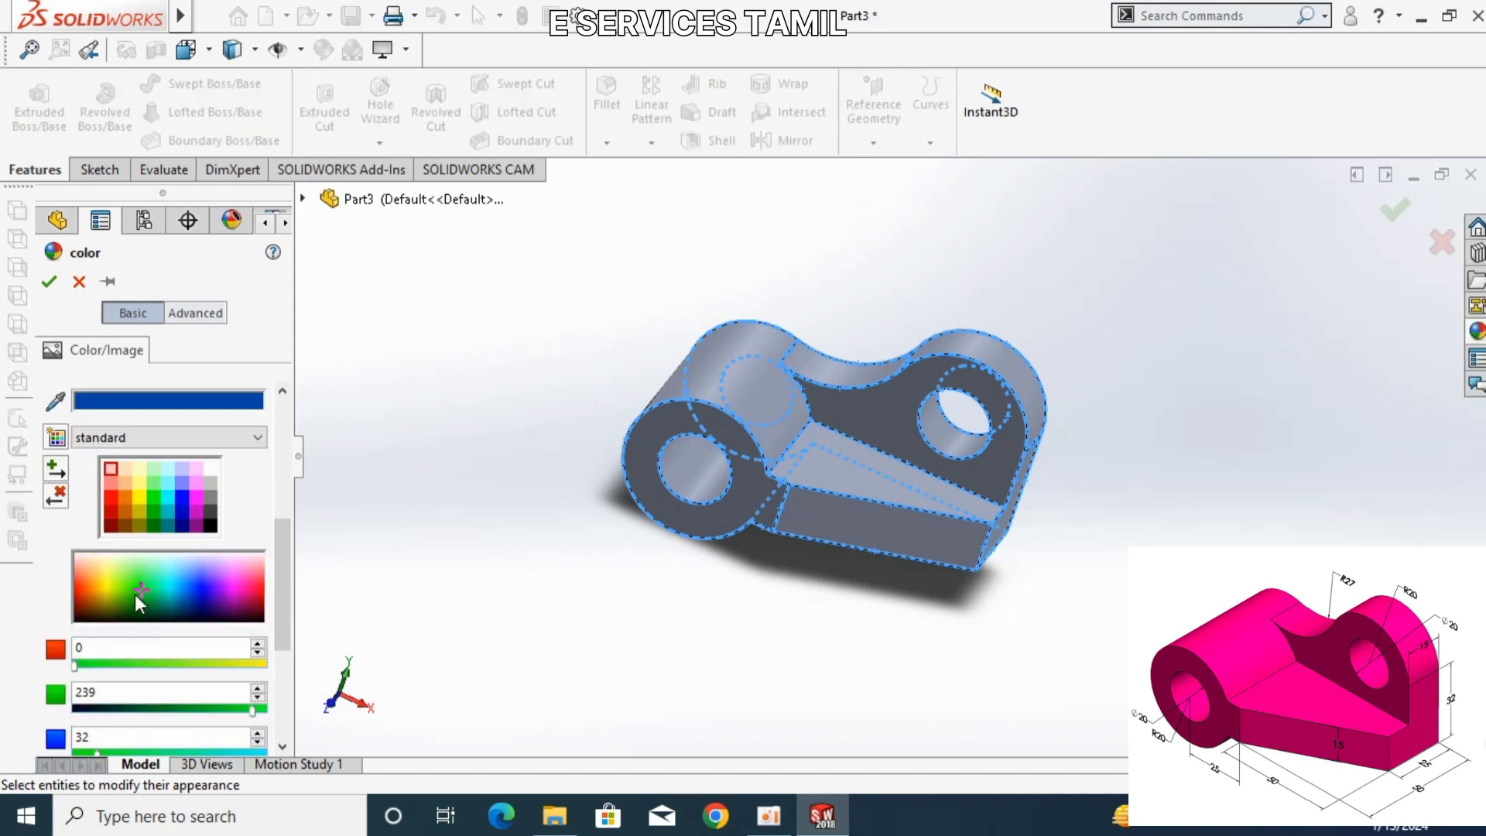
pyautogui.click(117, 578)
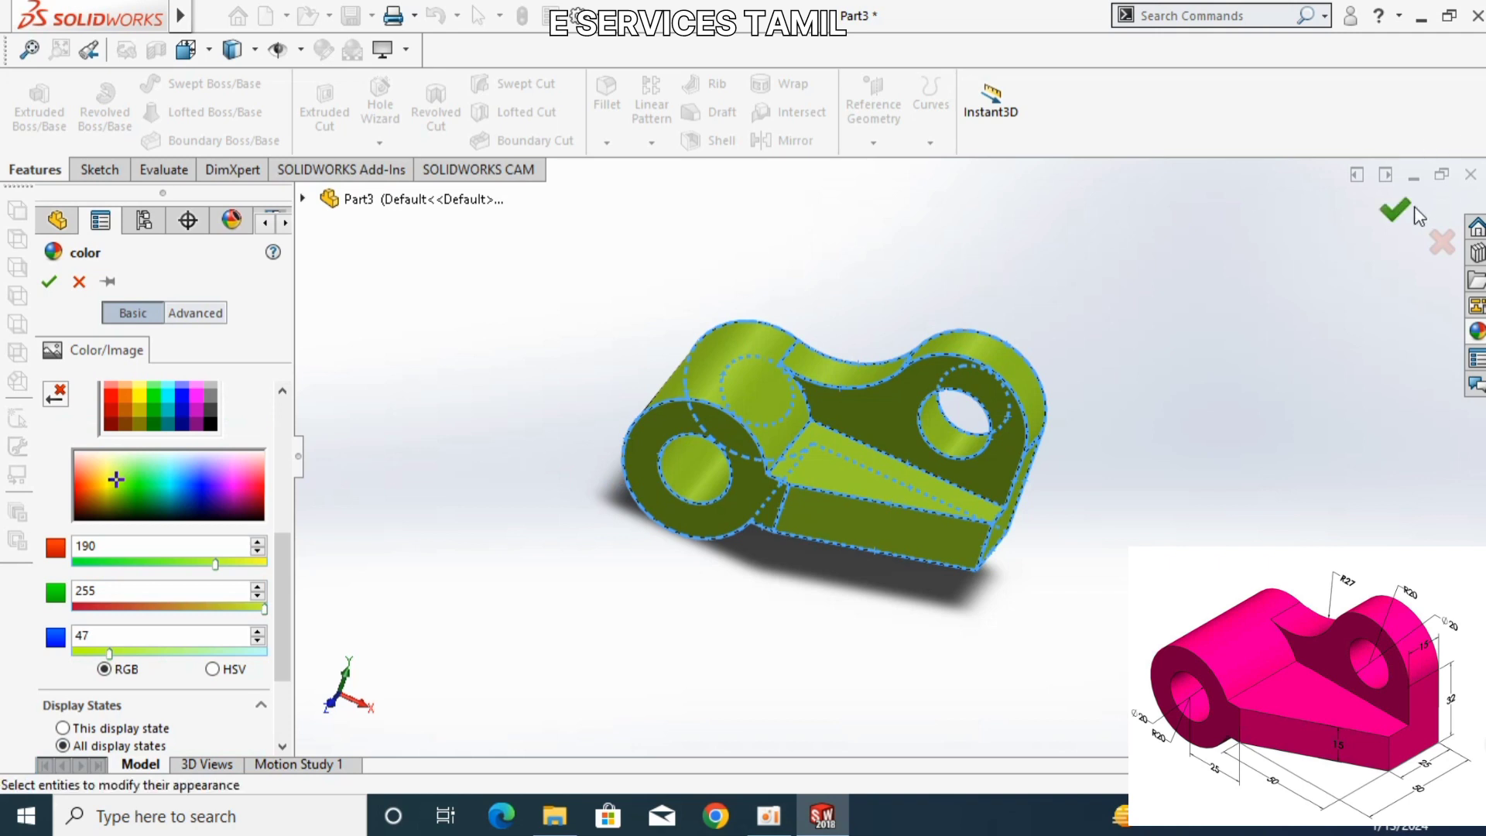
pyautogui.click(1394, 209)
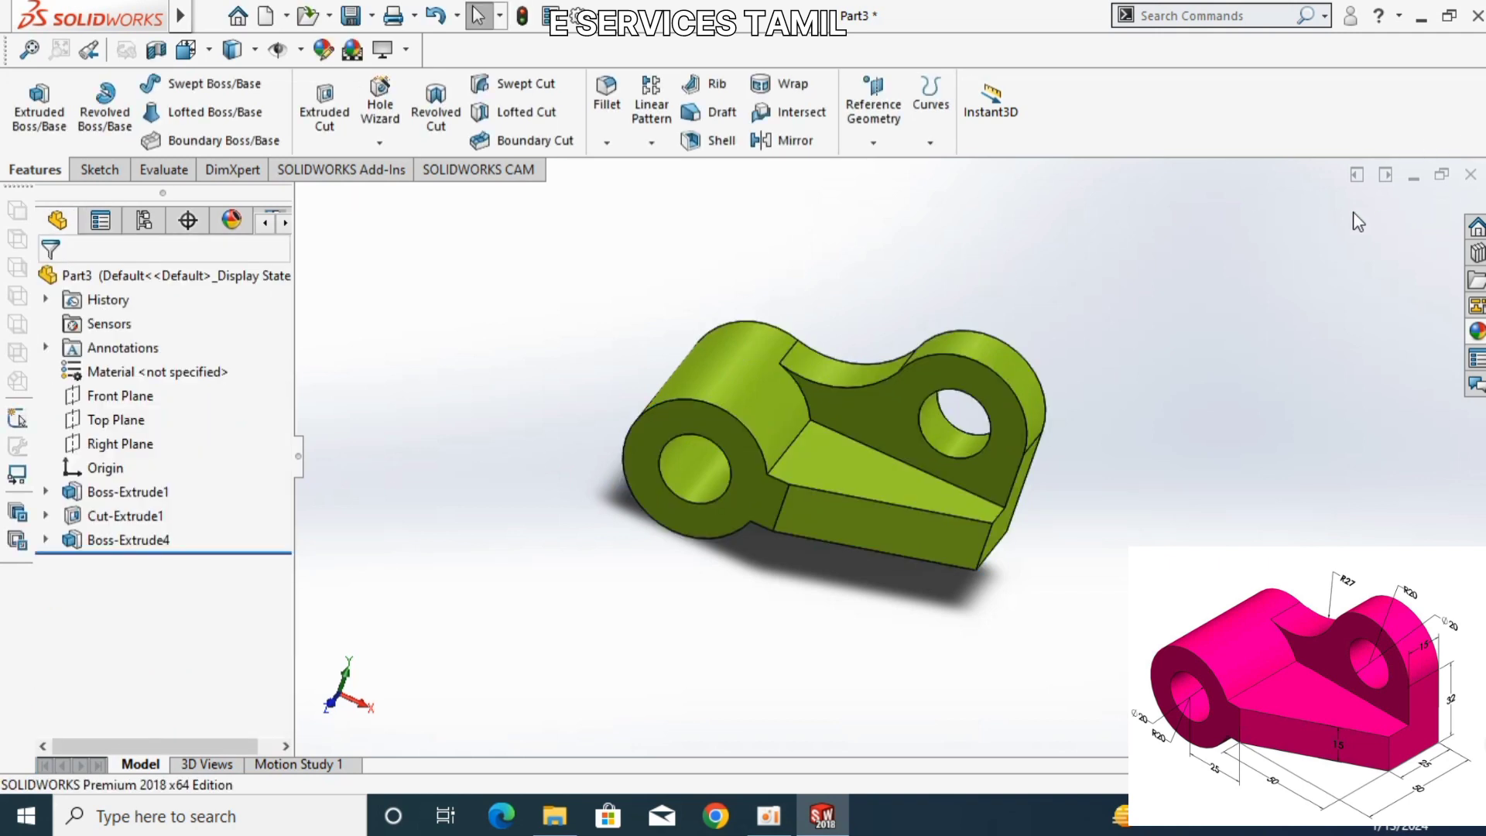
# - Return the finished green bracket to the standard isometric view
pyautogui.hotkey('ctrl', '7')
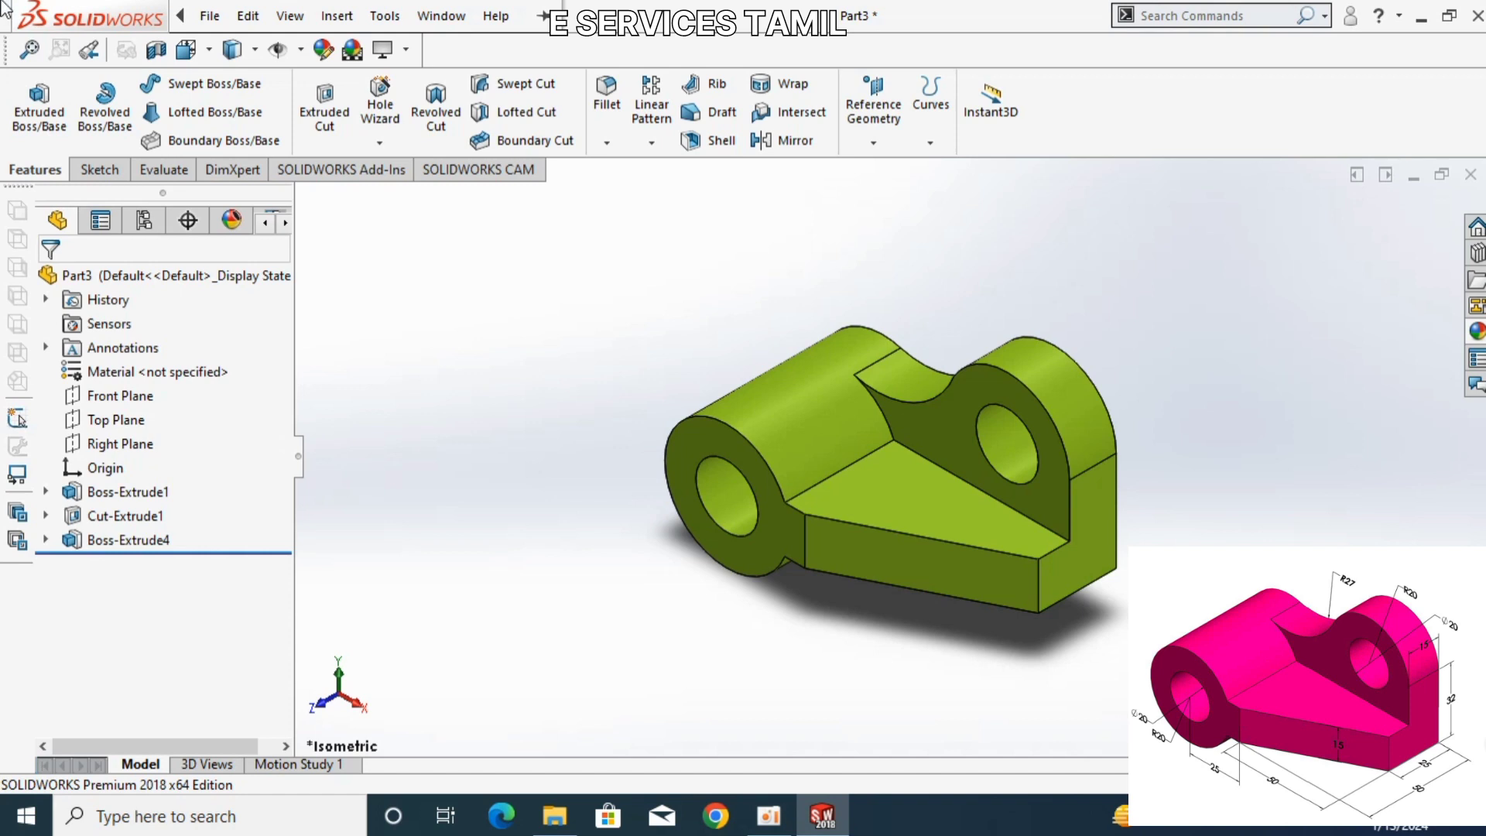
# - Save the Part3 bracket under the new file name MODEL 5
pyautogui.hotkey('ctrl', 's')
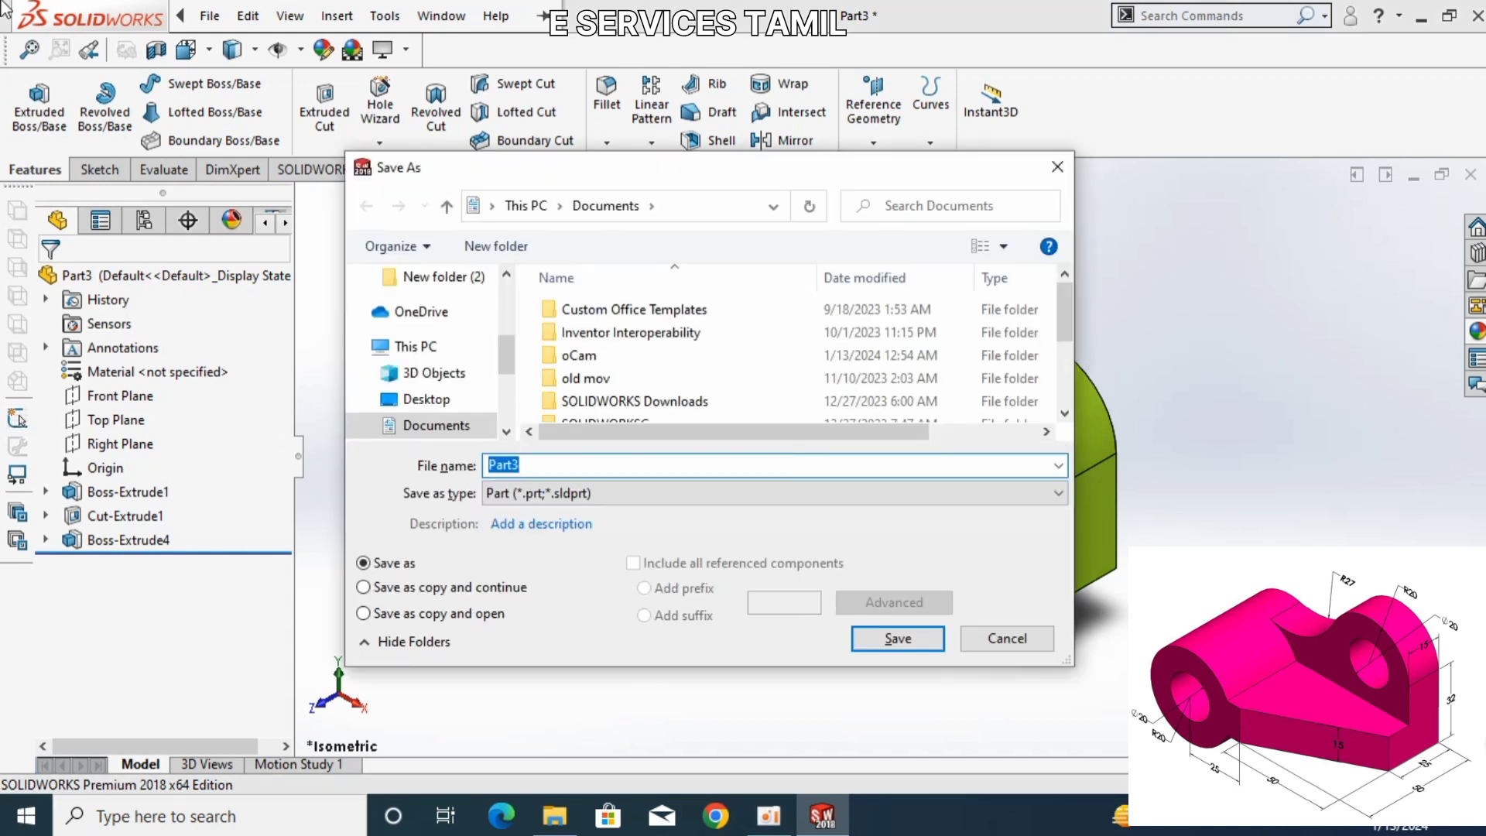
pyautogui.write('MO')
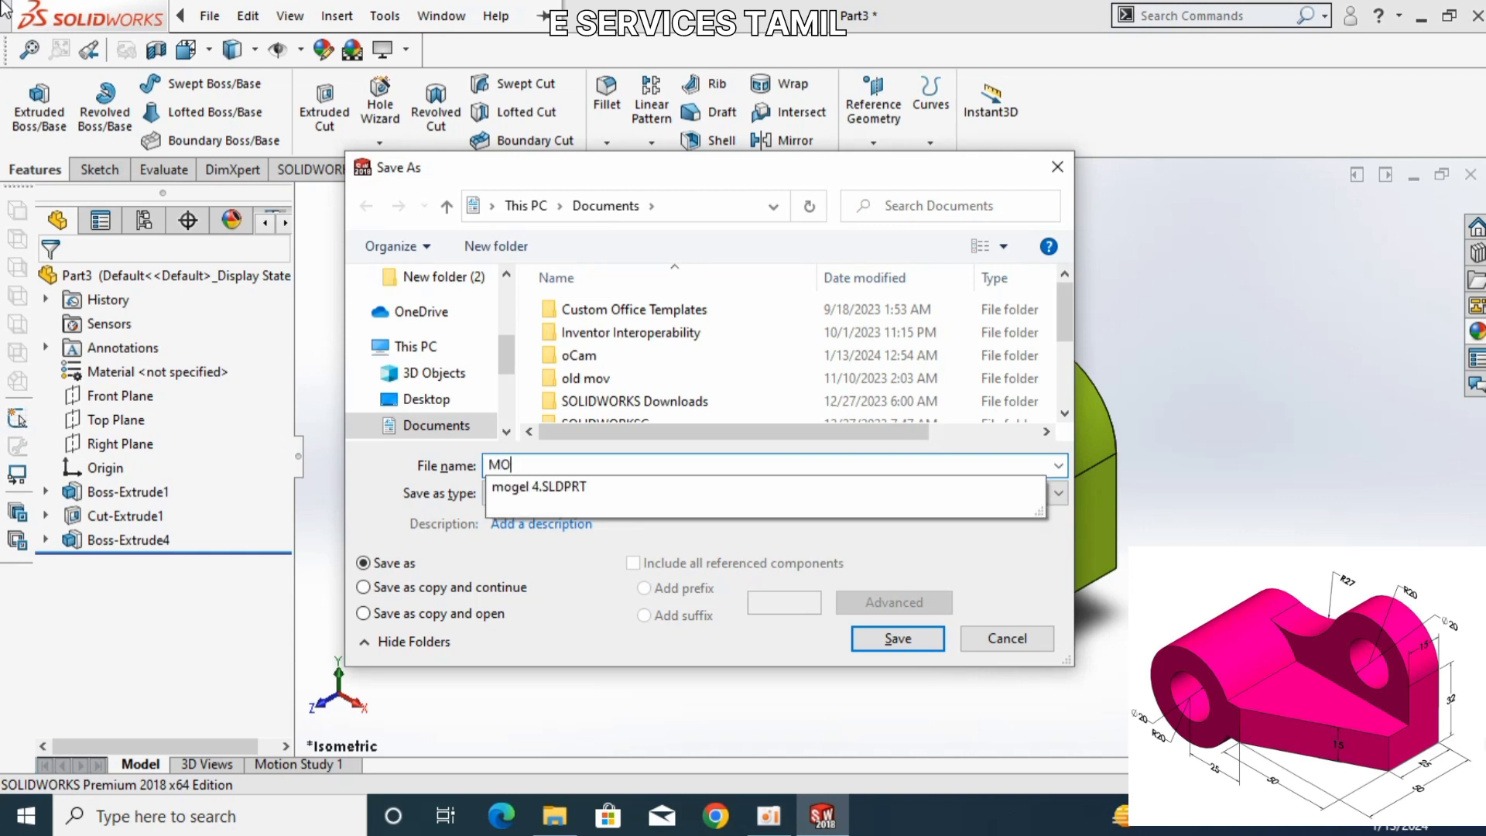
pyautogui.write('DEL 5')
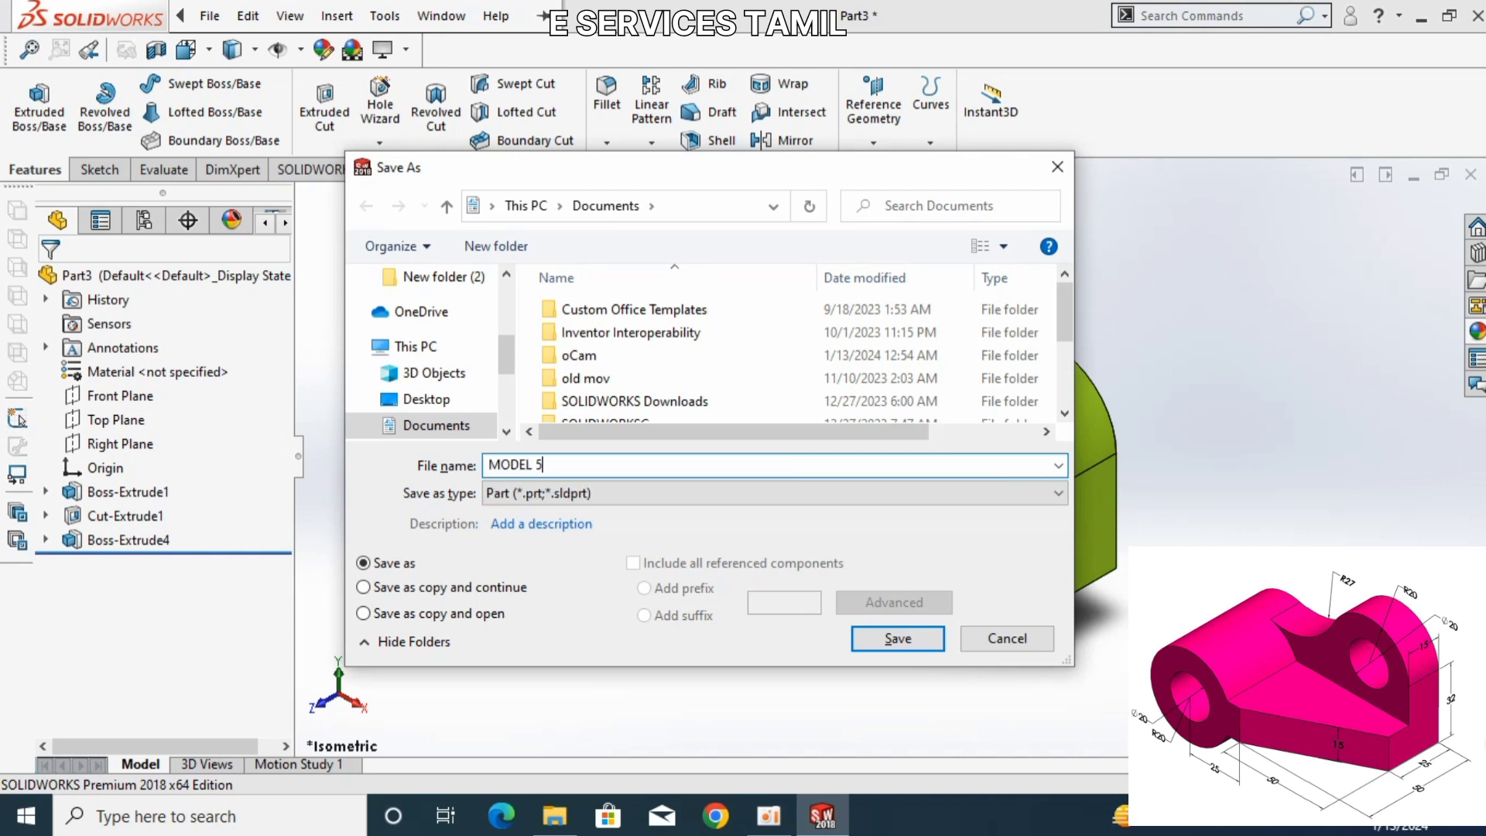
pyautogui.press('Return')
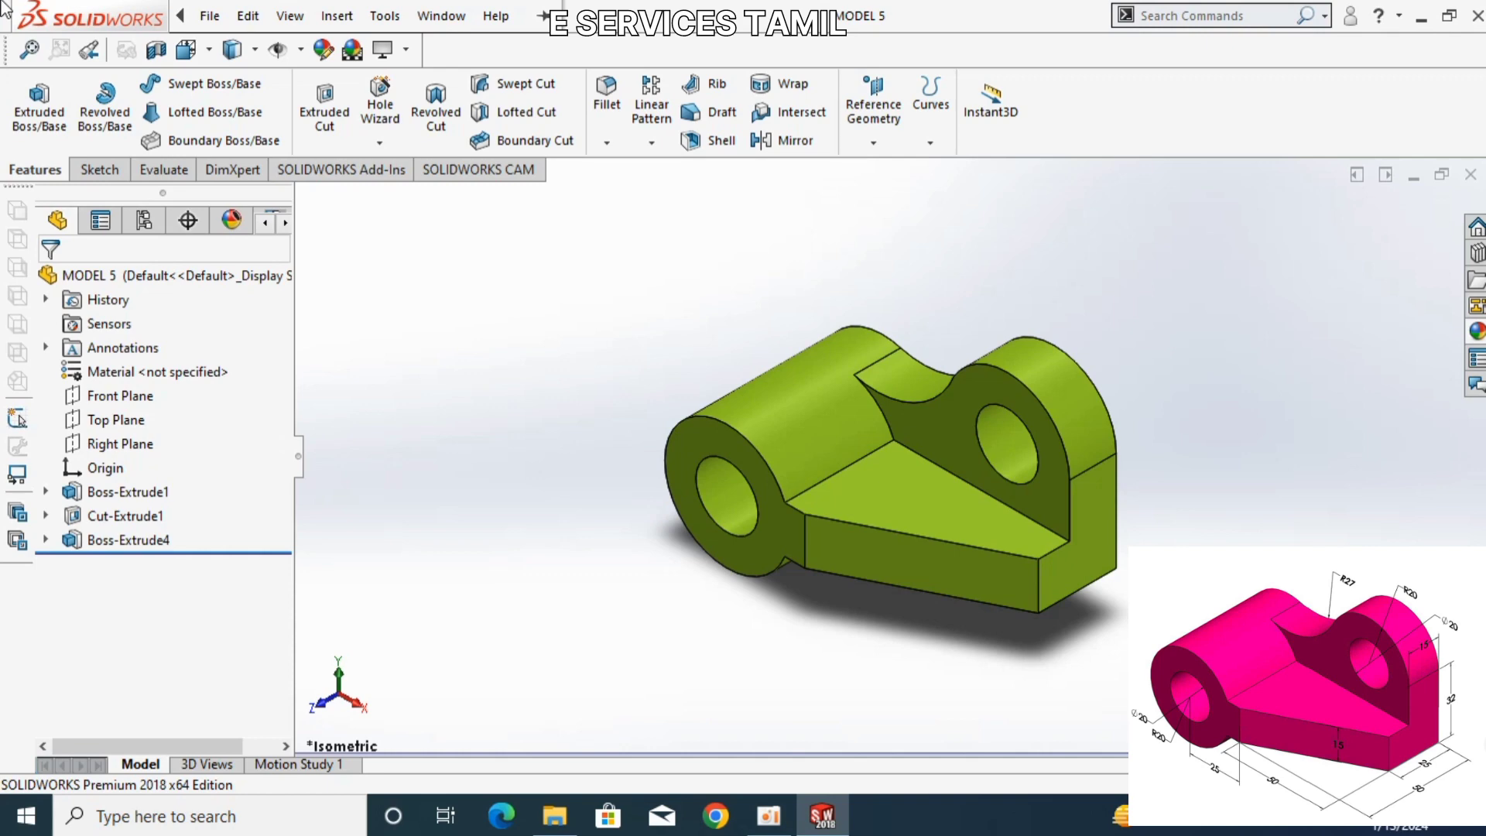
pyautogui.click(337, 16)
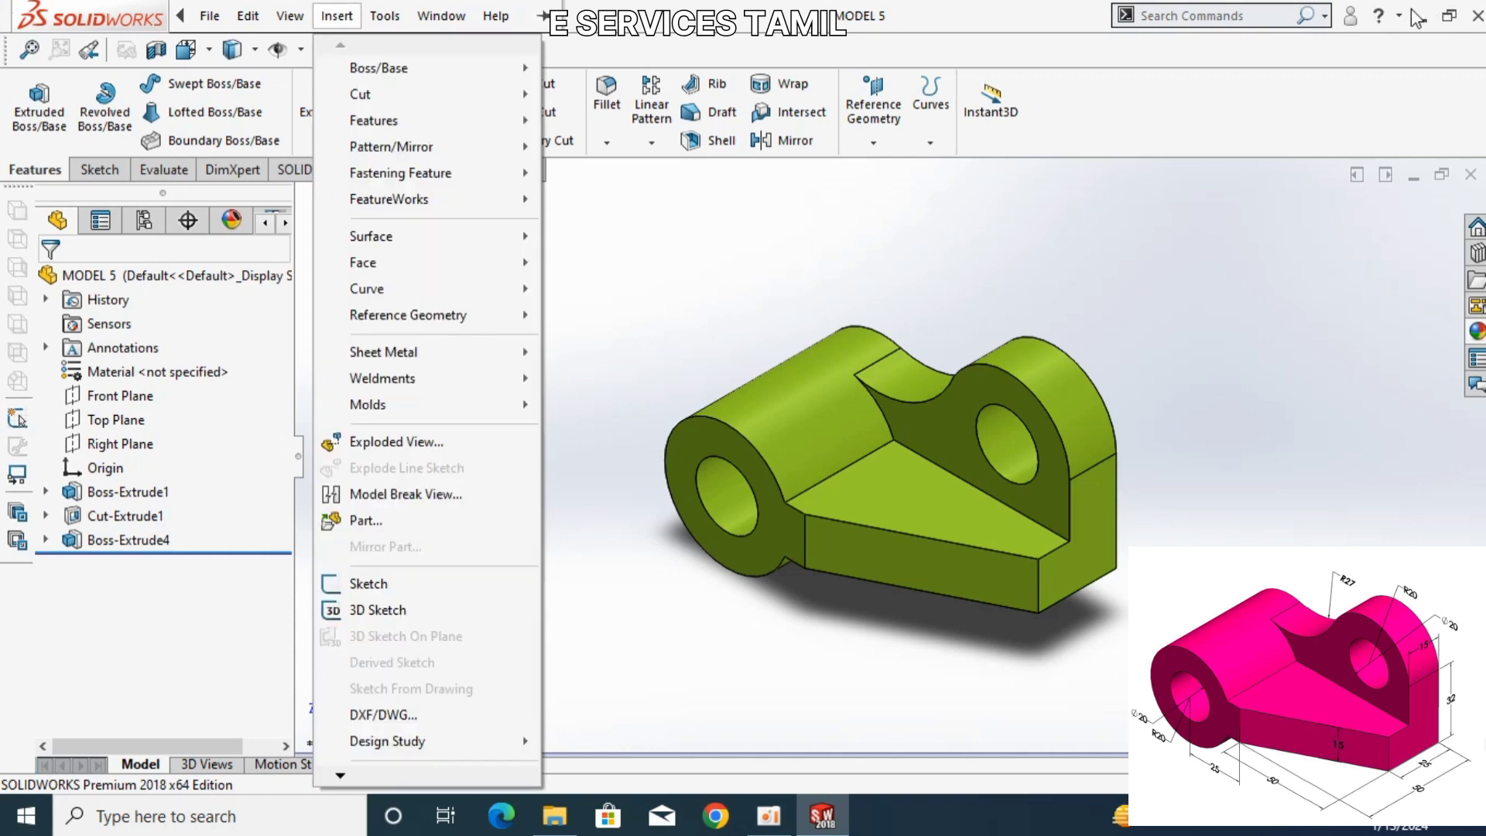